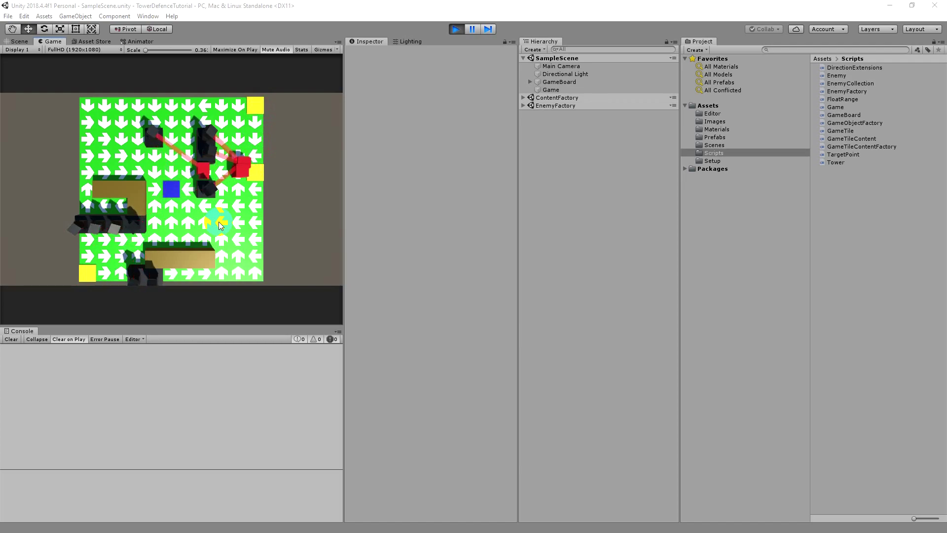
Step: Pause the running game, then stop play mode to return to editing in the Scene view
left_click(466, 29)
left_click(459, 30)
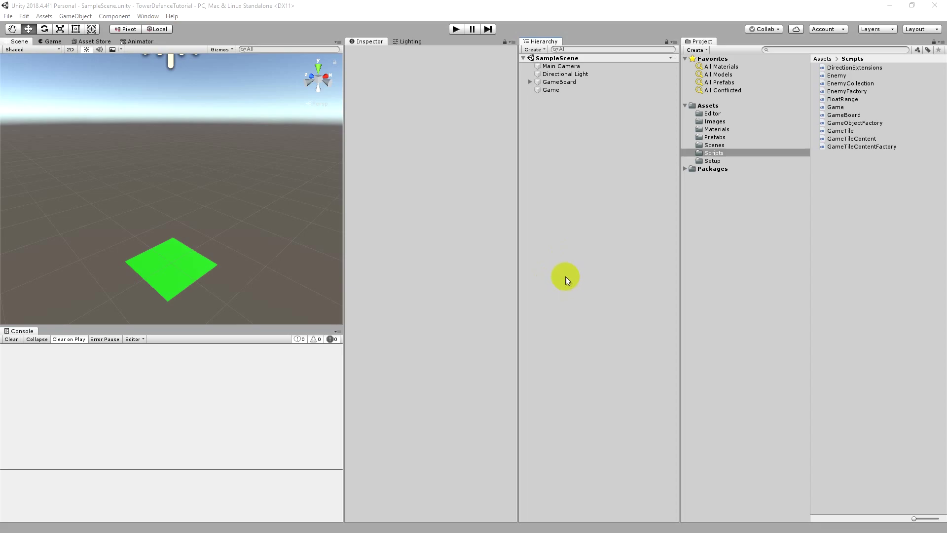
Step: In GameTileContent.cs, add a new enum entry after SpawnPoint and save the script
double_click(852, 139)
left_click(119, 212)
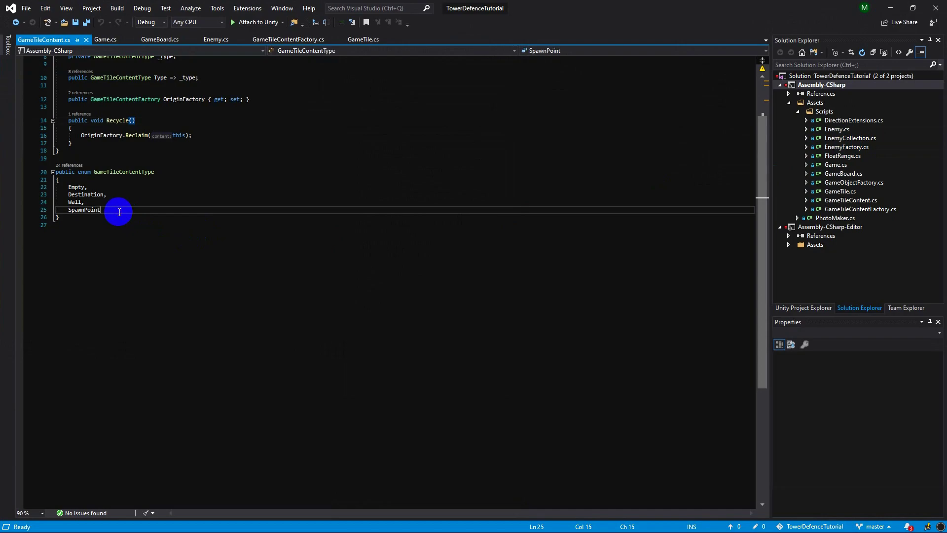
key("Return")
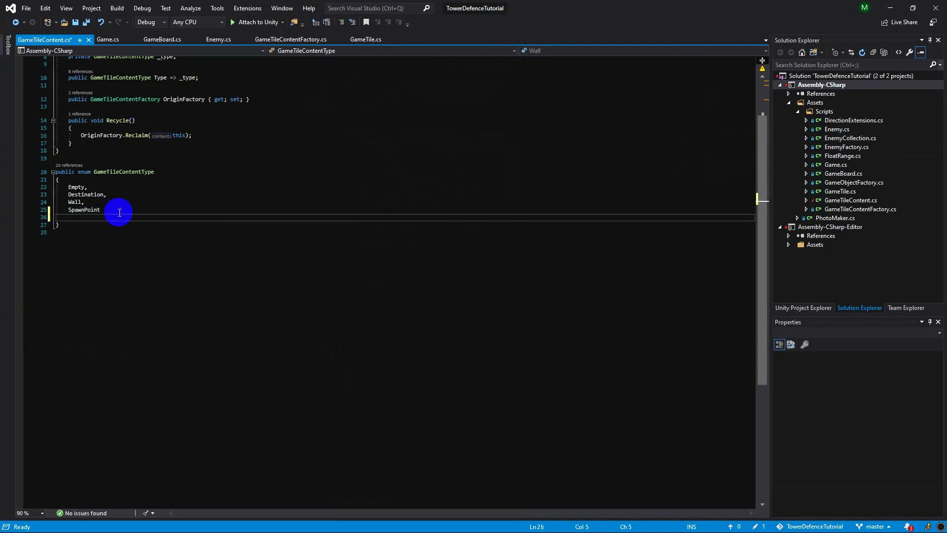
key("BackSpace")
type(",")
key("Return")
key("ctrl+s")
left_click(275, 192)
Step: In GameTileContentFactory.cs, add a [SerializeField] private GameTileContent _towerPrefab field
left_click(277, 40)
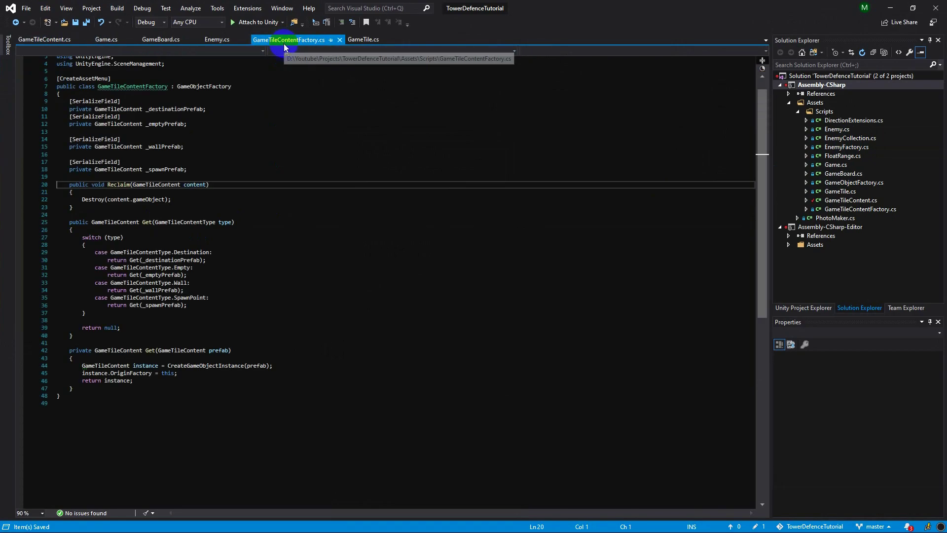
left_click(187, 163)
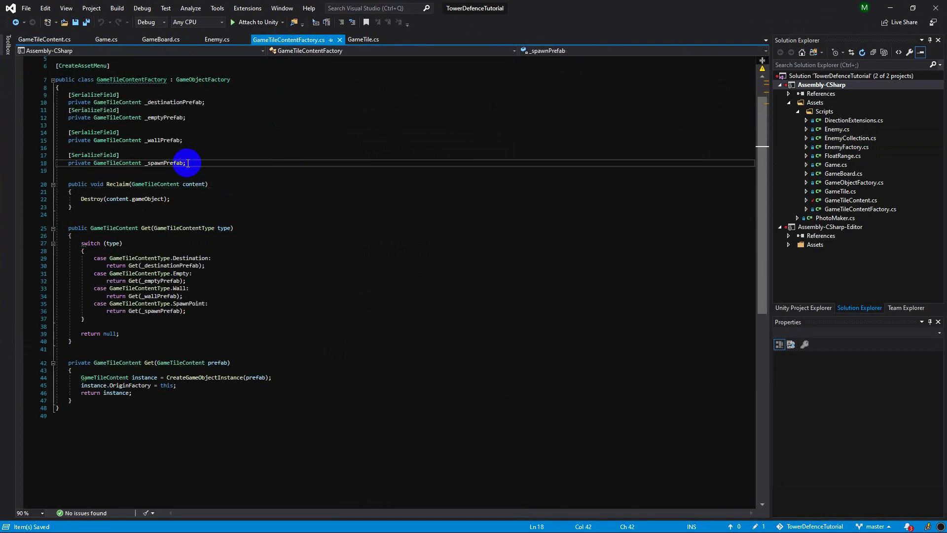
key("Return")
key("Tab")
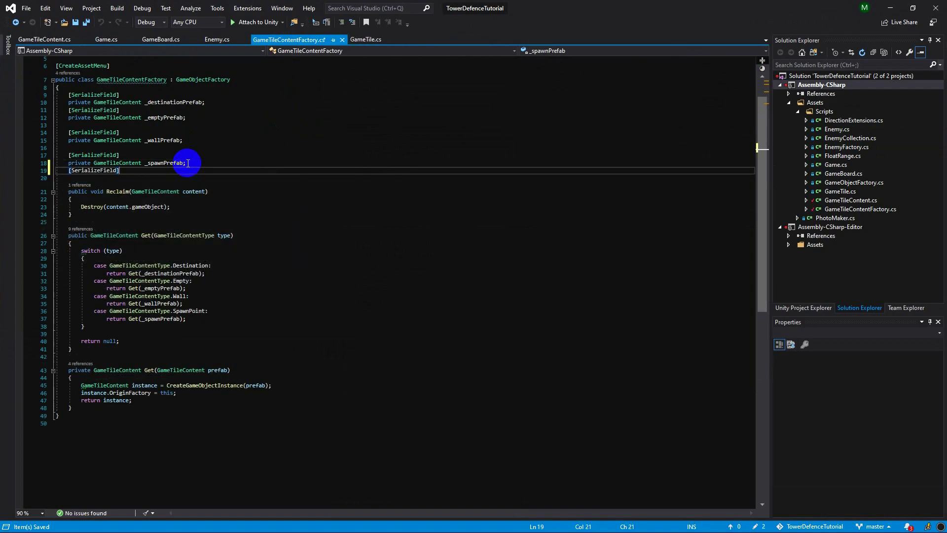
key("Return")
type("pri")
key("Tab")
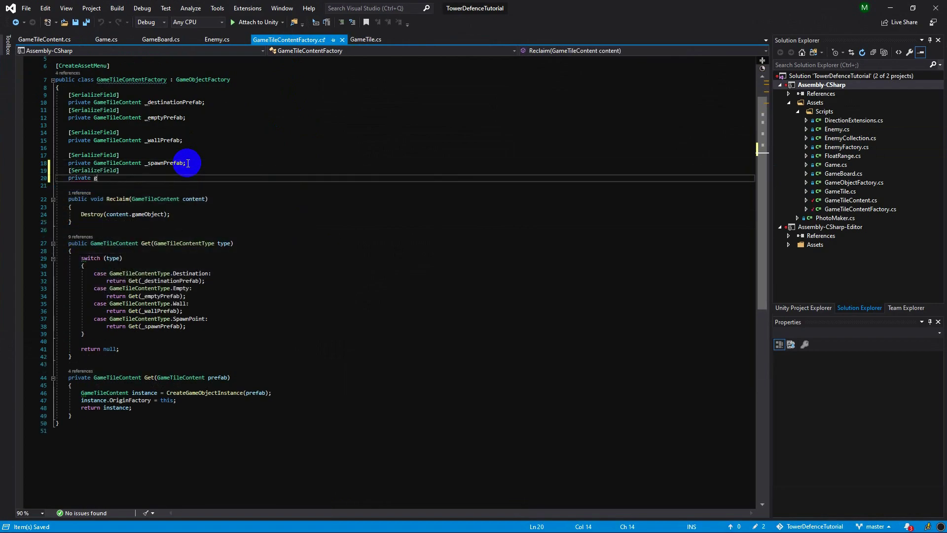
type("gametile")
key("Down")
key("Down")
key("Tab")
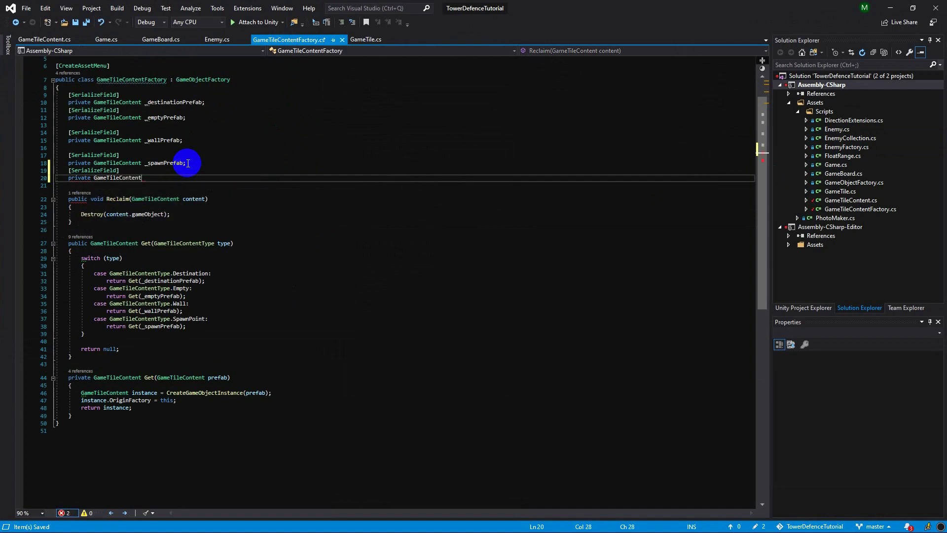
type("towerPrefab;")
left_click(188, 163)
key("Return")
Step: Duplicate the SpawnPoint case as case GameTileContentType.Tower returning Get(_towerPrefab)
mouse_move(201, 334)
left_mouse_down()
mouse_move(123, 338)
mouse_move(190, 327)
left_mouse_up()
key("ctrl+c")
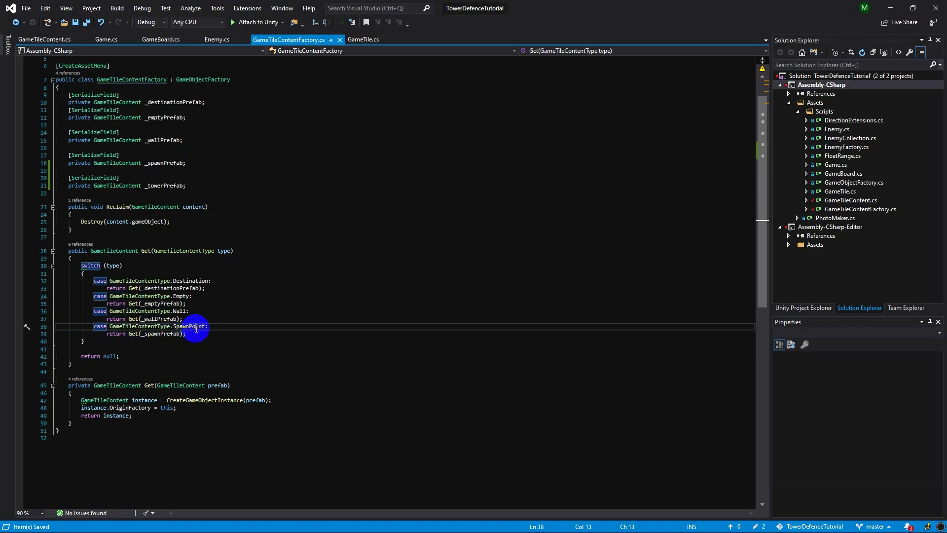
left_click(196, 331)
key("ctrl+v")
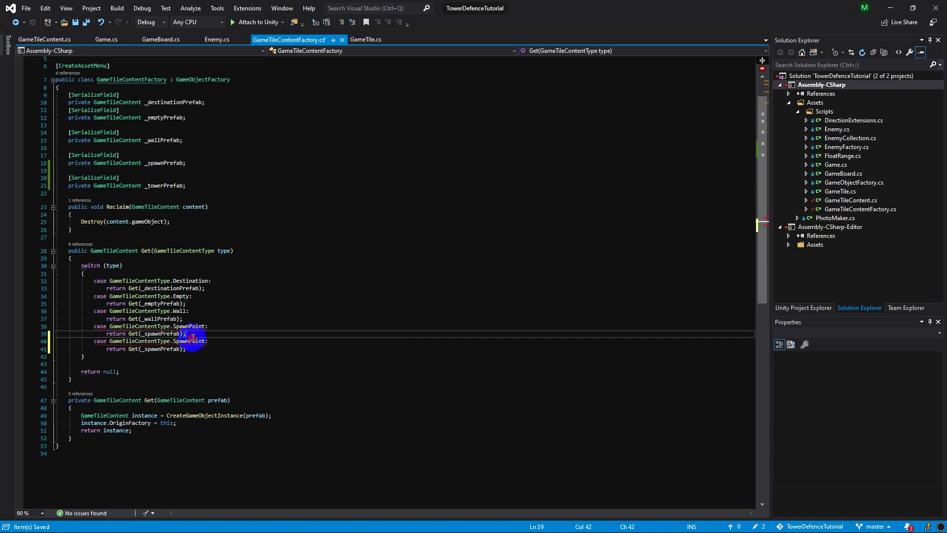
double_click(188, 341)
type("tower")
left_click(164, 186)
double_click(164, 186)
key("ctrl+c")
double_click(154, 349)
key("ctrl+v")
key("End")
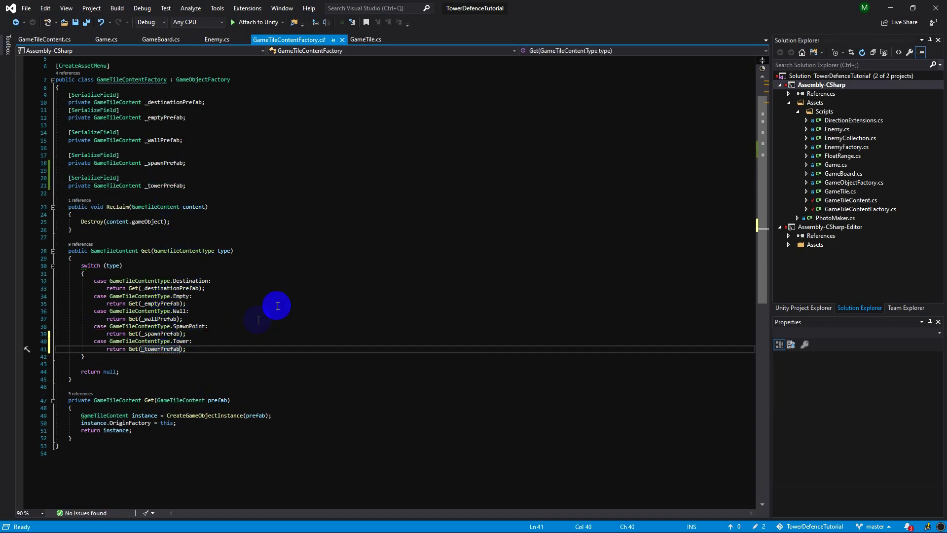
left_click(838, 111)
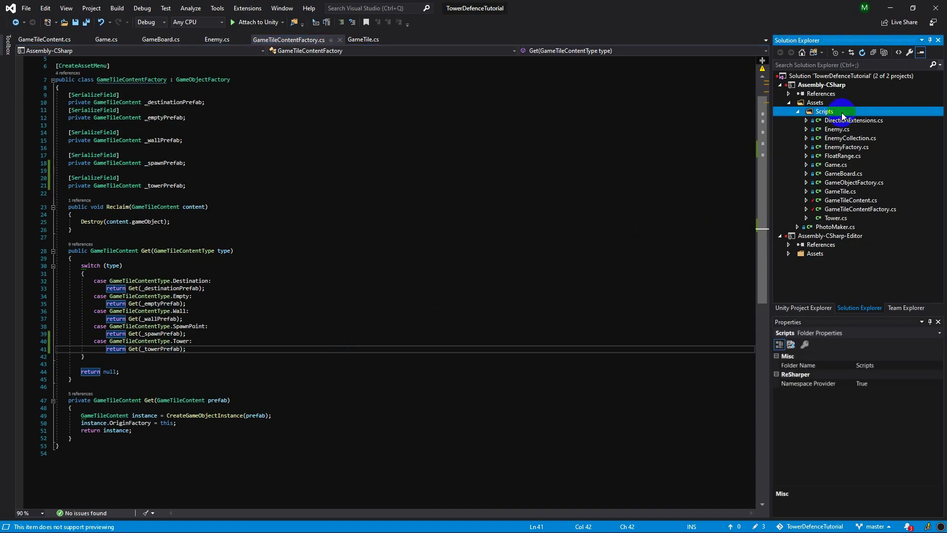
Step: Add a new class named Tower to the Scripts folder, overwriting the existing Tower.cs
right_click(838, 112)
mouse_move(837, 127)
left_click(721, 179)
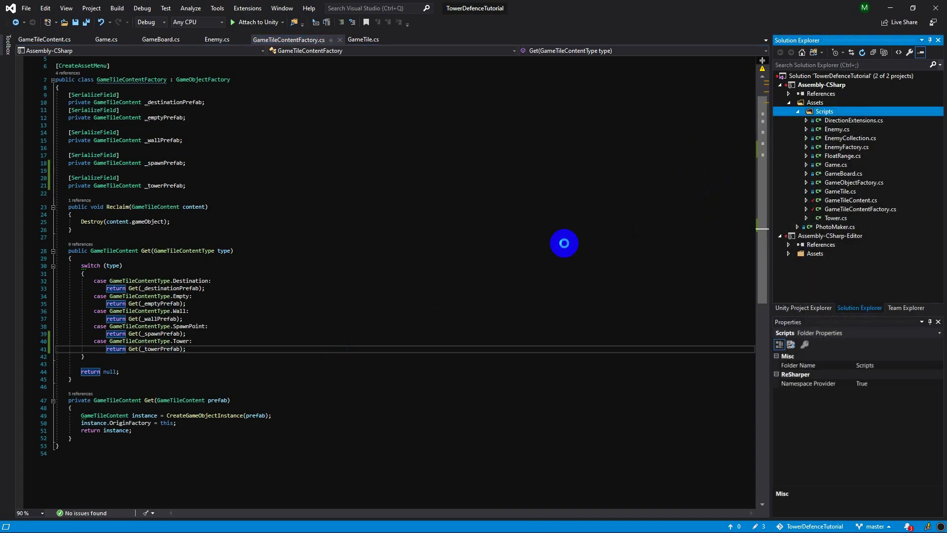
type("To")
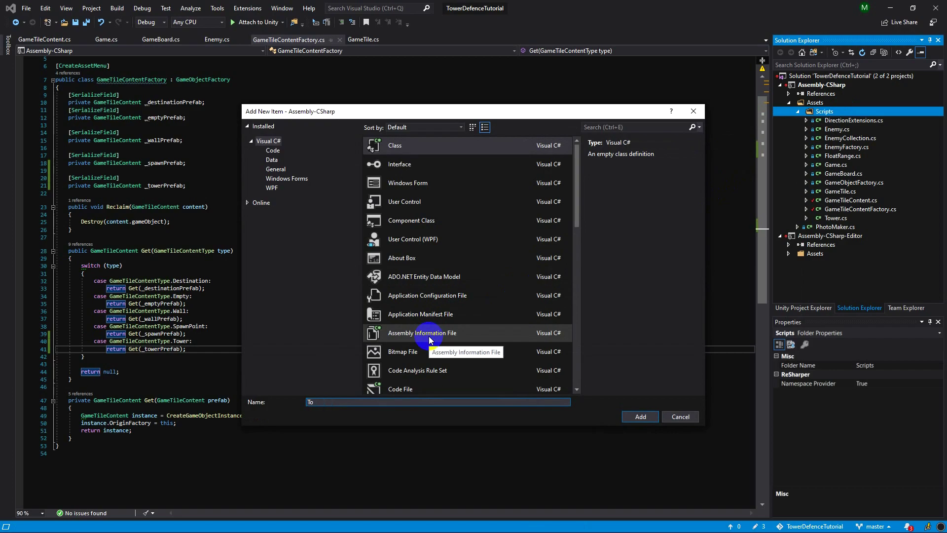
key("Return")
left_click(469, 288)
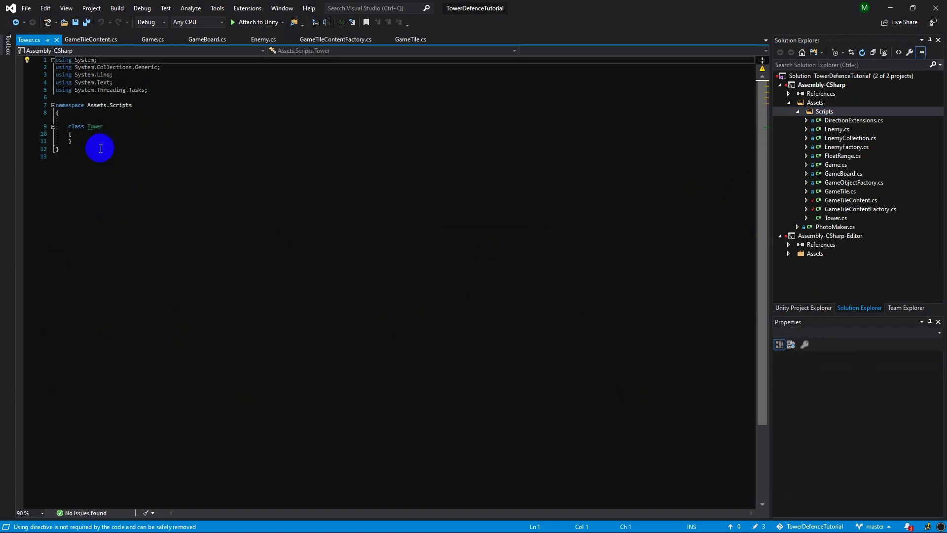
Step: Declare it as public class Tower : GameTileContent and save
left_click(120, 126)
type("Gameti")
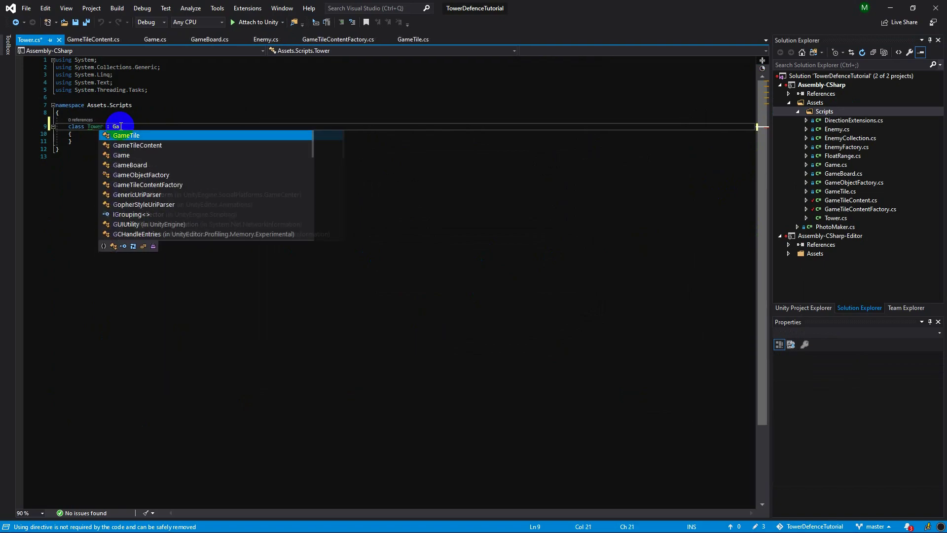
left_click(116, 145)
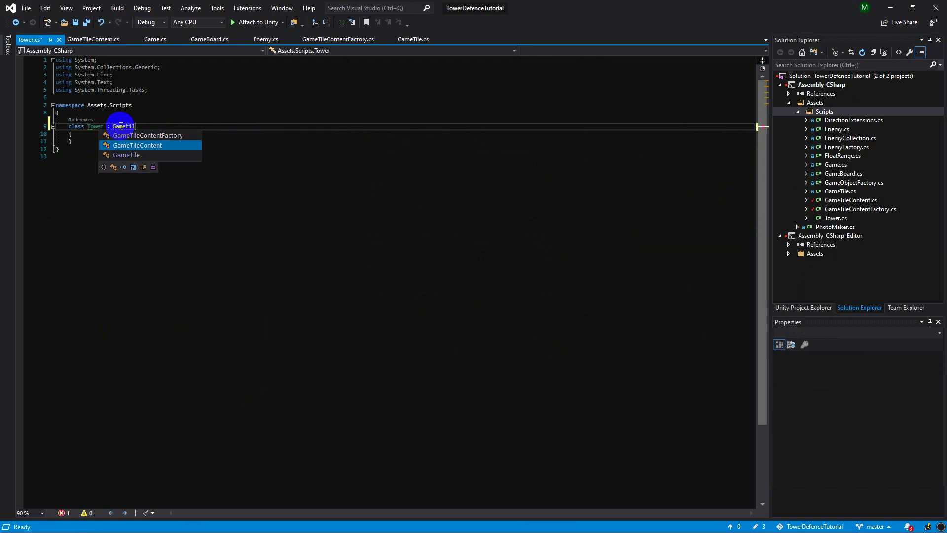
key("Tab")
key("ctrl+s")
left_click(69, 127)
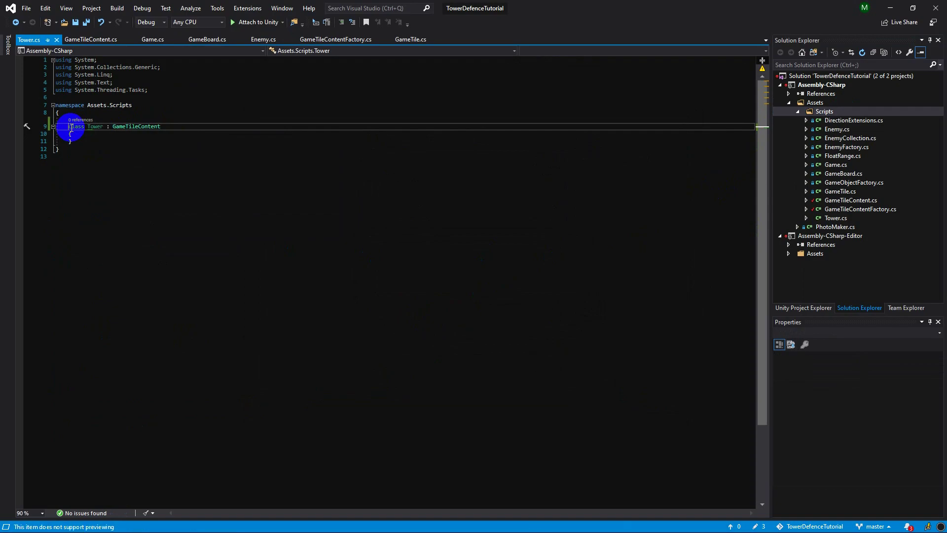
type("public")
key("ctrl+s")
Step: Remove the namespace wrapper around the Tower class, undo an accidental edit, and save
left_click(152, 104)
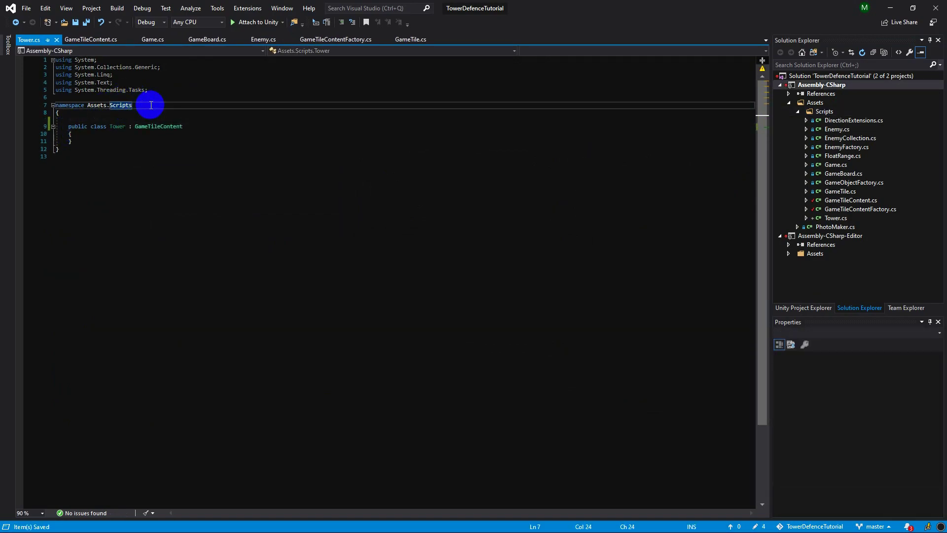
key("ctrl+shift+l")
key("ctrl+shift+l")
left_click(105, 135)
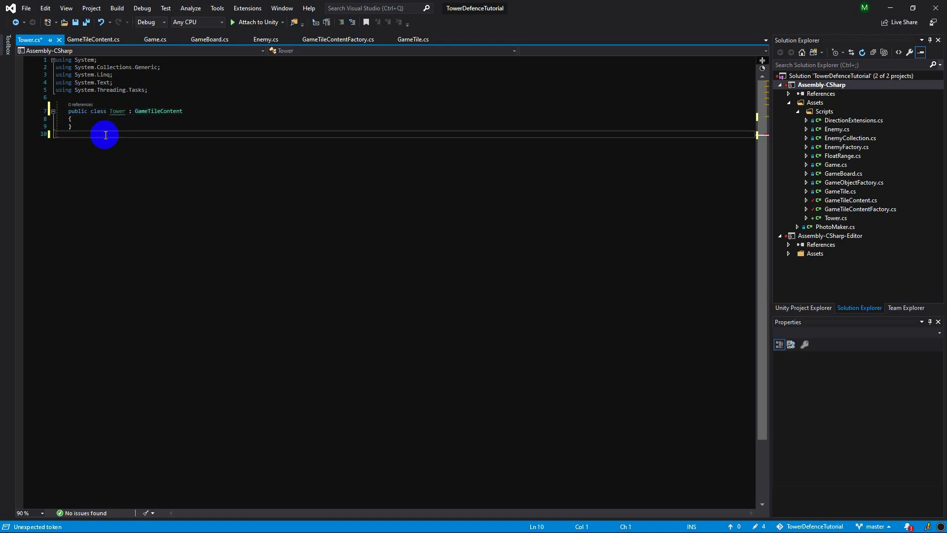
left_click_drag(102, 133, 73, 113)
type("0")
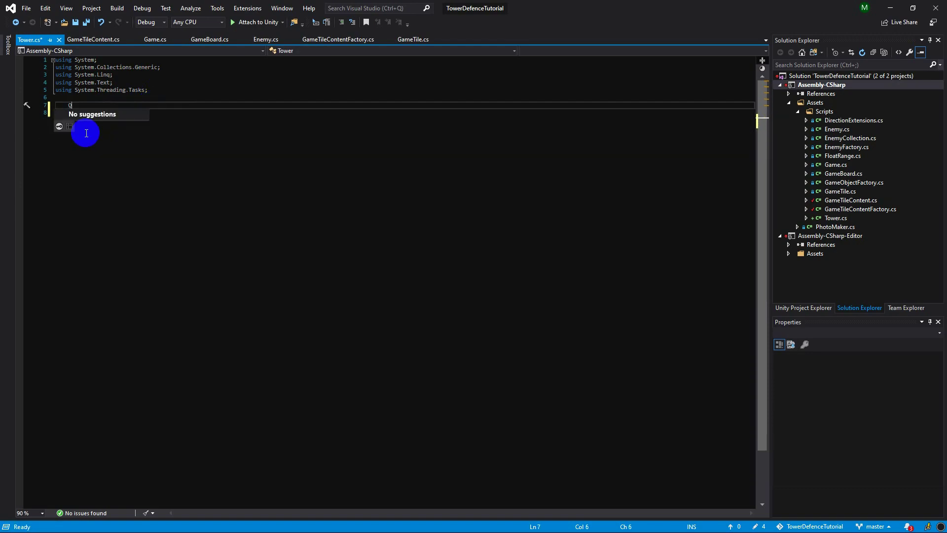
key("ctrl+z")
left_click(80, 117)
key("ctrl+s")
left_click(82, 115)
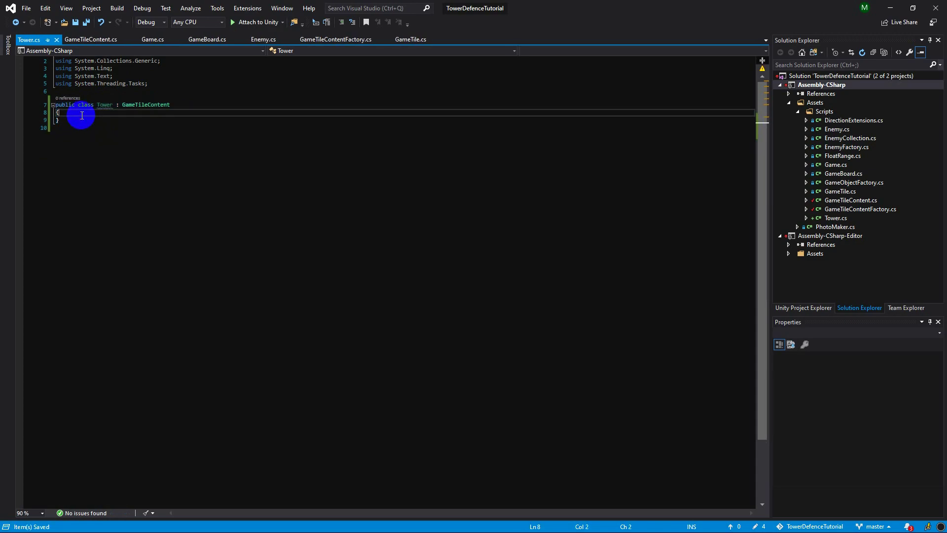
left_click(297, 149)
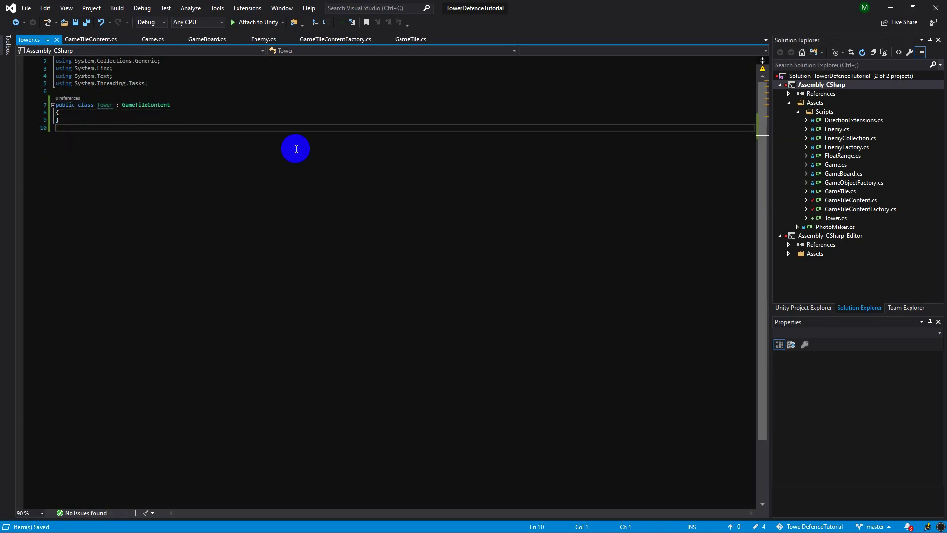
Step: Back in Unity, place a Wall prefab from Prefabs into the scene and unpack it
left_click(893, 11)
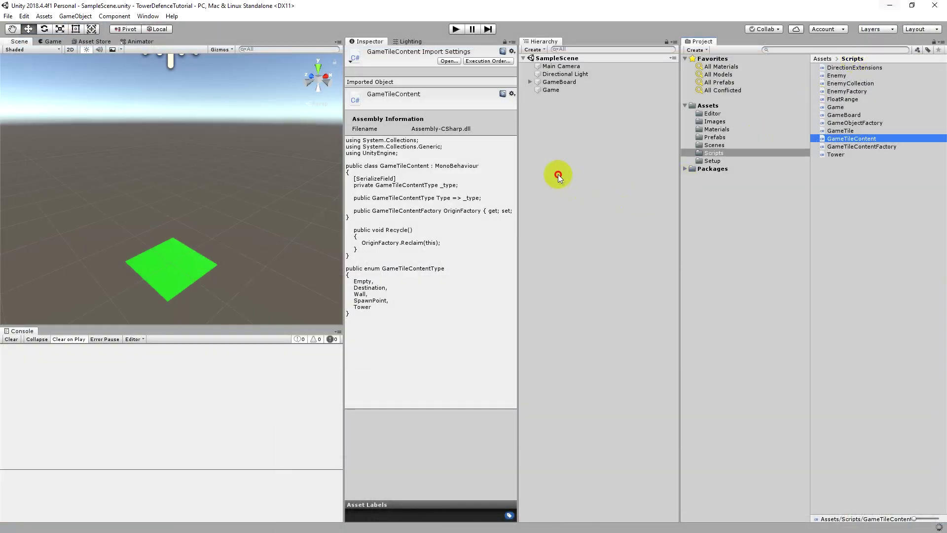
left_click(558, 174)
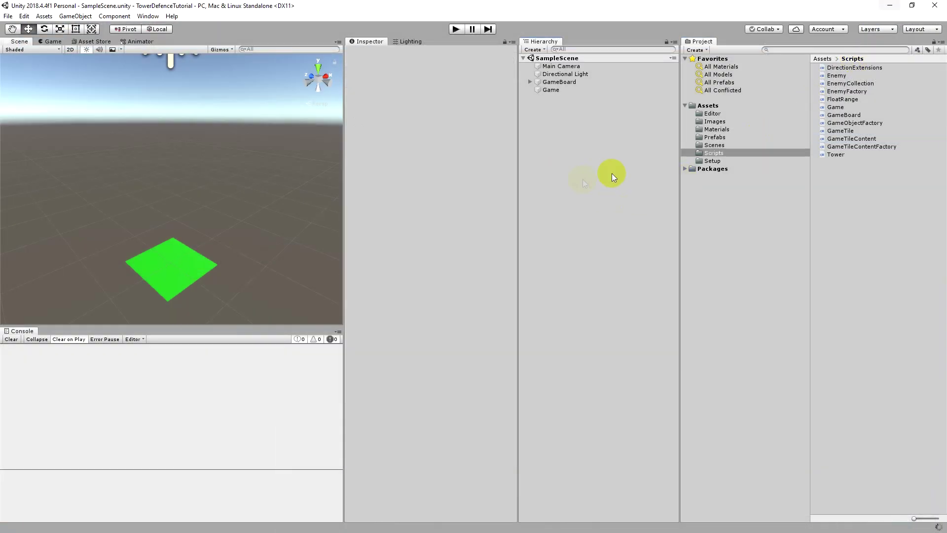
left_click(714, 139)
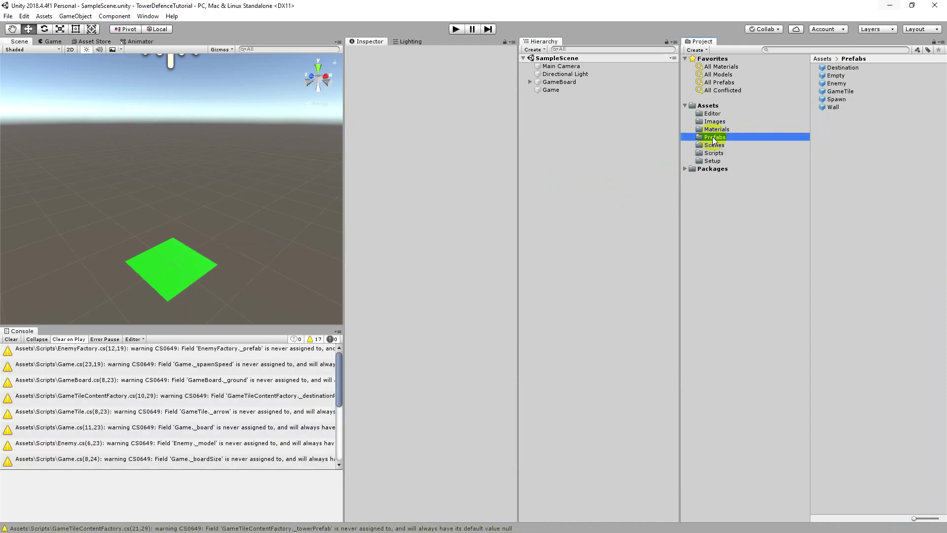
left_click(836, 107)
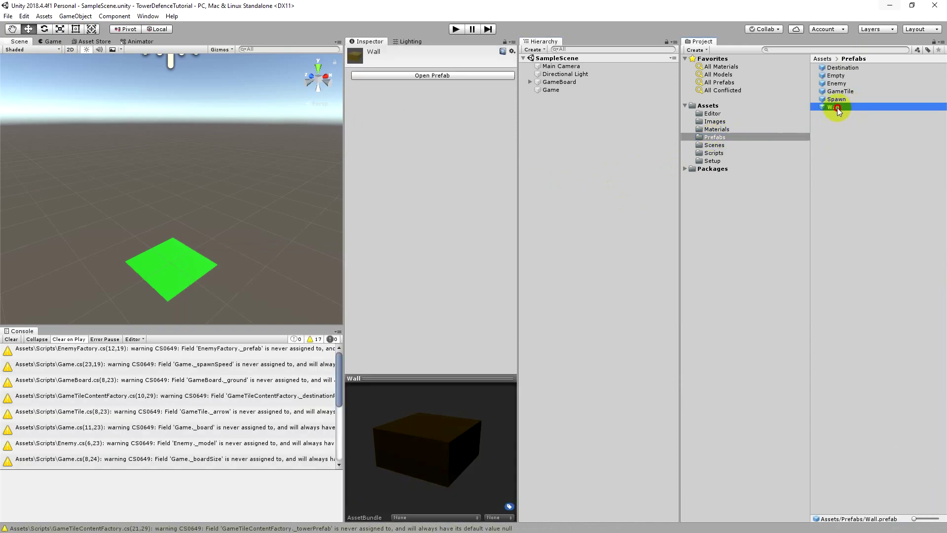
left_click_drag(564, 131, 558, 101)
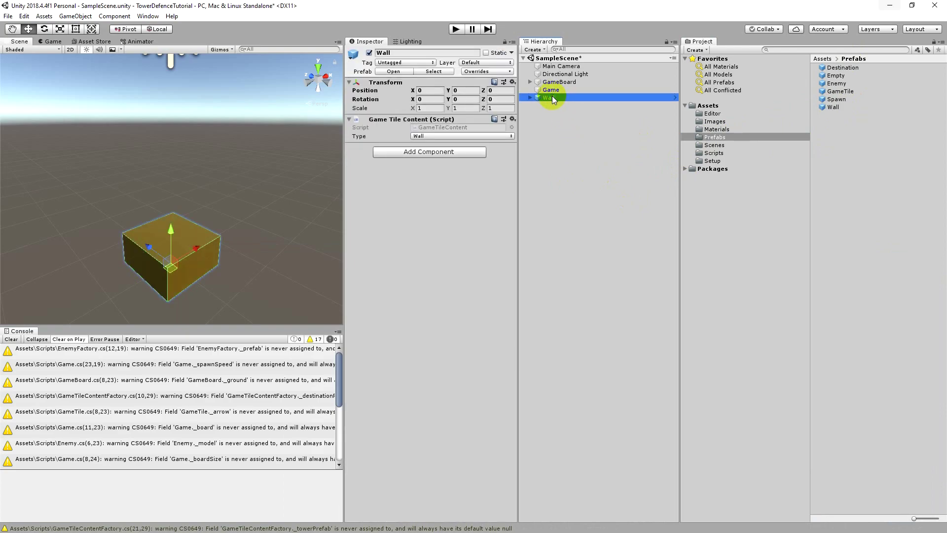
right_click(552, 96)
left_click(595, 187)
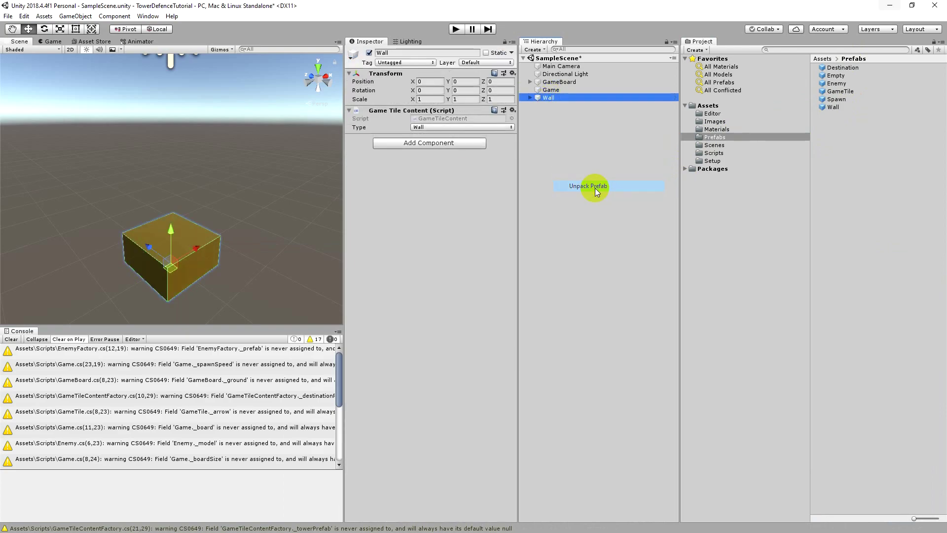
left_click(434, 53)
type("Tower")
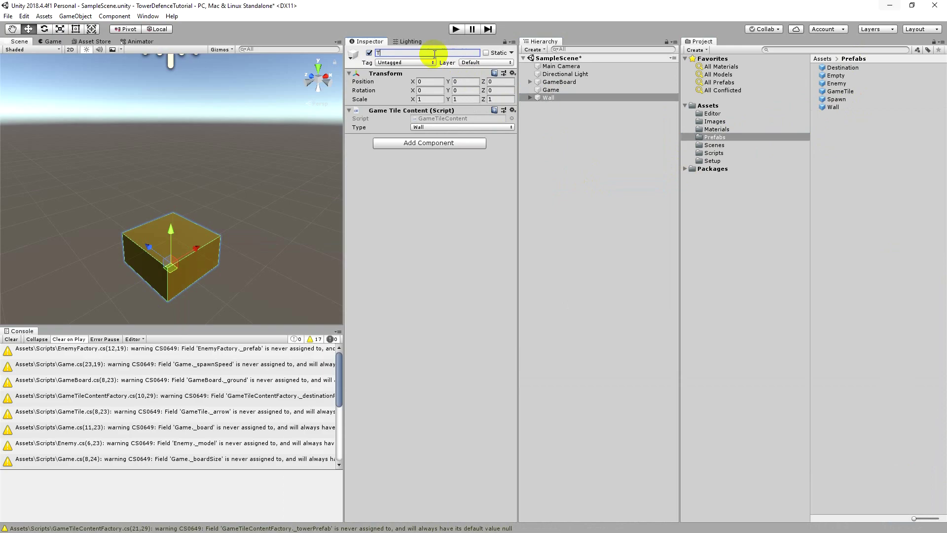
Step: Replace the Game Tile Content component with the Tower script, with Type set to Tower
left_click(513, 110)
left_click(557, 138)
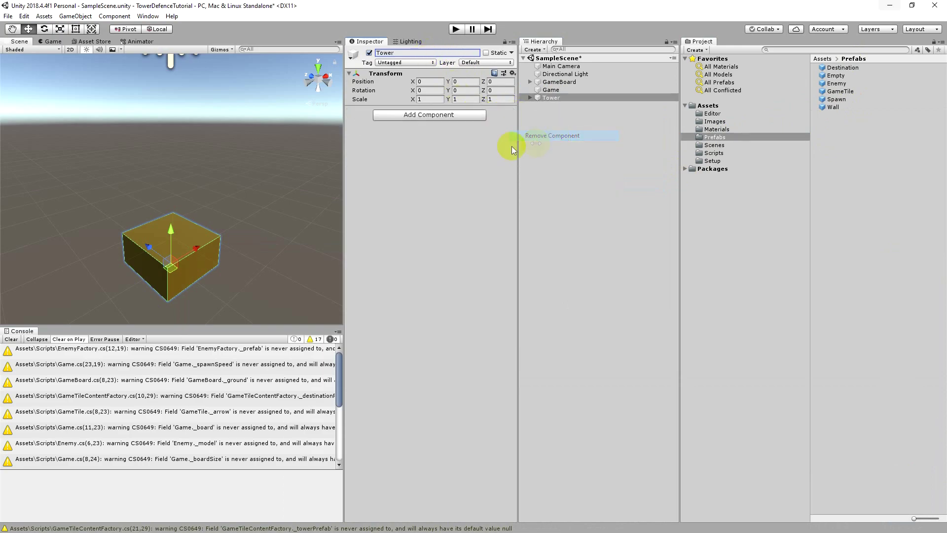
left_click(444, 116)
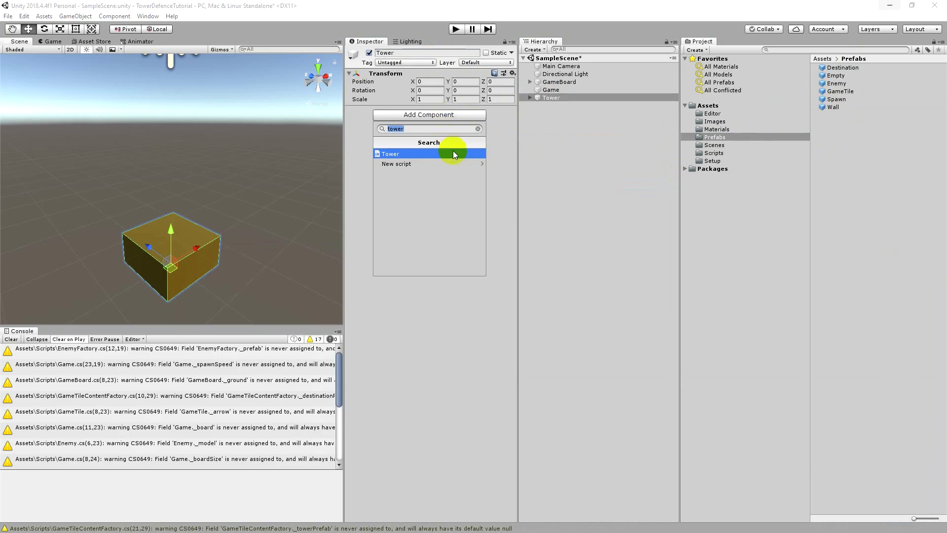
left_click(451, 153)
left_click(439, 127)
left_click(450, 181)
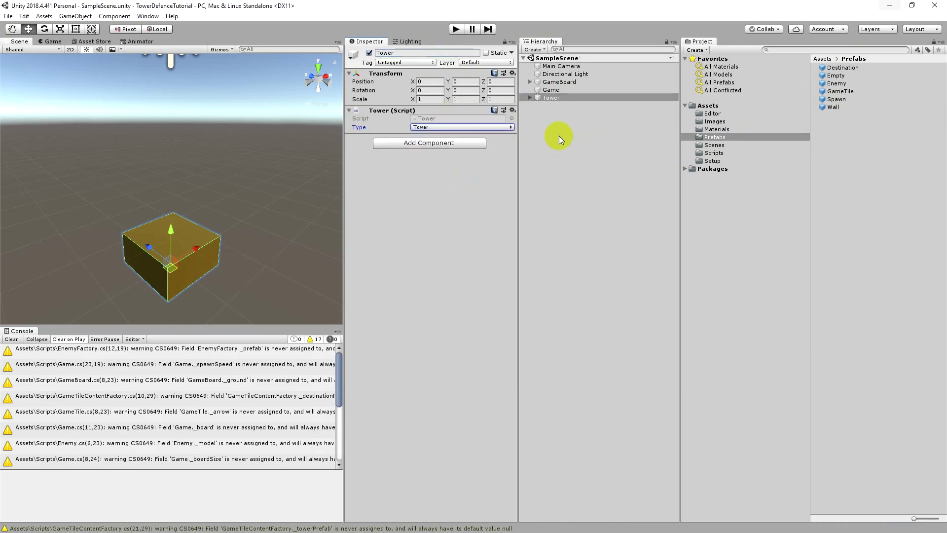
left_click(717, 129)
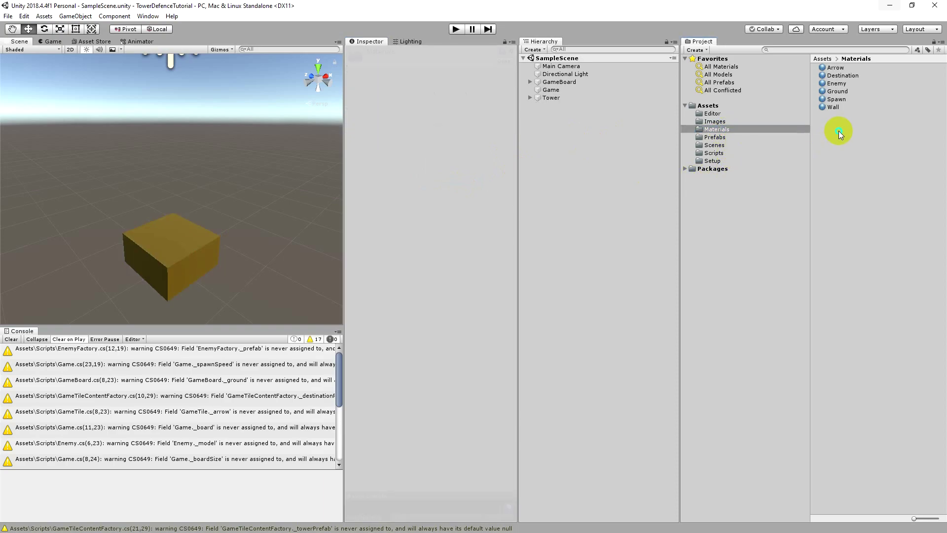
Step: Create a material named Tower in Materials with a black (000000) Albedo colour
right_click(838, 133)
mouse_move(843, 141)
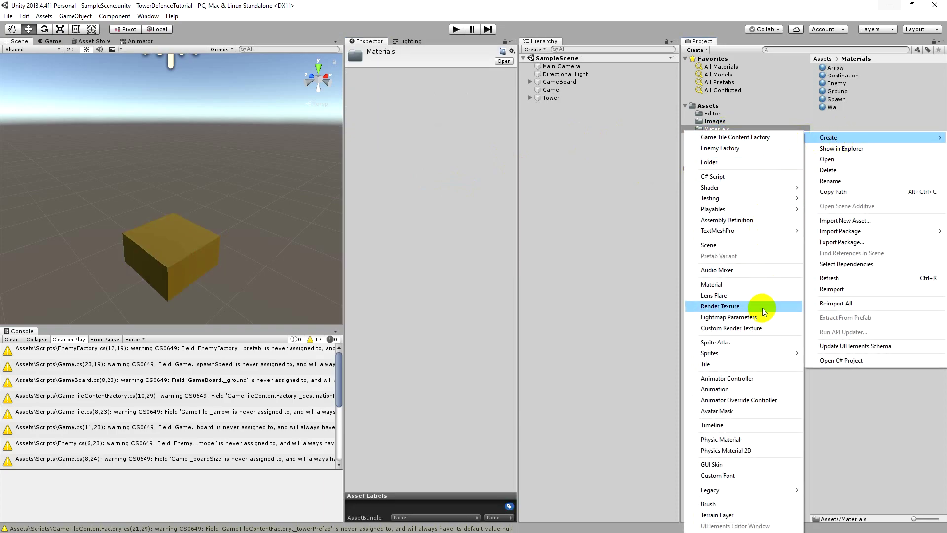
left_click(748, 282)
type("Tower")
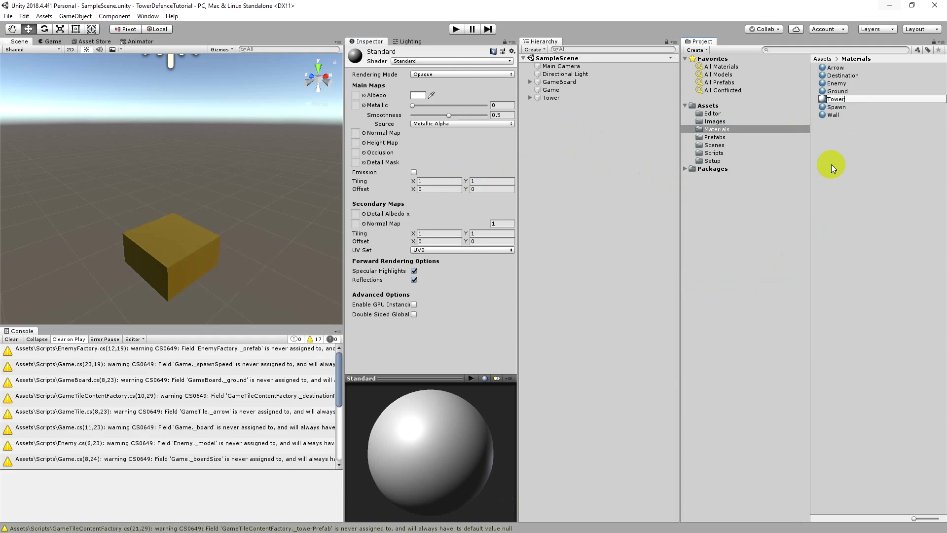
key("Return")
left_click(417, 96)
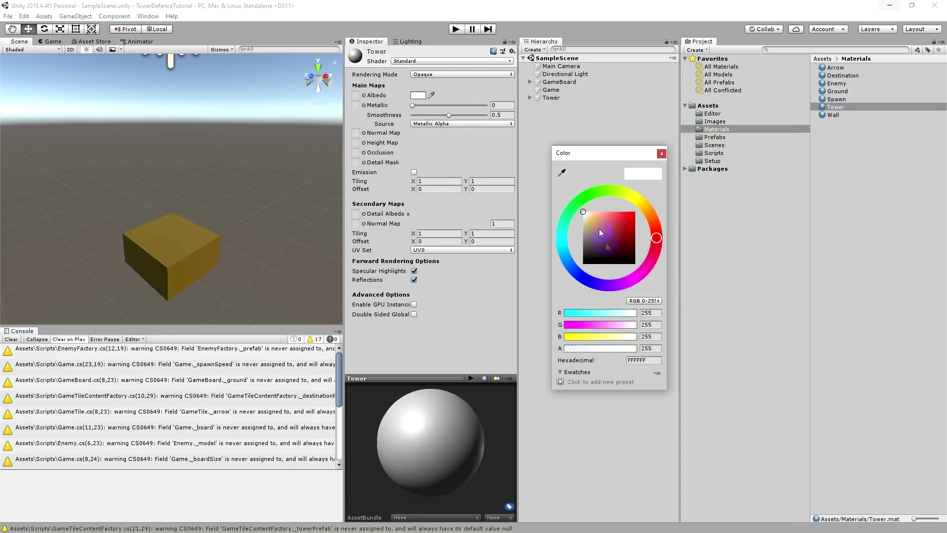
left_click_drag(599, 229, 583, 264)
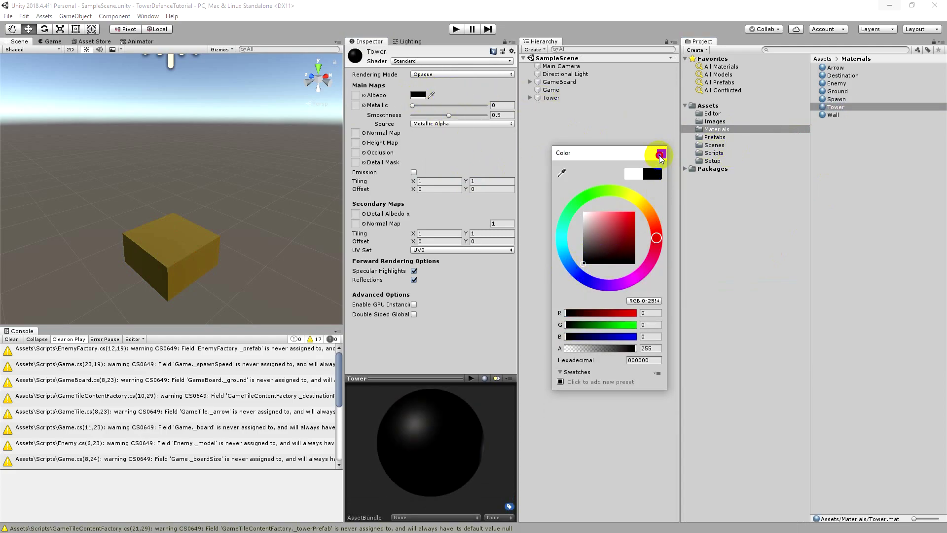
left_click(661, 154)
Step: Select the Cube child inside the Tower object
left_click(552, 100)
left_click(531, 98)
left_click(555, 105)
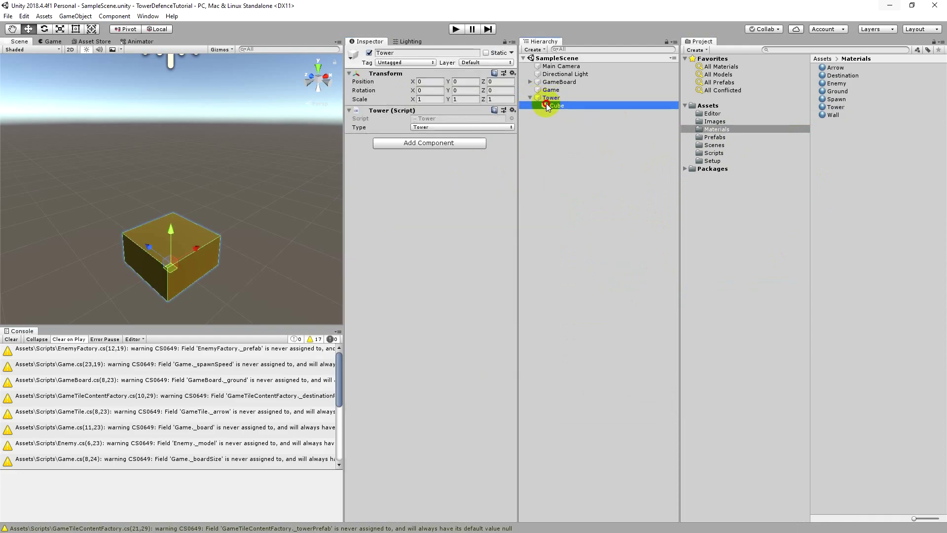
Step: Apply the Tower material to the base Cube and clear the console warnings
left_click_drag(836, 107, 498, 365)
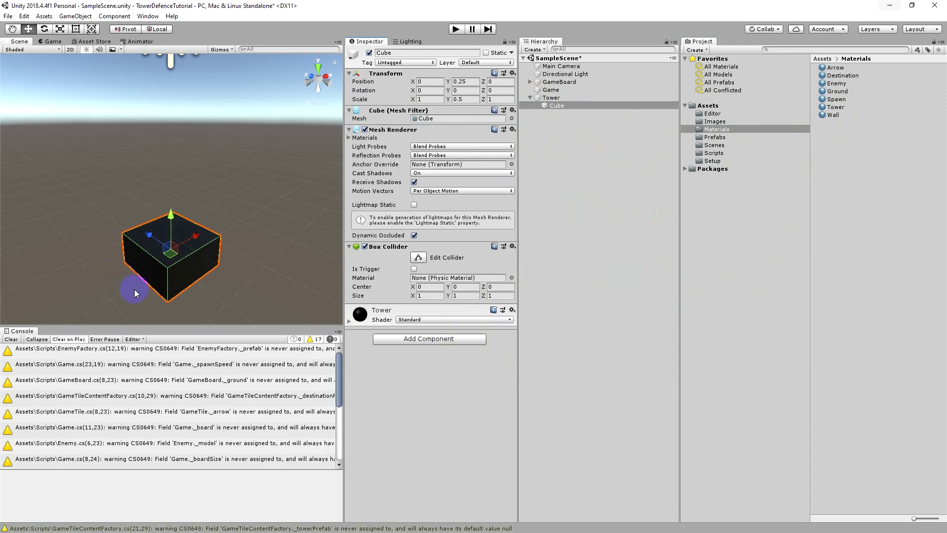
left_click(12, 339)
left_click(564, 107)
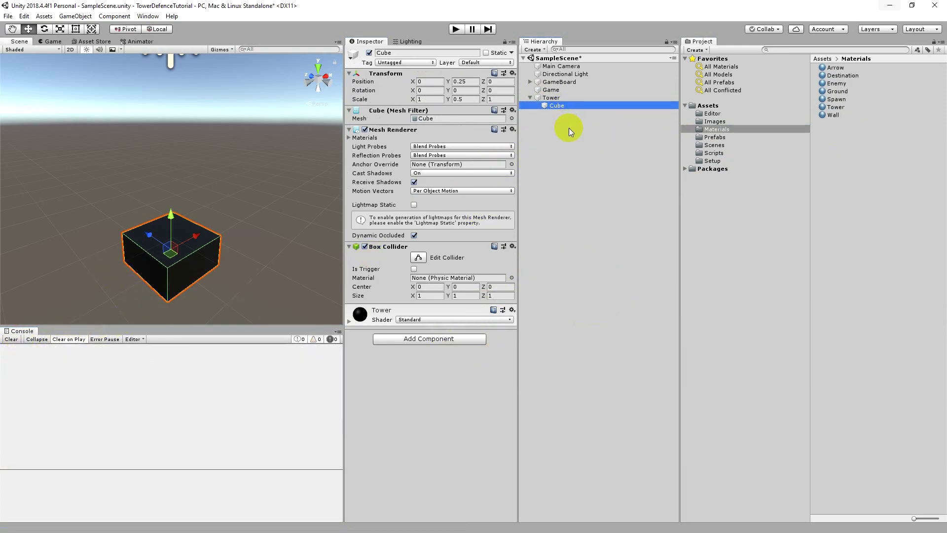
Step: Duplicate the Cube, scale the copy to 0.5, and raise it to Position Y 0.75
key("ctrl+d")
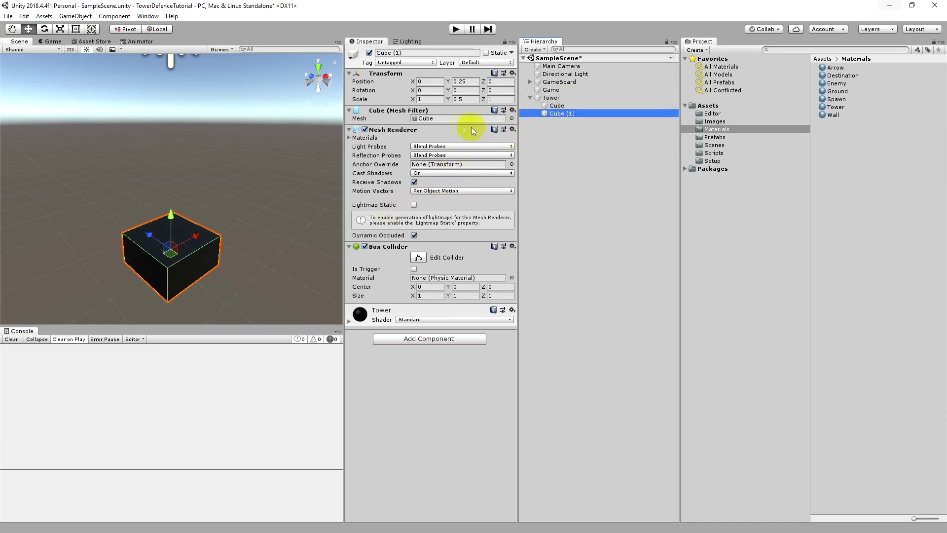
left_click(433, 99)
type("0.5")
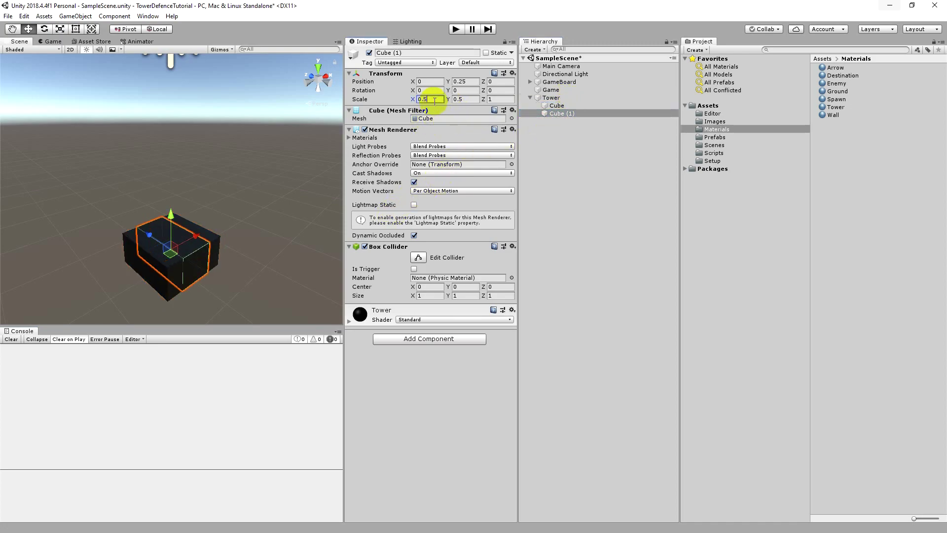
key("Tab")
type("0.5")
left_click(468, 83)
type("75")
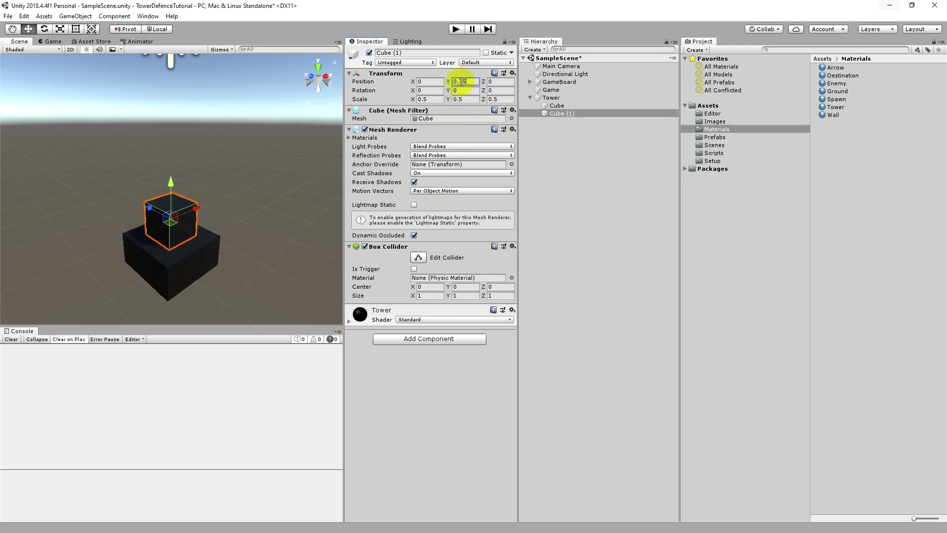
right_click_drag(84, 275, 231, 215)
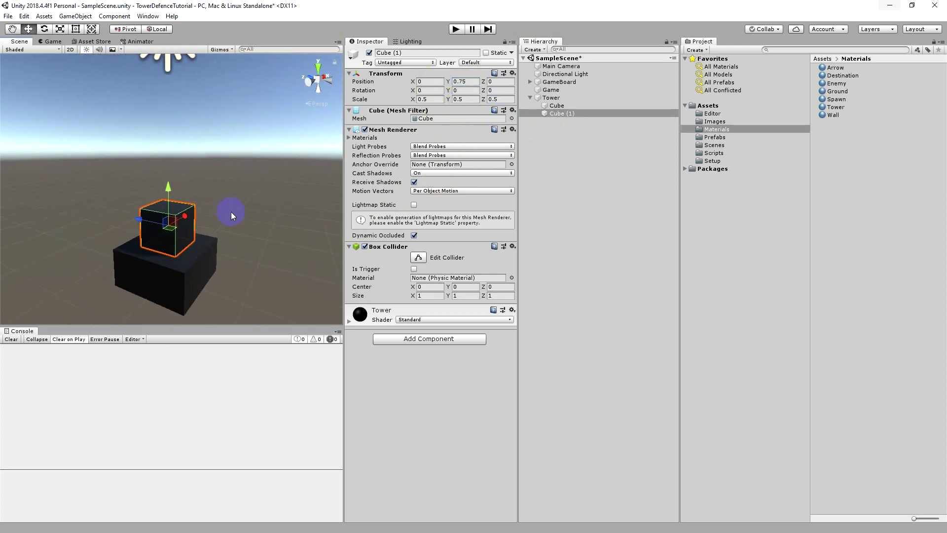
Step: Duplicate Cube (1) into Cube (2) and set its Position Y to 1.25
left_click(576, 117)
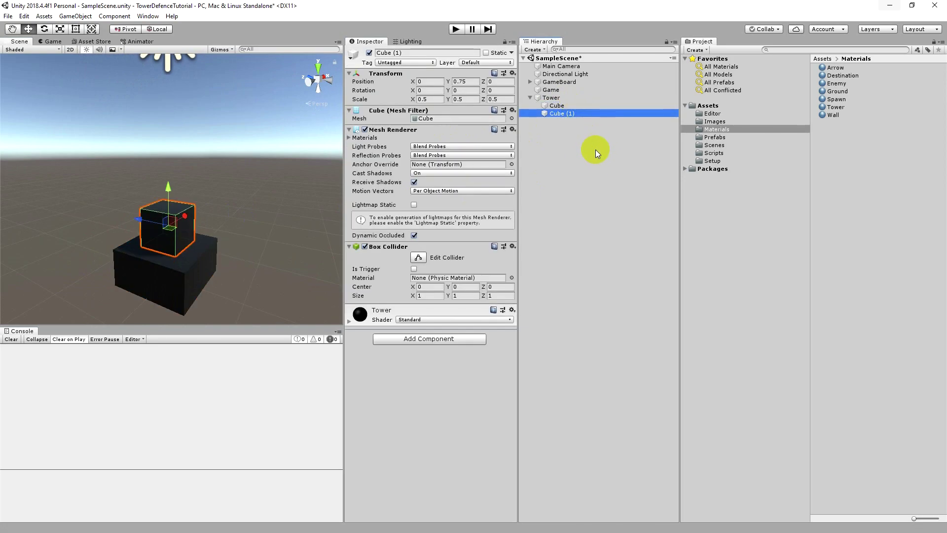
key("ctrl+d")
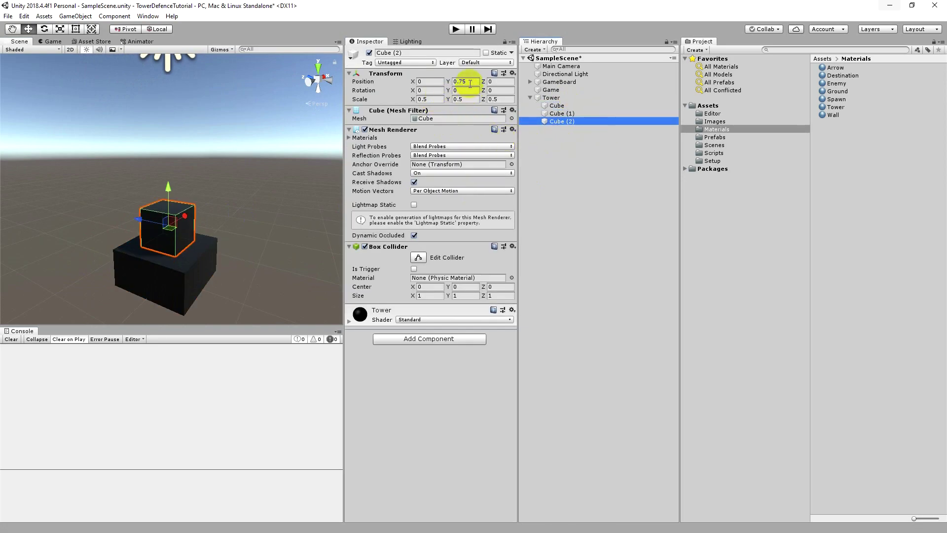
left_click(462, 83)
type("1.25")
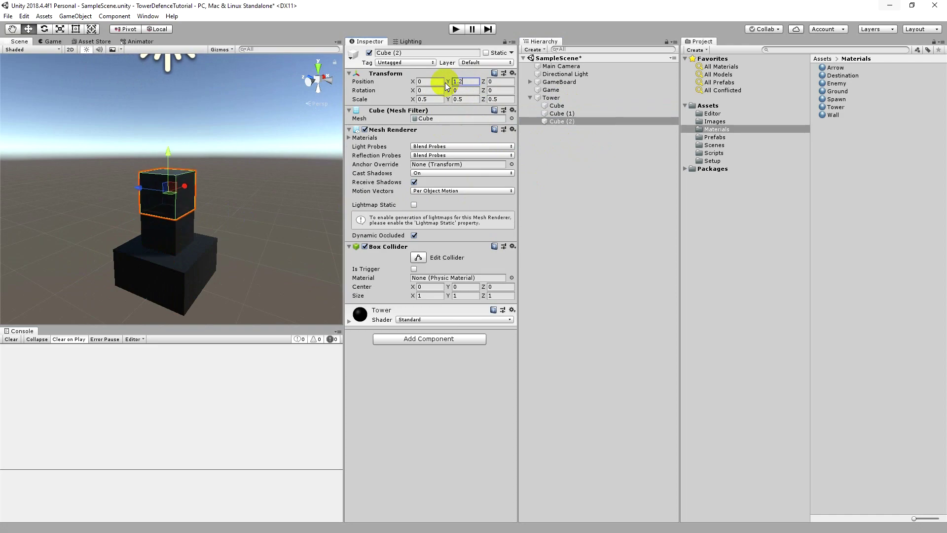
right_click_drag(190, 215, 190, 218)
middle_click_drag(191, 218, 187, 228)
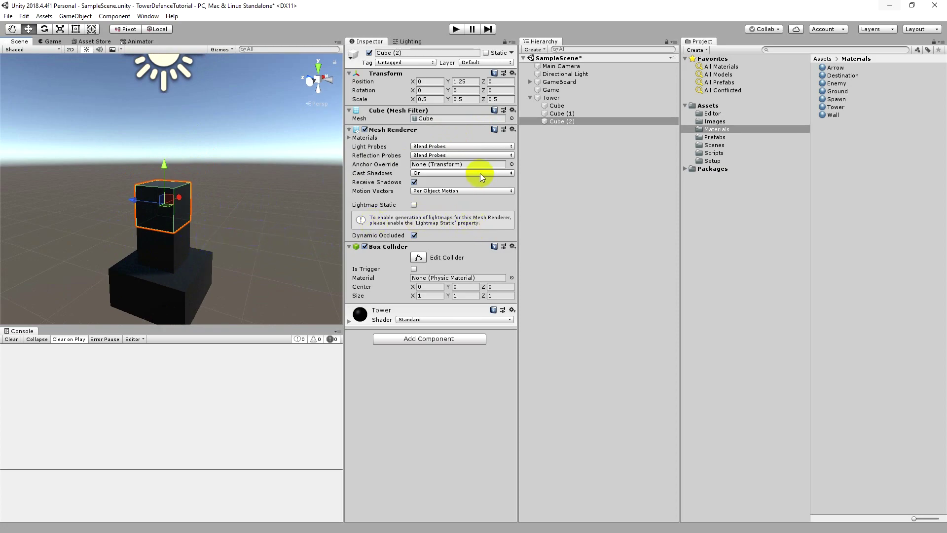
Step: Rename Cube (2) to Turret and remove its Box Collider
left_click(576, 121)
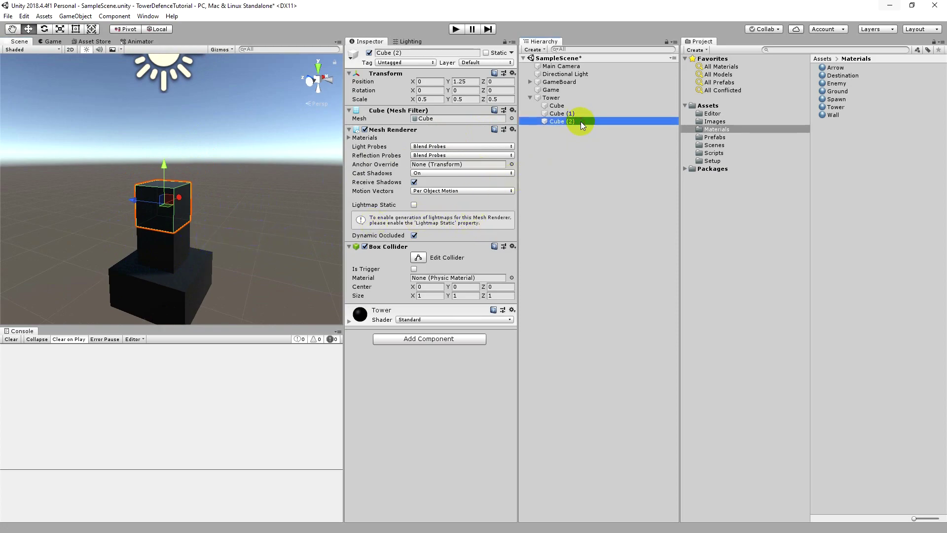
left_click(581, 121)
type("Turre")
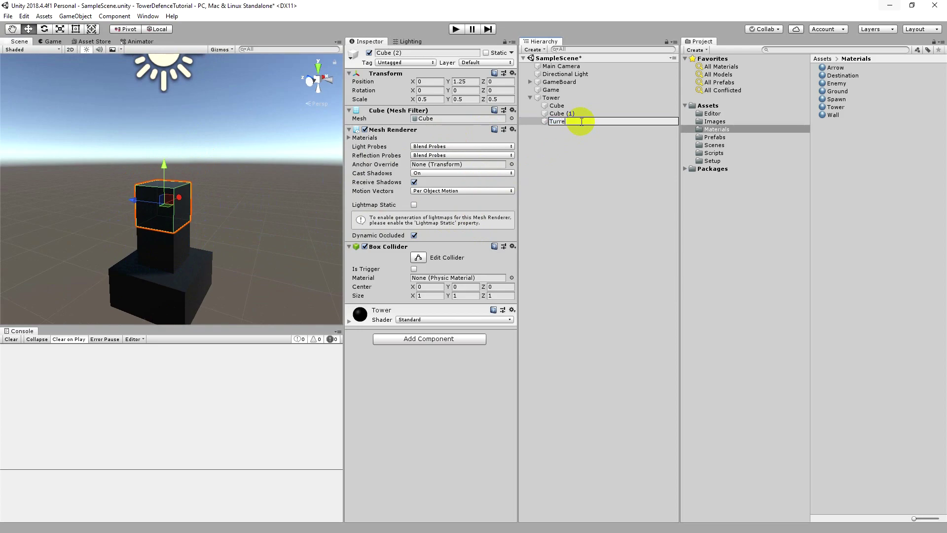
type("t")
key("Return")
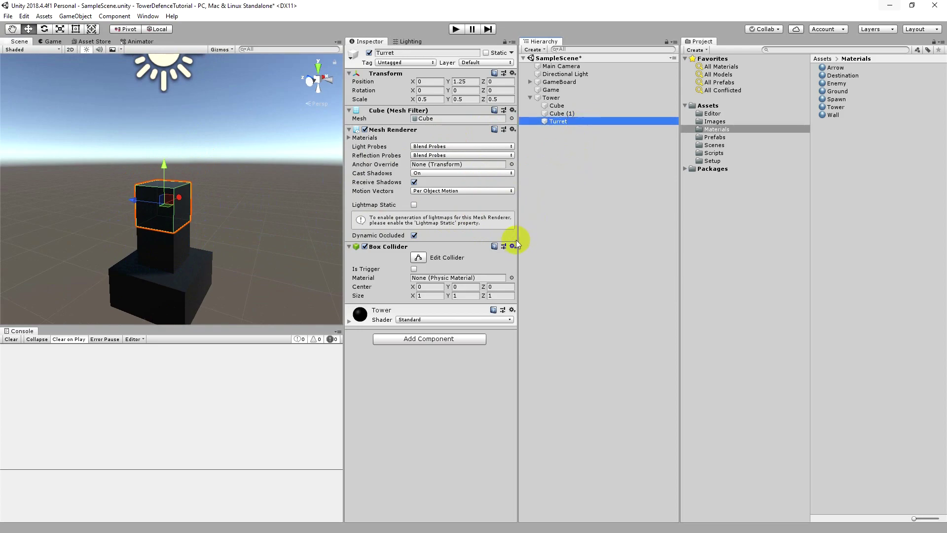
left_click(513, 246)
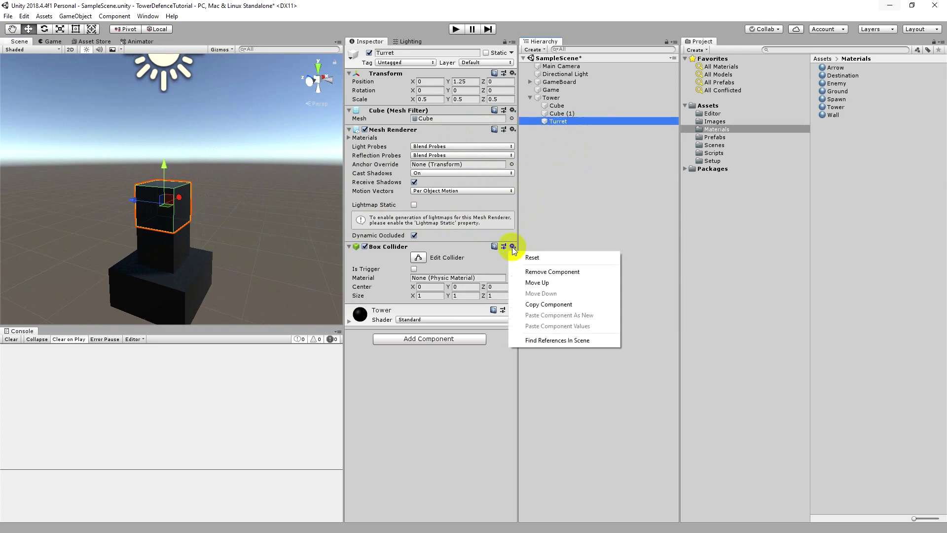
left_click(538, 271)
Step: Give Cube (1)'s Box Collider Center Y 0.5 and Size Y 2
left_click(570, 116)
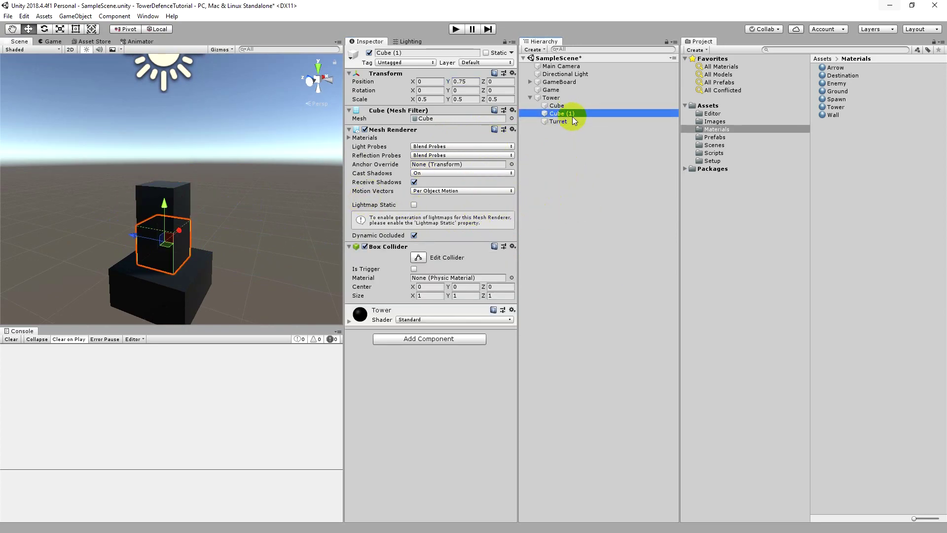
left_click(155, 245)
left_click(143, 246)
left_click(463, 296)
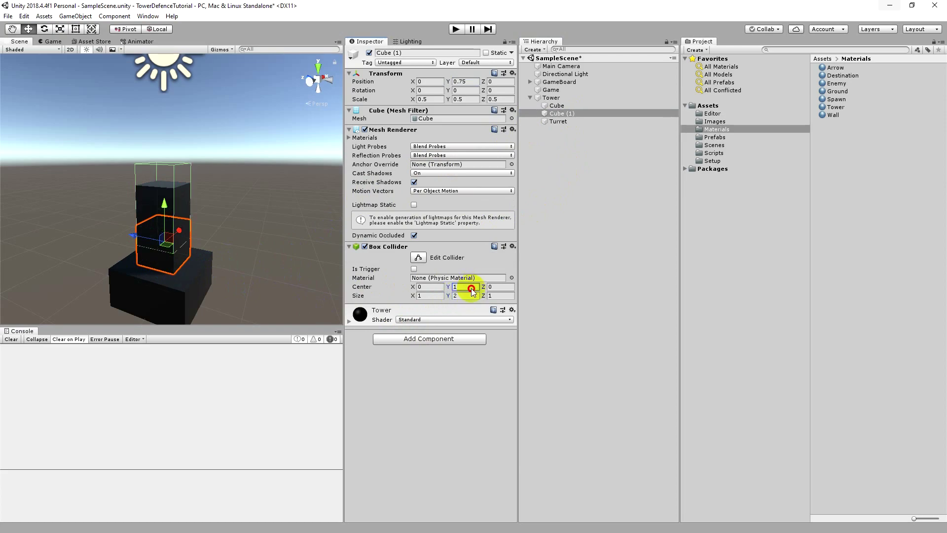
type("0.5")
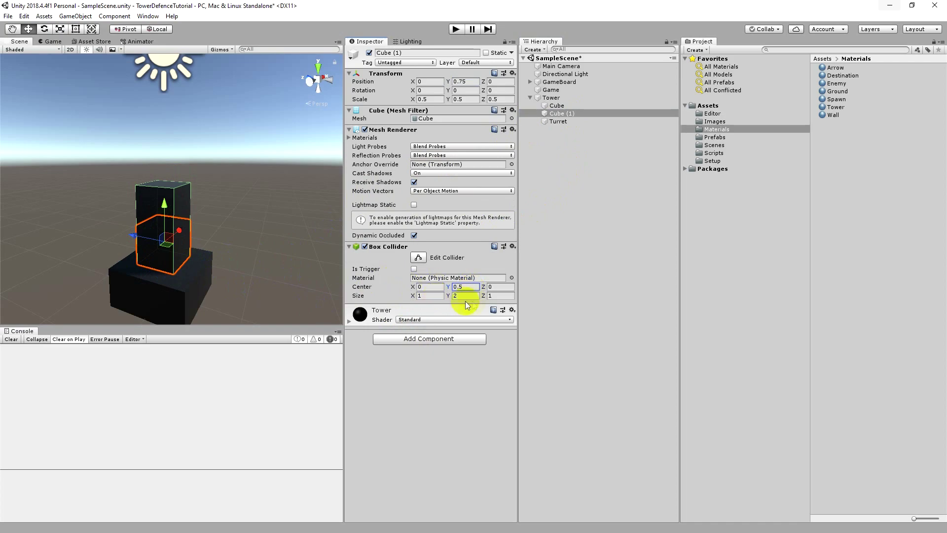
left_click(584, 176)
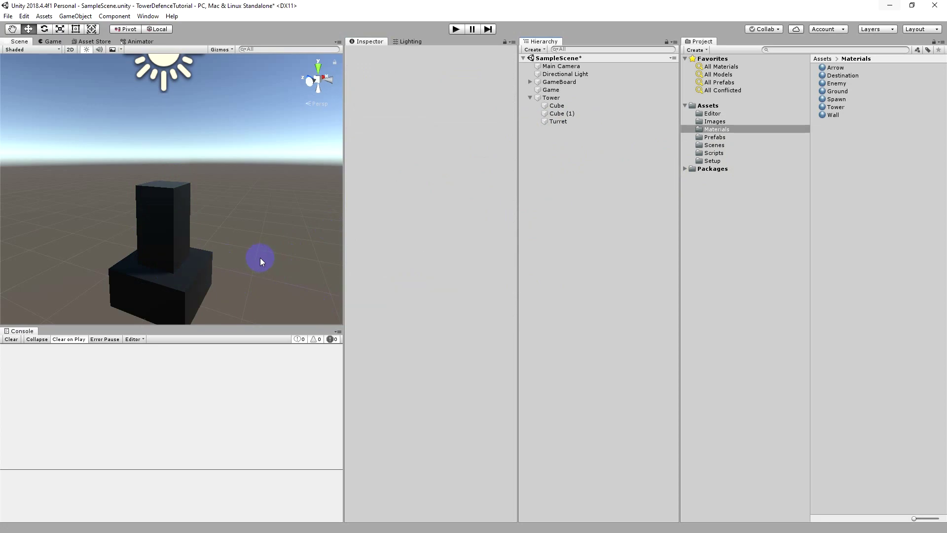
Step: Duplicate the Turret into Turret (1) and begin giving the copy a new name
right_click_drag(260, 261, 247, 256)
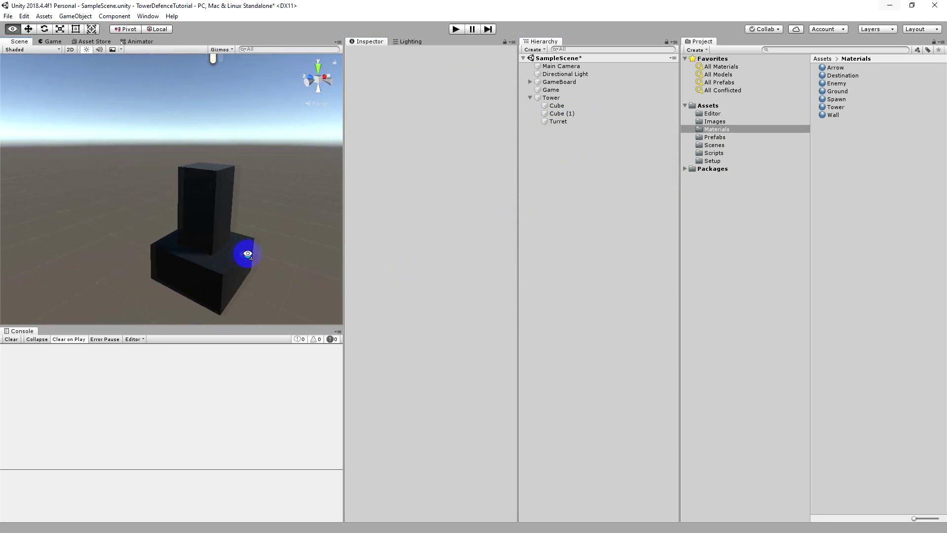
left_click(575, 121)
key("ctrl+d")
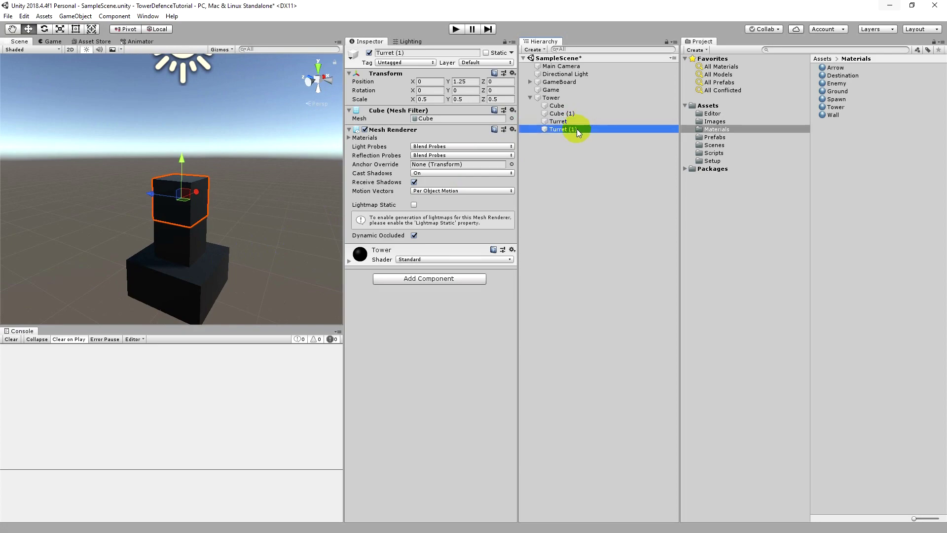
left_click(576, 129)
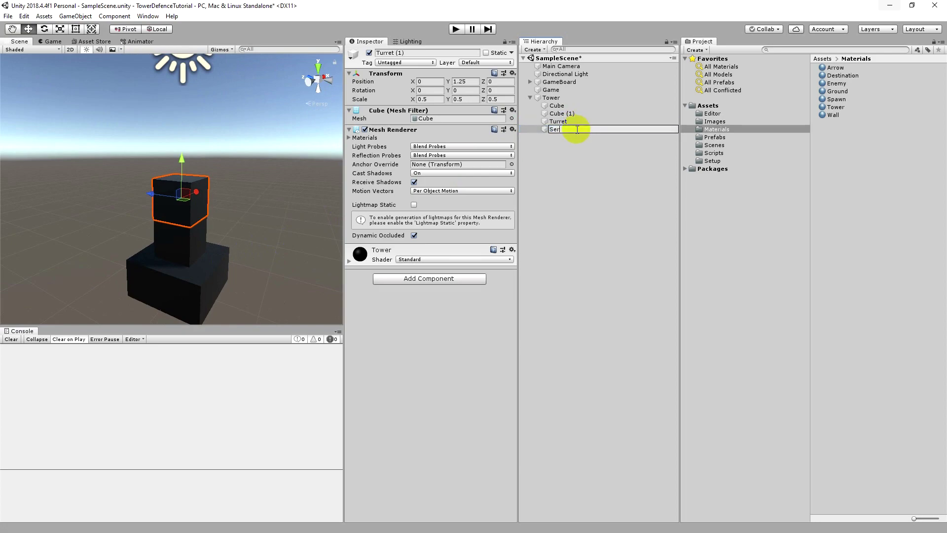
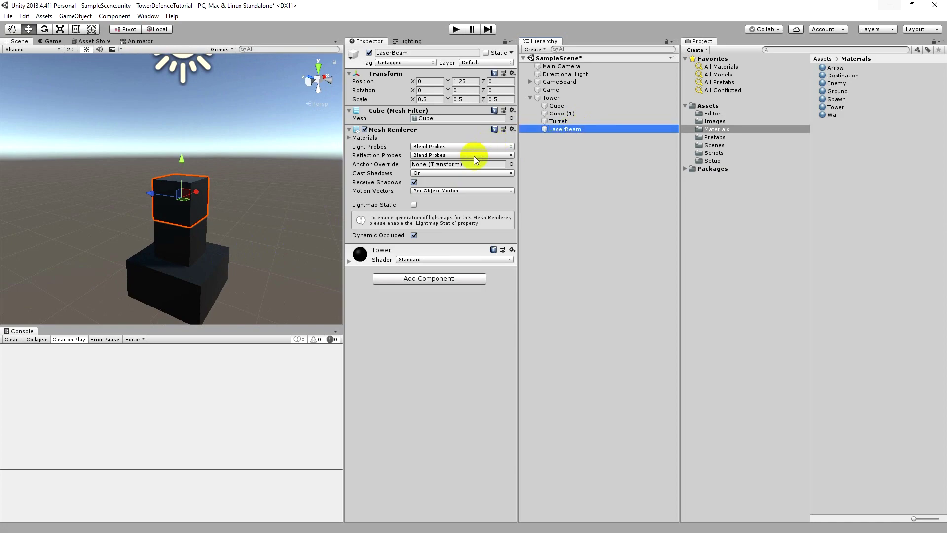
Step: Uncheck Receive Shadows and set Cast Shadows to Off on the LaserBeam's Mesh Renderer
left_click(415, 182)
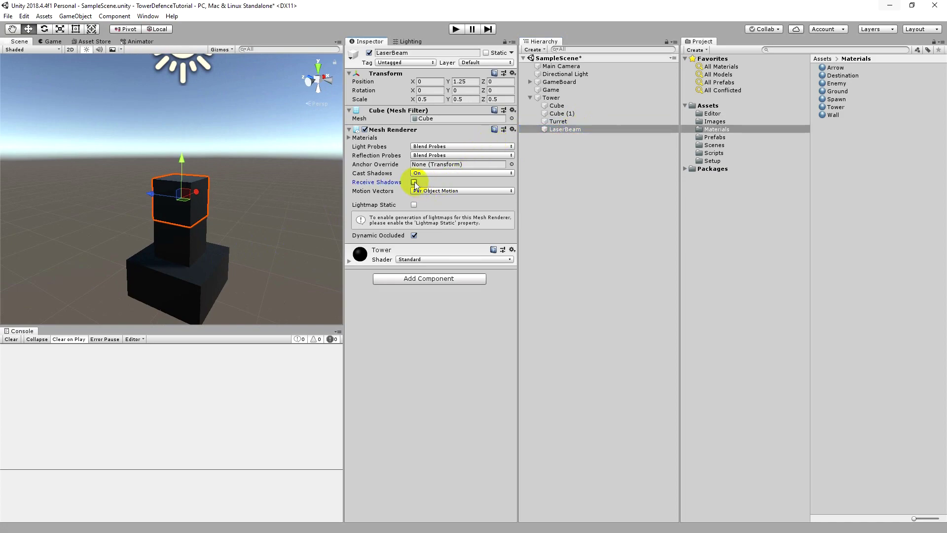
left_click(423, 174)
left_click(427, 182)
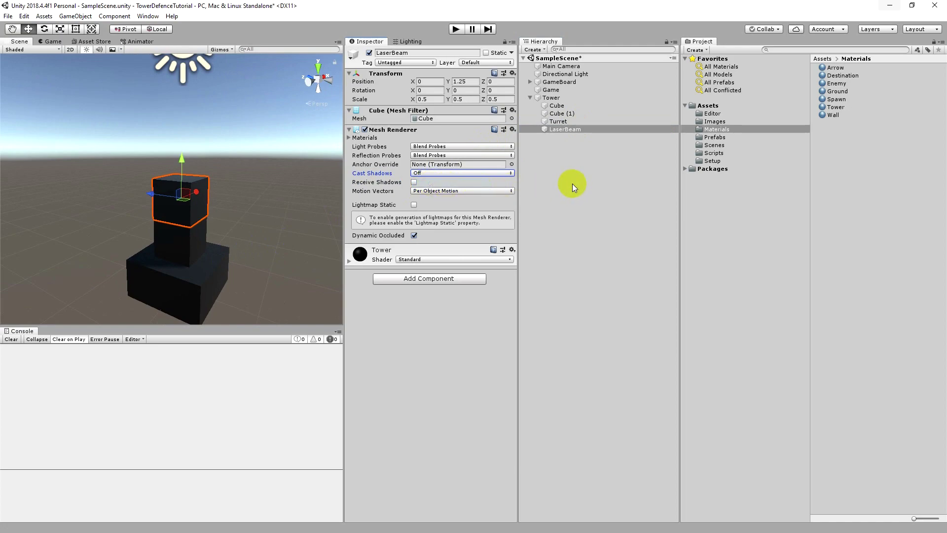
Step: Create a new material named LaserBeam in the Materials folder
right_click(839, 153)
mouse_move(842, 159)
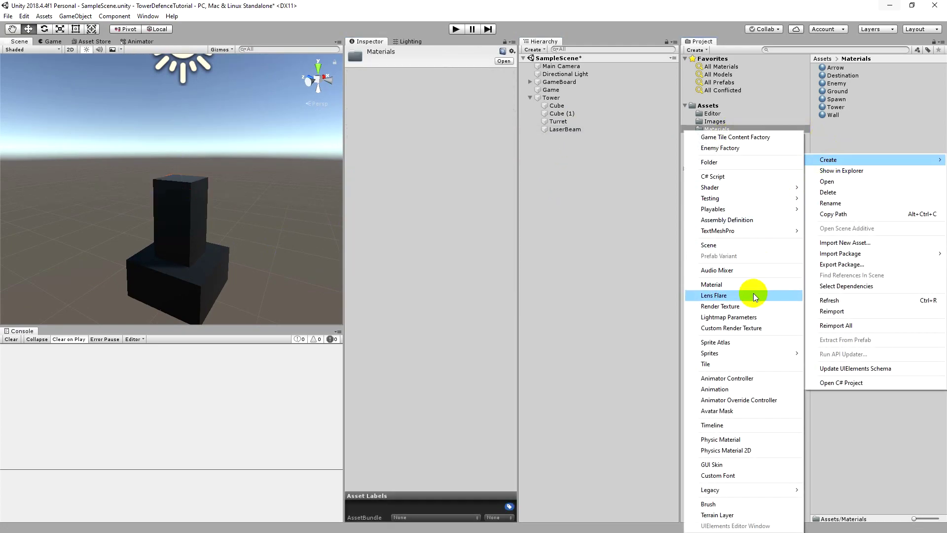
left_click(755, 283)
type("LaserBea")
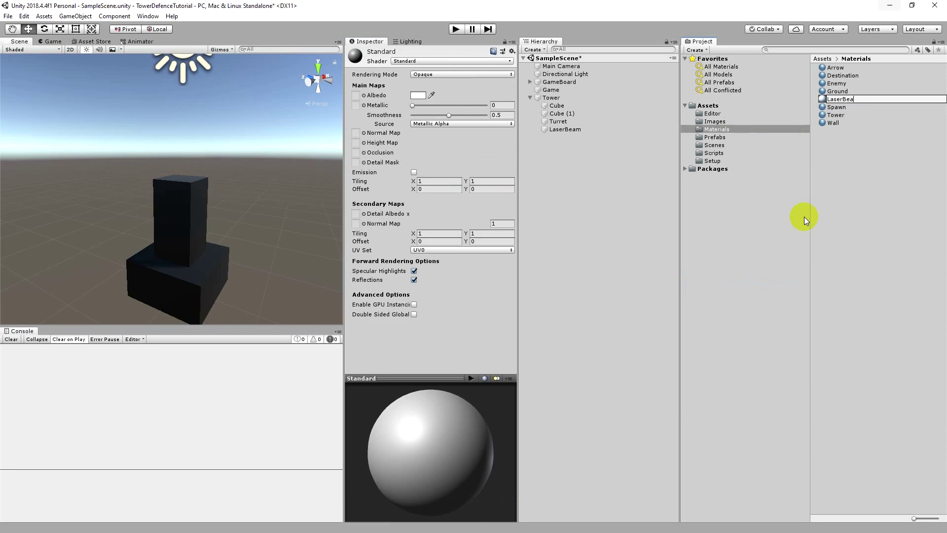
type("m")
key("Return")
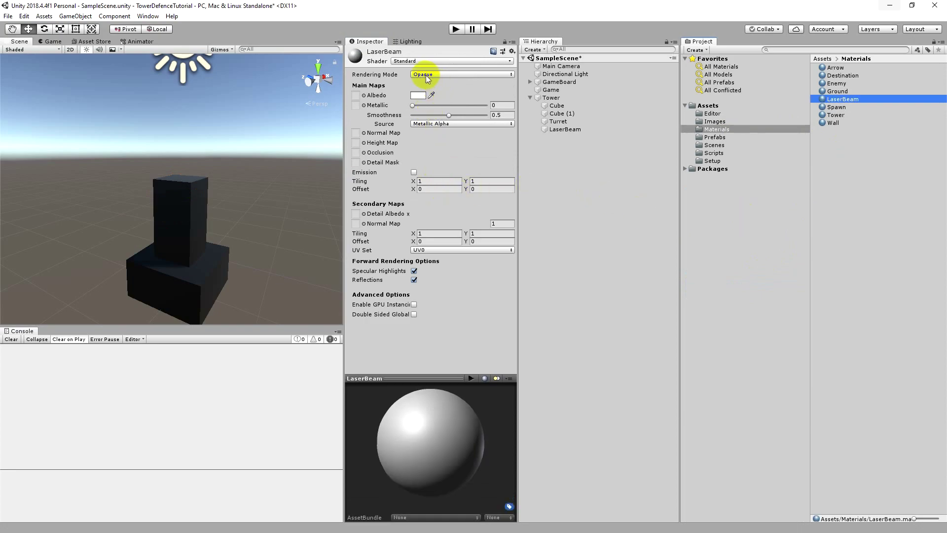
Step: Set the material to Fade rendering with a translucent black albedo (alpha 128)
left_click(427, 76)
left_click(446, 107)
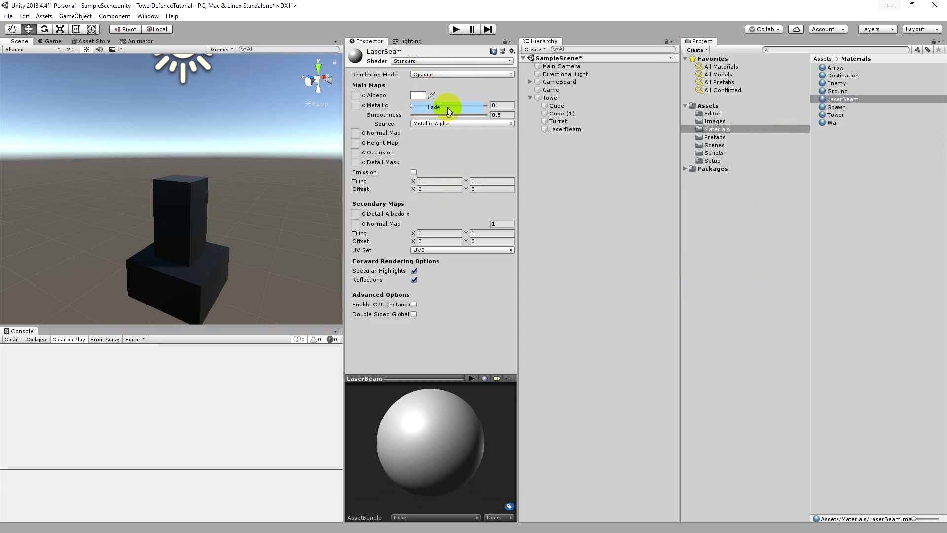
left_click(418, 97)
left_click_drag(588, 250, 583, 263)
left_click(600, 349)
left_click(662, 153)
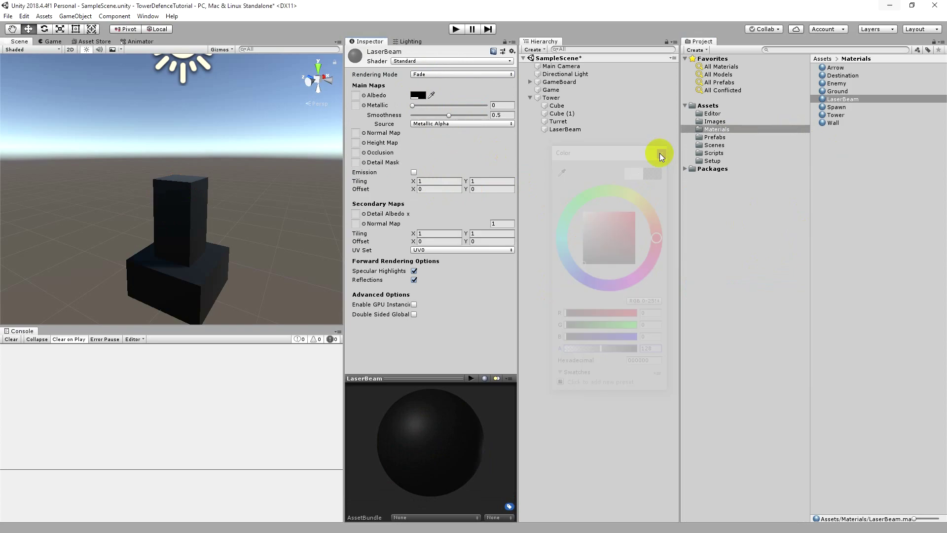
Step: Enable red (FF0000) emission and apply the material to the LaserBeam cube
left_click(414, 173)
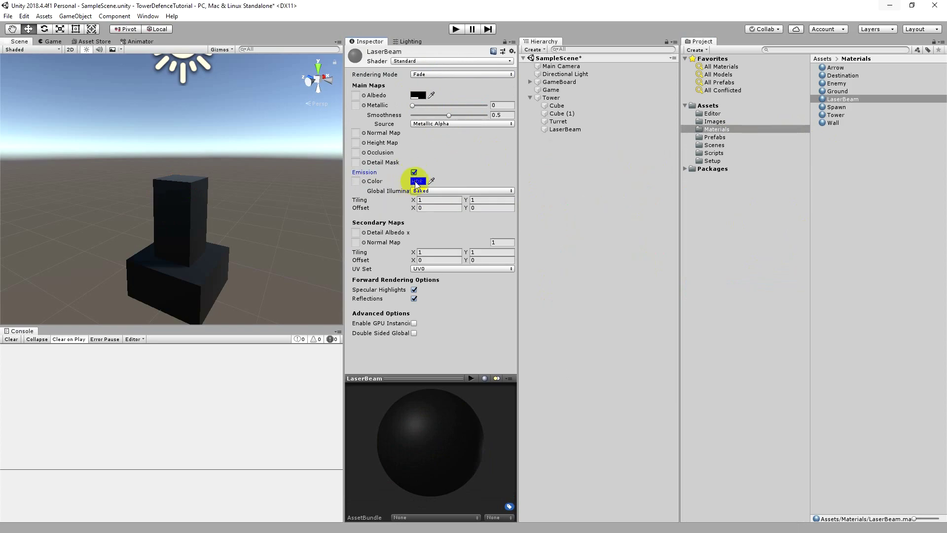
left_click(418, 182)
left_click(612, 228)
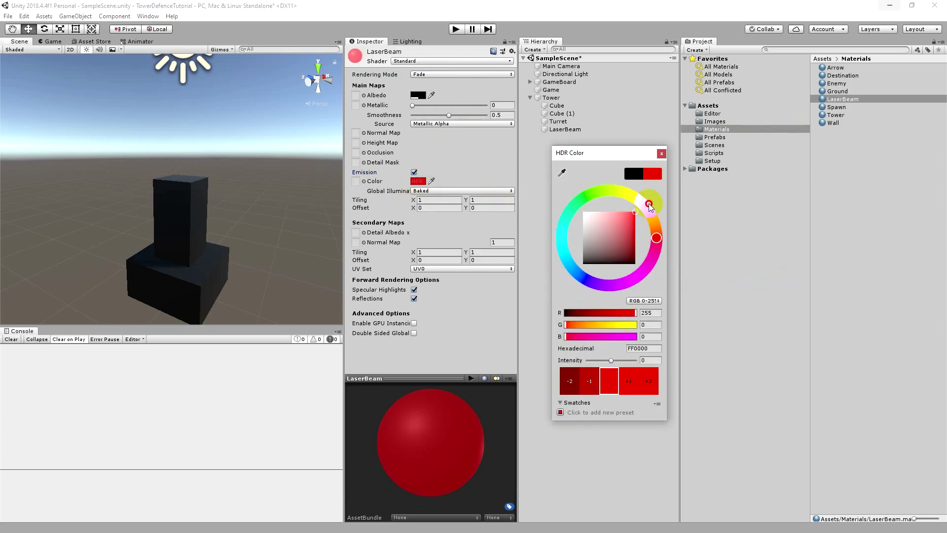
left_click(662, 153)
left_click_drag(846, 98, 574, 131)
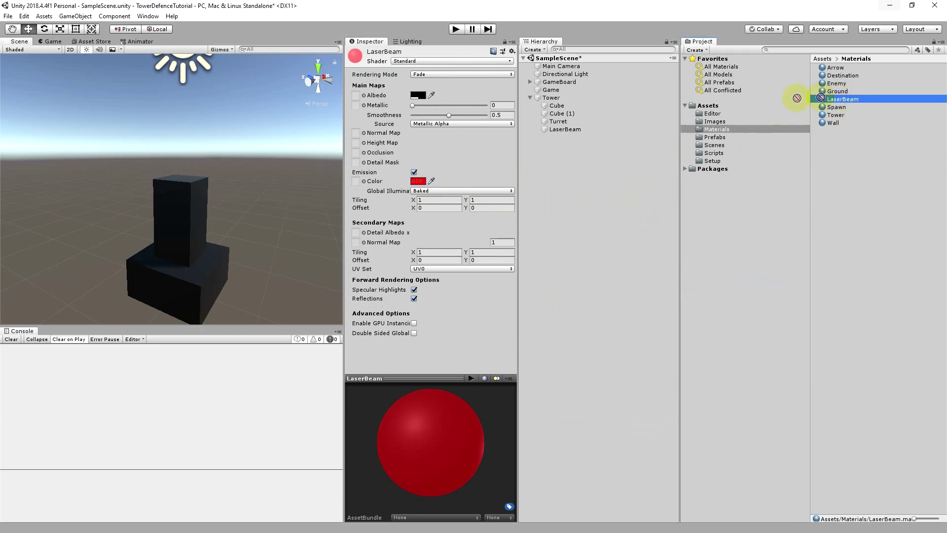
left_click(573, 130)
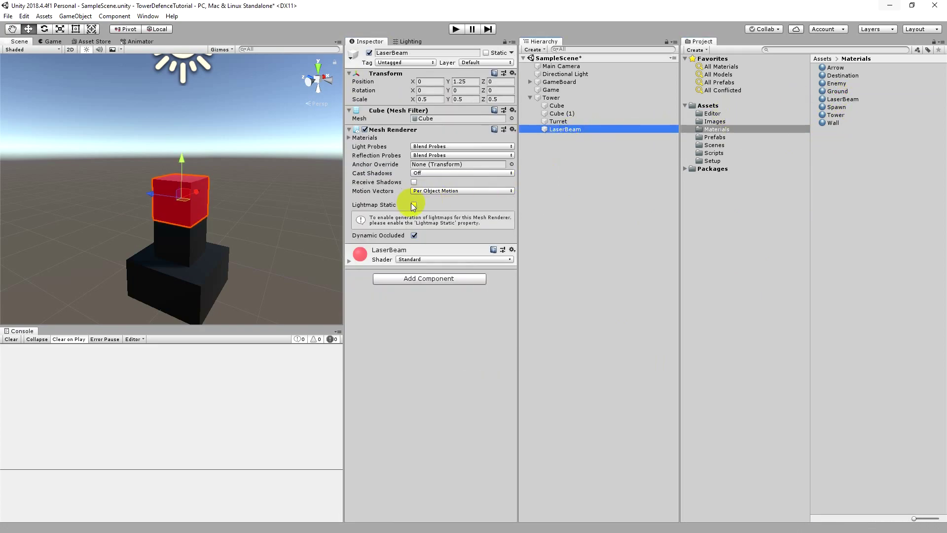
Step: Set the LaserBeam scale to 0.2 on X, Y and Z
left_click(430, 99)
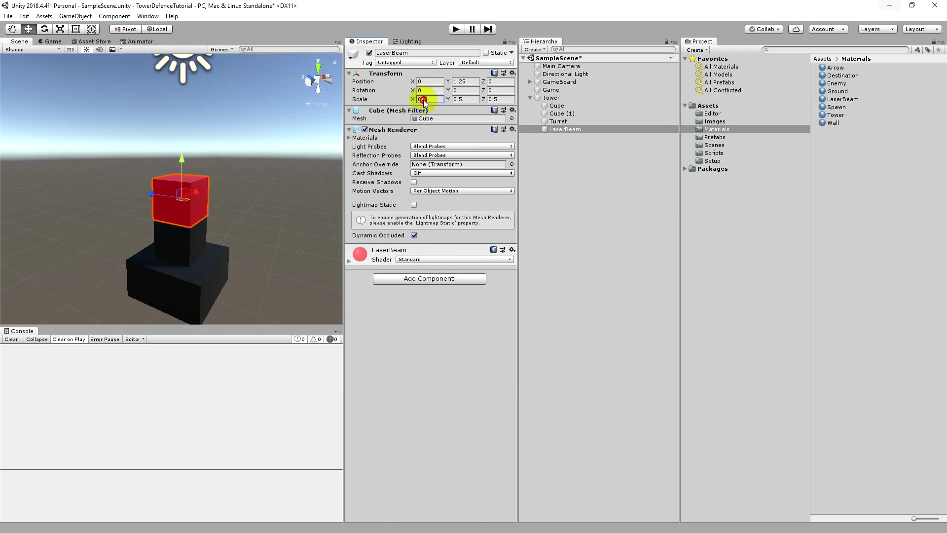
type("0.20.2")
left_click(498, 99)
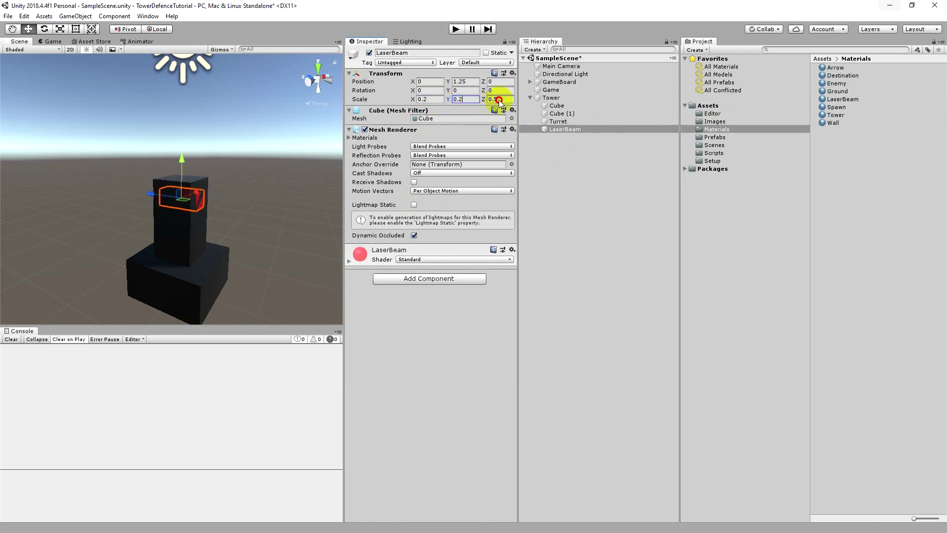
type("0.2")
left_click_drag(211, 215, 188, 231, "alt")
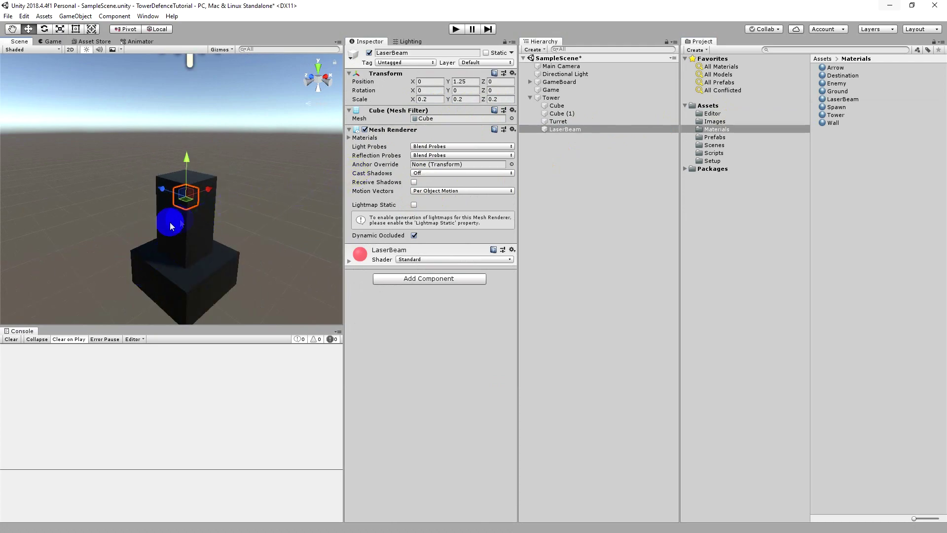
Step: Save Tower as a prefab in the Prefabs folder and delete it from the scene
left_click(588, 143)
left_click(561, 97)
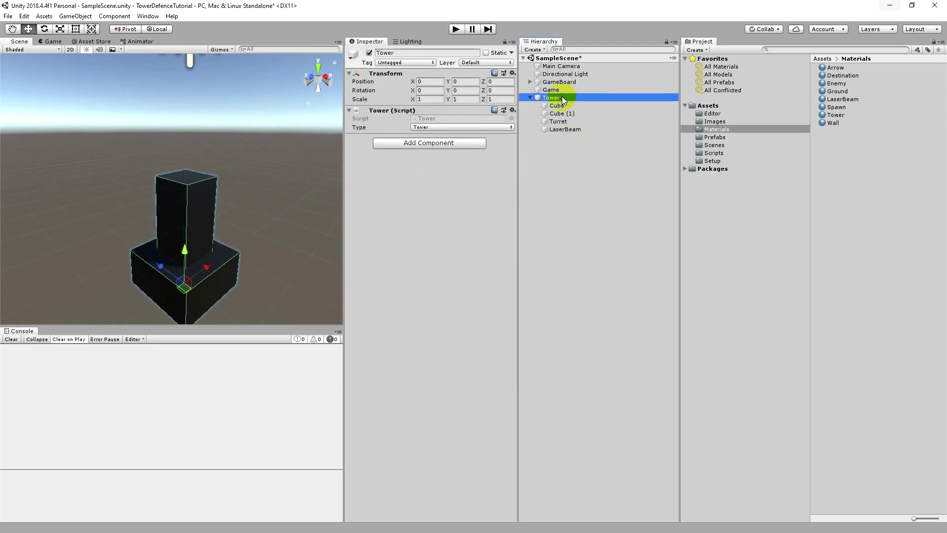
left_click(721, 130)
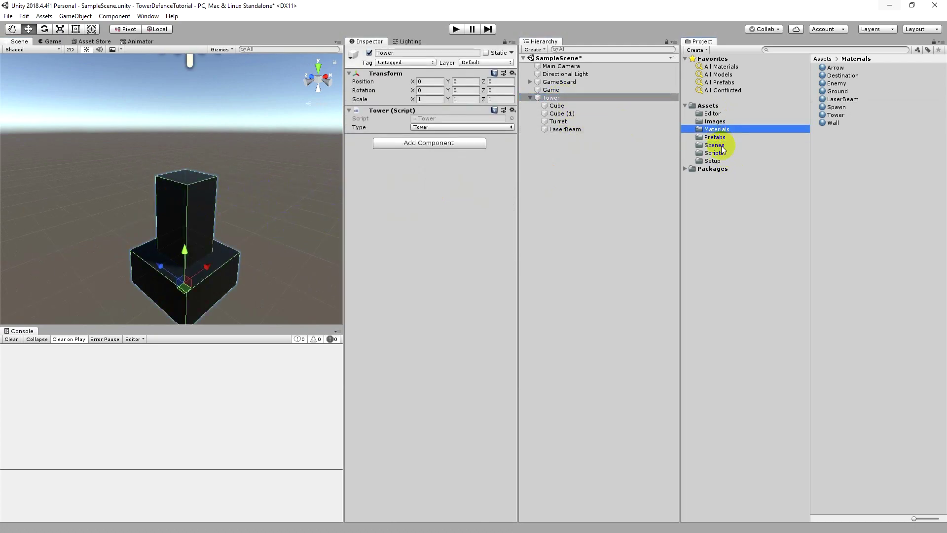
left_click(723, 137)
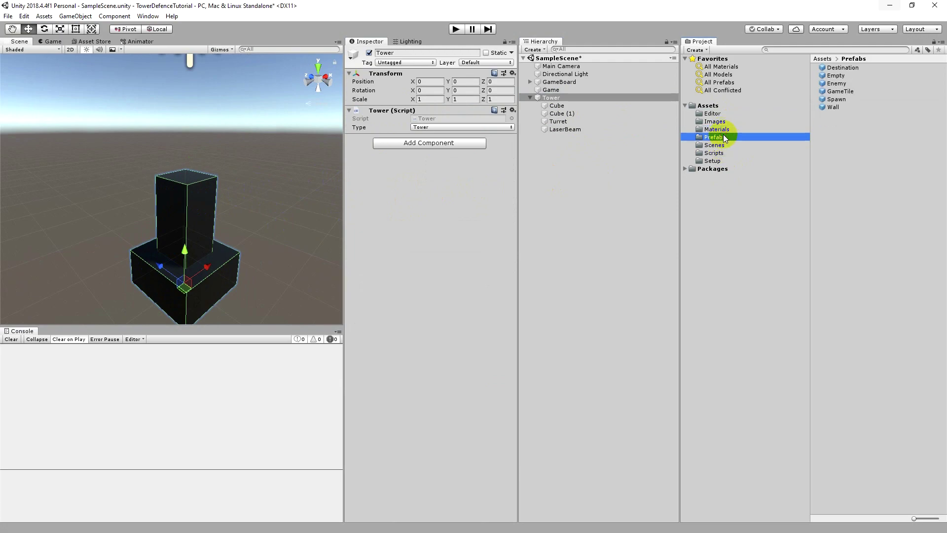
left_click_drag(578, 96, 871, 171)
left_click(585, 97)
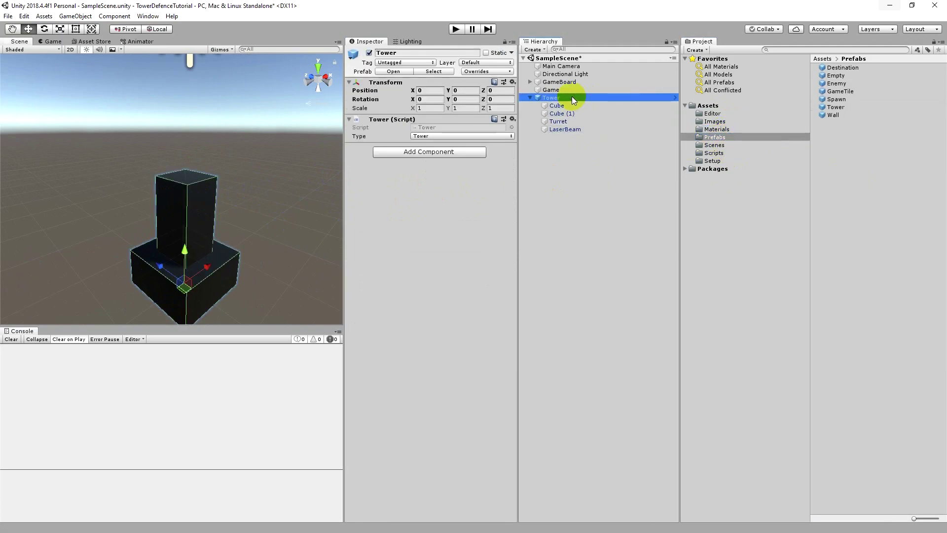
key("Delete")
Step: Drag the Tower prefab into the ContentFactory asset's Tower Prefab field
left_click(713, 161)
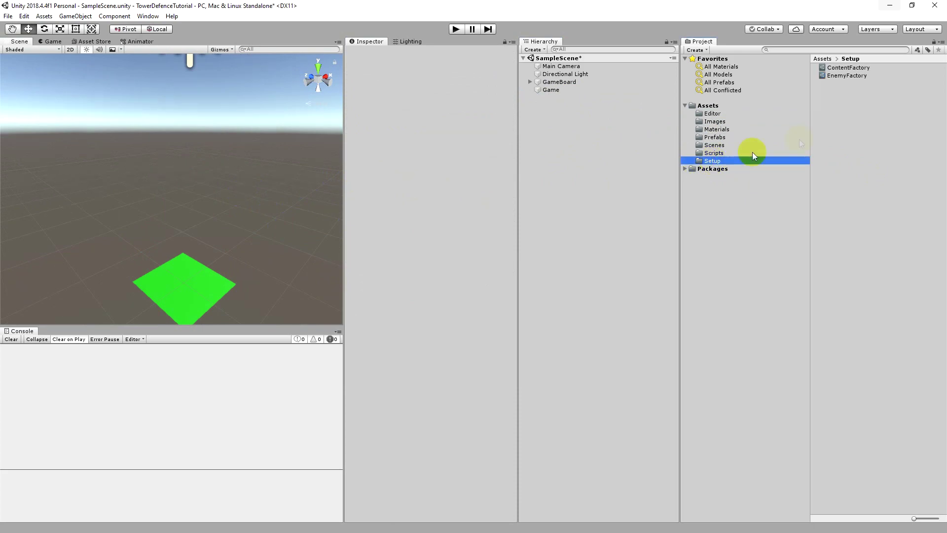
left_click(846, 75)
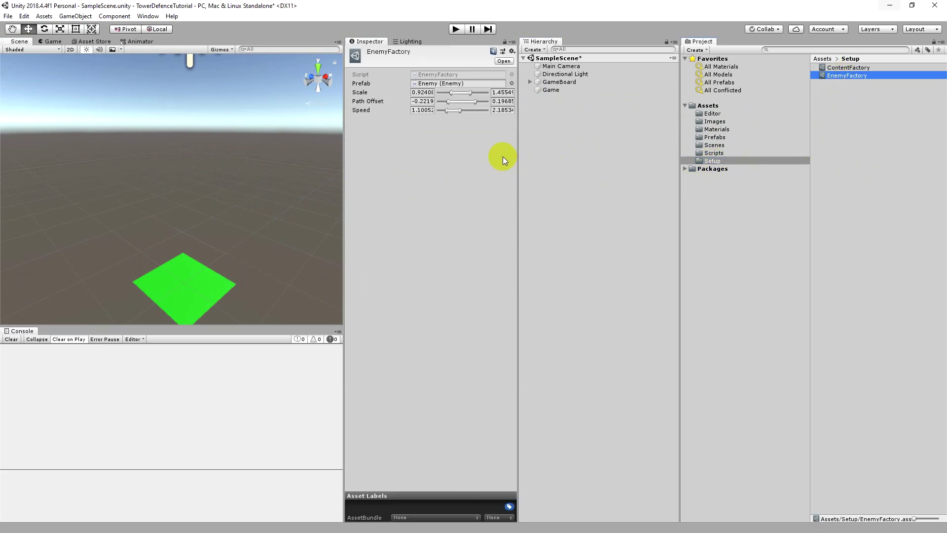
left_click(849, 67)
left_click(724, 136)
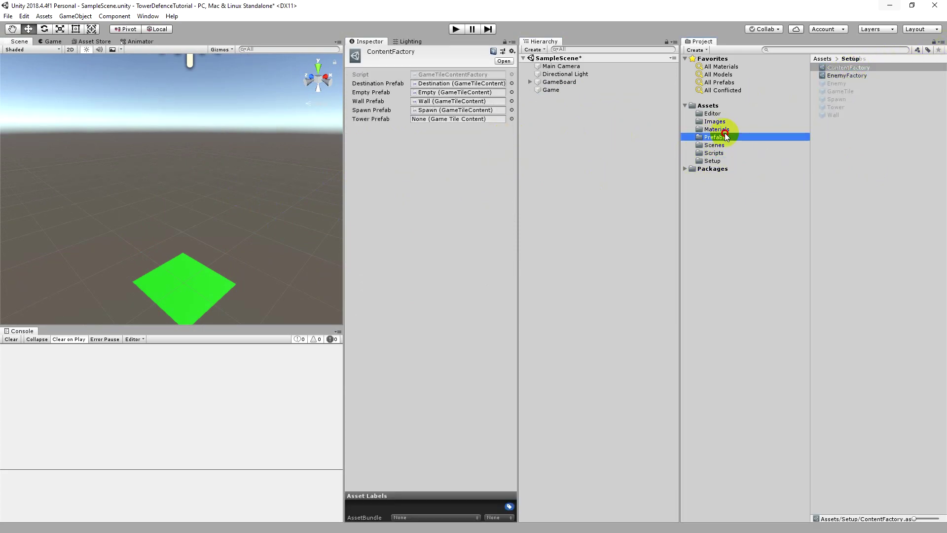
left_click_drag(835, 107, 421, 119)
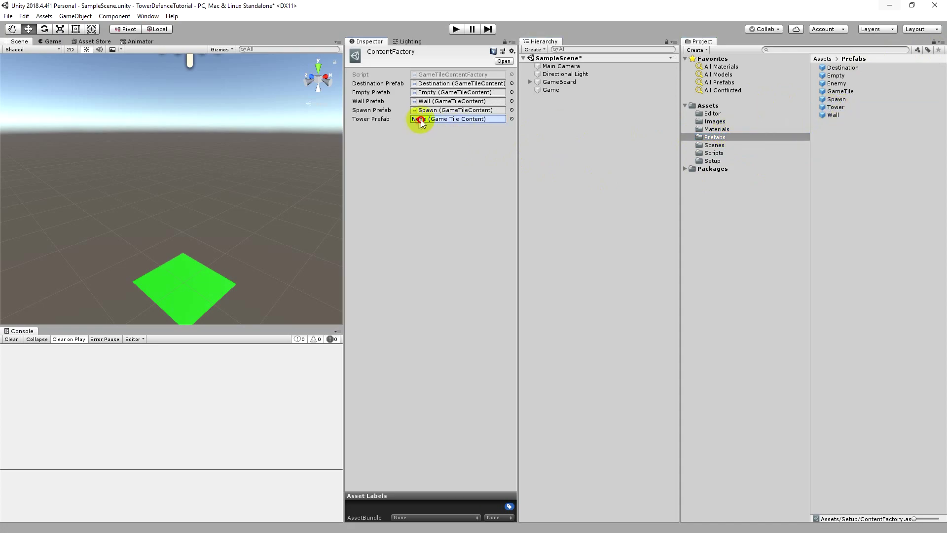
left_click(585, 154)
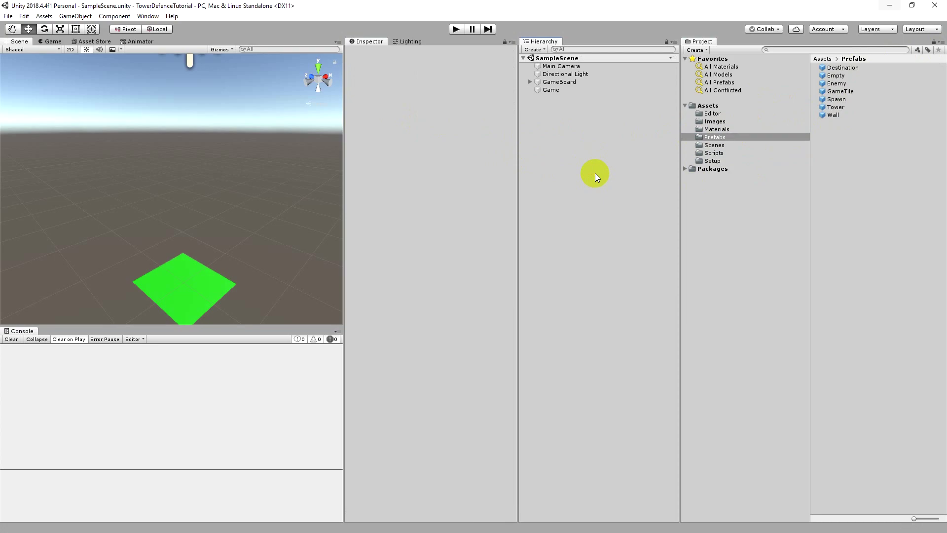
Step: Open GameBoard.cs and duplicate the ToggleWall method below itself
left_click(714, 152)
double_click(848, 117)
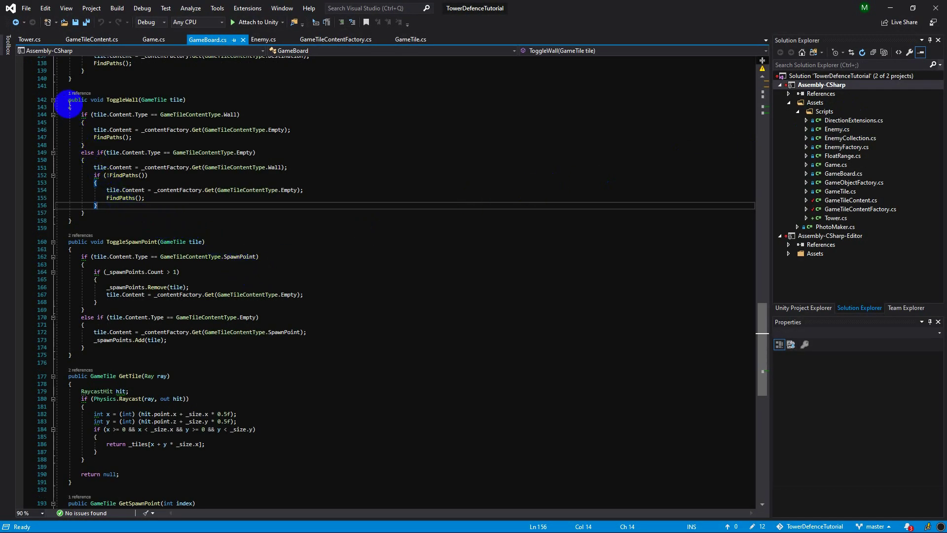
left_click_drag(69, 104, 98, 216)
left_click(105, 220)
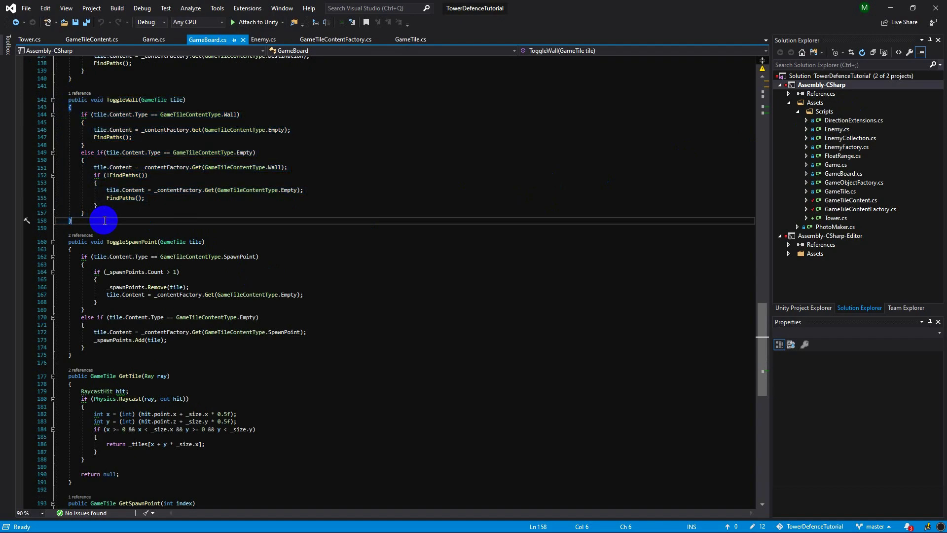
type("public void ToggleWall(GameTile tile)     {         if (tile.Content.Type == GameTileContentType.Wall)         {             tile.Content = _contentFactory.Get(GameTileContentType.Empty);             FindPaths();         }         else if (tile.Content.Type == GameTileContentType.Empty)         {             tile.Content = _contentFactory.Get(GameTileContentType.Wall);             if (!FindPaths())             {                 tile.Content = _contentFactory.Get(GameTileContentType.Empty);                 FindPaths();             }         }     }")
key("ctrl+s")
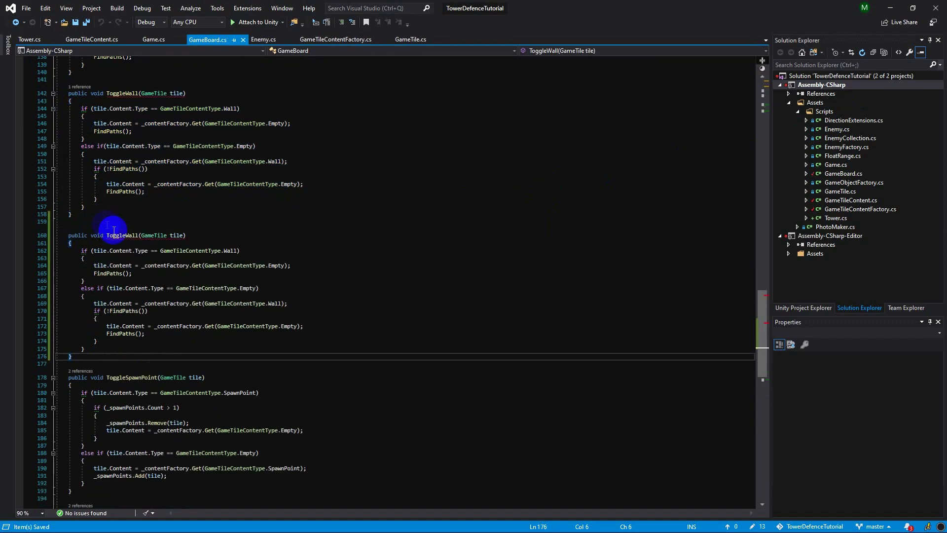
Step: Rename the duplicated method to ToggleTower
left_click(136, 236)
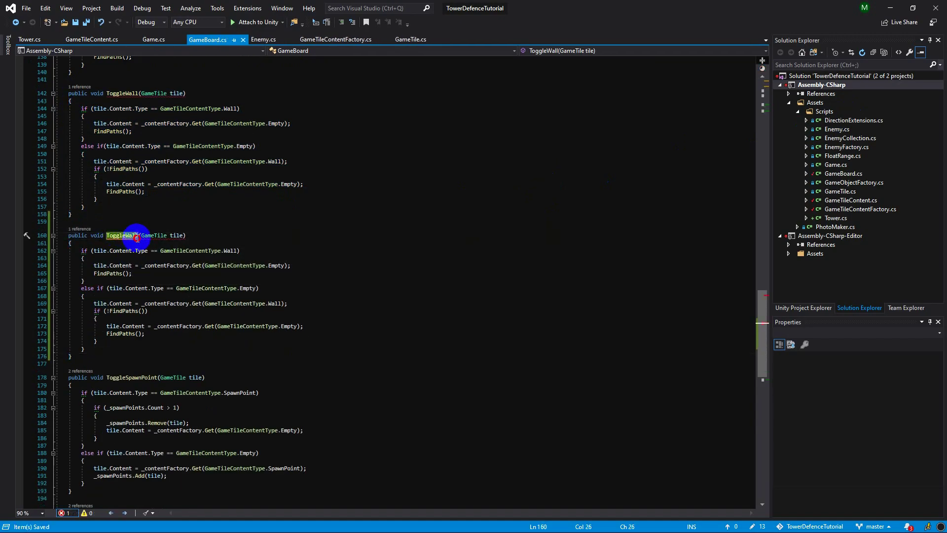
key("BackSpace")
key("BackSpace")
key("BackSpace")
type("Tow")
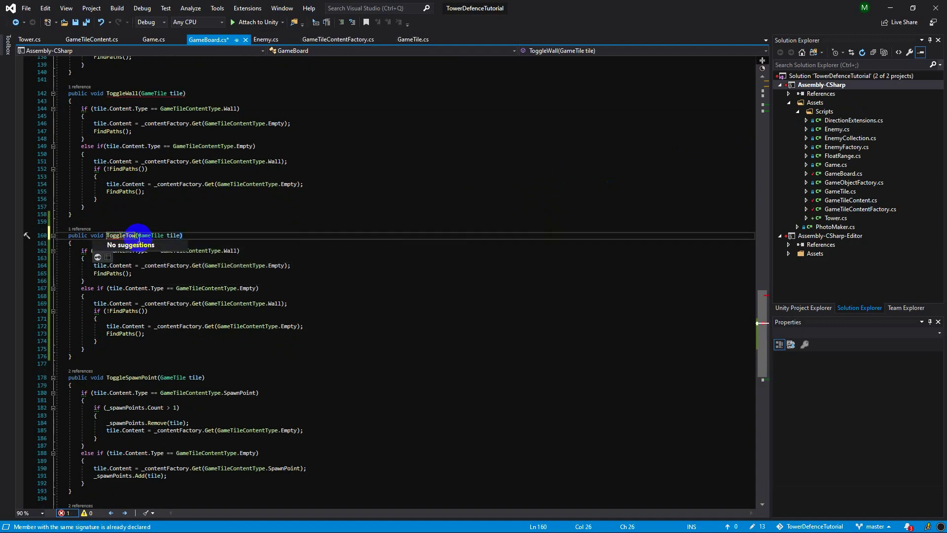
type("er")
key("ctrl+s")
key("Up")
key("Up")
key("Up")
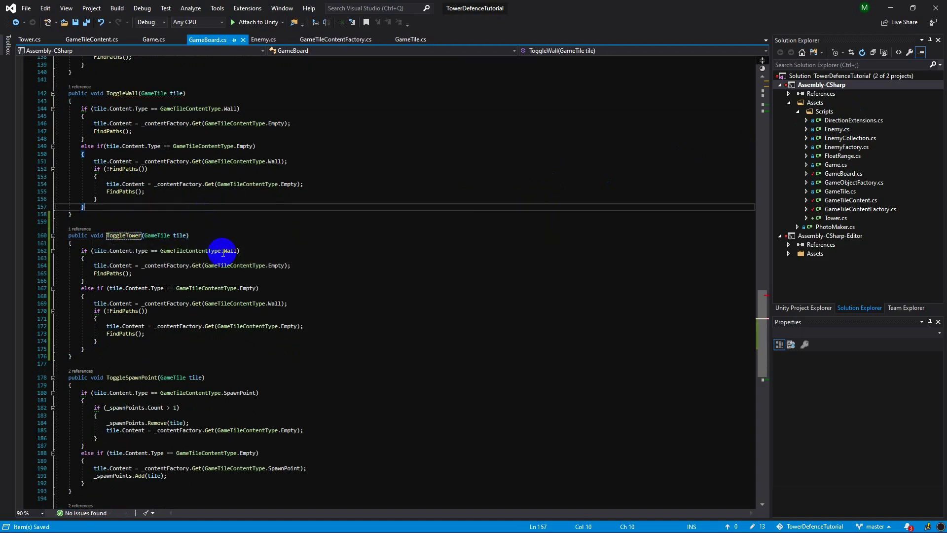
Step: Replace Wall with Tower in ToggleTower's first condition and empty-tile branch, then save
left_click(231, 252)
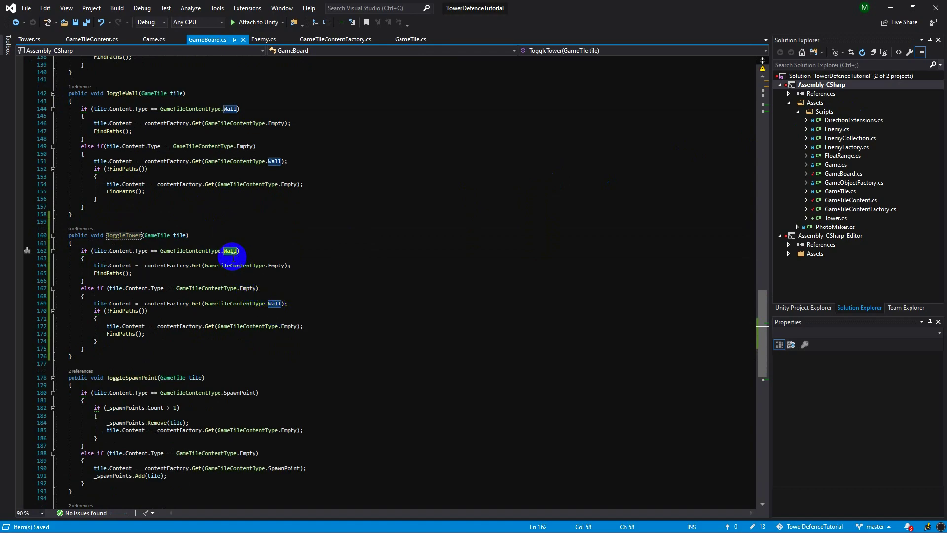
type("Tower")
double_click(274, 302)
type("Tower")
key("ctrl+s")
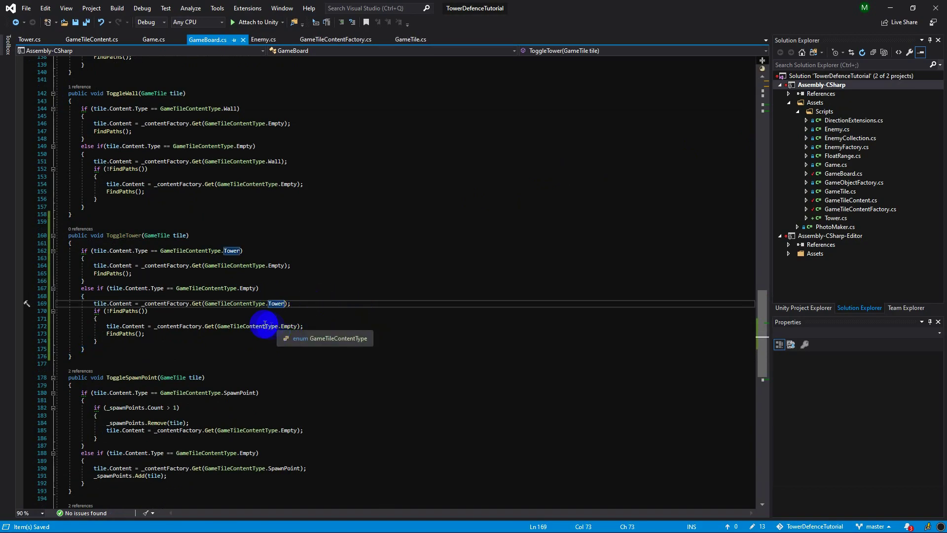
Step: Add an else-if branch for tiles whose content type is Wall
left_click(106, 349)
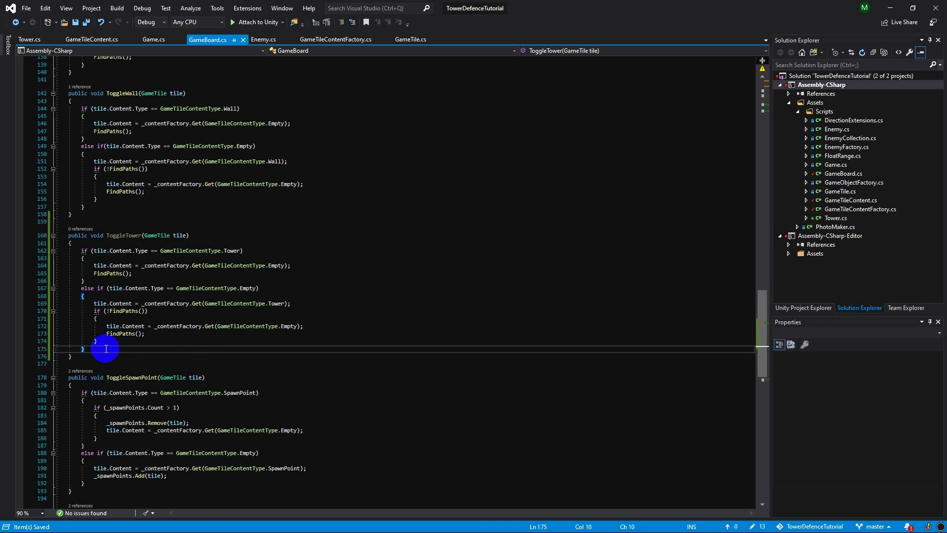
key("Return")
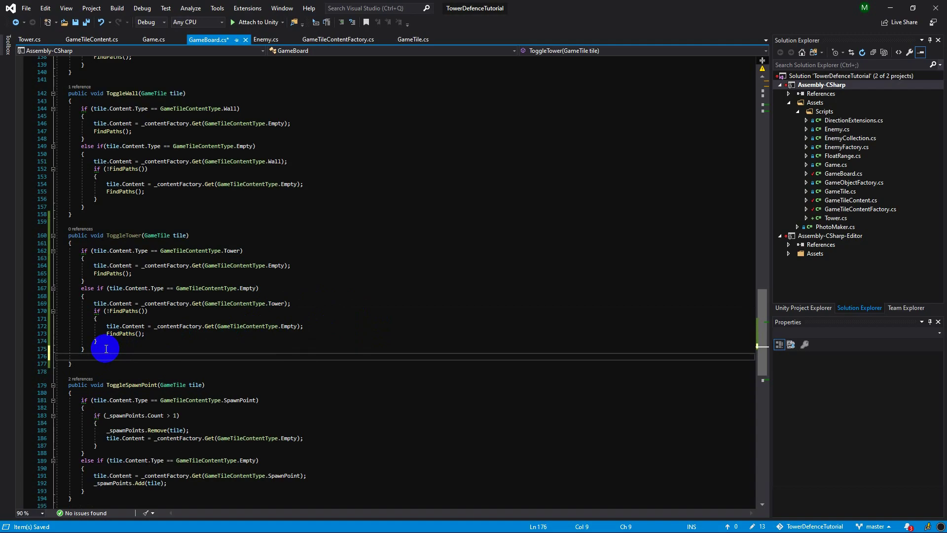
type("else if(")
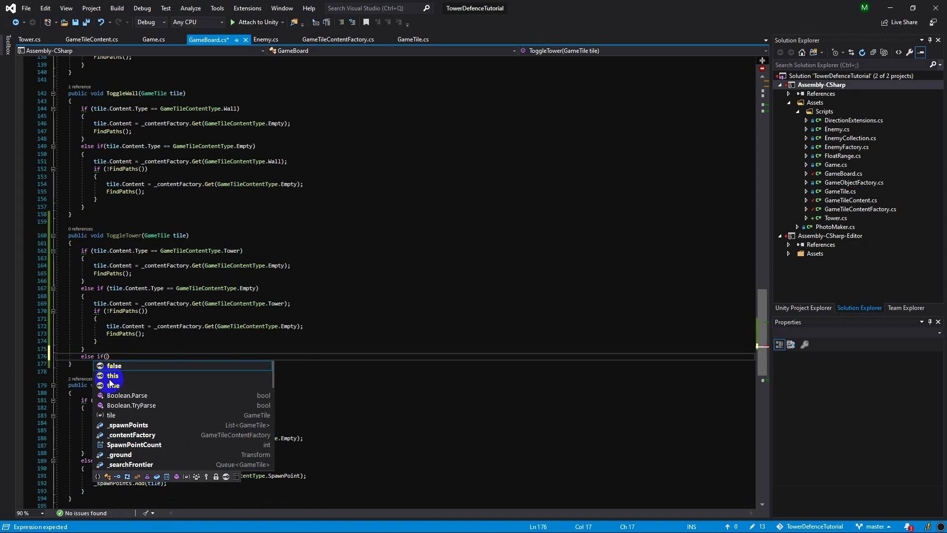
type("tile.Content.Type ==")
key("Down")
key("Down")
key("Tab")
key("Return")
type("{")
key("Return")
key("ctrl+s")
Step: In the Wall branch, set the tile content to Tower and save GameBoard.cs
left_click(106, 326)
left_click(321, 326, "shift")
key("ctrl+c")
left_click(129, 371)
key("ctrl+v")
double_click(276, 371)
type("tow")
key("Tab")
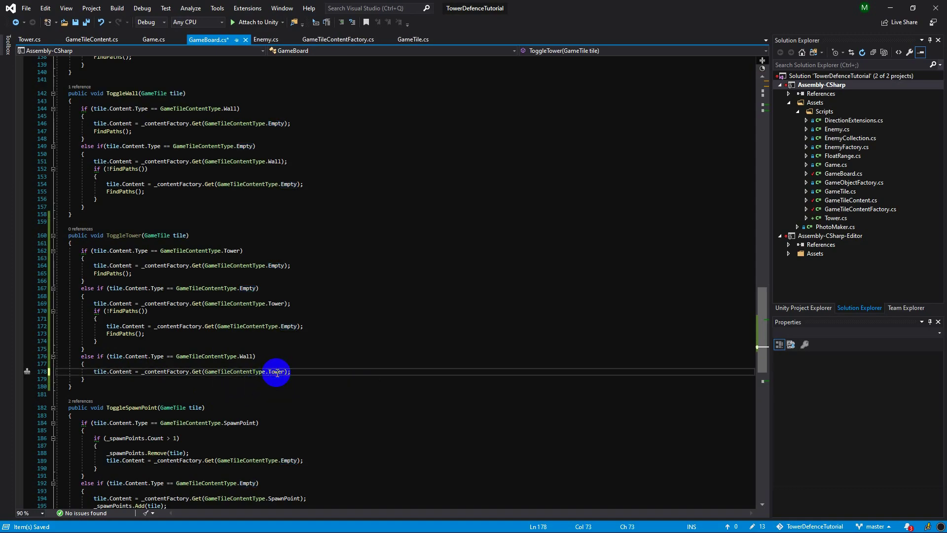
key("ctrl+s")
left_click(306, 370)
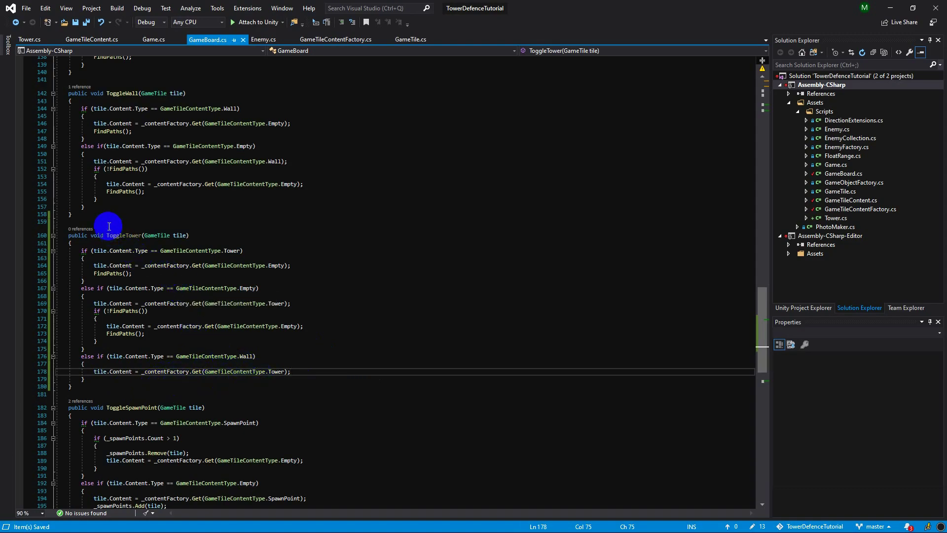
left_click(123, 235)
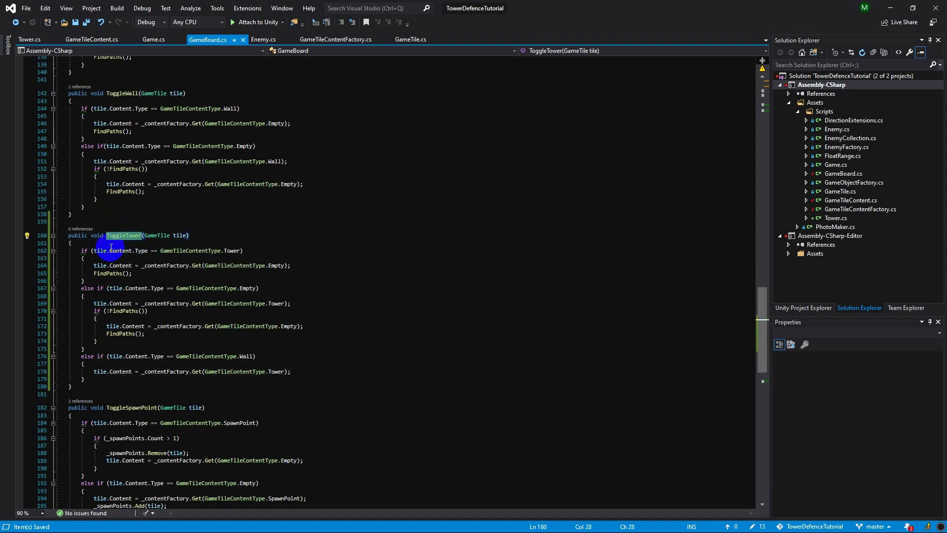
left_click(148, 41)
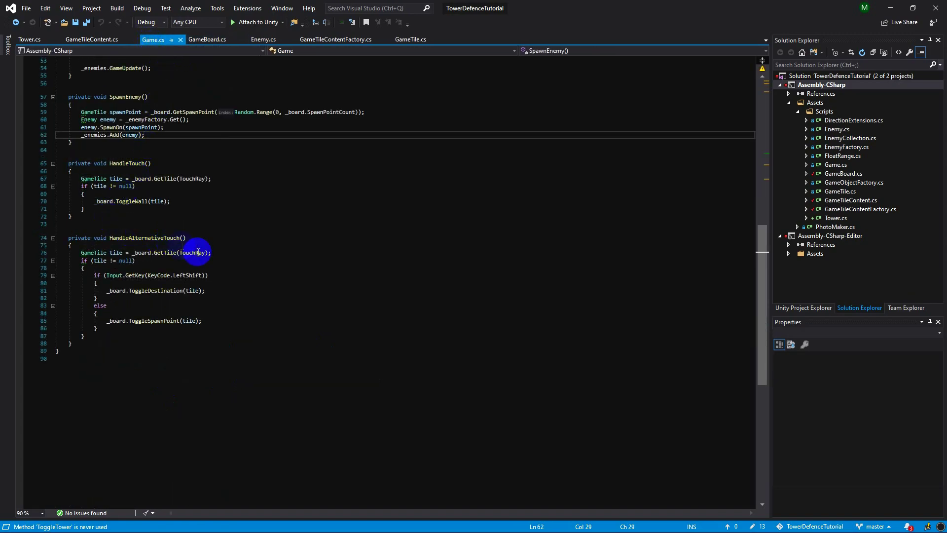
Step: Copy the LeftShift key check from HandleAlternativeTouch into HandleTouch's null check
scroll(201, 250, "up", 5)
scroll(170, 330, "down", 2)
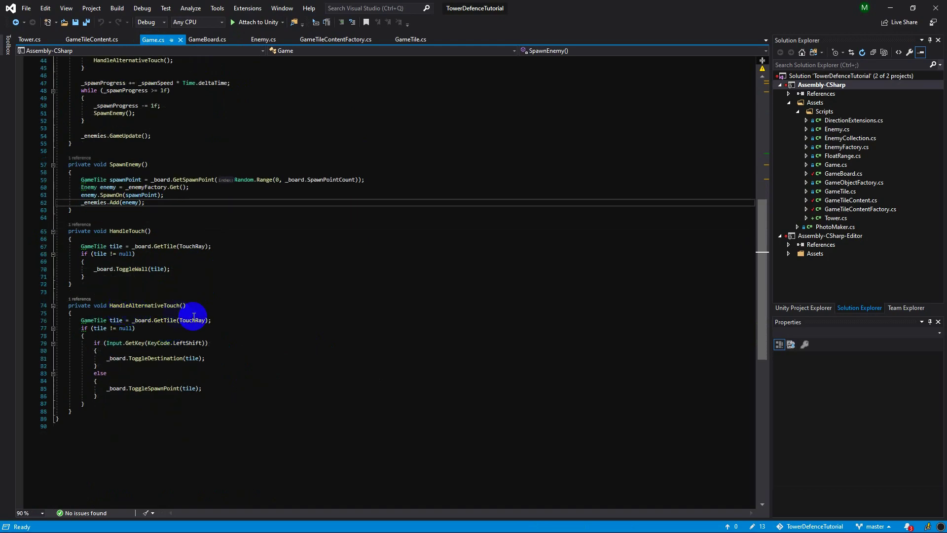
left_click_drag(94, 343, 105, 351)
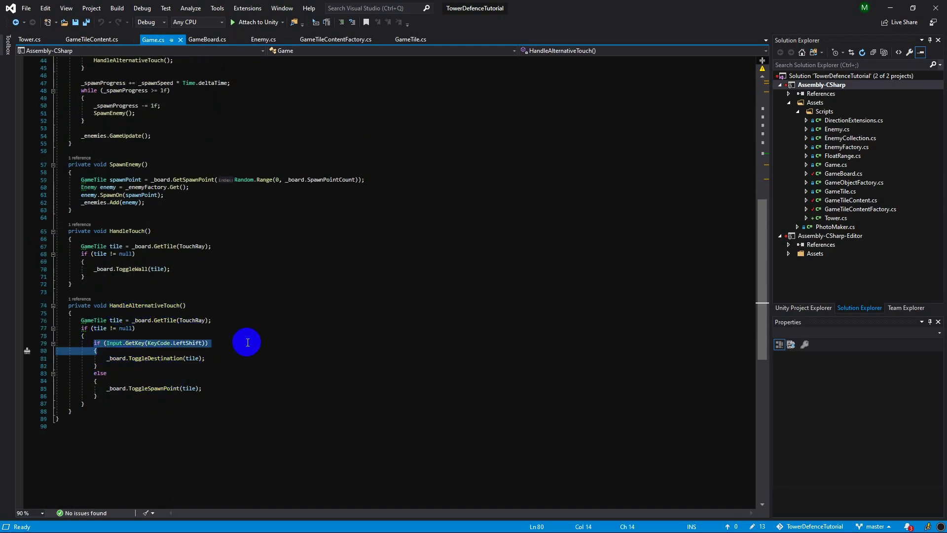
scroll(248, 343, "up", 1)
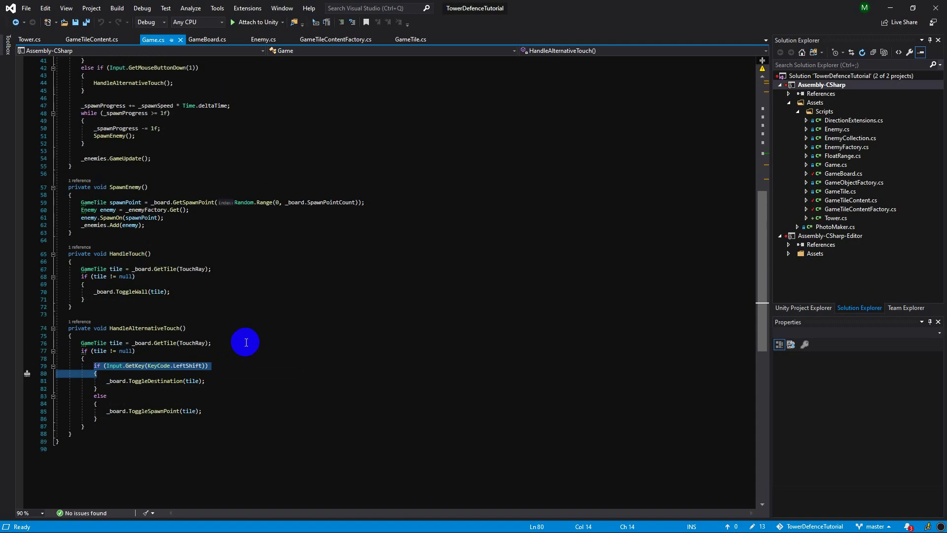
left_click(123, 285)
key("Return")
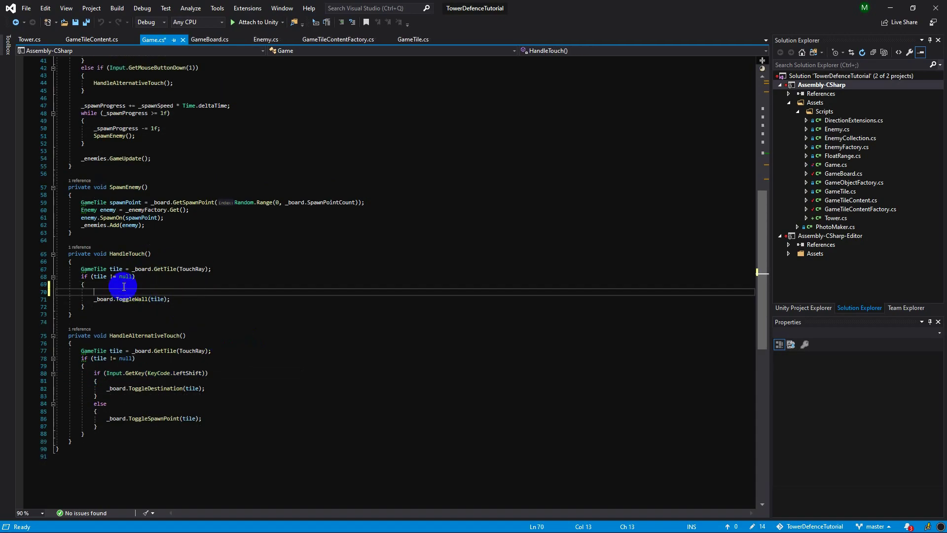
left_click_drag(93, 373, 101, 379)
key("ctrl+c")
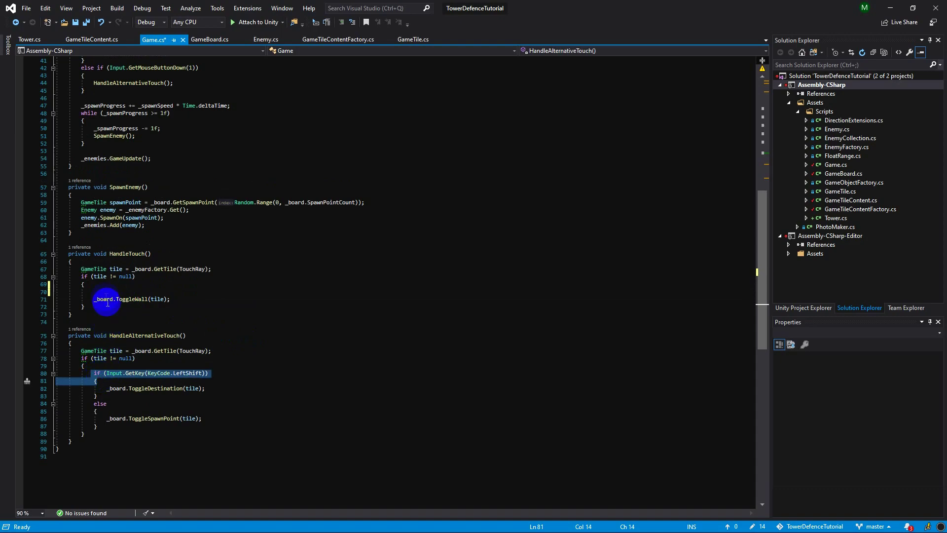
left_click(105, 292)
key("ctrl+v")
key("Return")
type("}")
key("ctrl+s")
Step: Call _board.ToggleTower(tile) inside the LeftShift branch
left_click(97, 300)
key("Return")
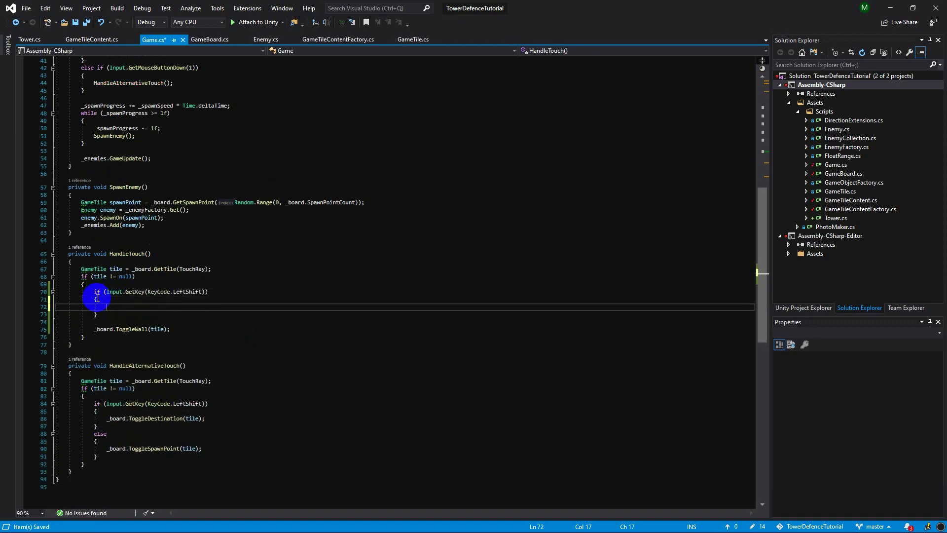
type("_t")
key("BackSpace")
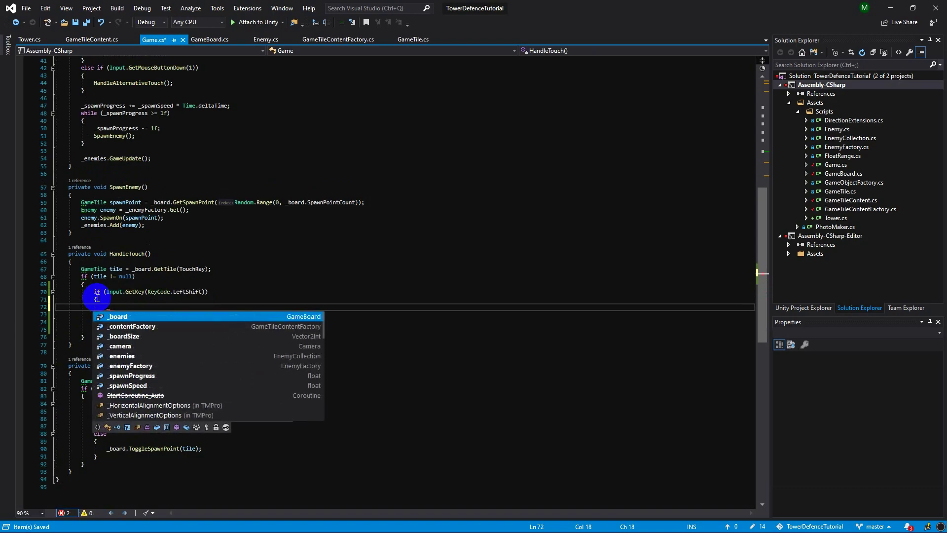
type(".toggleT(")
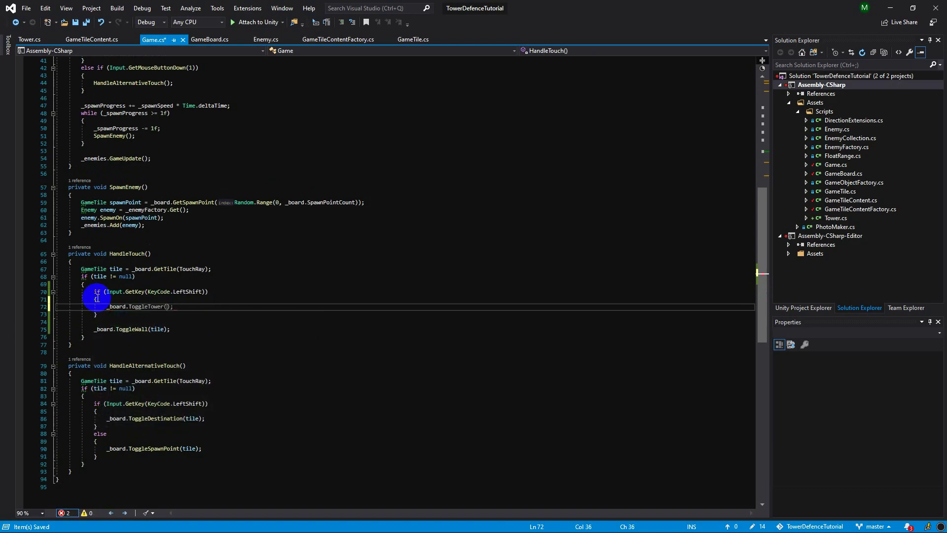
type("tile")
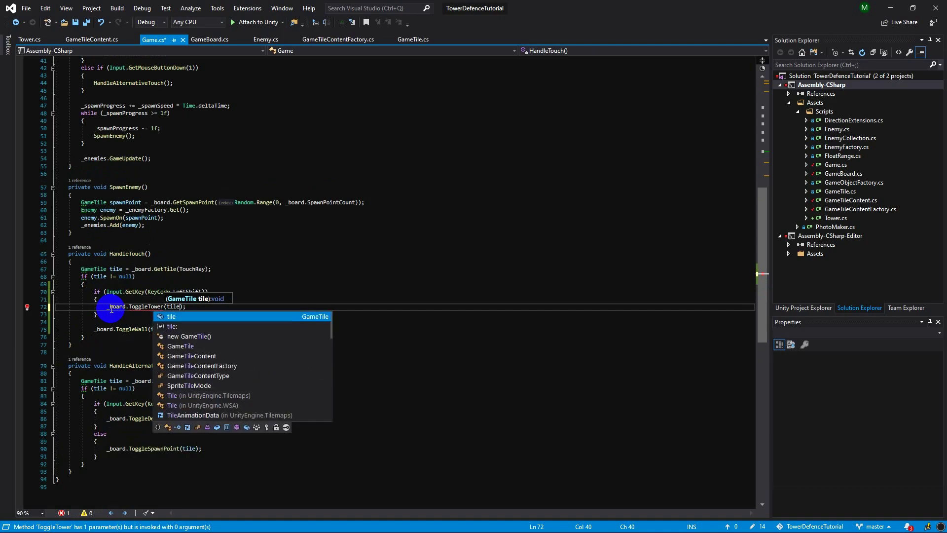
Step: Move the ToggleWall call into a new else block
left_click(105, 325)
type("else")
key("Tab")
key("Tab")
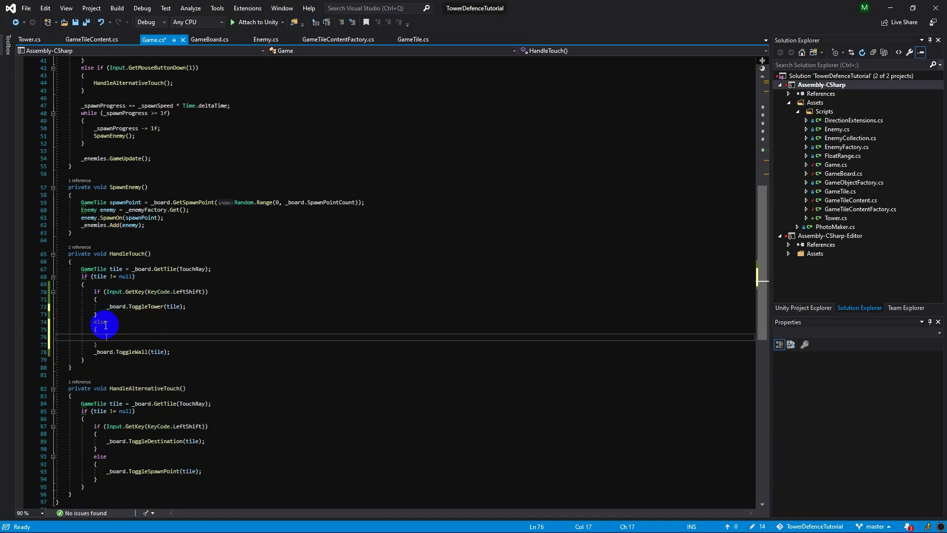
left_click(93, 352)
mouse_move(93, 351)
left_mouse_down()
mouse_move(170, 351)
mouse_move(133, 337)
left_mouse_up()
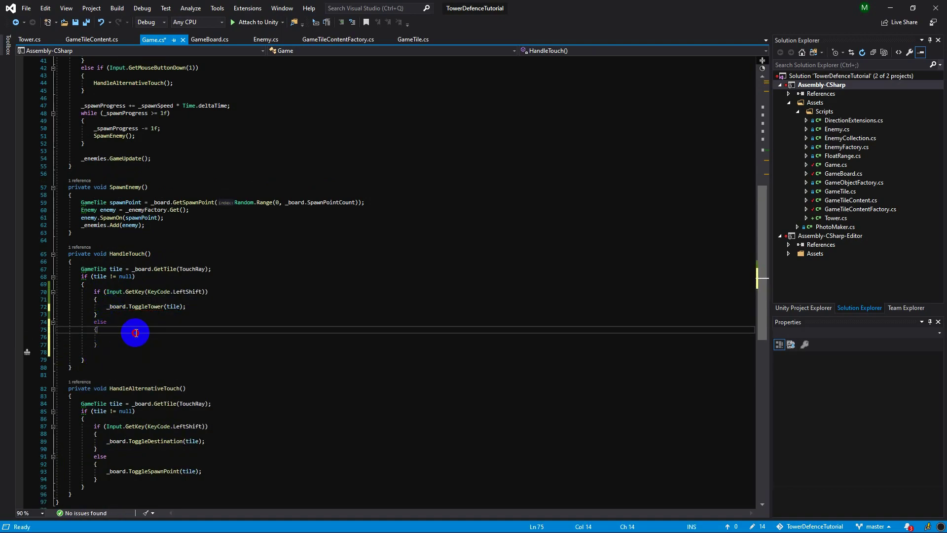
type("_board.ToggleWall(tile);")
left_click(119, 350)
key("ctrl+s")
Step: Remove the leftover blank lines and save Game.cs
left_click(120, 346)
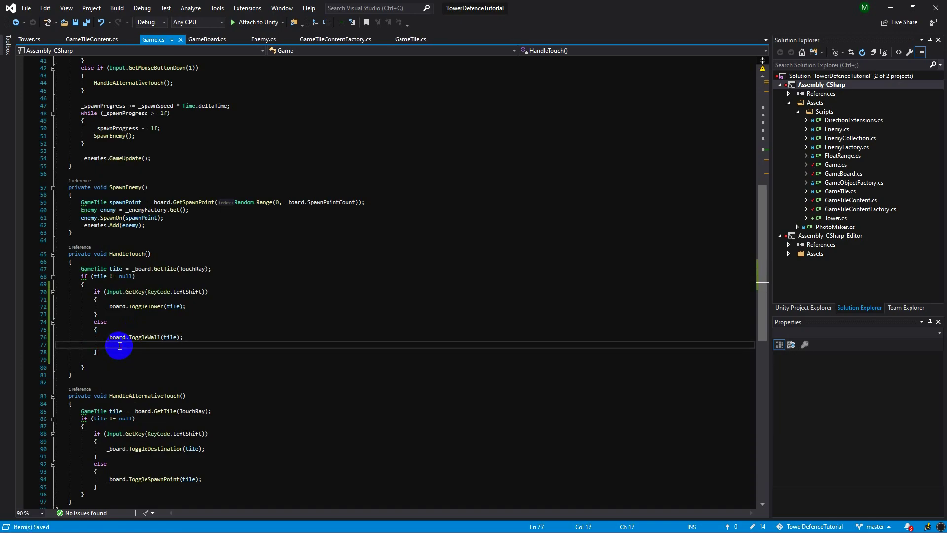
key("Delete")
key("Down")
key("Delete")
key("End")
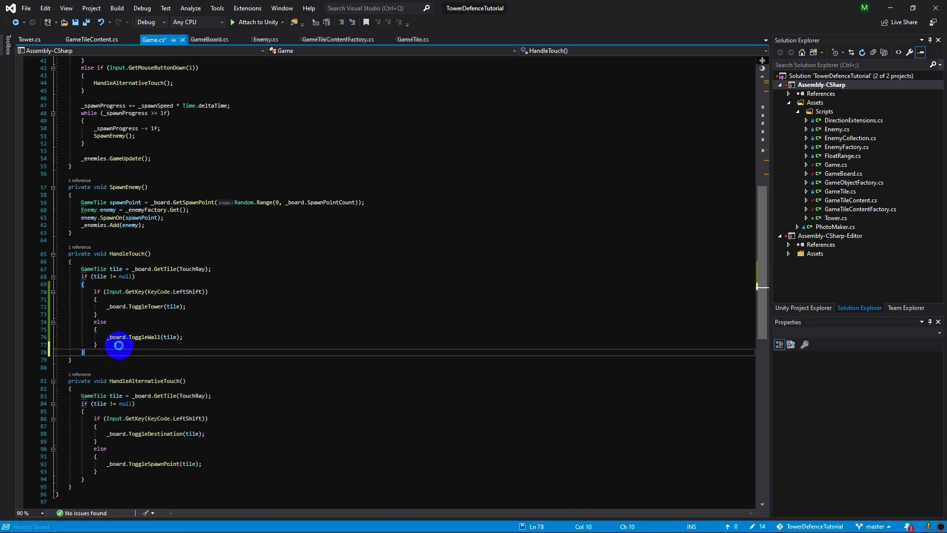
key("ctrl+s")
left_click(194, 330)
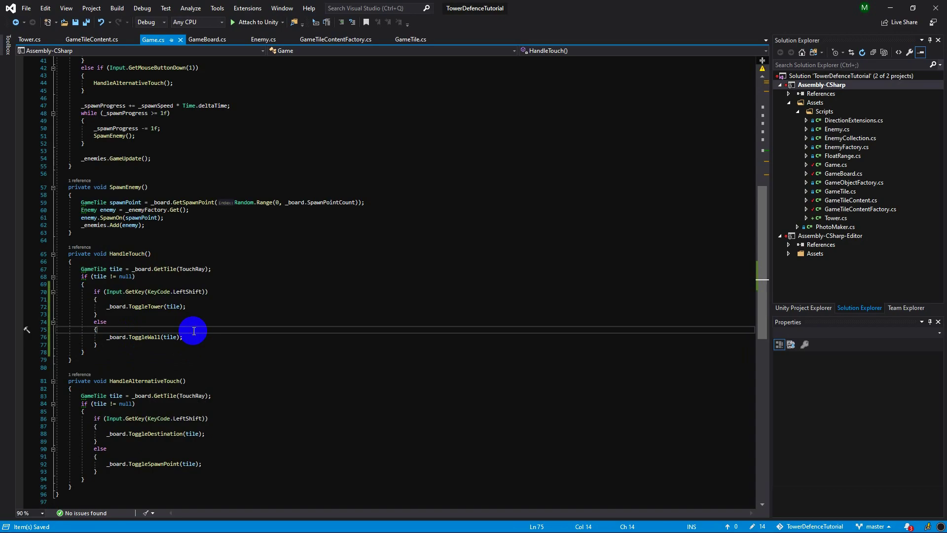
Step: Add 'public bool IsBlockingPath => Type == Wall || Type == Tower;' to GameTileContent.cs and save
left_click(93, 39)
scroll(154, 156, "up", 4)
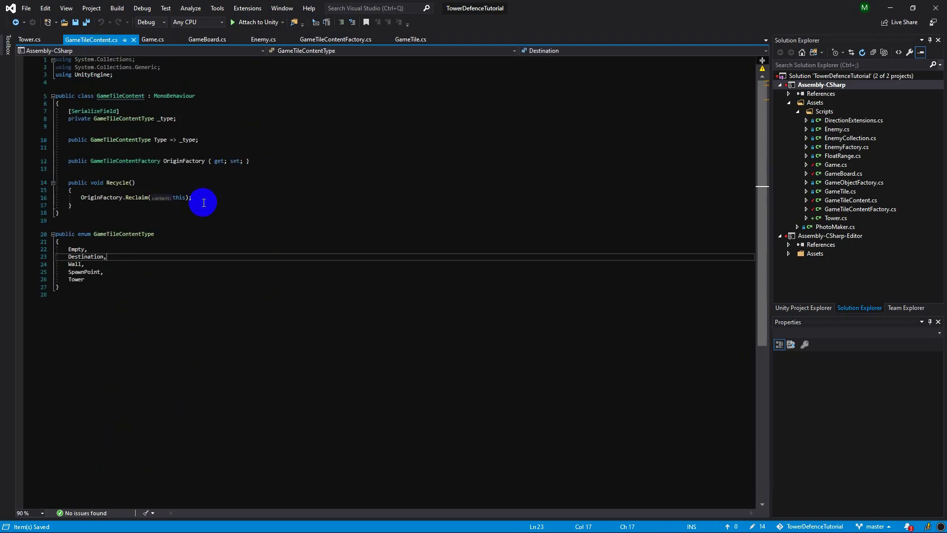
left_click(119, 171)
key("Return")
key("Return")
key("Up")
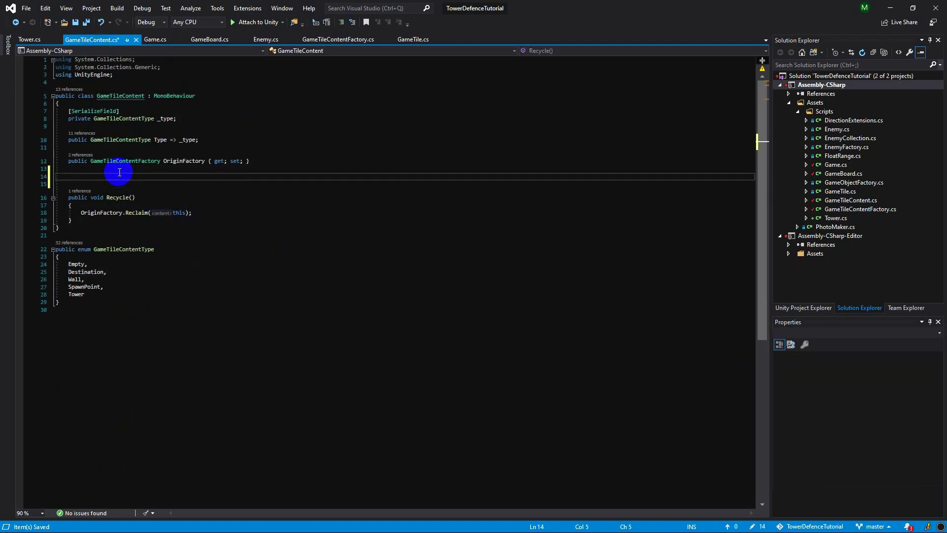
type("public bool IsBlockingPat")
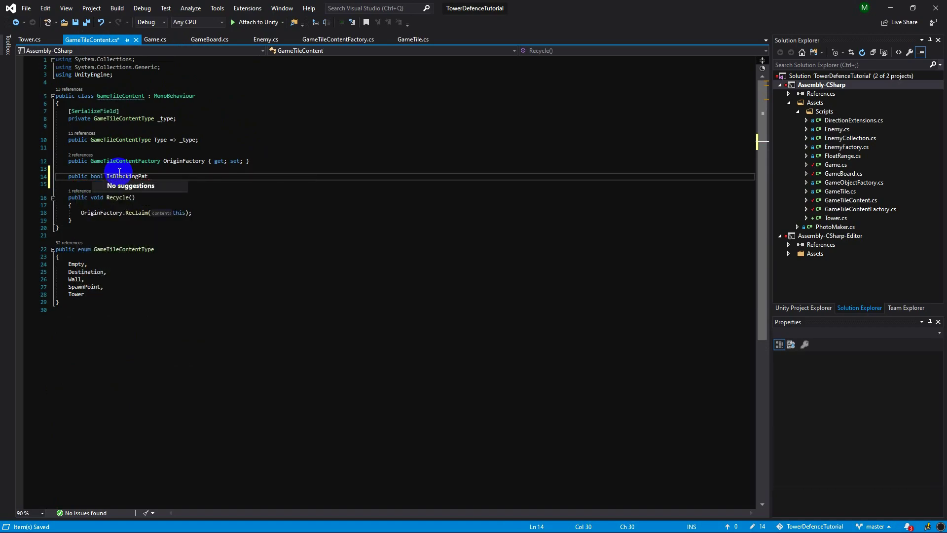
type("h => ")
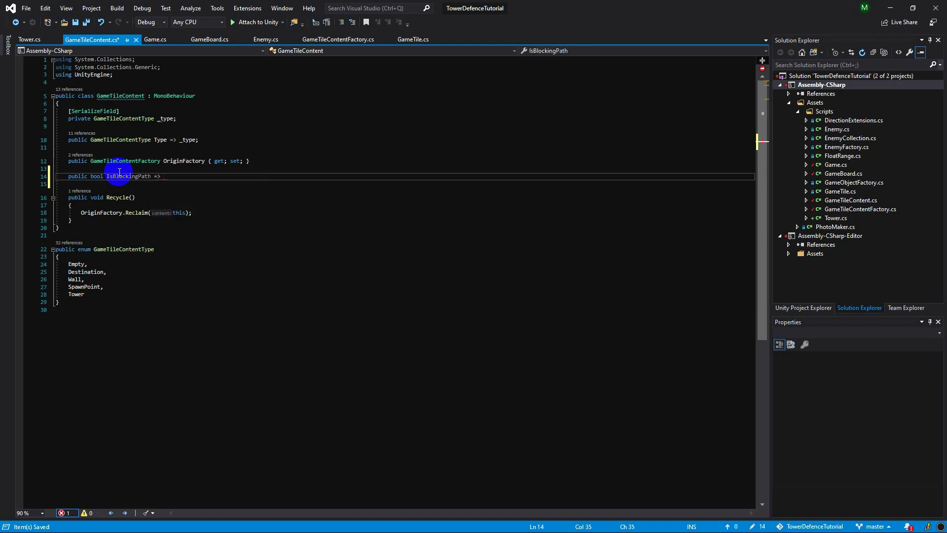
type("Typ")
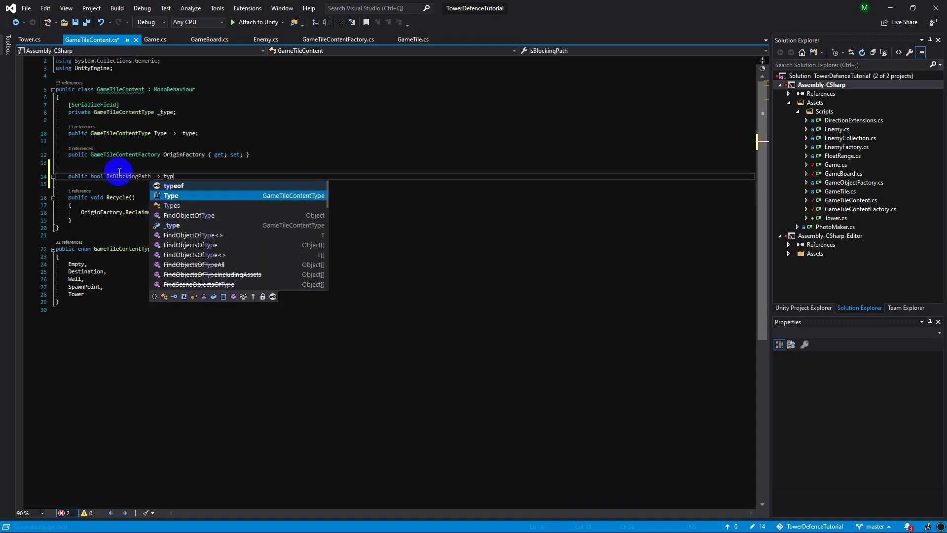
type("e ==")
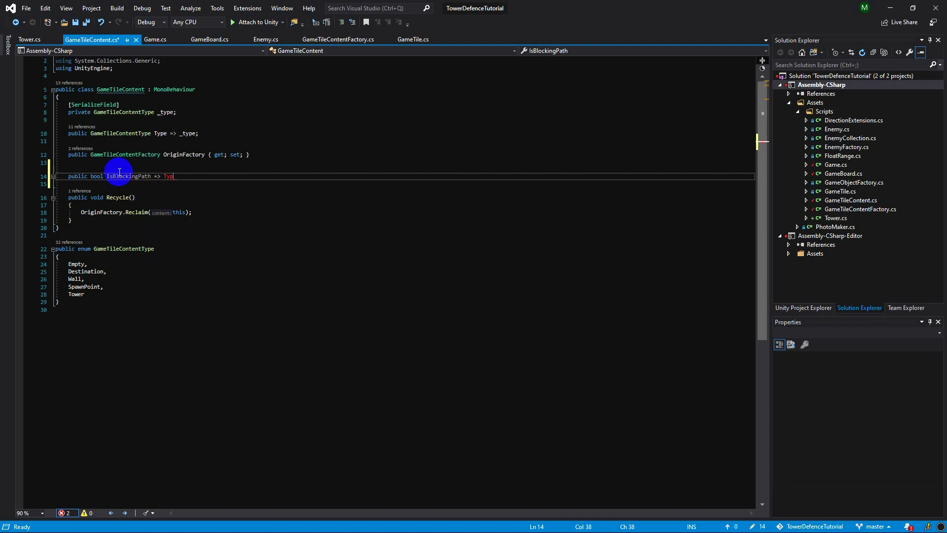
key("Down")
key("Tab")
type("Type")
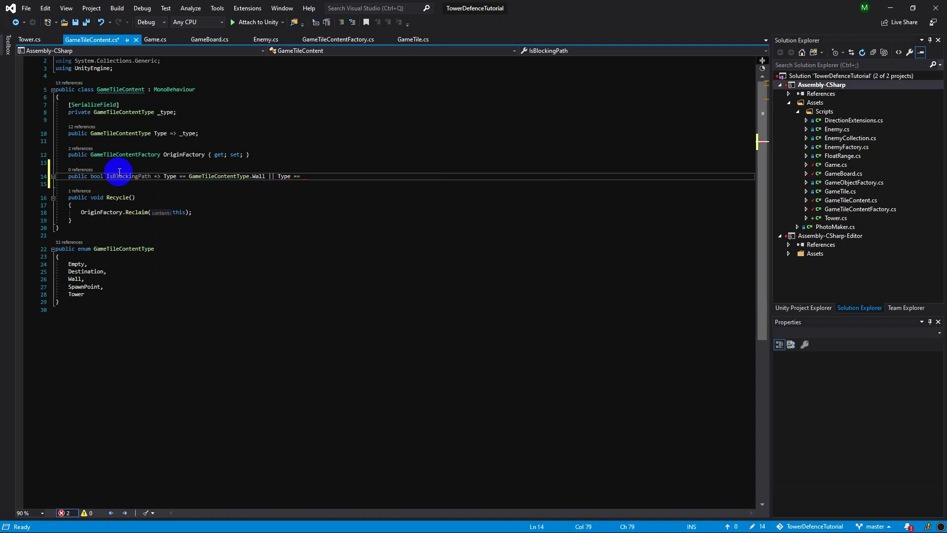
key("Down")
key("Down")
key("Down")
key("Down")
key("Tab")
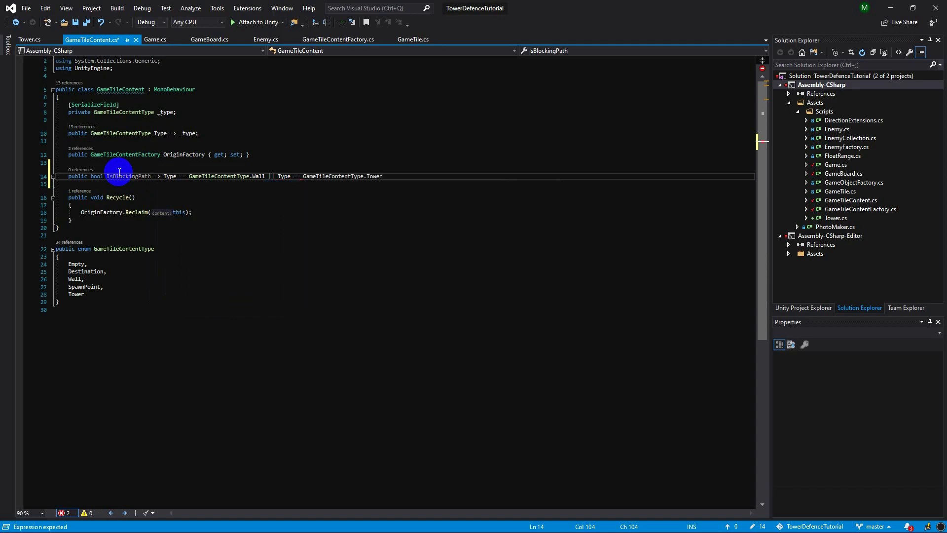
type(";")
key("ctrl+s")
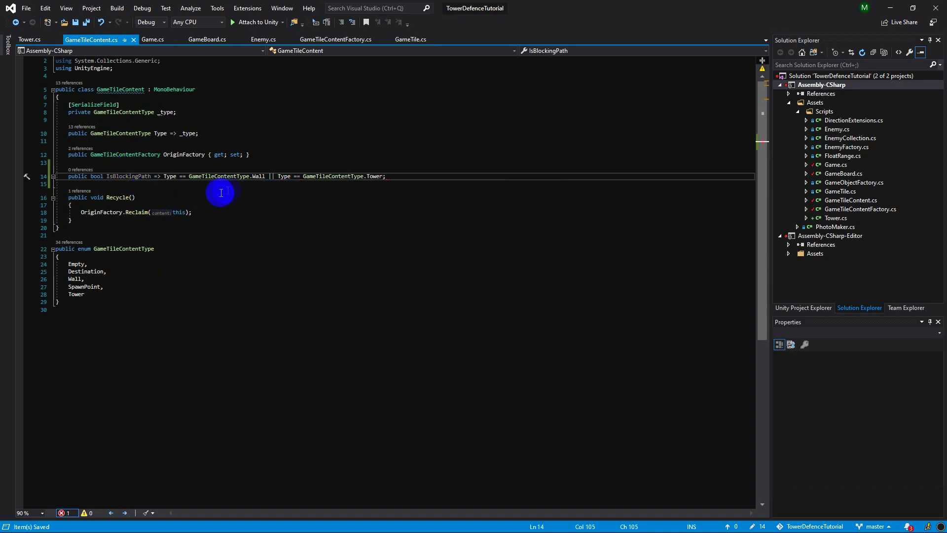
Step: Open GameTile.cs and view its GrowPathTo method
double_click(111, 176)
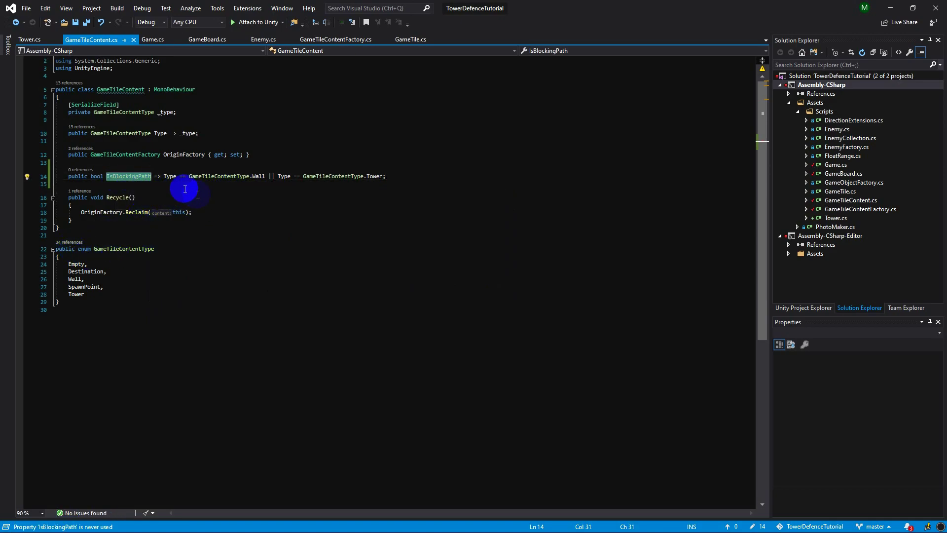
left_click(408, 44)
scroll(207, 296, "up", 3)
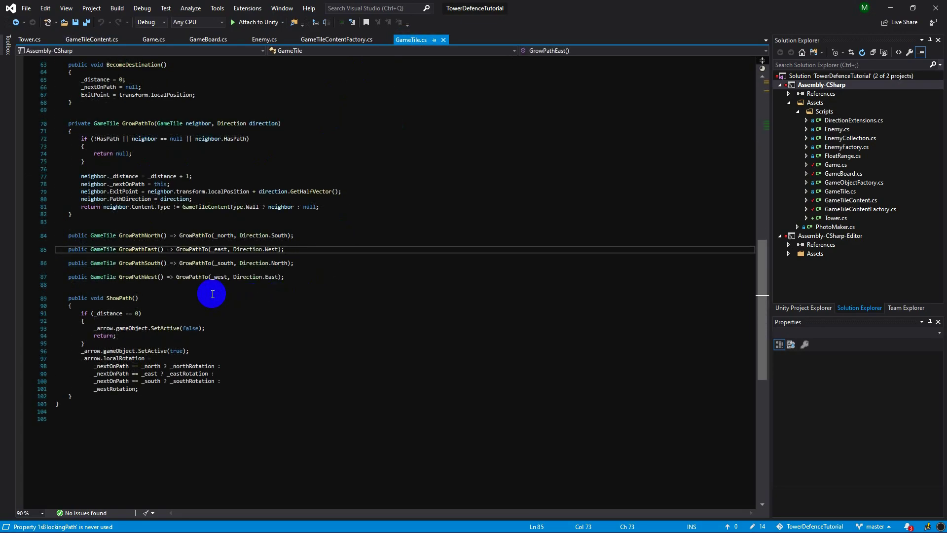
left_click(125, 168)
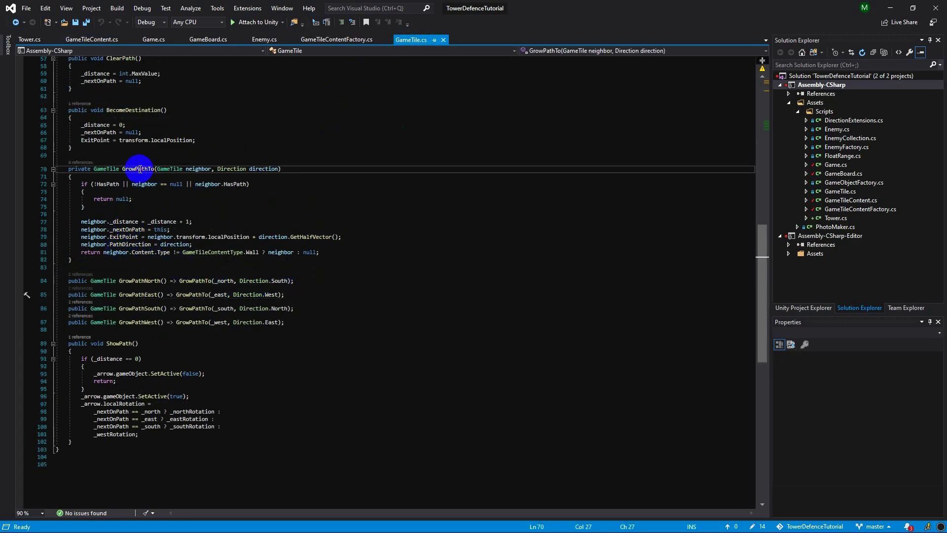
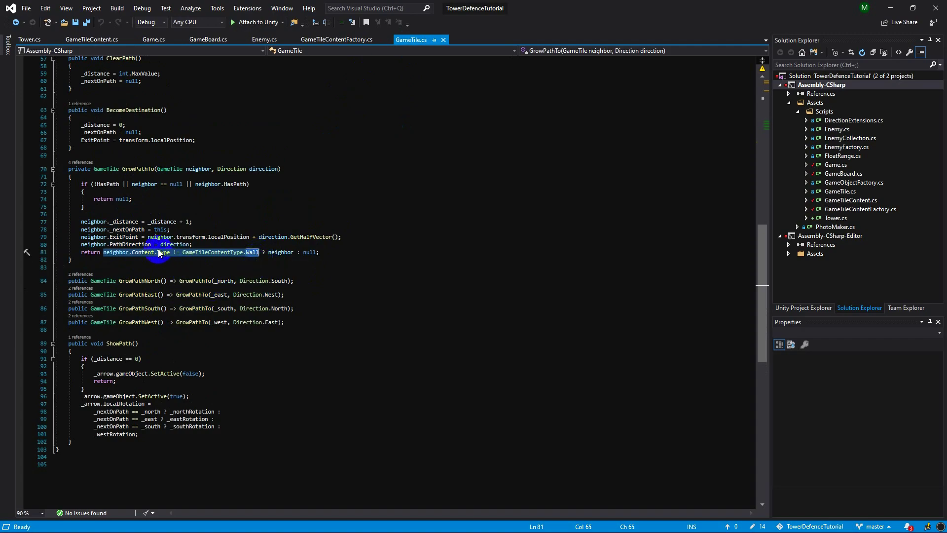
Step: Start replacing the neighbor.Content.Type != GameTileContentType.Wall check on line 81 of GrowPathTo
left_click(222, 281)
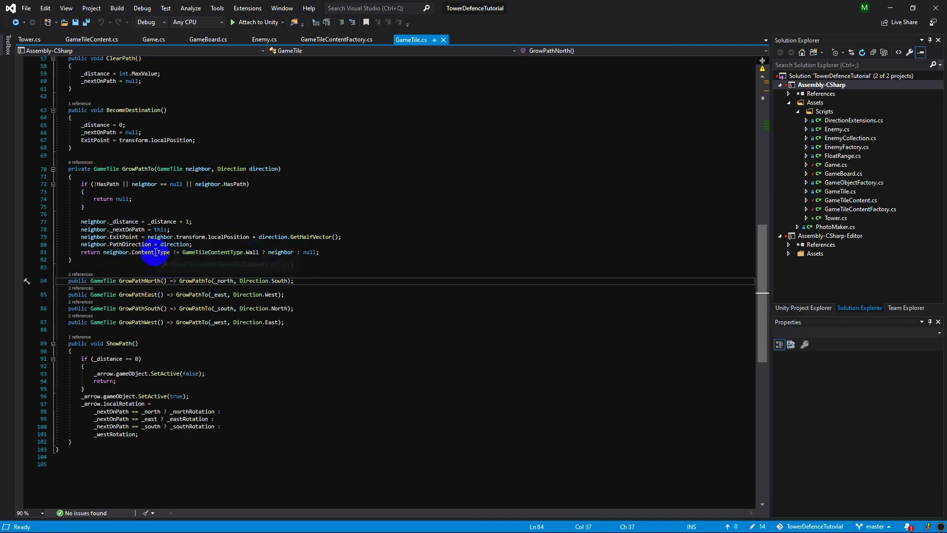
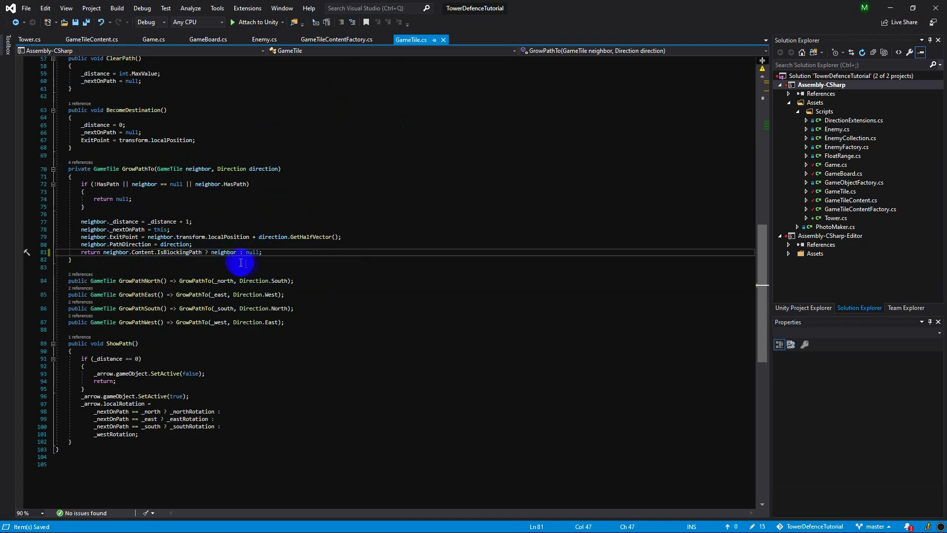
Step: Change line 81's ternary in GameTile.cs to '? null : neighbor' and save the file
key("End")
double_click(253, 253)
key("ctrl+c")
double_click(223, 252)
key("ctrl+v")
double_click(242, 253)
type("ne")
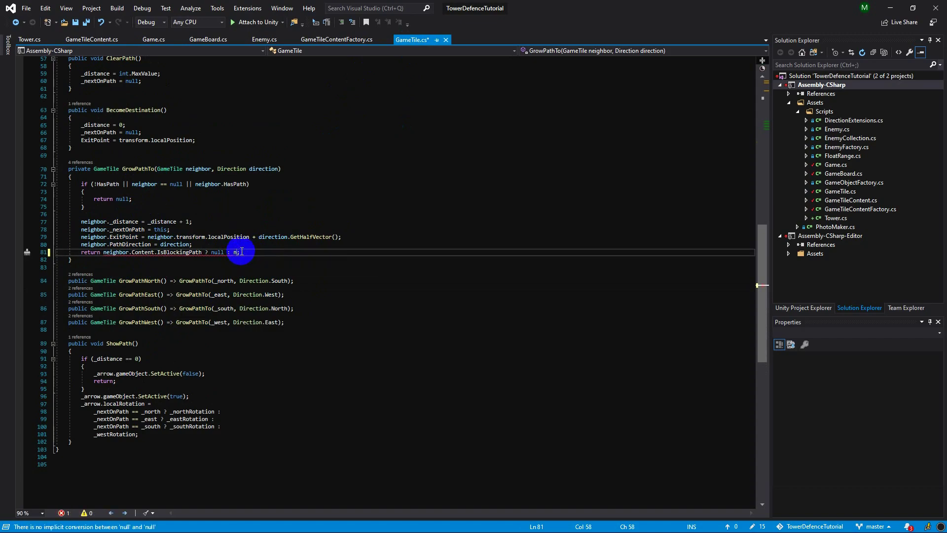
type(";")
key("ctrl+s")
left_click(387, 306)
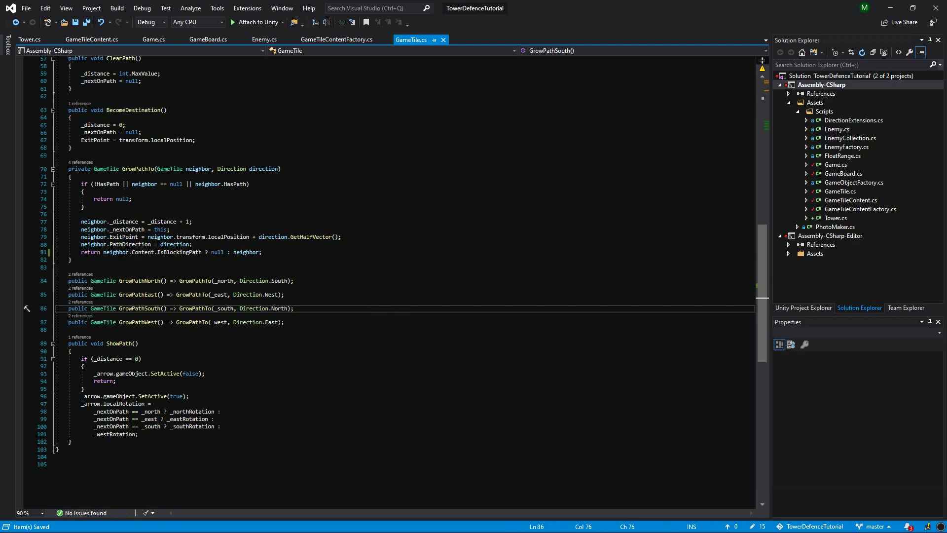
left_click(890, 8)
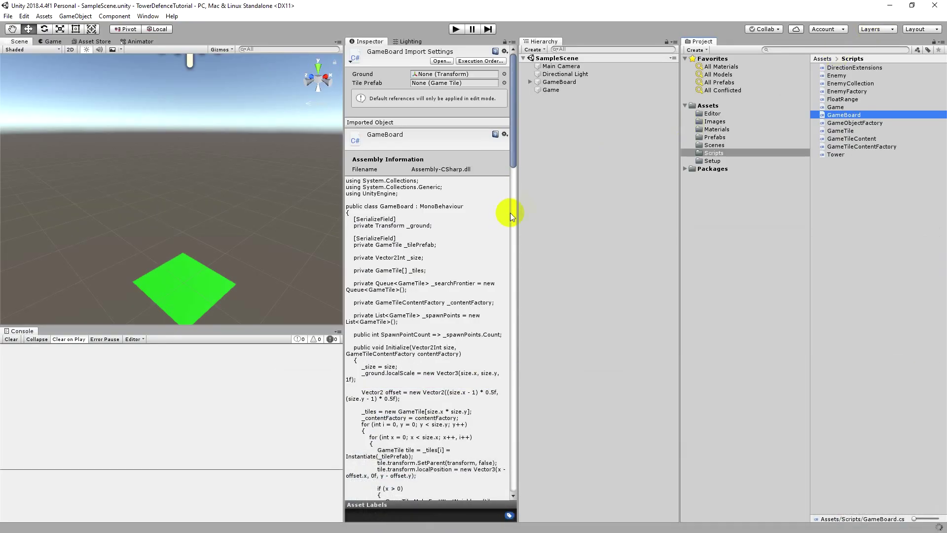
left_click(456, 30)
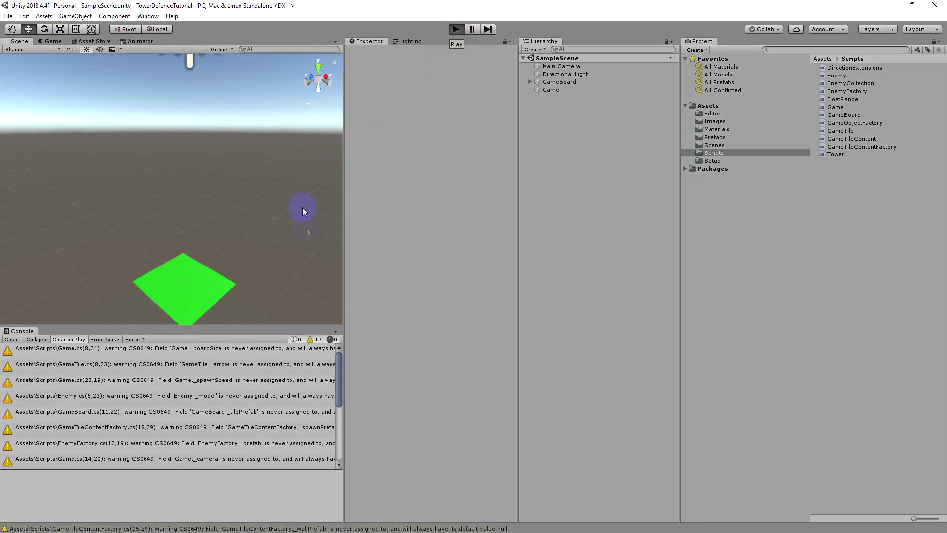
left_click(155, 189)
left_click(154, 222)
left_click(155, 239)
right_click(171, 239)
right_click(171, 239)
left_click(187, 238)
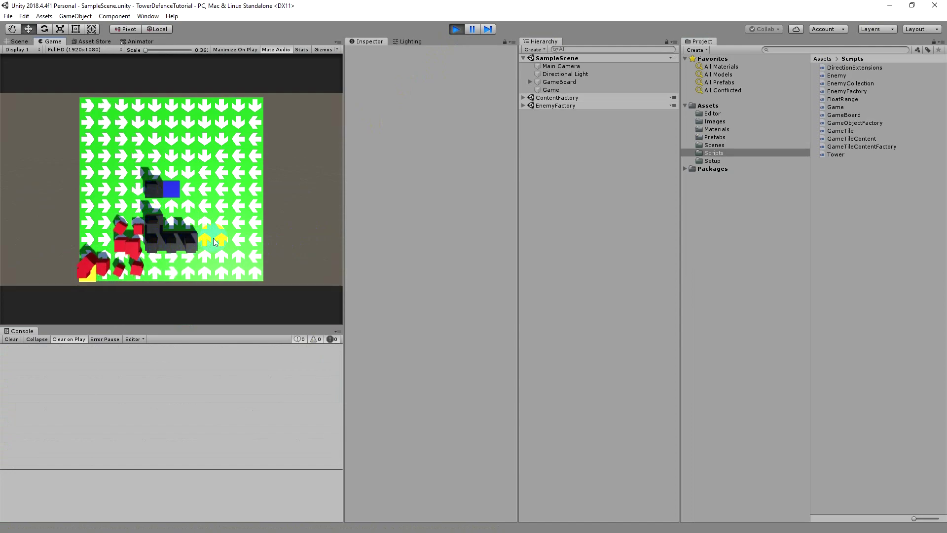
left_click(204, 239)
left_click(221, 239)
left_click(188, 205)
right_click(220, 171)
right_click(221, 171)
left_click(220, 171)
left_click(170, 150)
left_click(118, 143, "shift")
left_click(84, 189, "shift")
left_click(101, 223, "shift")
left_click(118, 241, "shift")
right_click(136, 218)
left_click(138, 188)
left_click(137, 206)
right_click(135, 218)
left_click(136, 217)
right_click(183, 246)
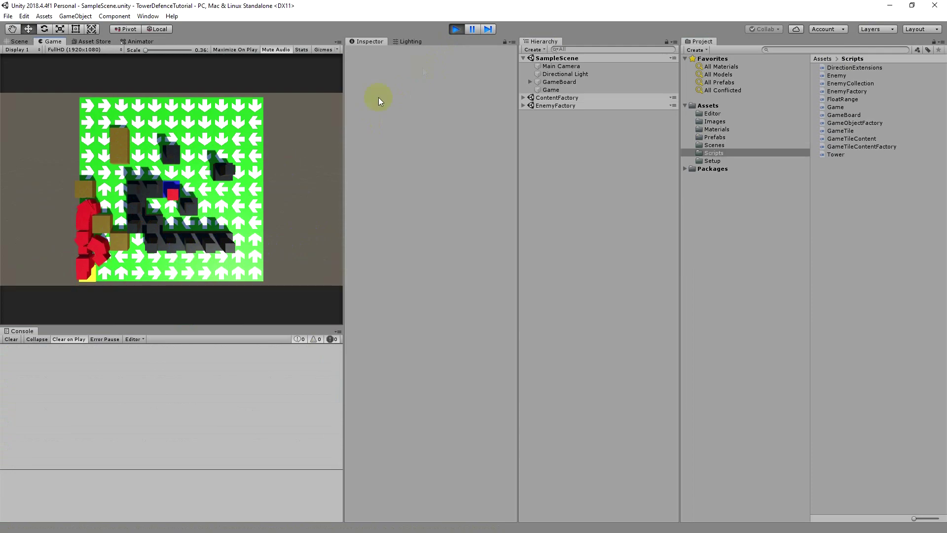
left_click(453, 30)
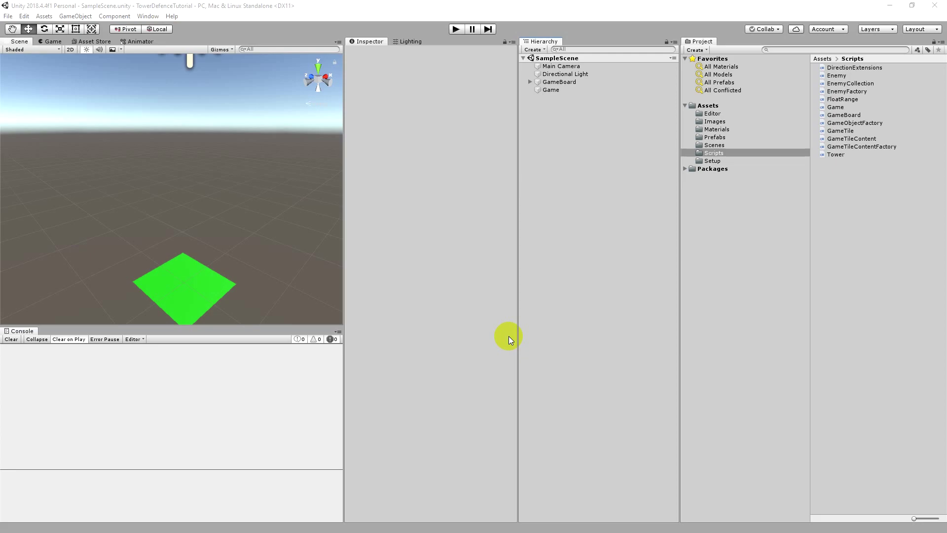
Step: Create a new C# script in Assets/Scripts and name it TargetPoint
right_click(828, 179)
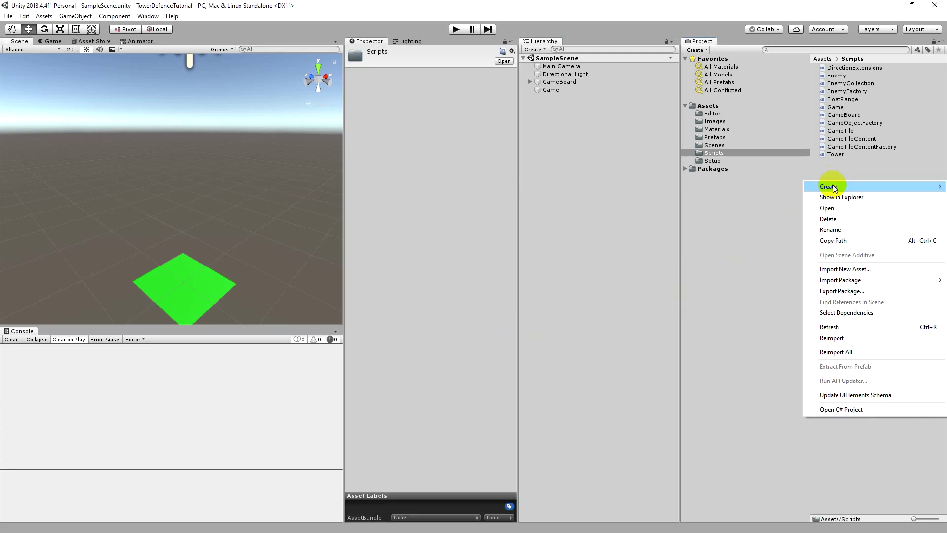
mouse_move(832, 185)
left_click(764, 178)
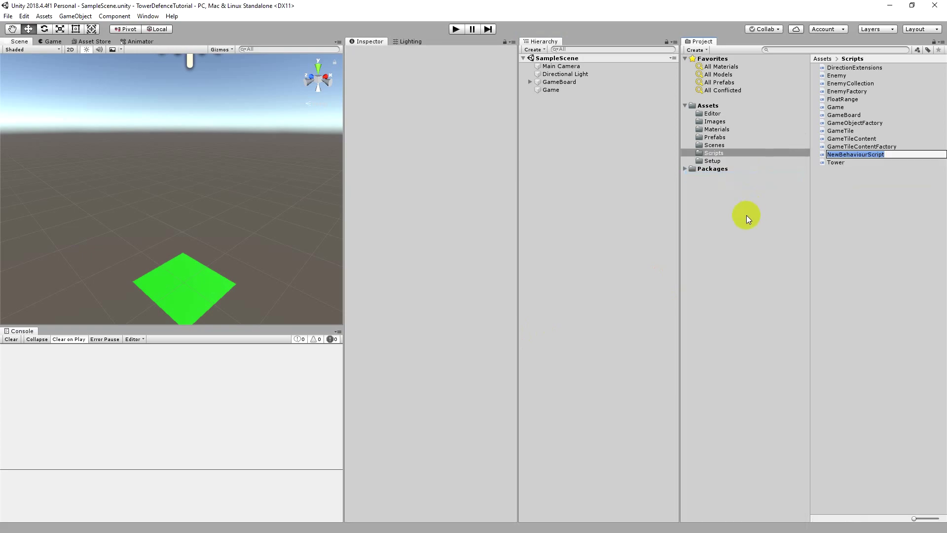
type("TargetPoint")
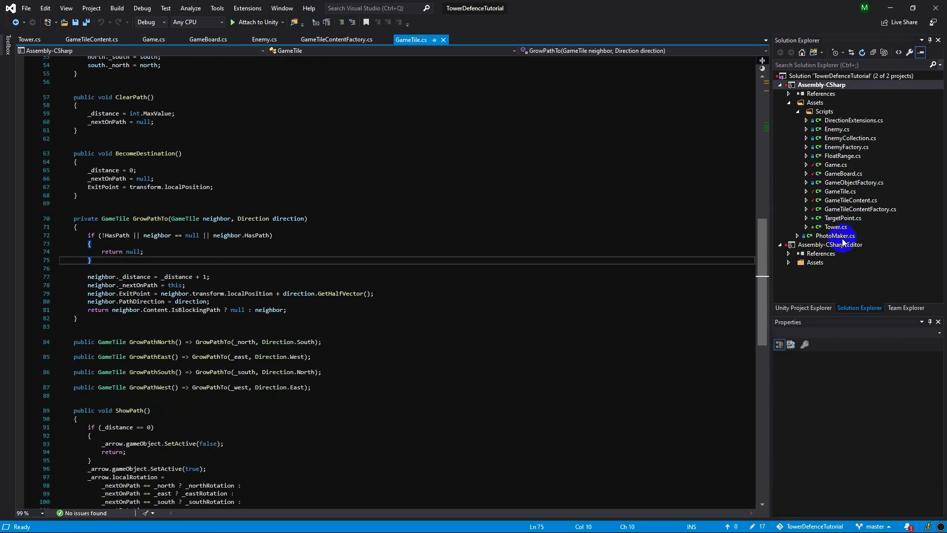
Step: Open TargetPoint.cs and delete the template comments and Start/Update methods
left_click(851, 219)
double_click(852, 219)
scroll(165, 186, "up", 2, "ctrl")
scroll(163, 188, "up", 3, "ctrl")
left_click_drag(109, 154, 180, 310)
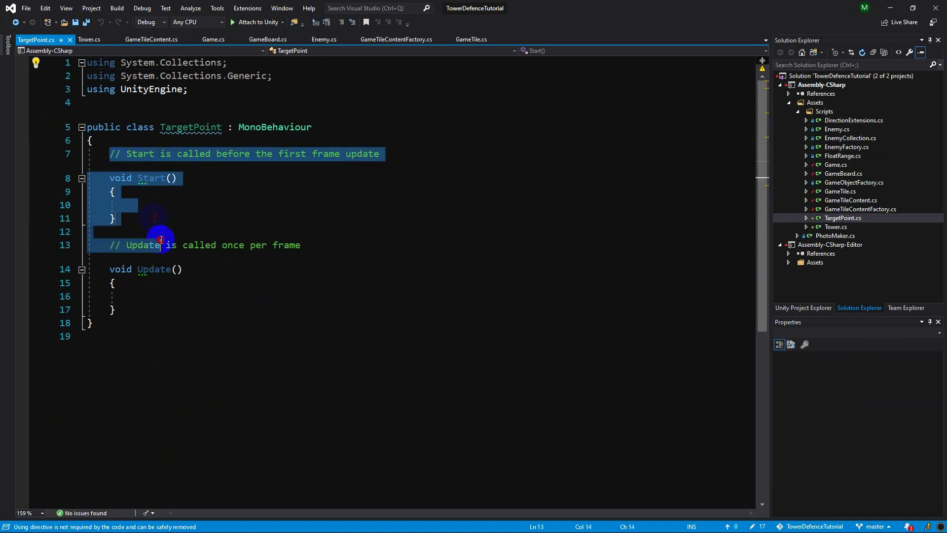
key("Delete")
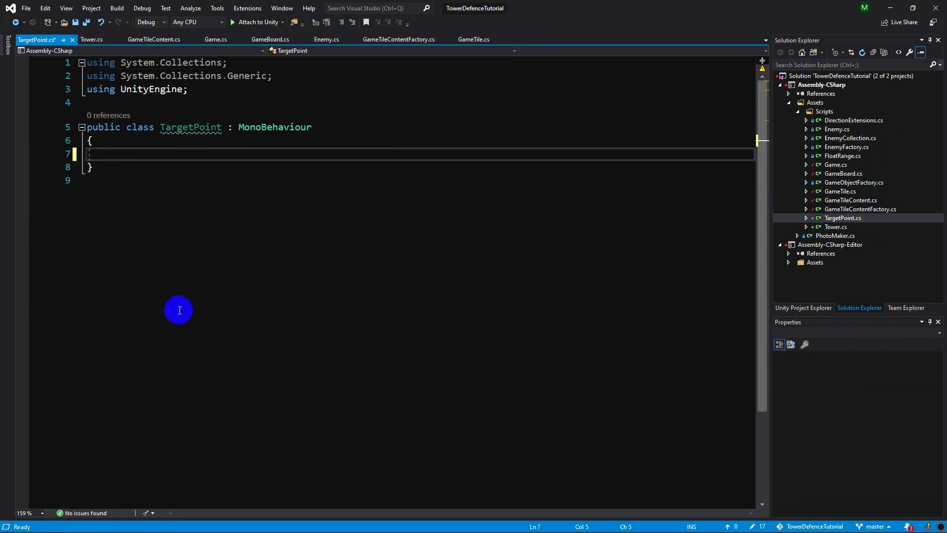
Step: Add an Enemy { get; private set; } property and a Vector3 Position => transform.position
type("public ")
type("ene")
key("Down")
key("Tab")
type("Enemy")
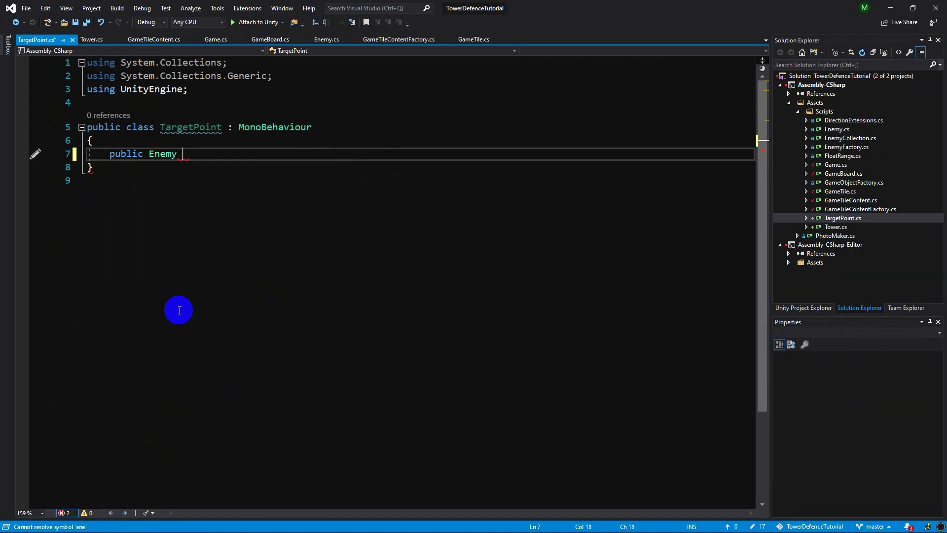
type(" { get; private set")
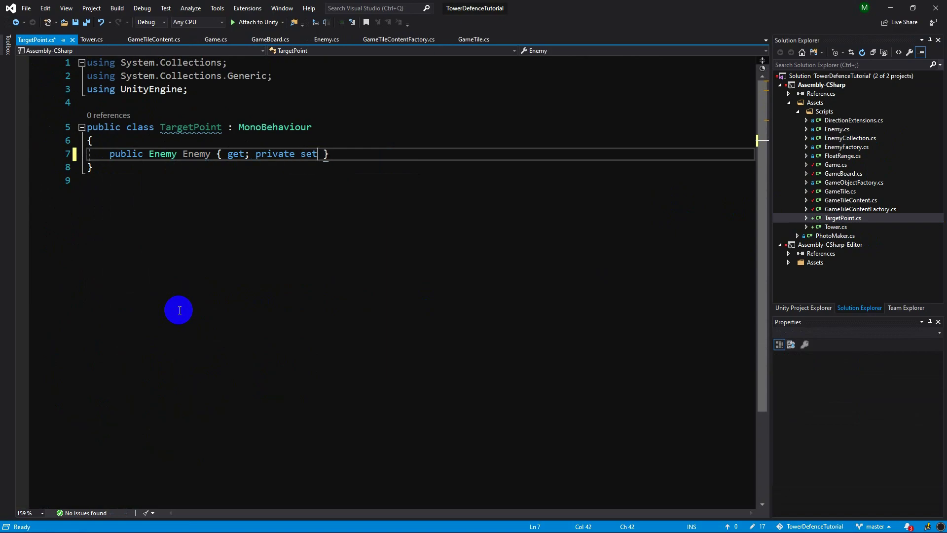
type(";")
key("End")
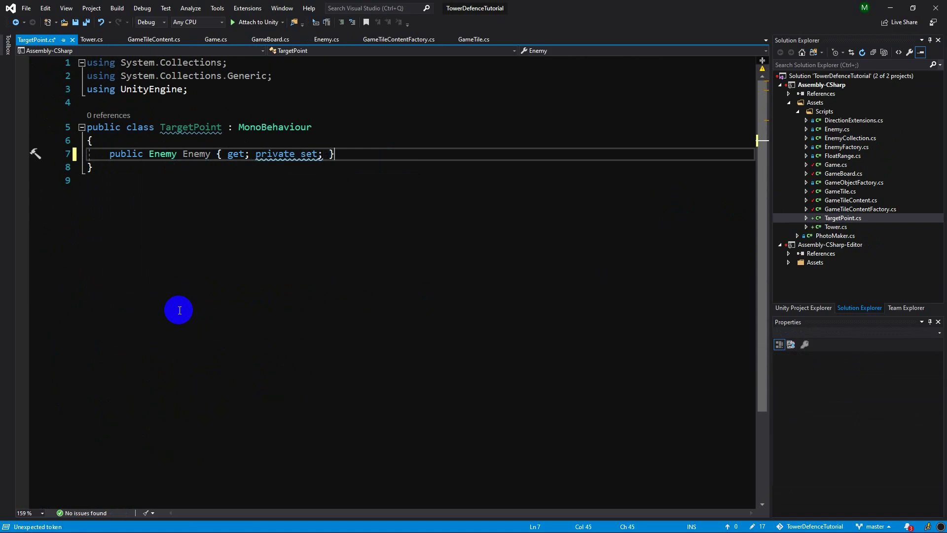
key("Return")
type("public ")
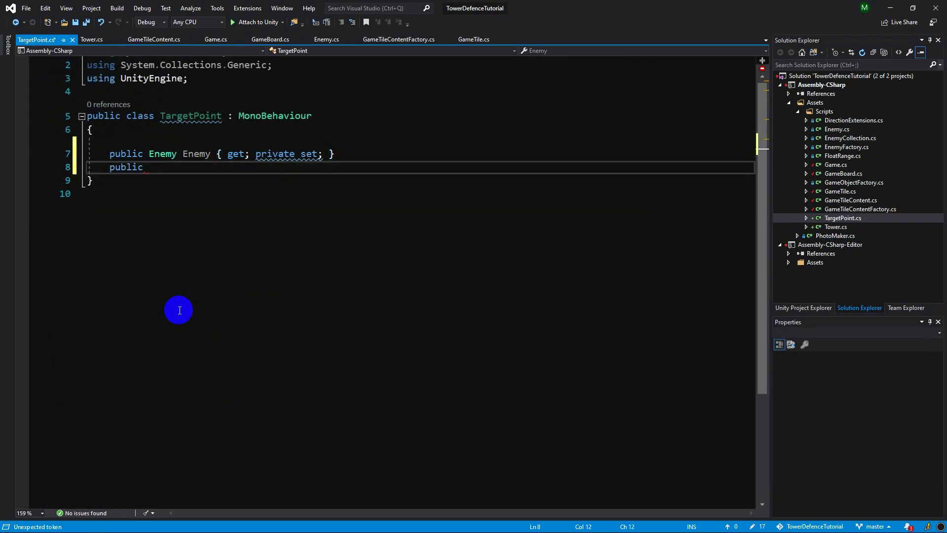
type("vect")
key("Down")
key("Down")
key("space")
type("Position => tr")
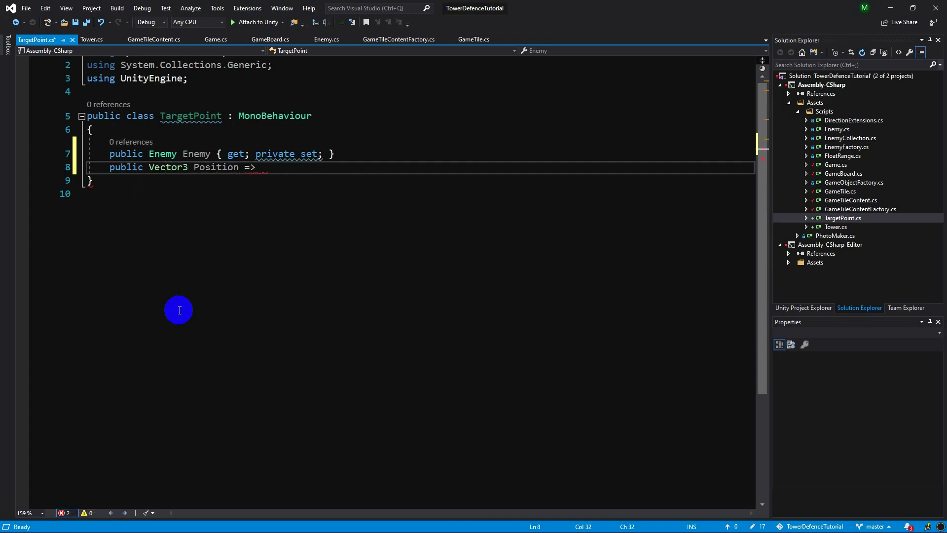
type("ansform.position;")
key("ctrl+s")
Step: Declare a private void Awake() method below the properties
key("Return")
key("Return")
type("pr")
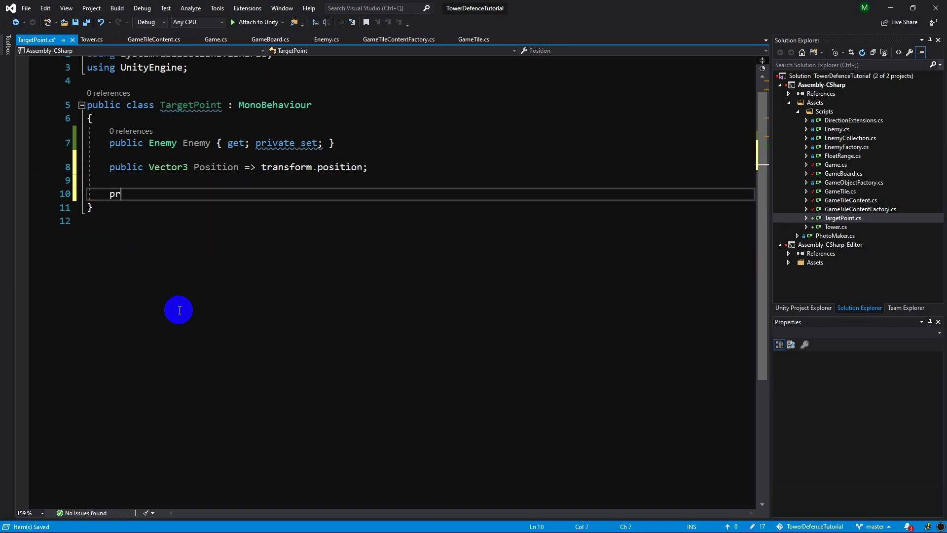
type("iat")
key("BackSpace")
key("BackSpace")
type("Ne")
key("Tab")
key("ctrl+shift+Left")
type("vi")
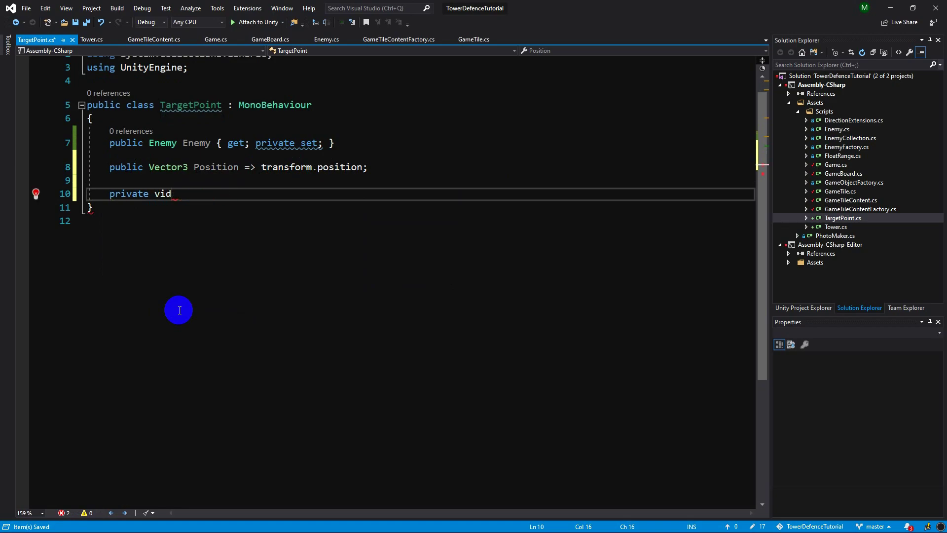
key("BackSpace")
key("BackSpace")
type("void Awake()")
key("Return")
type("{")
key("Return")
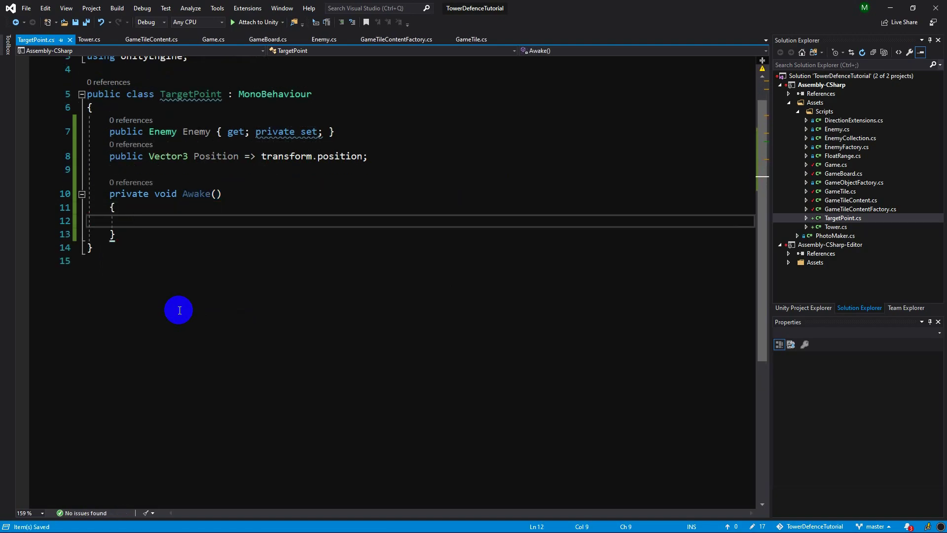
Step: In Awake, assign Enemy = transform.root.GetComponent<Enemy>(); and save TargetPoint.cs
type("En")
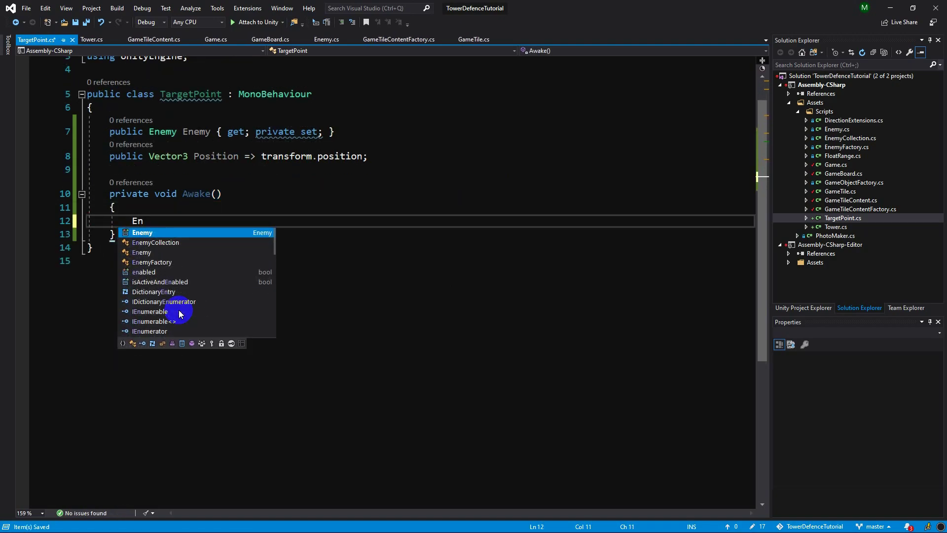
key("Tab")
type("= transform.")
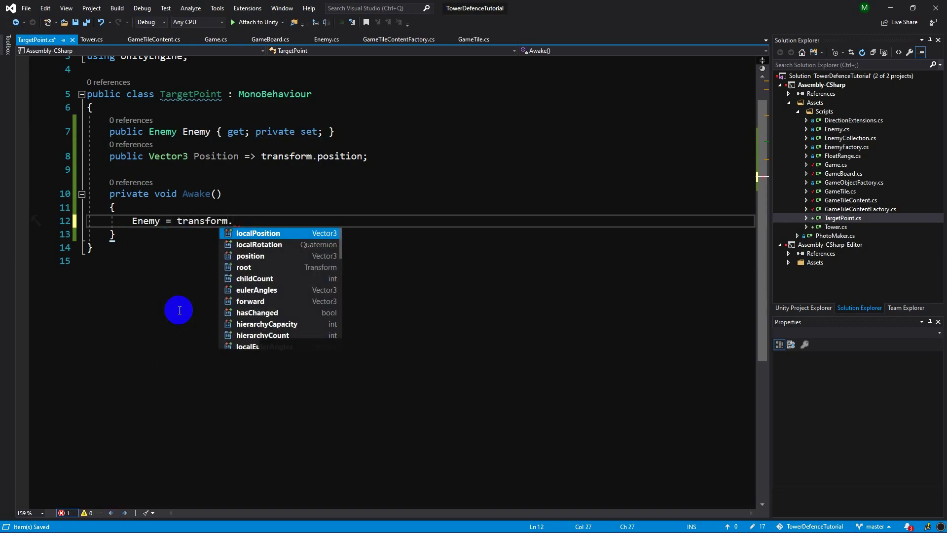
type("ro")
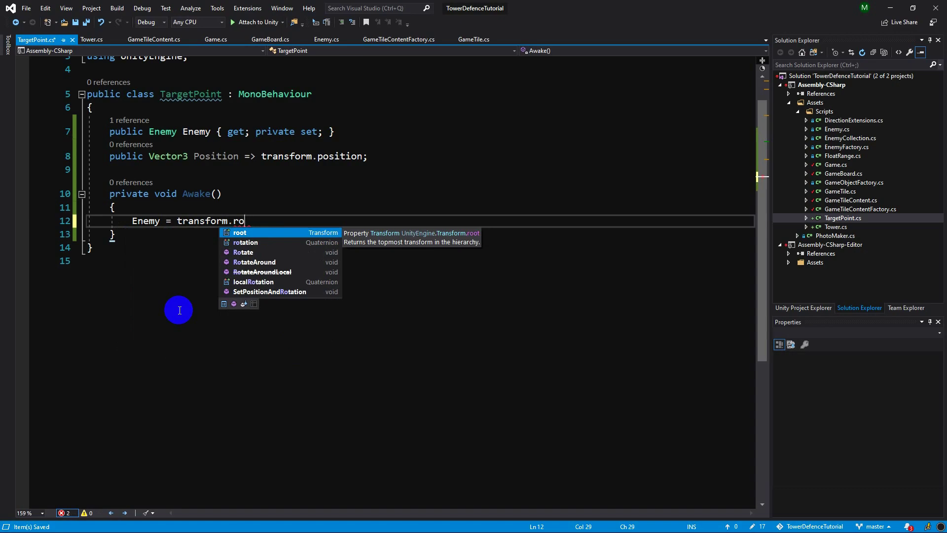
key("Tab")
type(".getco")
key("Tab")
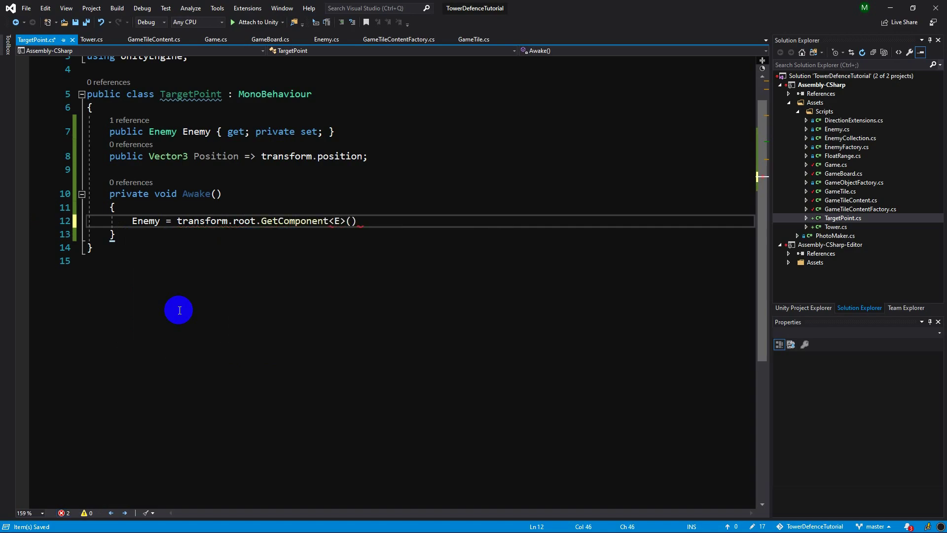
type("Ene")
key("Tab")
key("End")
type(";")
key("ctrl+s")
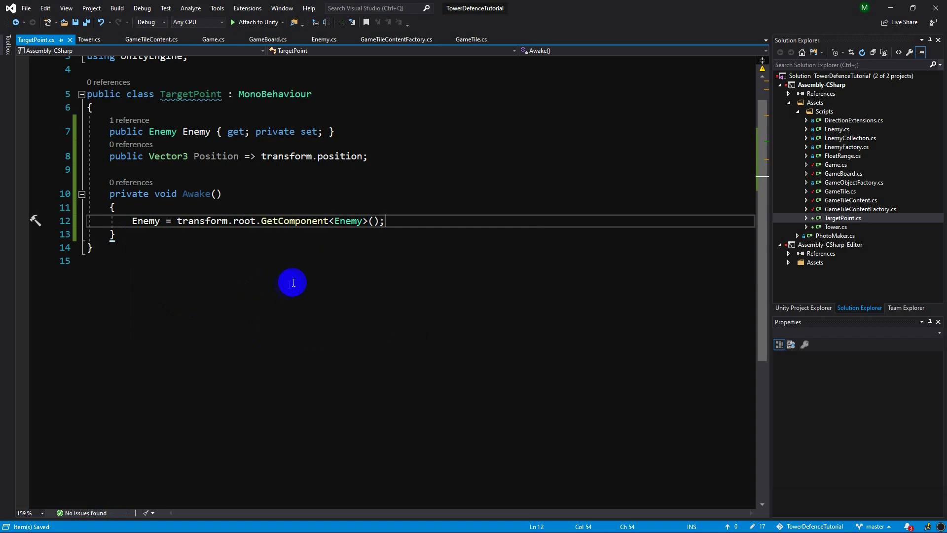
left_click(426, 247)
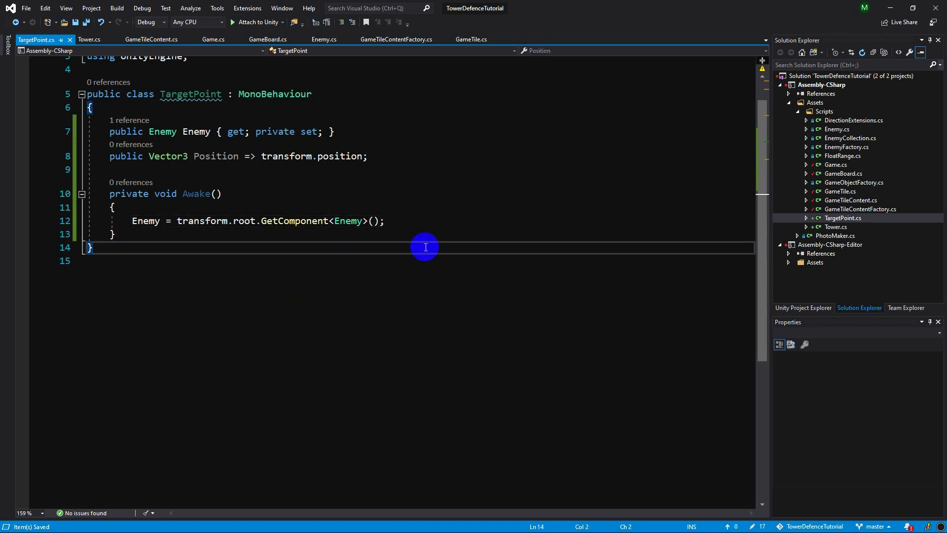
left_click(891, 8)
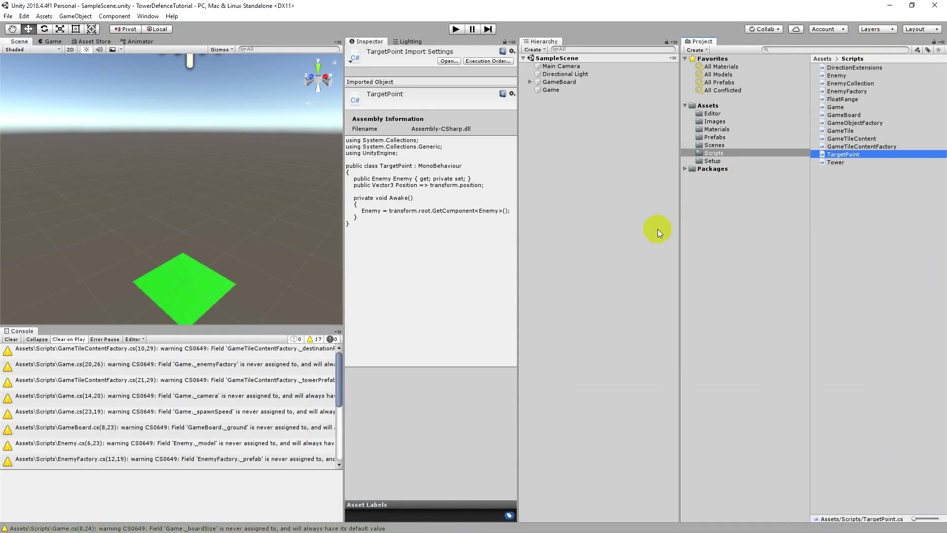
Step: Open the Enemy prefab and add a Target Point component to its Cube
left_click(727, 136)
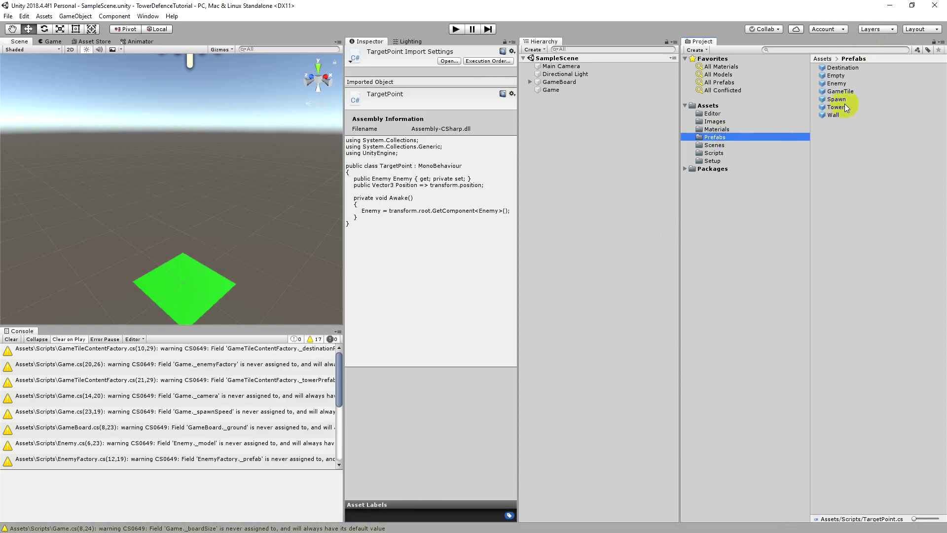
double_click(838, 83)
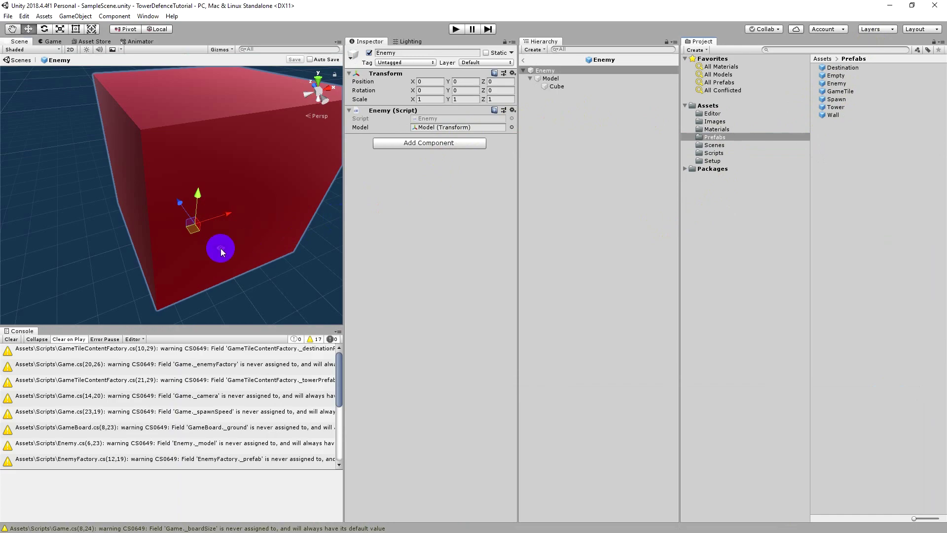
scroll(220, 247, "down", 6)
scroll(233, 244, "up", 2)
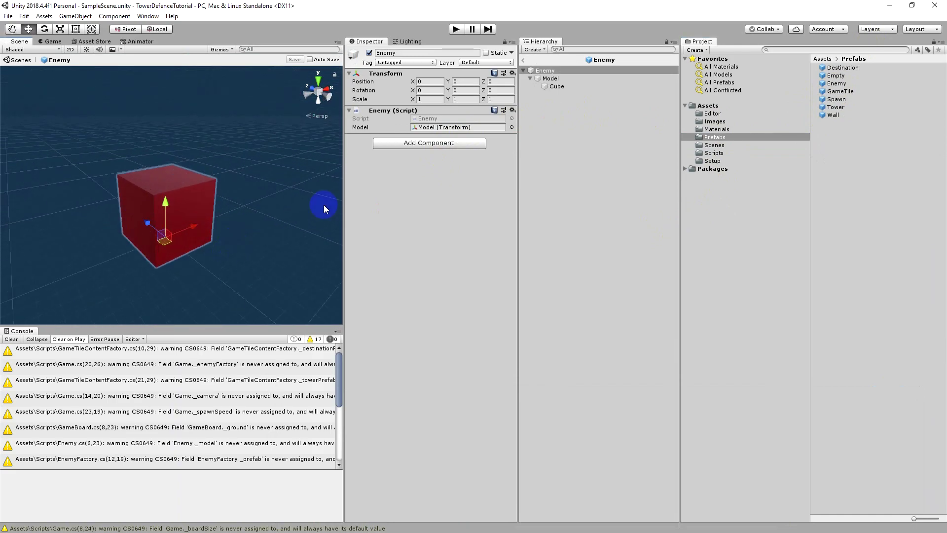
left_click(552, 87)
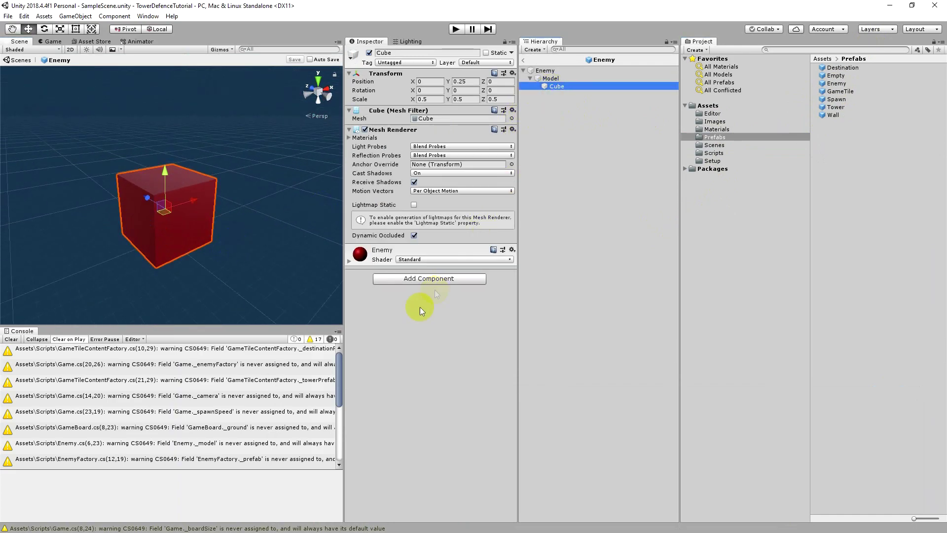
left_click(434, 280)
type("target")
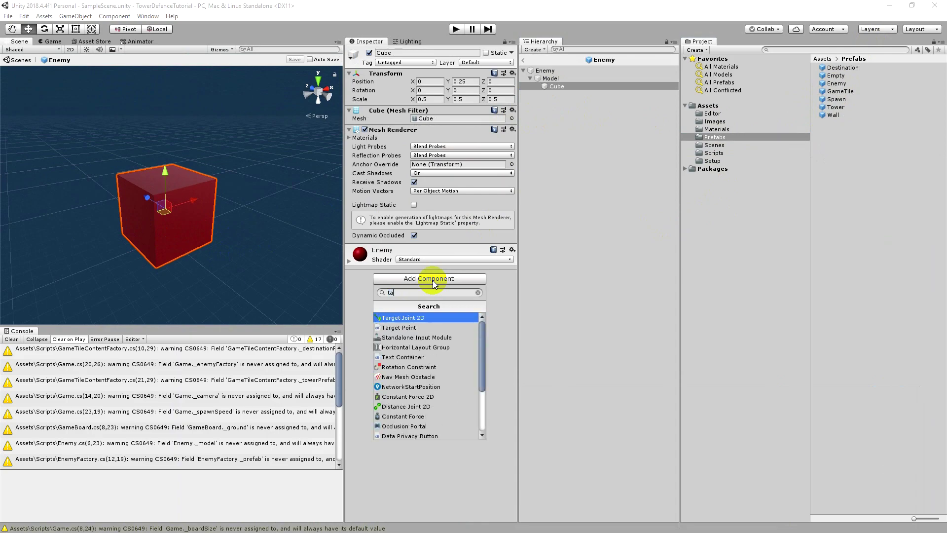
key("Return")
Step: Add a Sphere Collider with radius 0.25 to the Cube, then exit prefab mode
left_click(440, 299)
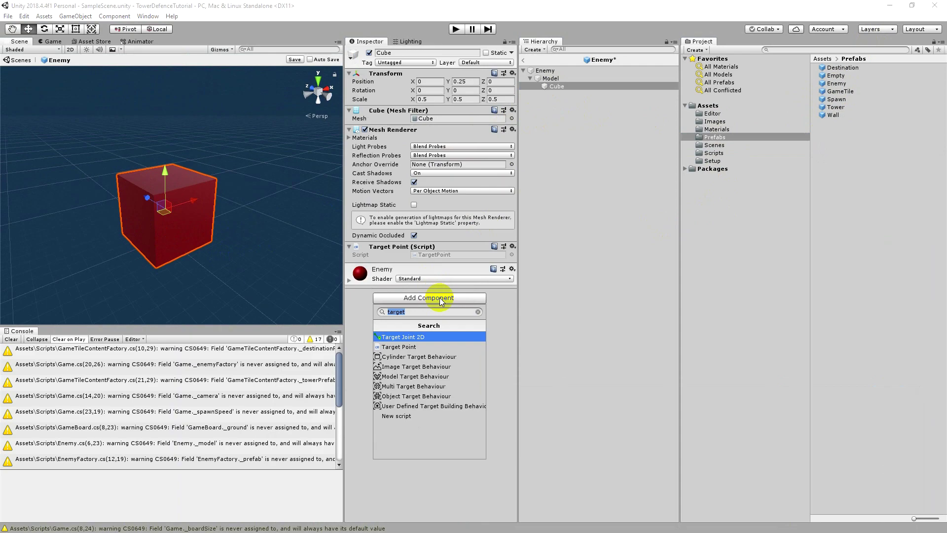
type("spher")
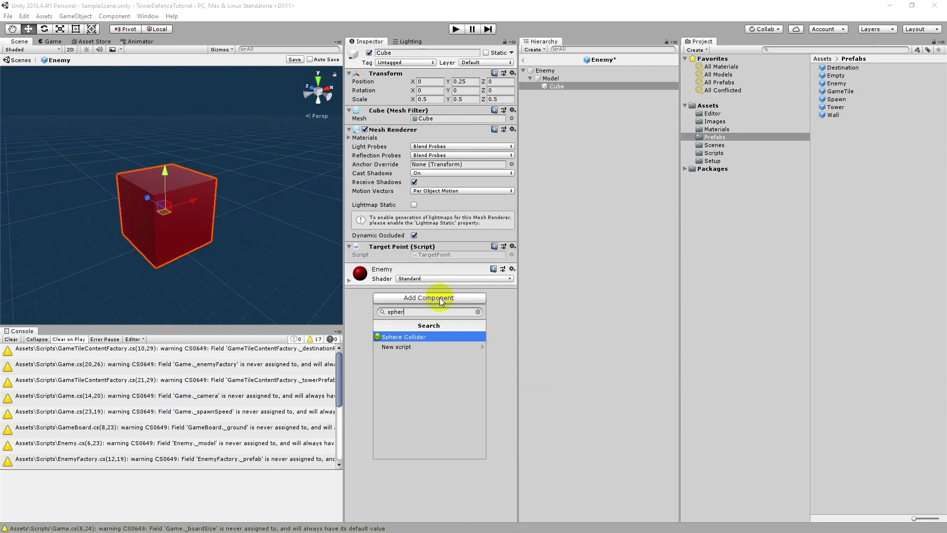
key("Return")
right_click_drag(190, 269, 236, 245, "alt")
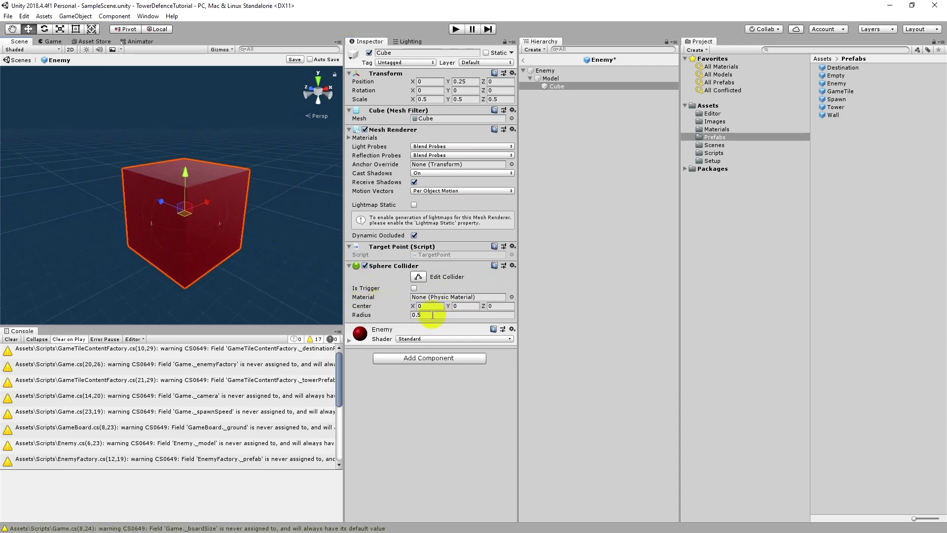
left_click(415, 316)
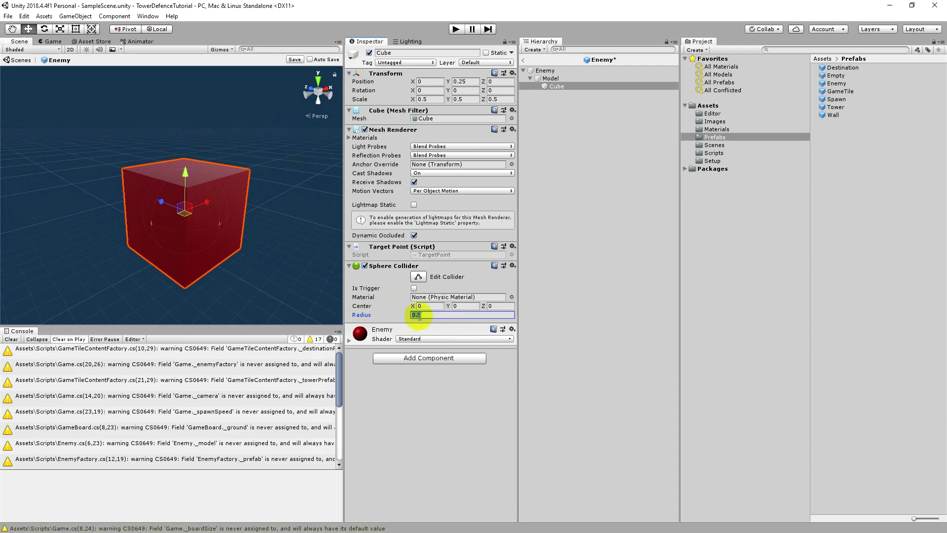
left_click(419, 316)
type("2")
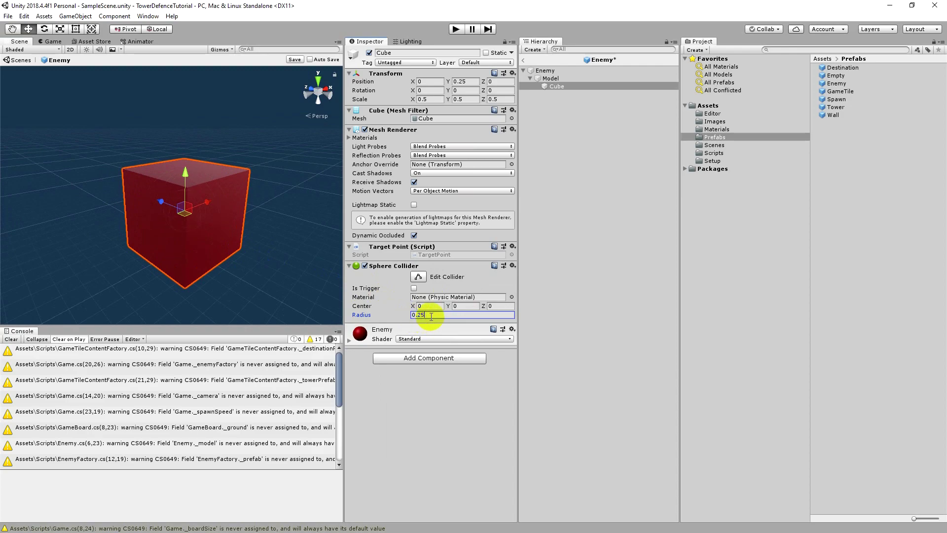
middle_click_drag(201, 232, 241, 234)
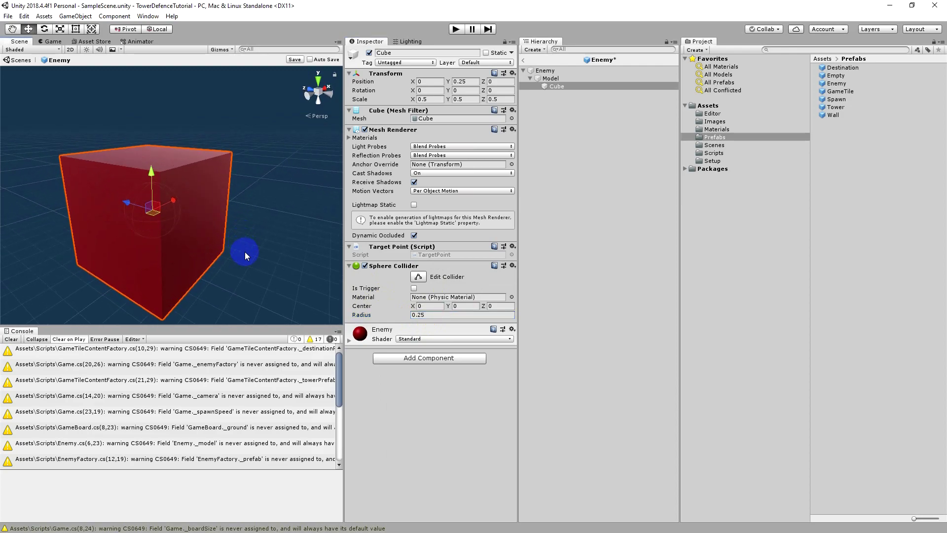
left_click(579, 170)
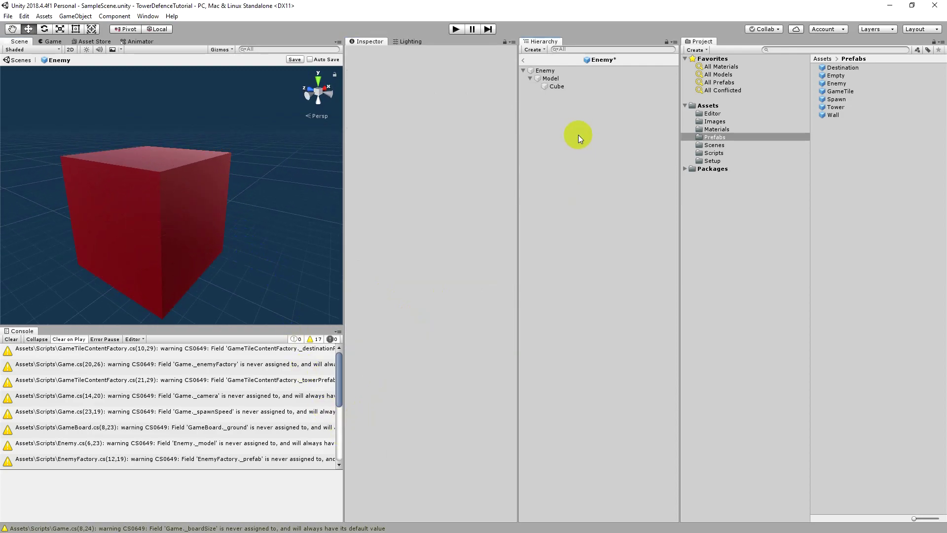
left_click(524, 62)
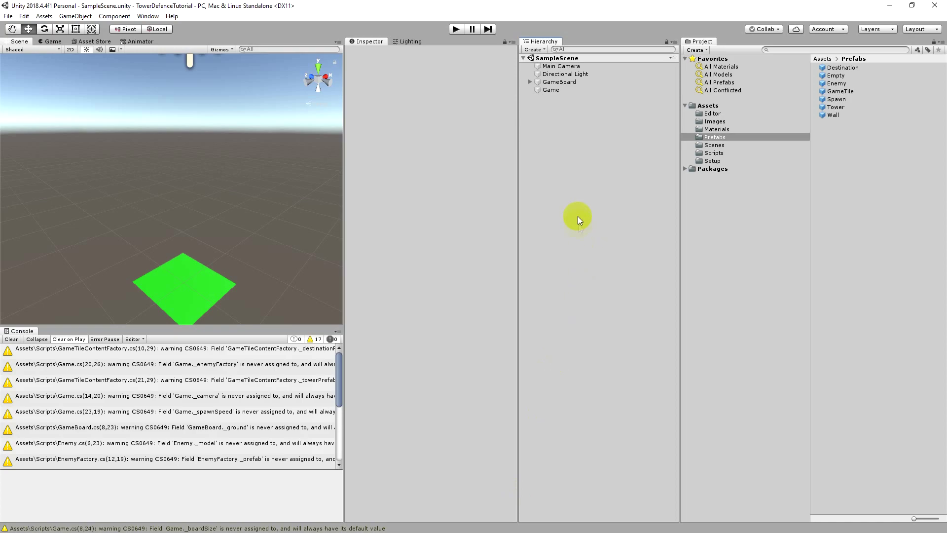
Step: Name User Layer 9 'Enemy' in the layer settings
left_click(562, 90)
left_click(478, 63)
left_click(499, 140)
left_click(430, 186)
type("Enemy")
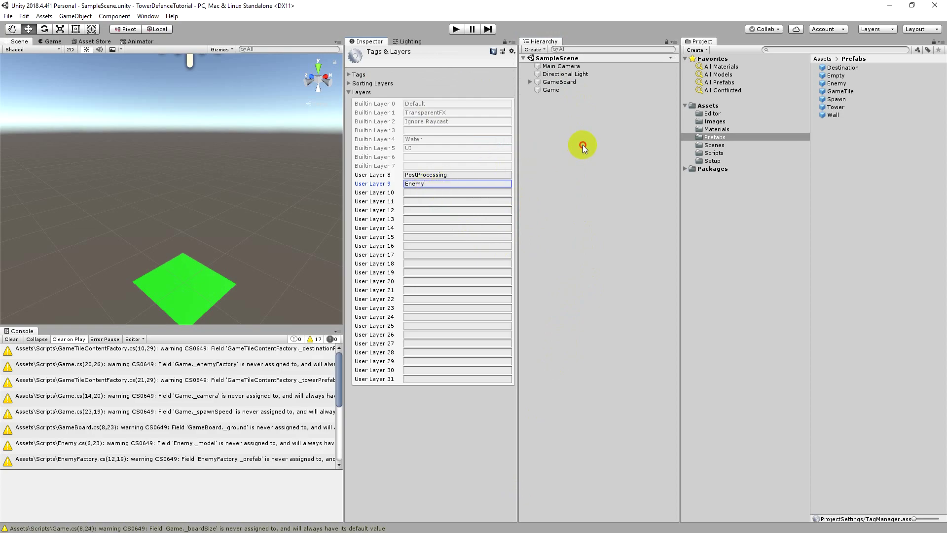
left_click(582, 148)
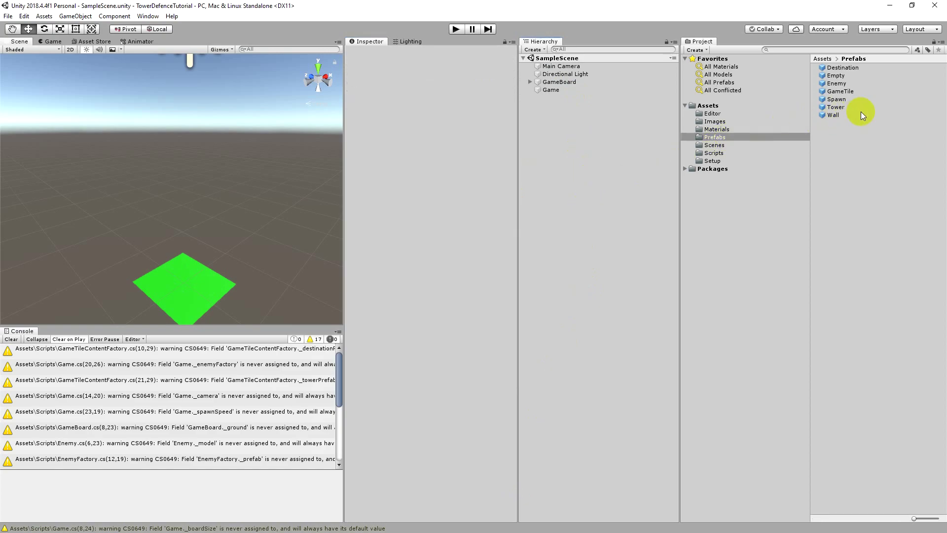
Step: Put the Enemy prefab and all its children on the Enemy layer, save, and exit prefab mode
double_click(845, 82)
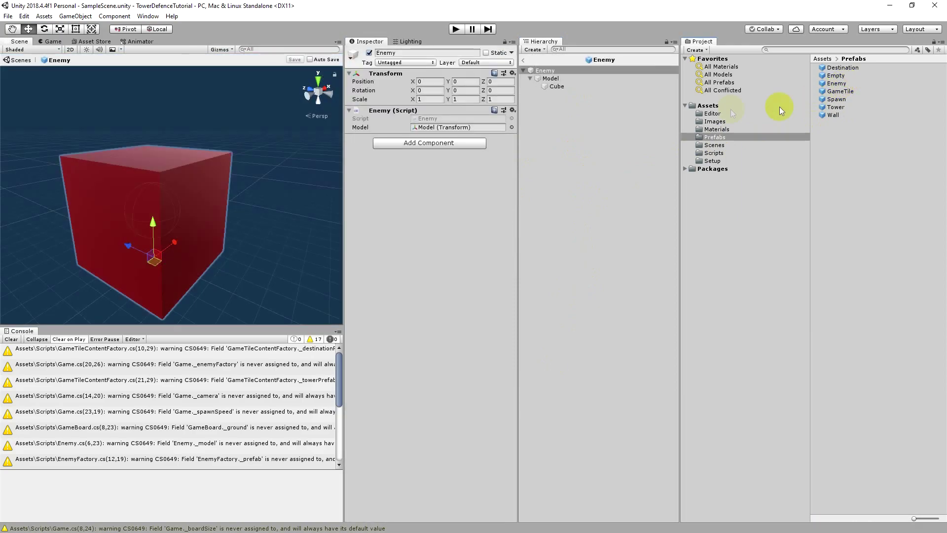
left_click(479, 63)
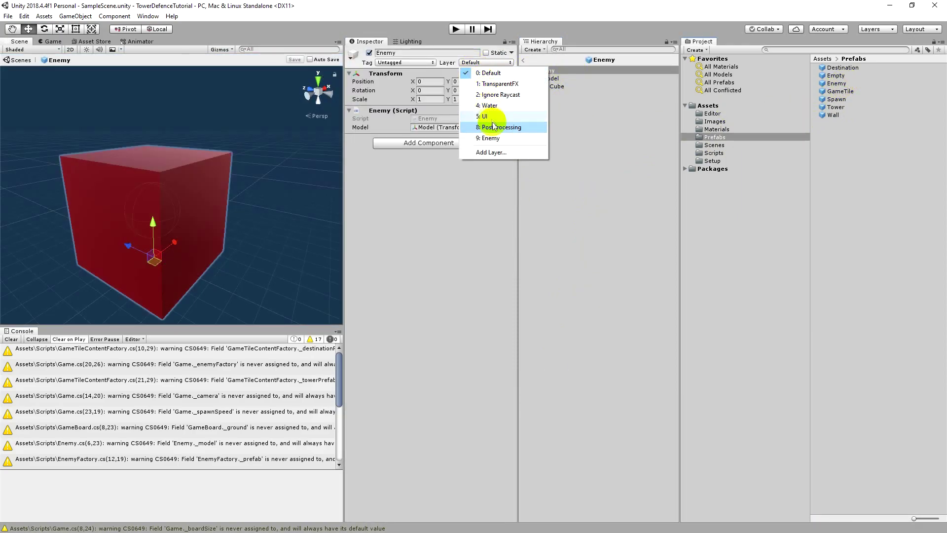
left_click(499, 139)
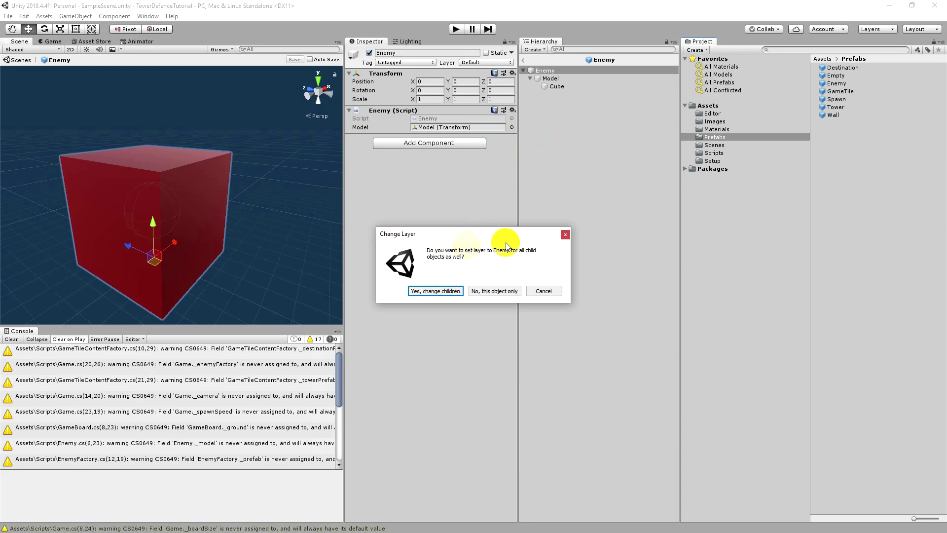
left_click(427, 291)
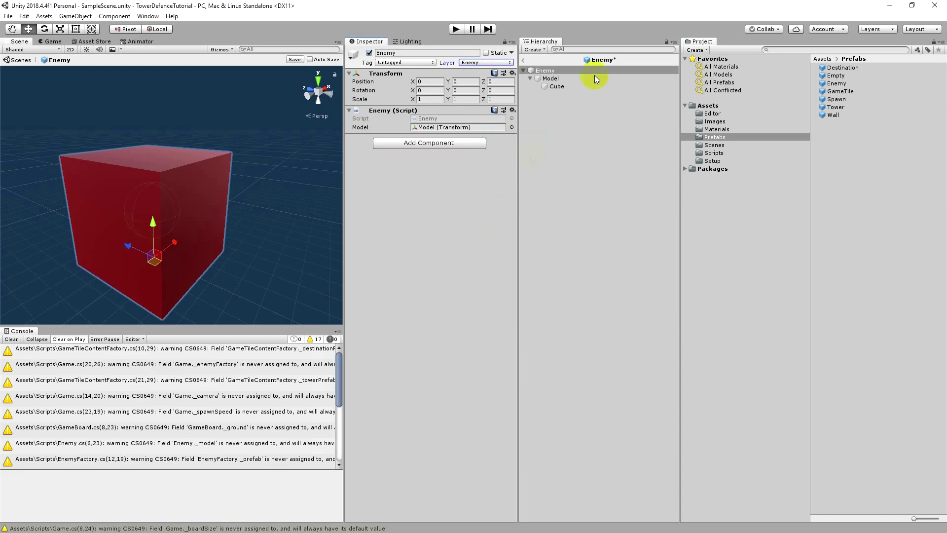
left_click(549, 78)
left_click(554, 86)
key("ctrl+s")
left_click(525, 62)
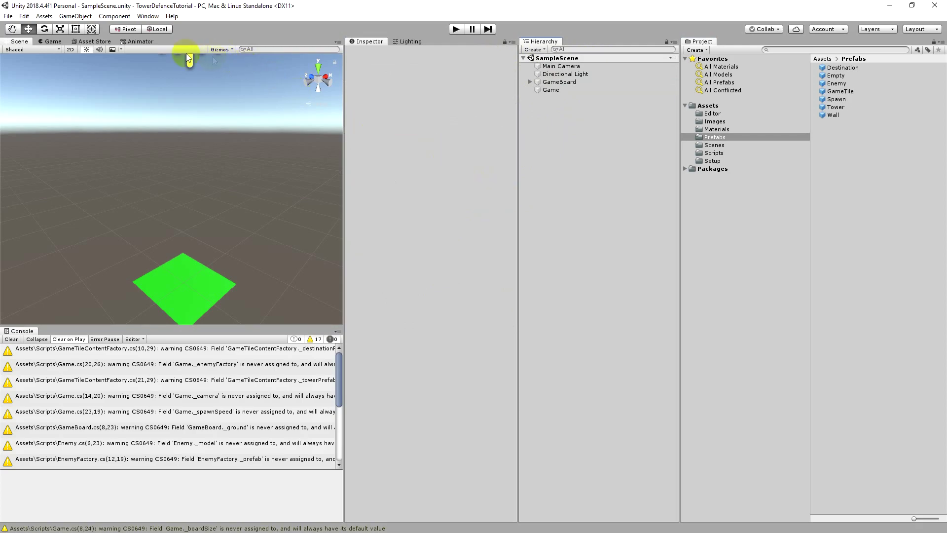
left_click(24, 17)
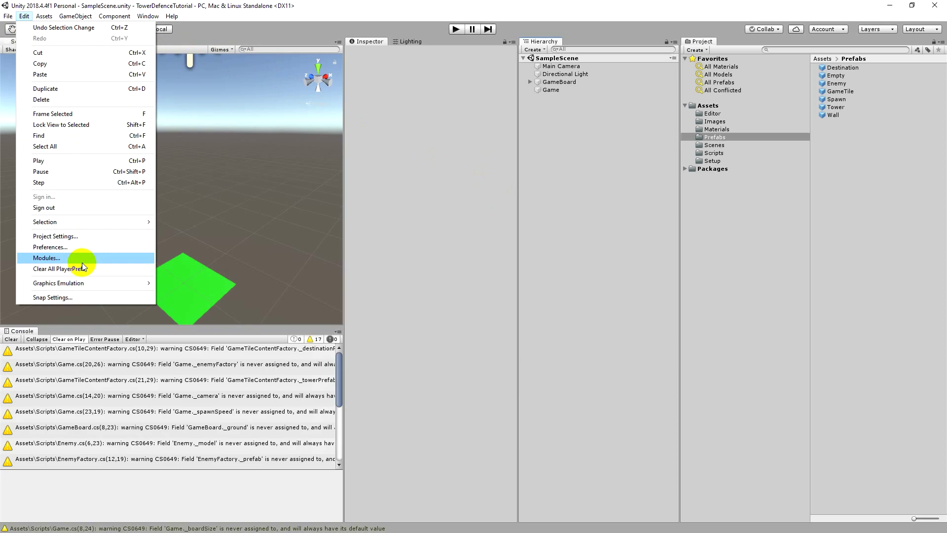
Step: Clear all Enemy layer collisions in the Physics Layer Collision Matrix, then show the Scripts folder
left_click(87, 236)
left_click(200, 97)
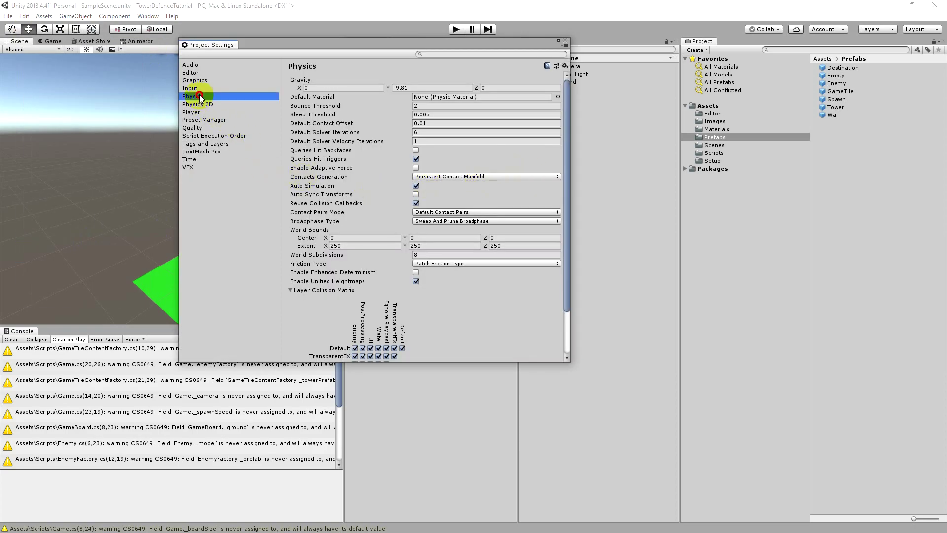
scroll(383, 296, "down", 3)
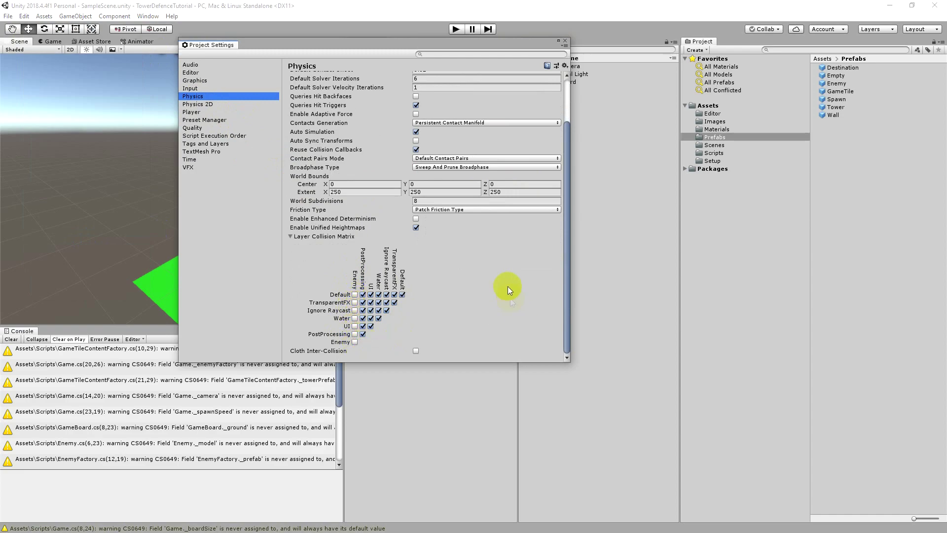
left_click(566, 43)
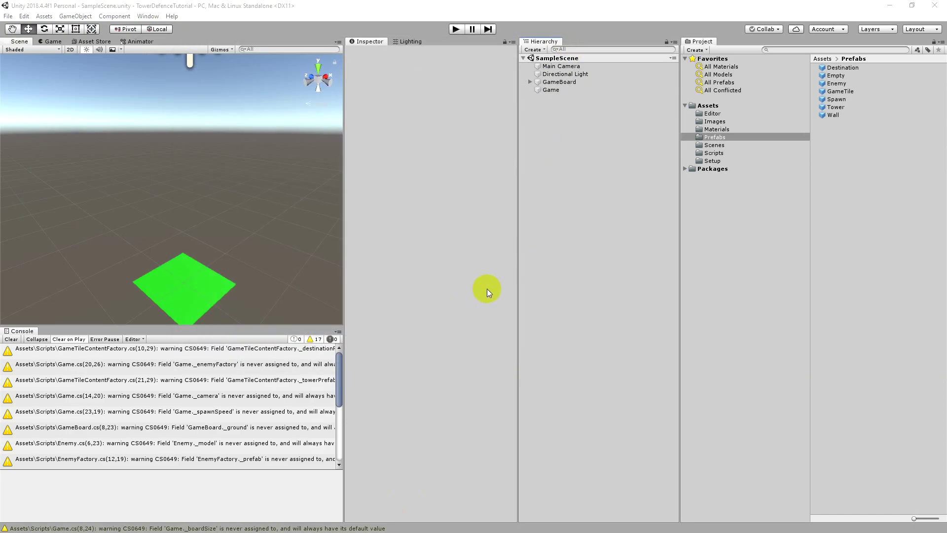
left_click(543, 284)
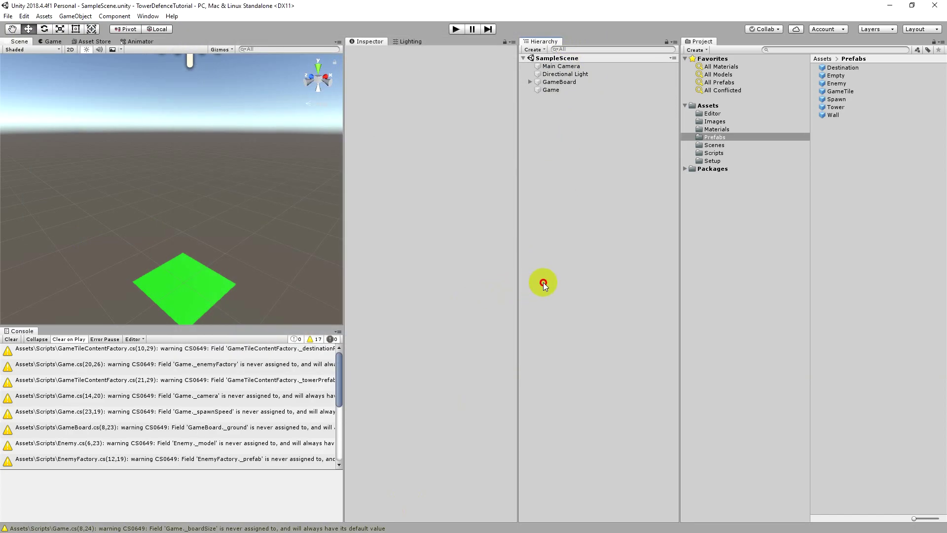
left_click(716, 154)
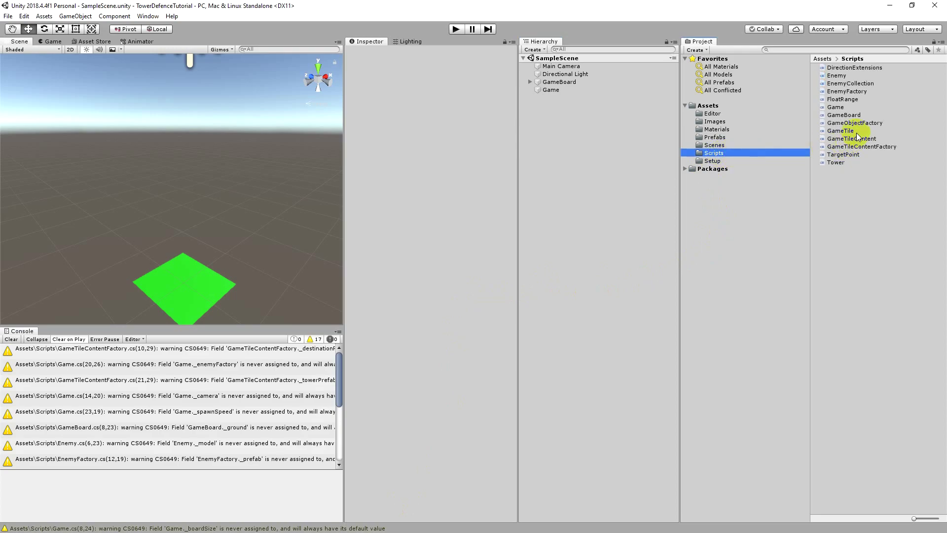
Step: Extend GetTile's Physics.Raycast in GameBoard.cs to (ray, out hit, float.MaxValue, 1) and save
double_click(855, 114)
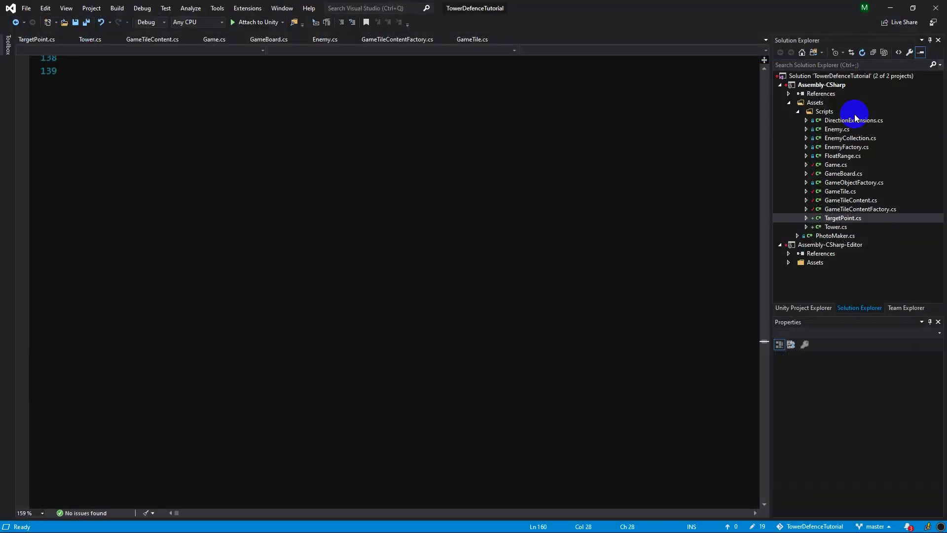
scroll(461, 332, "down", 7)
scroll(461, 332, "down", 5)
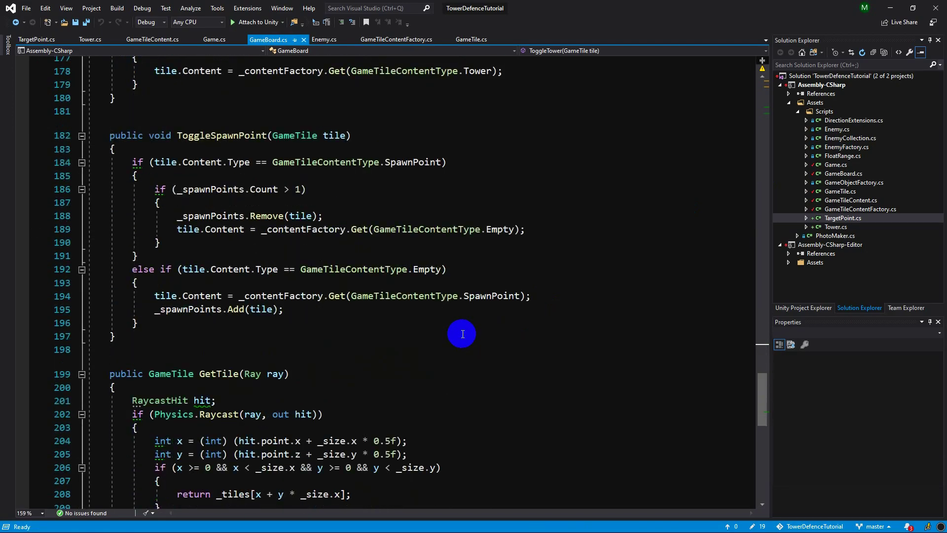
scroll(463, 333, "down", 5)
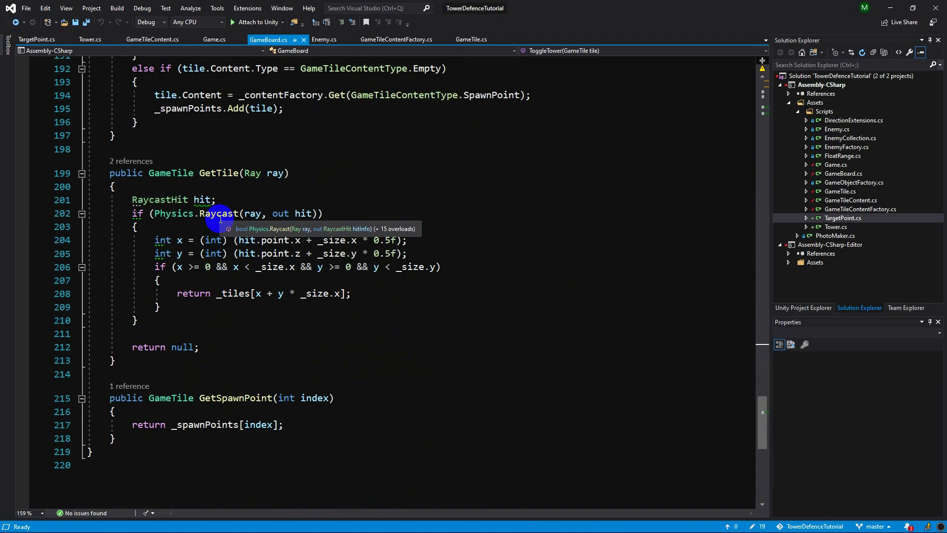
left_click(312, 216)
type(", ")
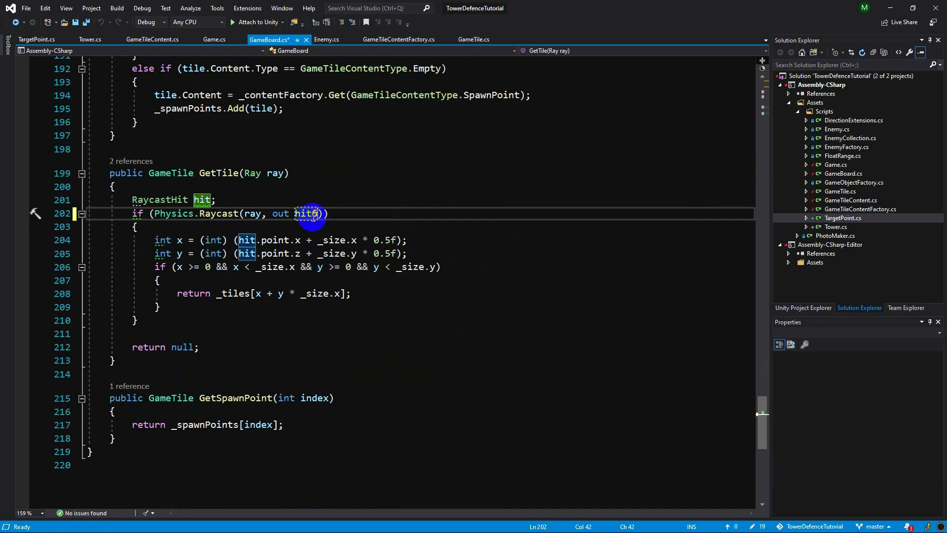
type("float.max")
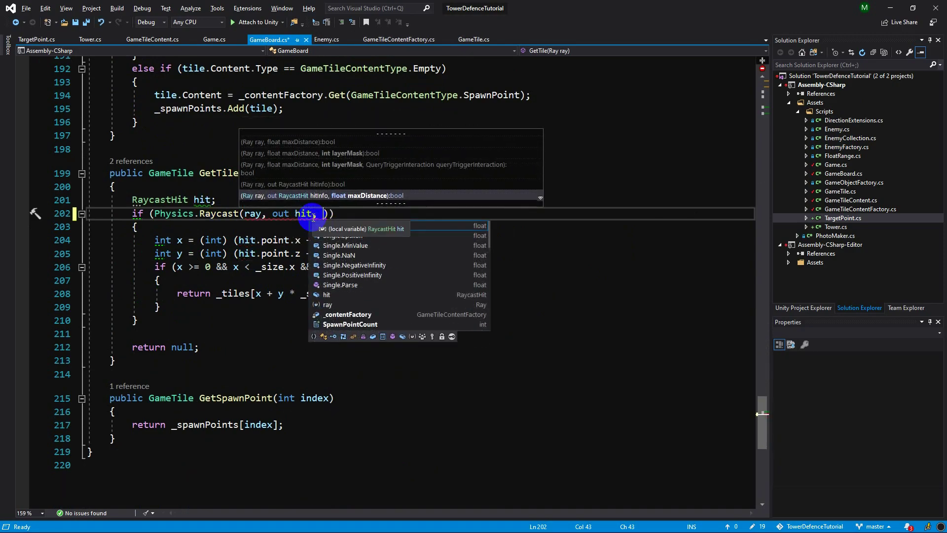
type("Value, 1")
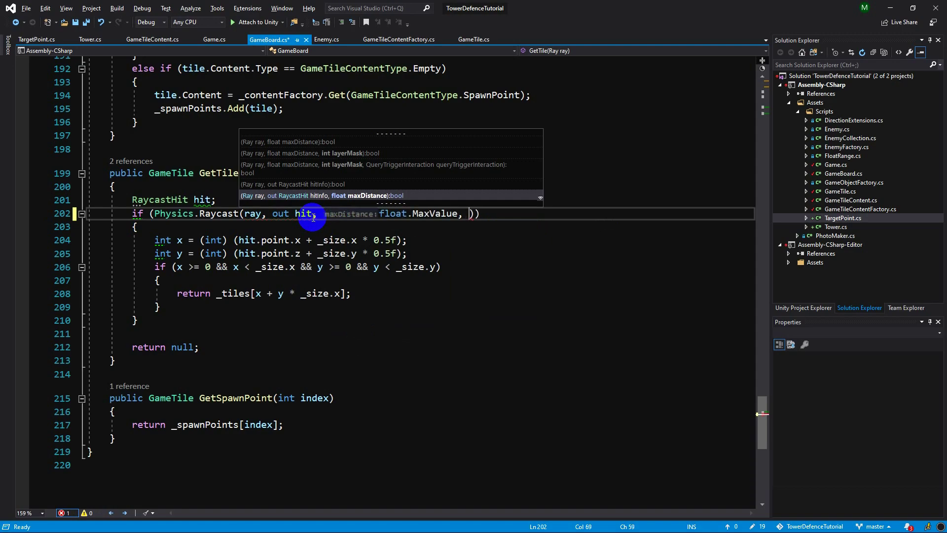
left_click(306, 293)
key("ctrl+s")
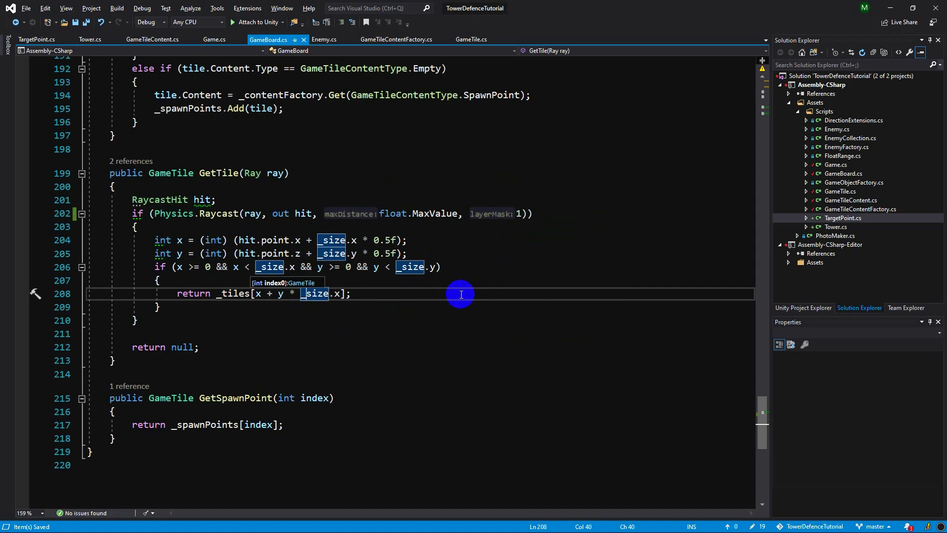
left_click(153, 40)
Step: Add an empty public virtual void GameUpdate() method after Recycle in GameTileContent.cs
left_click(201, 303)
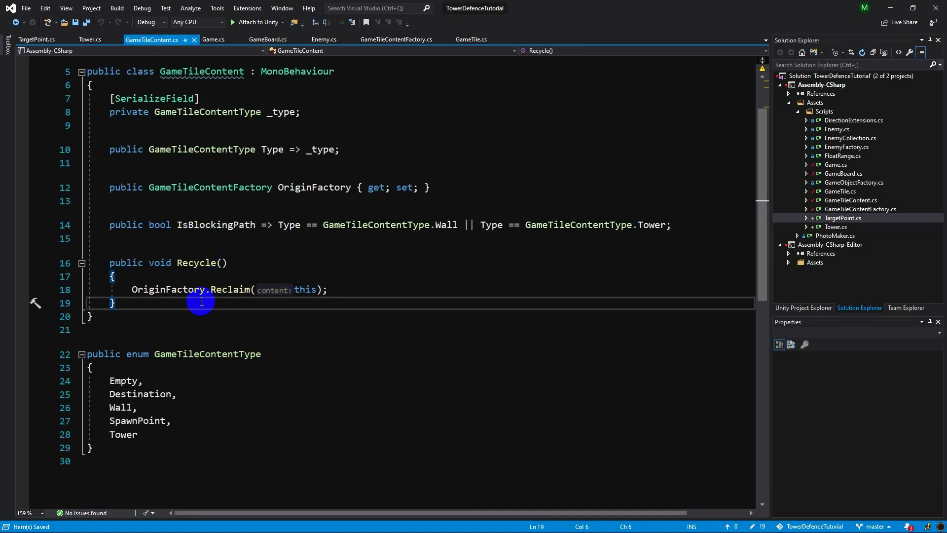
key("Return")
key("Return")
type("public virtual void Game")
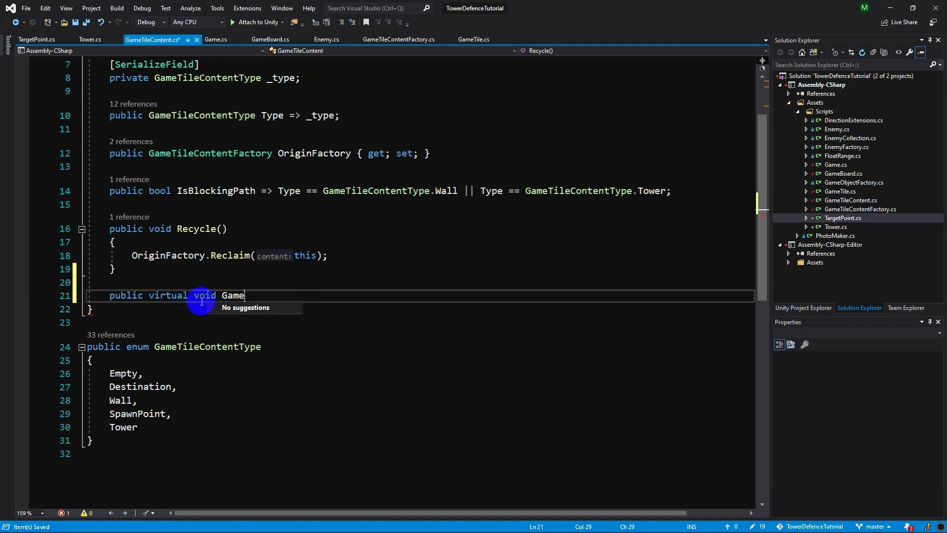
type("Update()")
key("Return")
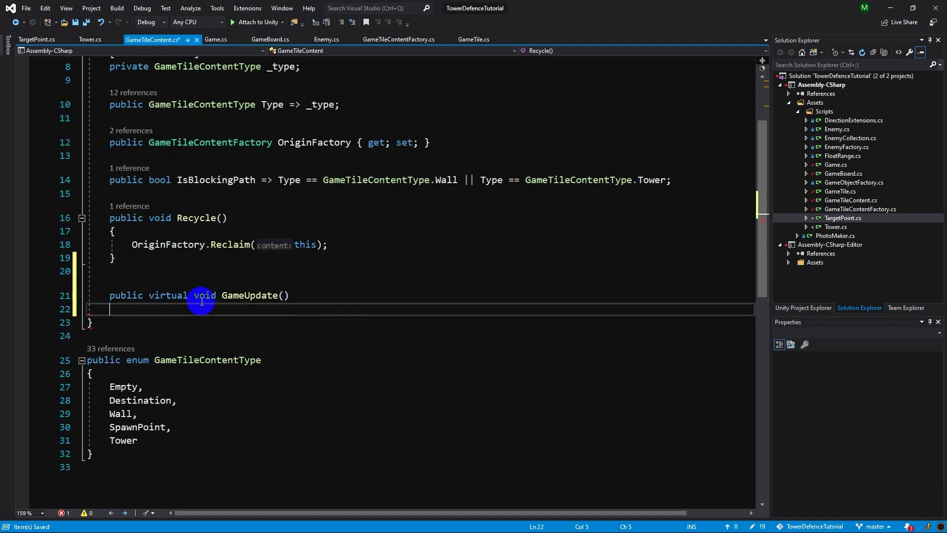
type("{")
key("Return")
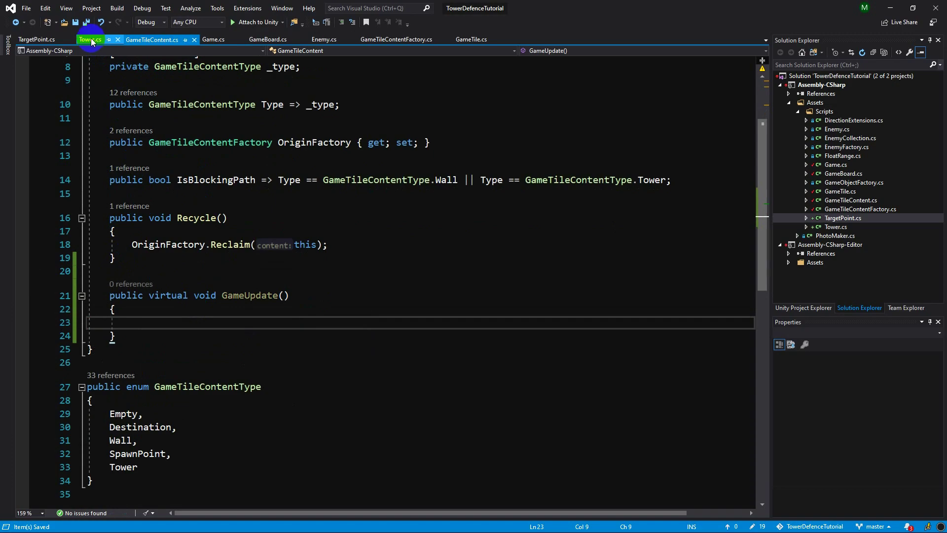
Step: Override GameUpdate in Tower.cs with an empty body, removing the base call, and save
left_click(92, 40)
left_click(171, 162)
key("Return")
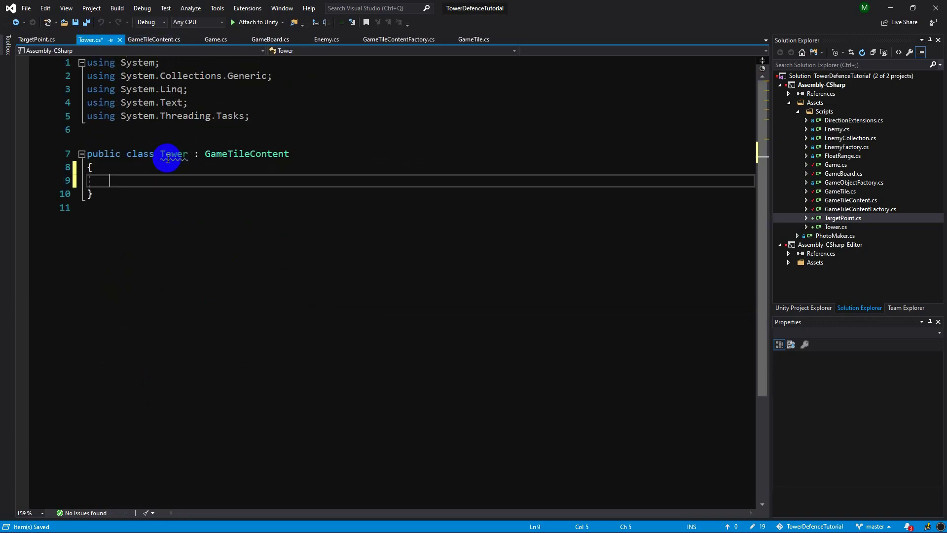
type("public ov")
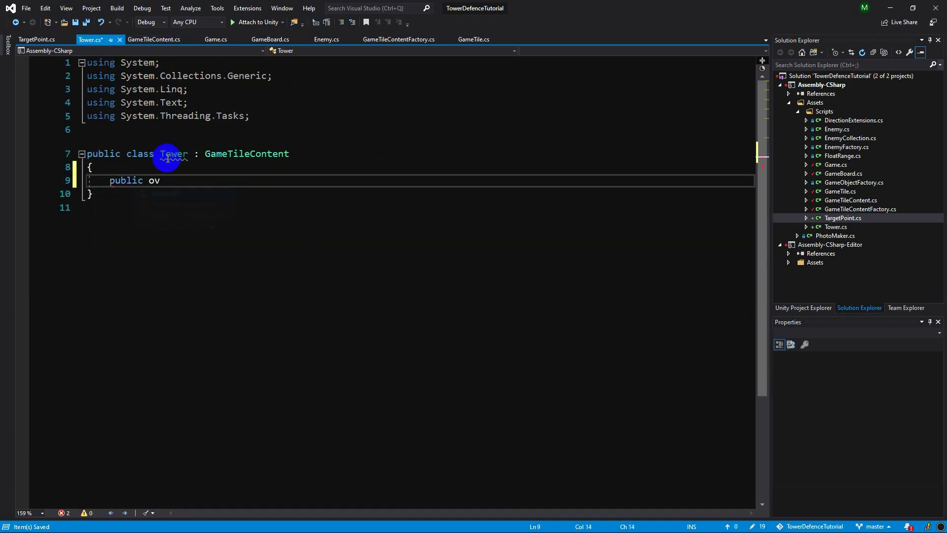
type("erride")
key("Down")
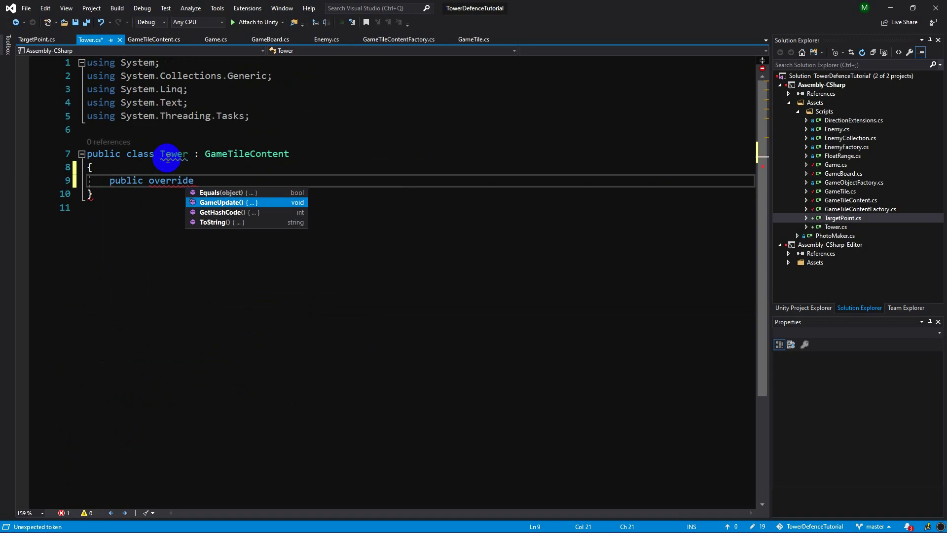
key("Return")
left_click_drag(132, 207, 265, 204)
key("BackSpace")
key("ctrl+s")
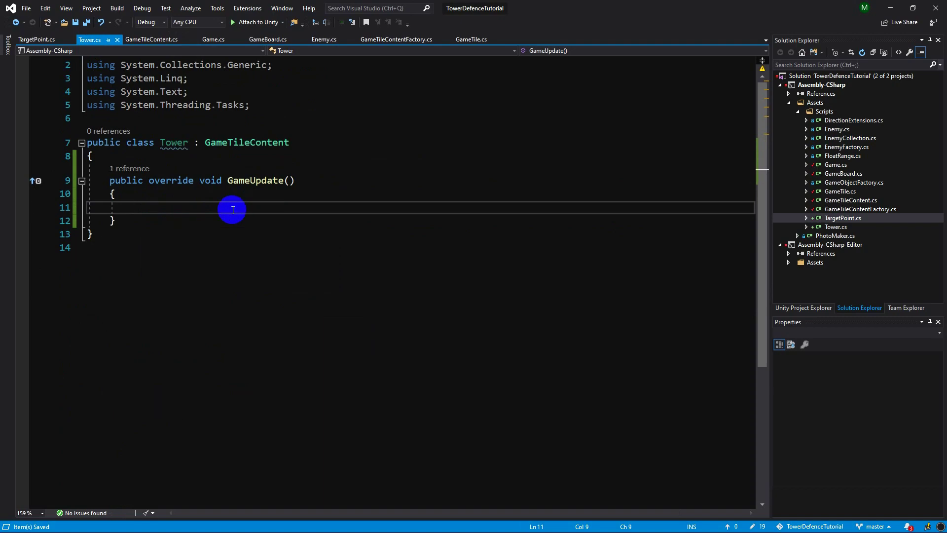
left_click(267, 39)
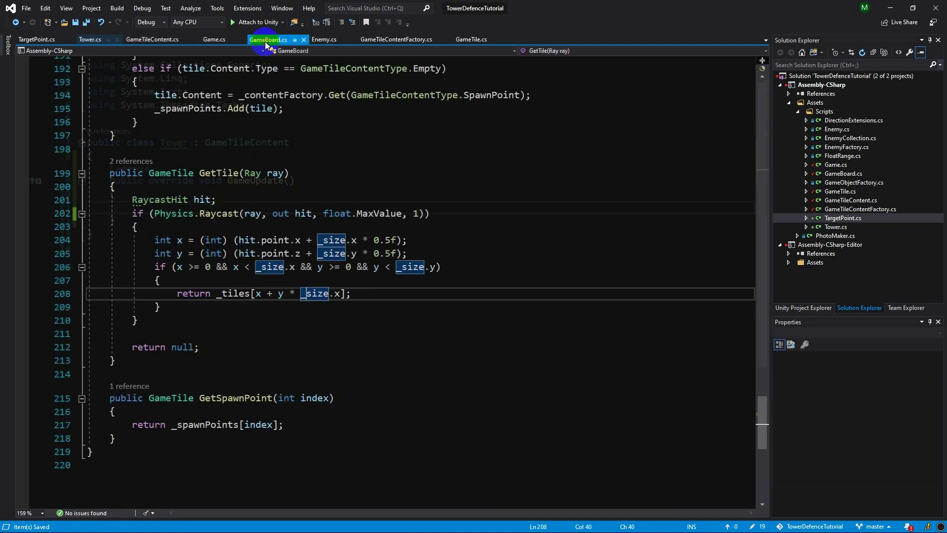
Step: Add a private List<GameTileContent> _contentToUpdate = new List<GameTileContent>() field below SpawnPointCount
left_click_drag(765, 399, 745, 89)
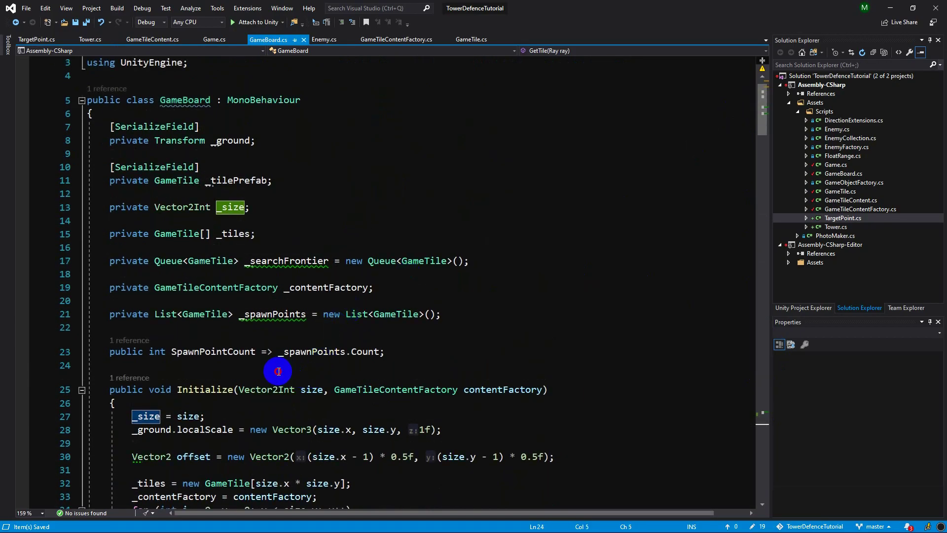
left_click(279, 367)
key("Return")
key("Return")
type("ivate List<G")
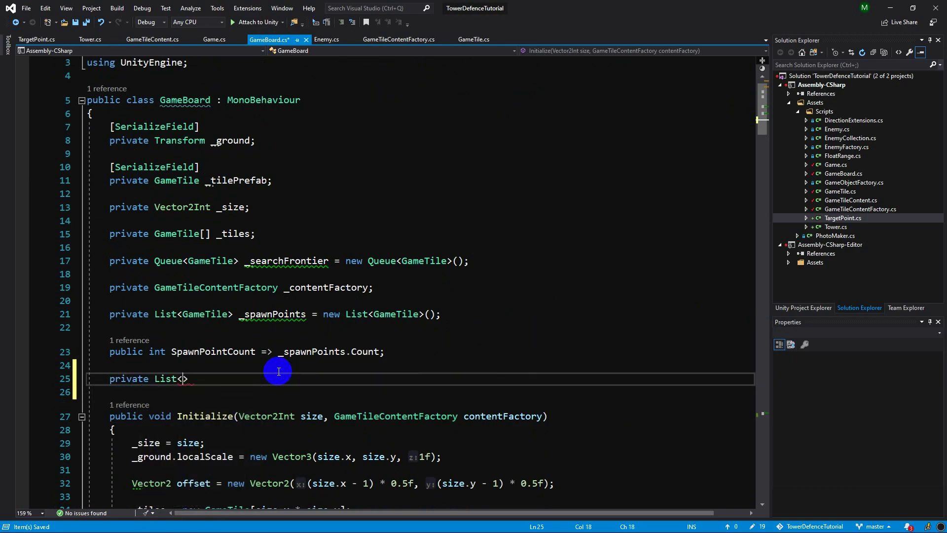
type("ameTileC")
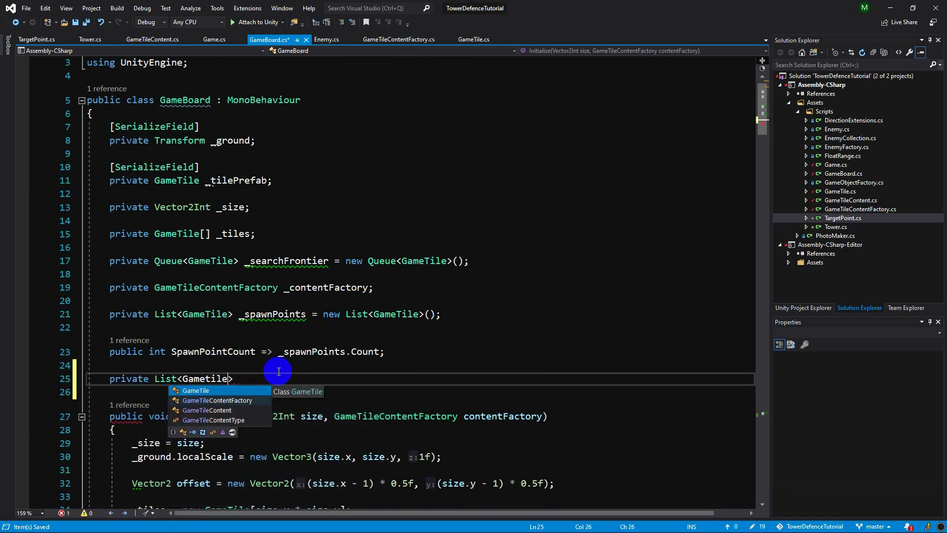
key("Tab")
type("cont")
type("ToUpdate = new ")
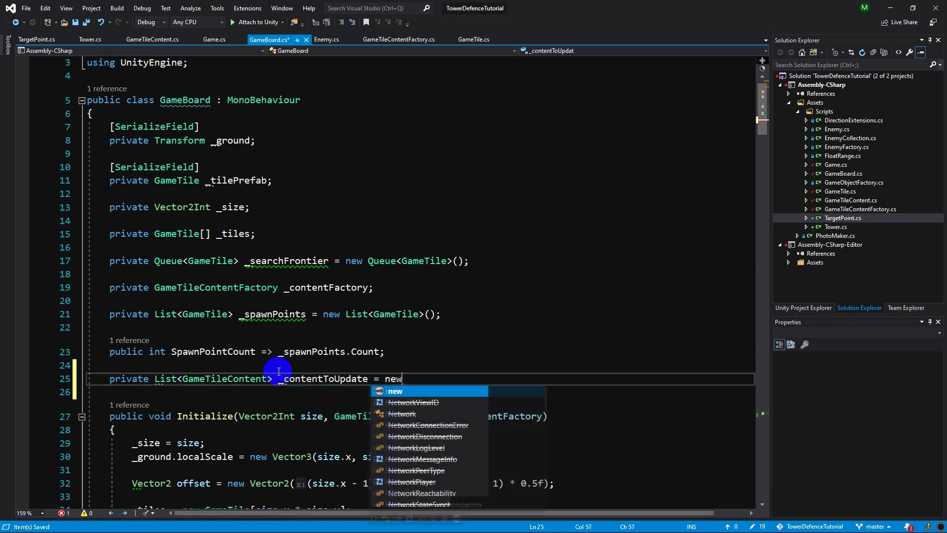
type("();")
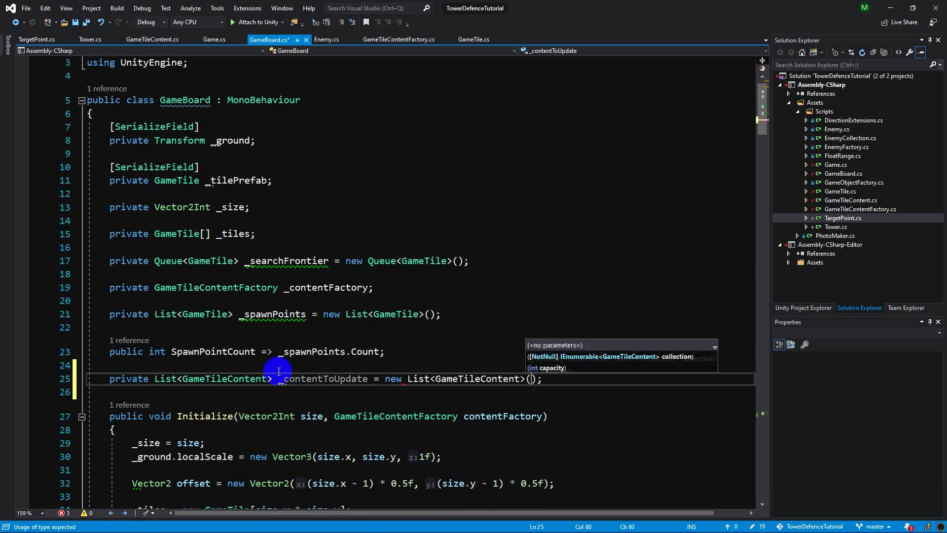
left_click(302, 379)
Step: Begin a new public void method starting with 'Ga' below the Initialize method
scroll(326, 300, "down", 6)
scroll(302, 300, "down", 3)
scroll(270, 323, "down", 6)
left_click(165, 351)
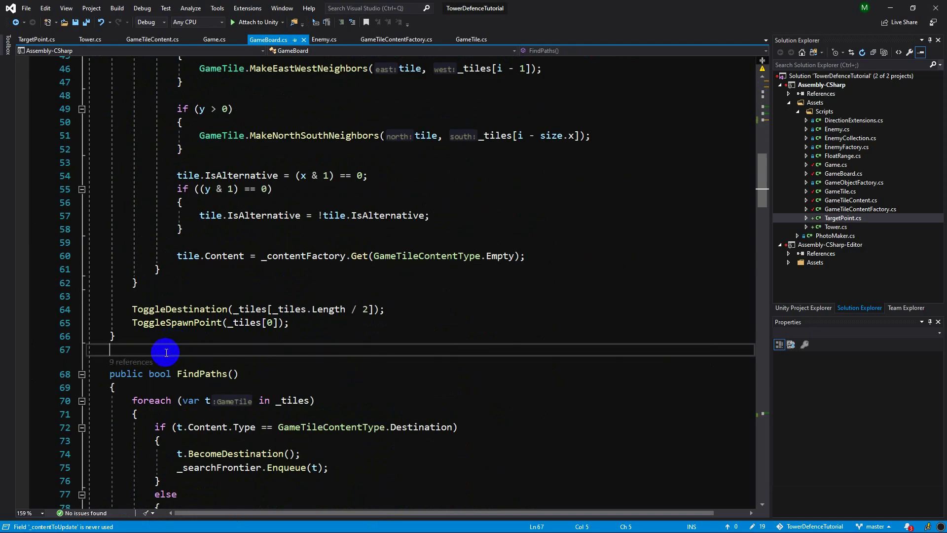
key("Return")
key("Return")
key("Up")
type("ublic void Game")
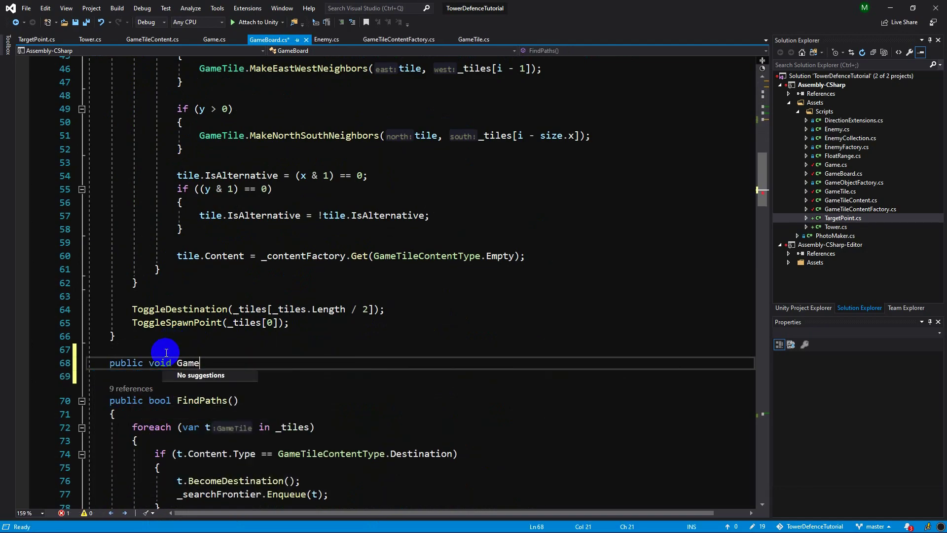
type("()")
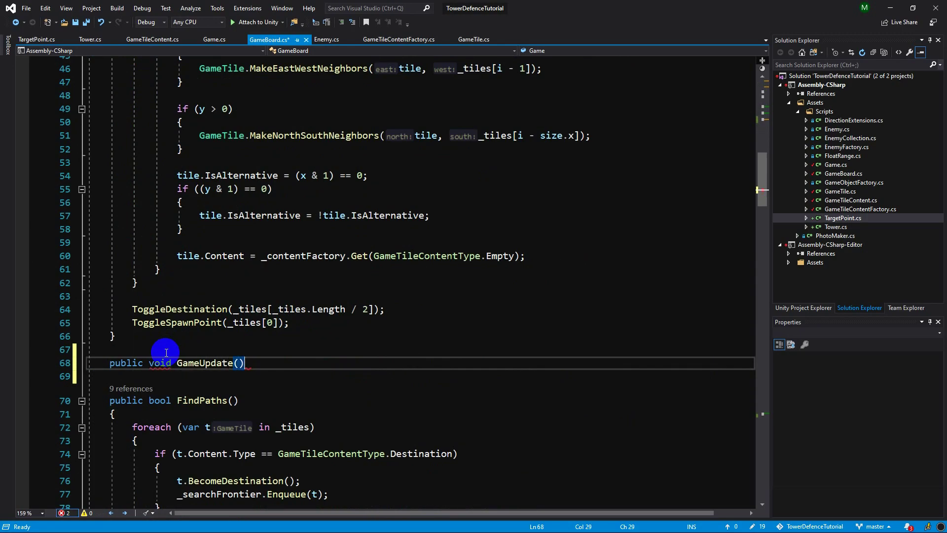
Step: Open the GameUpdate body and add a for loop running from 0 to _contentToUpdate.Count
key("Return")
type("{")
key("Return")
type("for")
key("Tab")
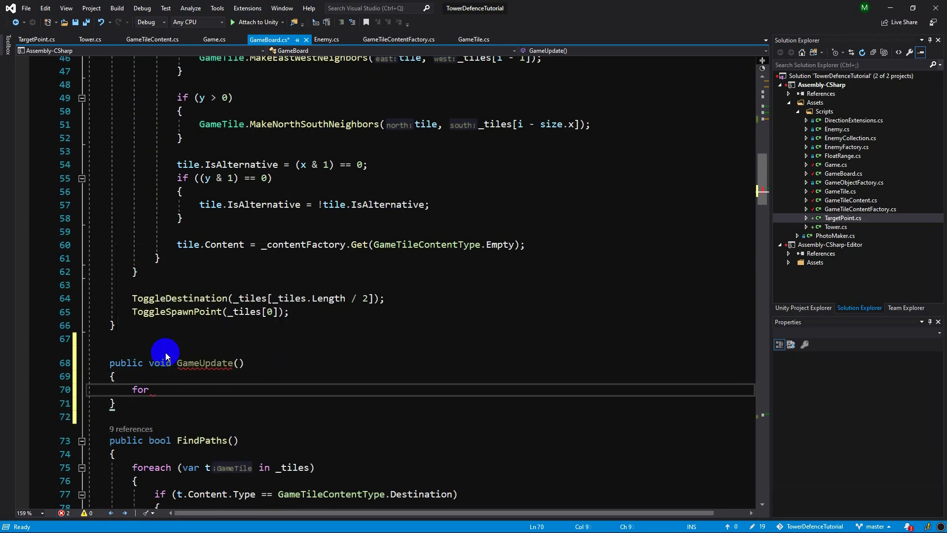
key("Tab")
key("Tab")
type("_contentToUpdate")
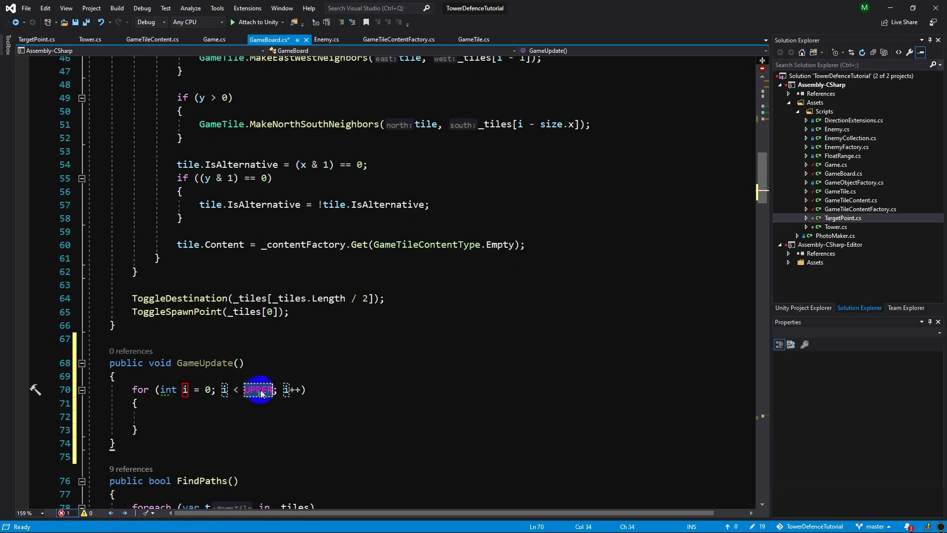
key("Escape")
scroll(371, 337, "down", 1)
type(".l")
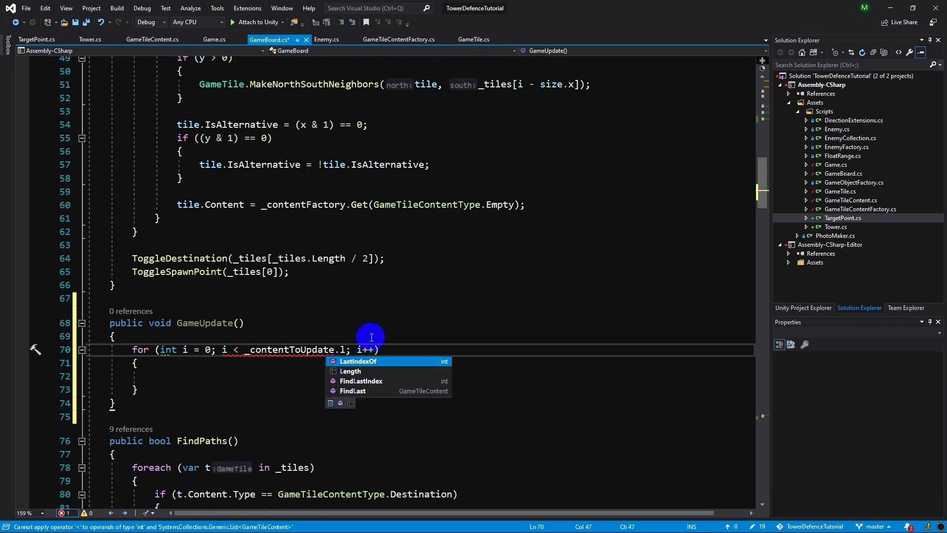
key("Escape")
type("co")
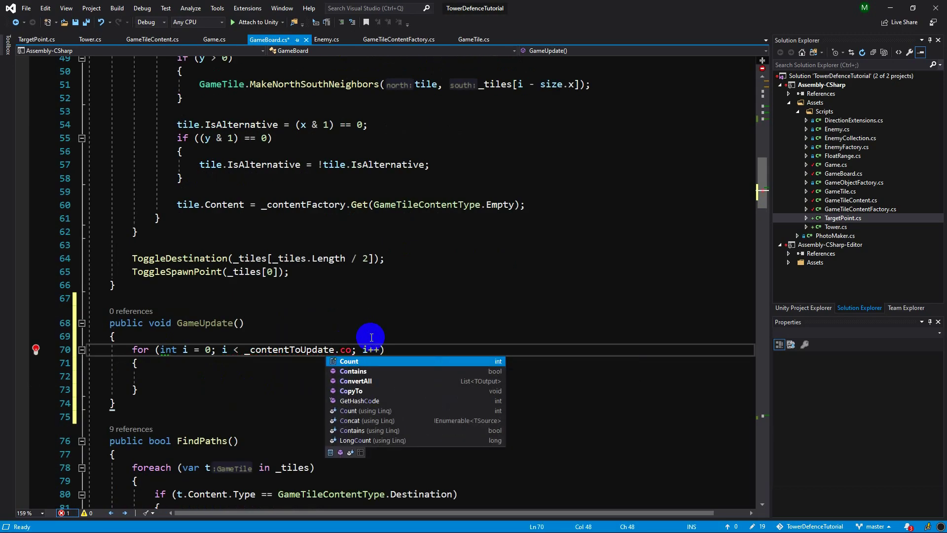
key("Tab")
Step: Call _contentToUpdate[i].GameUpdate(); inside the loop and save GameBoard.cs
left_click(202, 376)
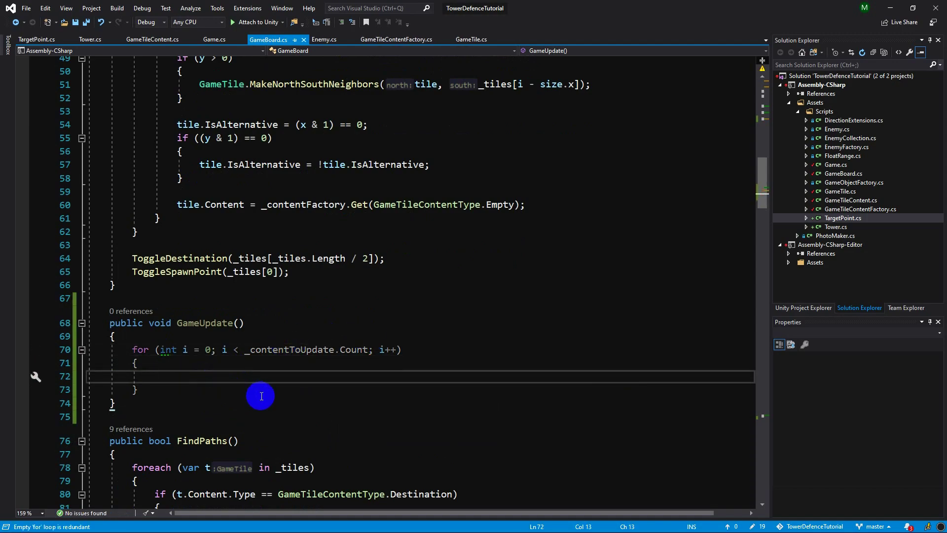
type("_contentToUpdate[i].")
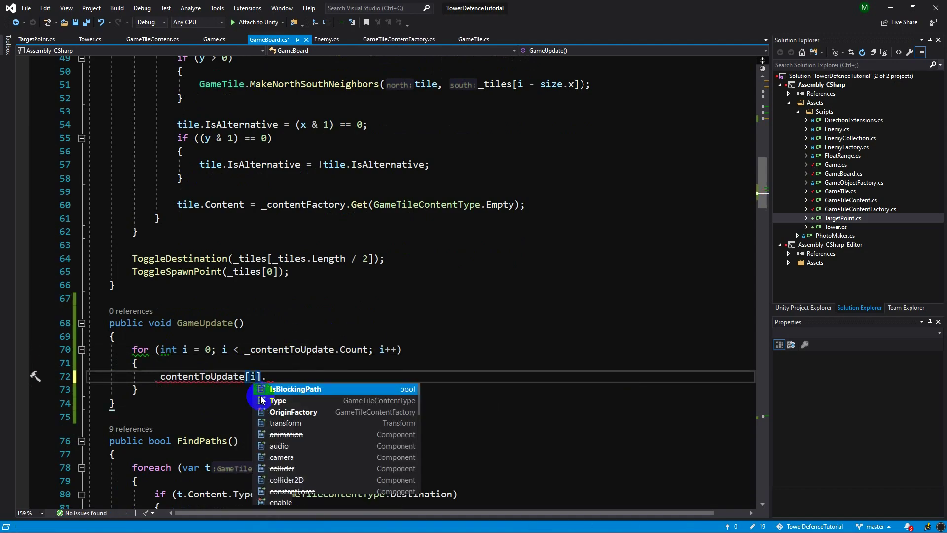
type("game")
double_click(261, 400)
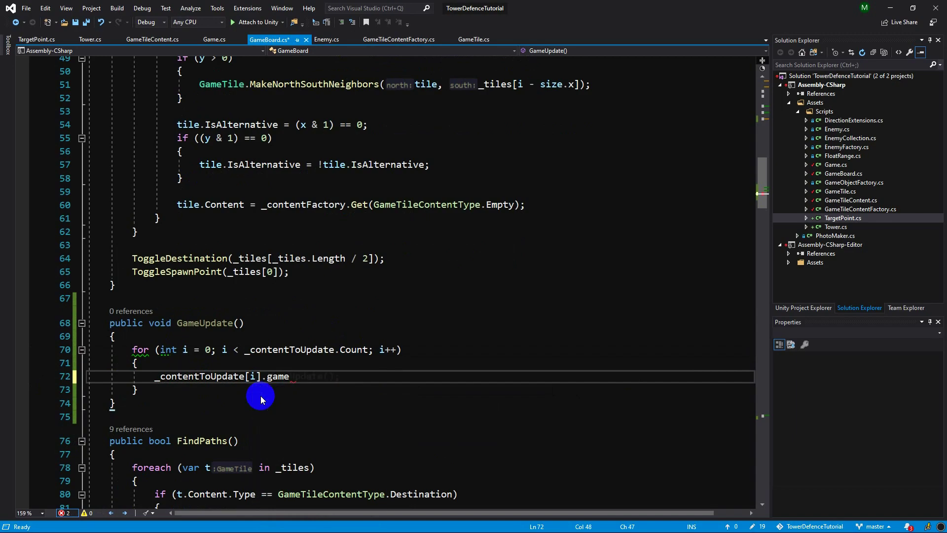
type("();")
key("ctrl+s")
left_click(291, 327)
double_click(203, 375)
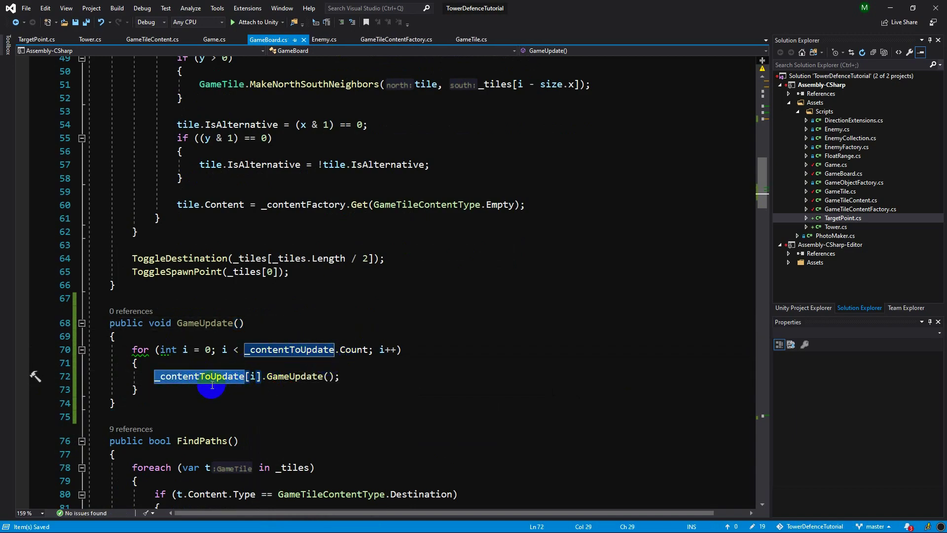
mouse_move(208, 380)
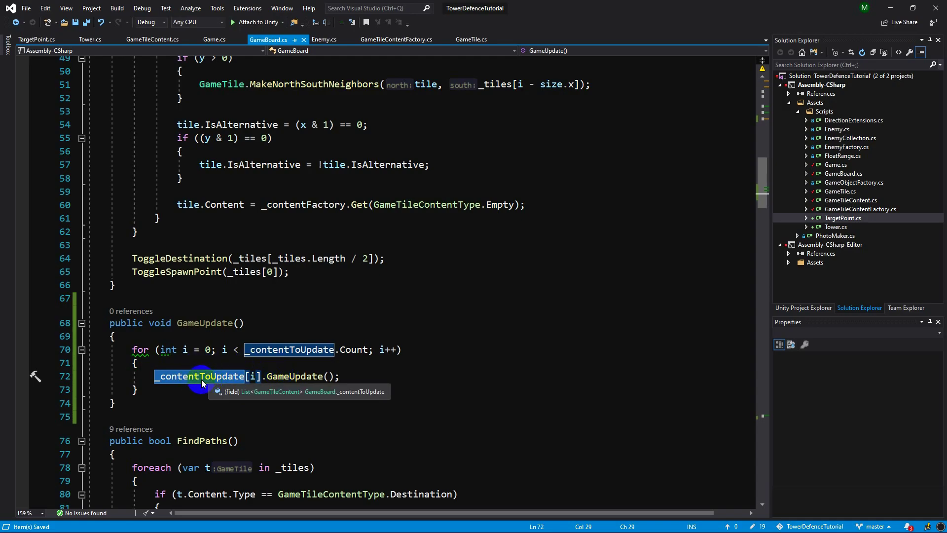
scroll(201, 380, "down", 4)
left_click(229, 321)
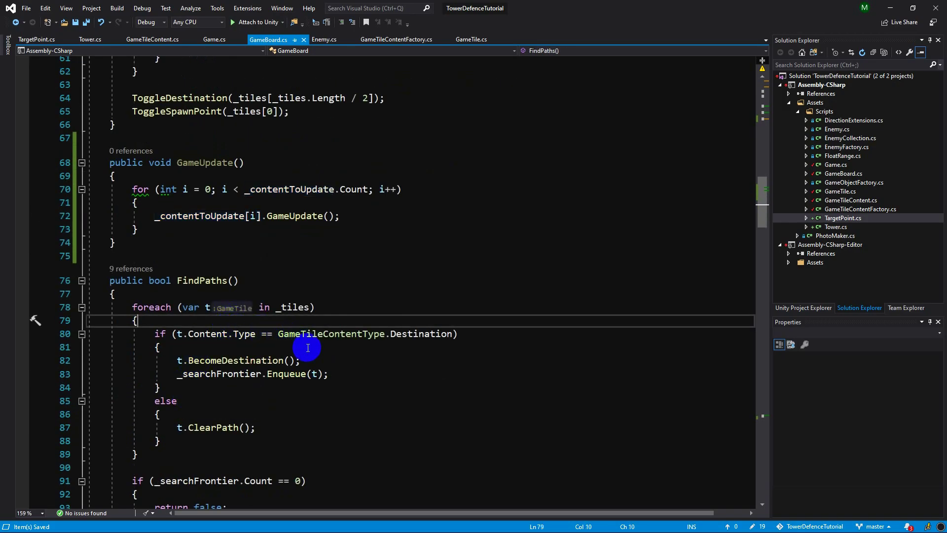
Step: In ToggleTower's tower-removal branch, add _contentToUpdate.Remove(tile.Content) and save
scroll(306, 349, "down", 1)
scroll(306, 341, "down", 15)
scroll(308, 338, "down", 6)
scroll(309, 335, "down", 2)
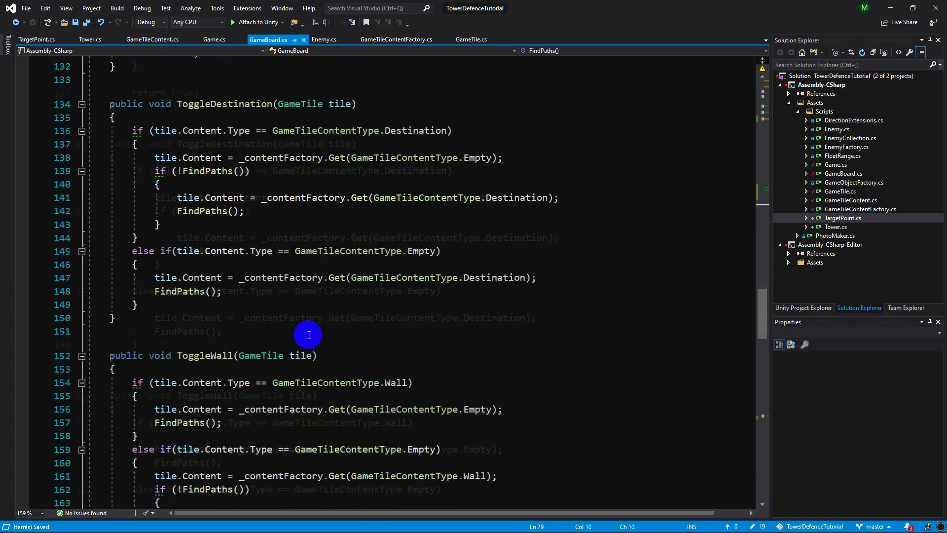
scroll(308, 335, "down", 6)
scroll(306, 336, "down", 5)
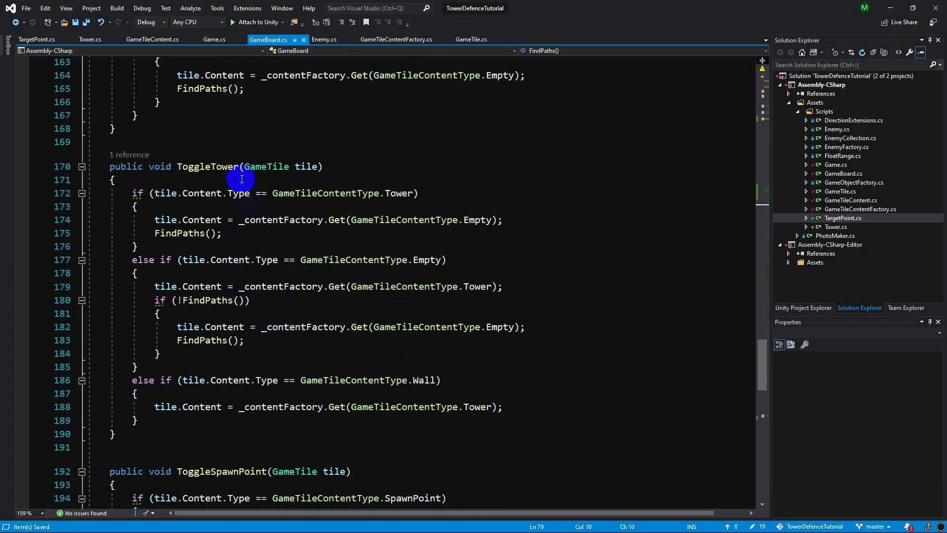
scroll(241, 207, "down", 2)
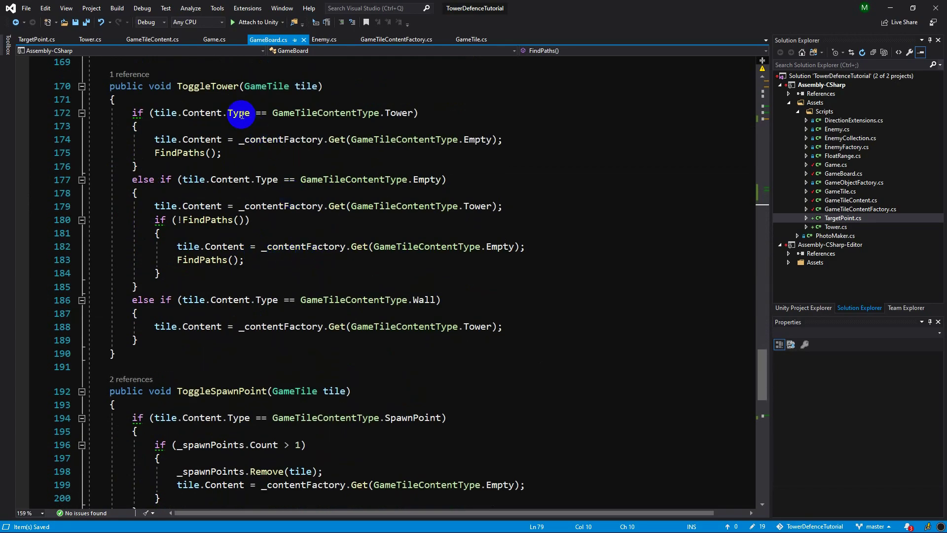
left_click(527, 153)
left_click(483, 127)
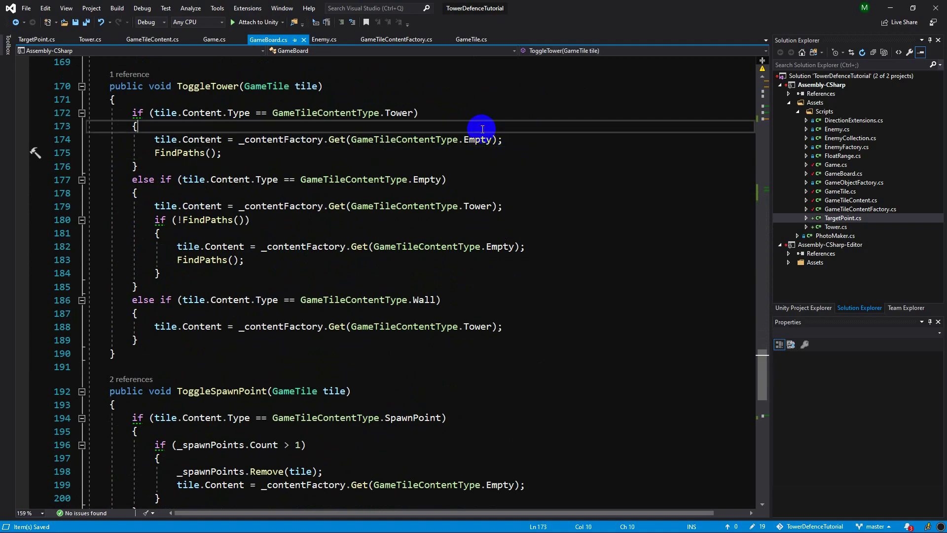
key("Return")
type("v")
key("Escape")
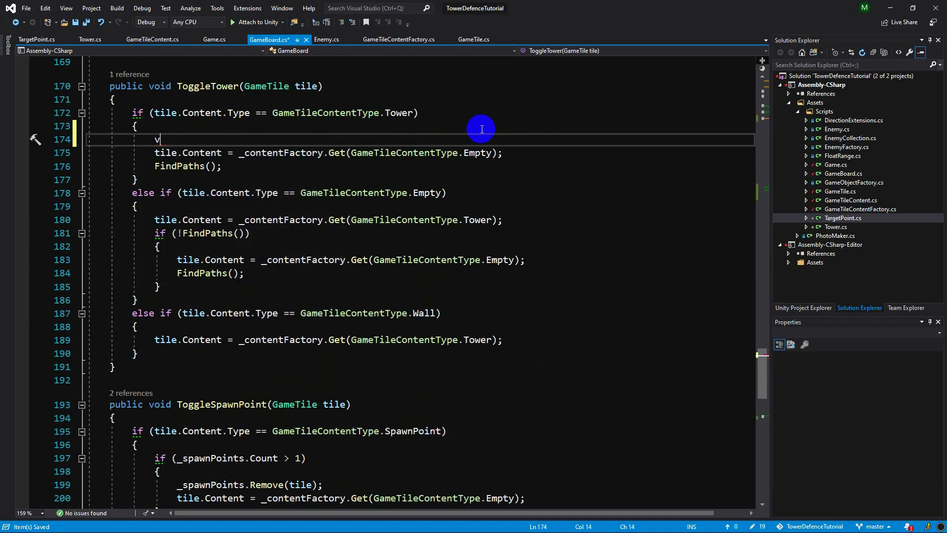
type(".remove")
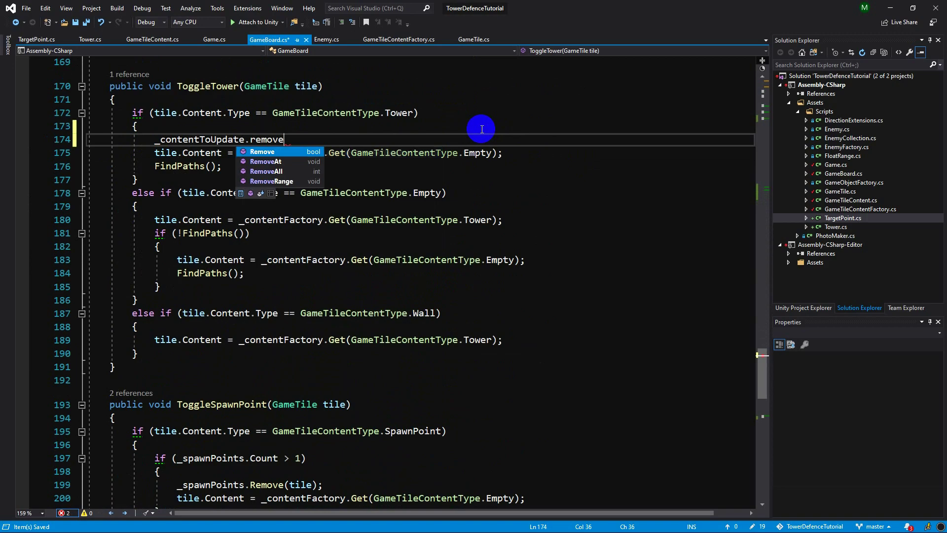
type("(tile)")
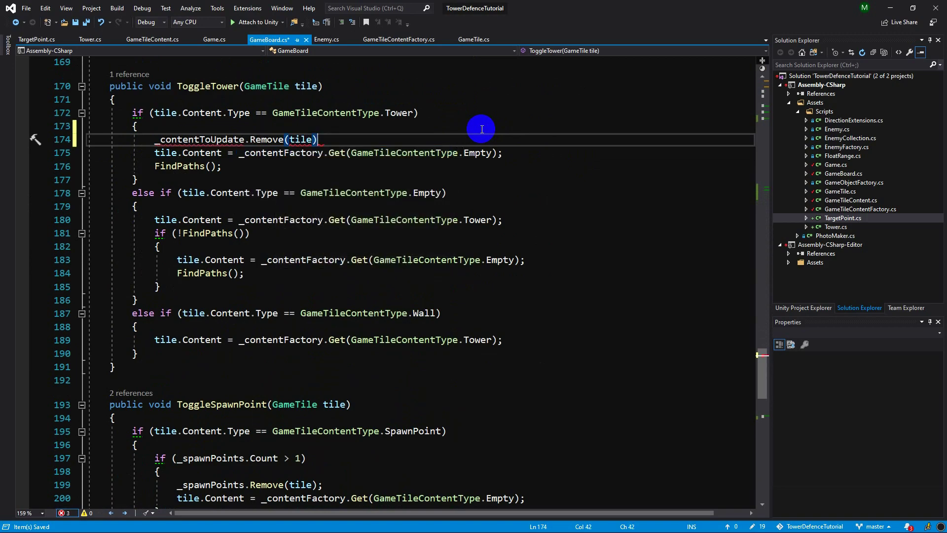
key("Left")
key("Left")
type(".cont")
key("Tab")
key("ctrl+s")
Step: In the tower-placement branch, add _contentToUpdate.Add(tile.Content) and save
left_click(179, 289)
left_click(512, 223)
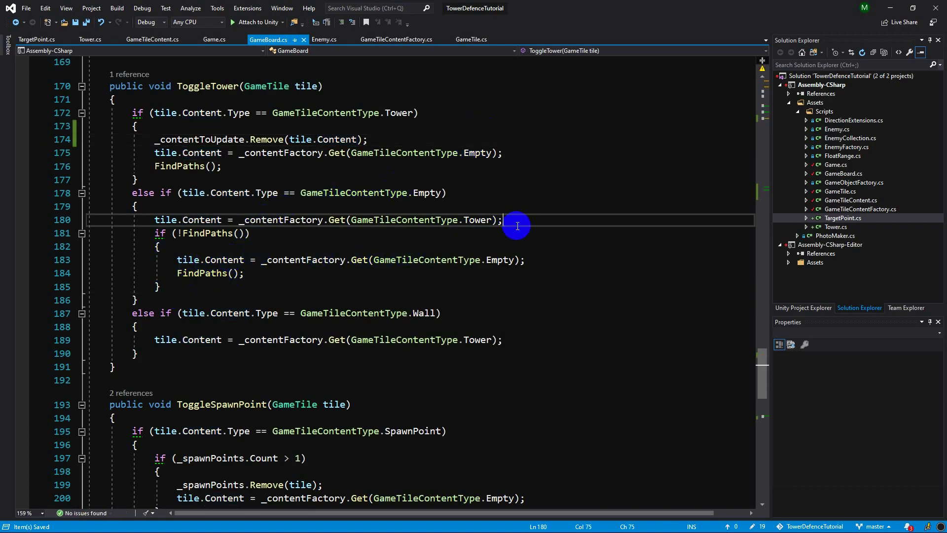
key("Return")
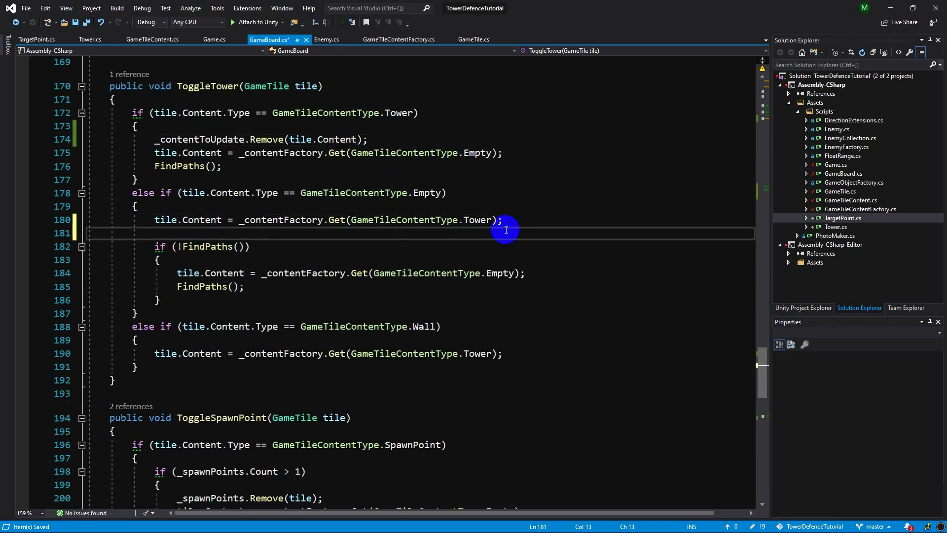
type("_contentToUpdate.ad(")
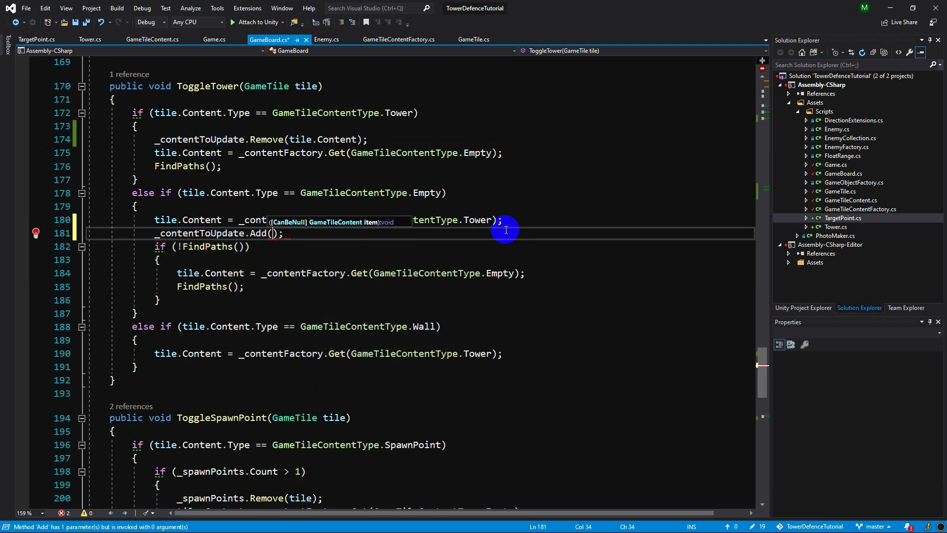
type("tile.cont")
key("Tab")
key("ctrl+s")
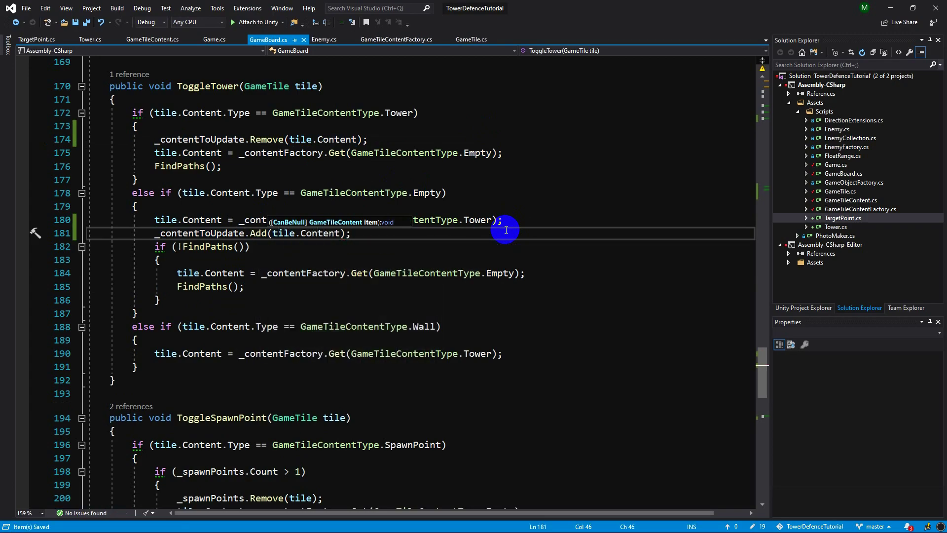
Step: Add an else block after the FindPaths check and move the revert lines into it
left_click_drag(351, 234, 157, 235)
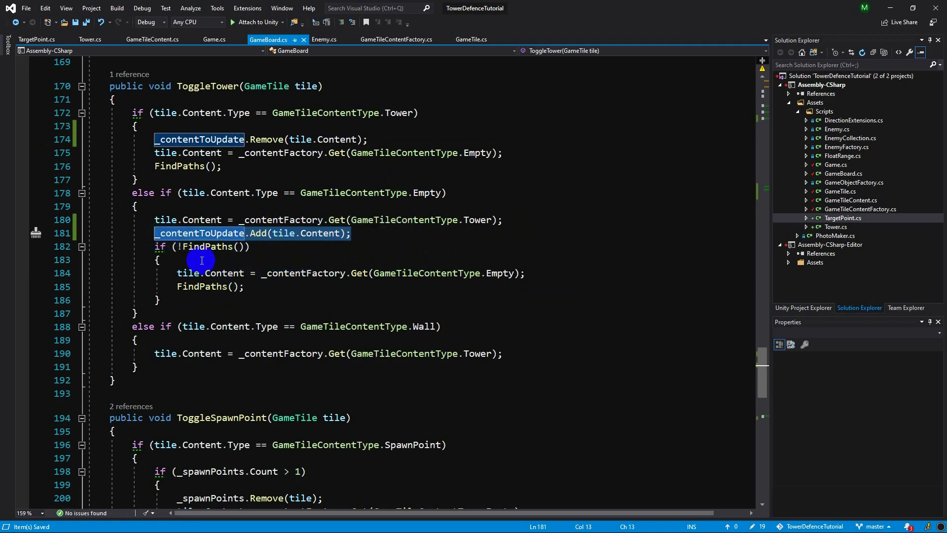
left_click_drag(154, 246, 194, 291)
left_click(197, 296)
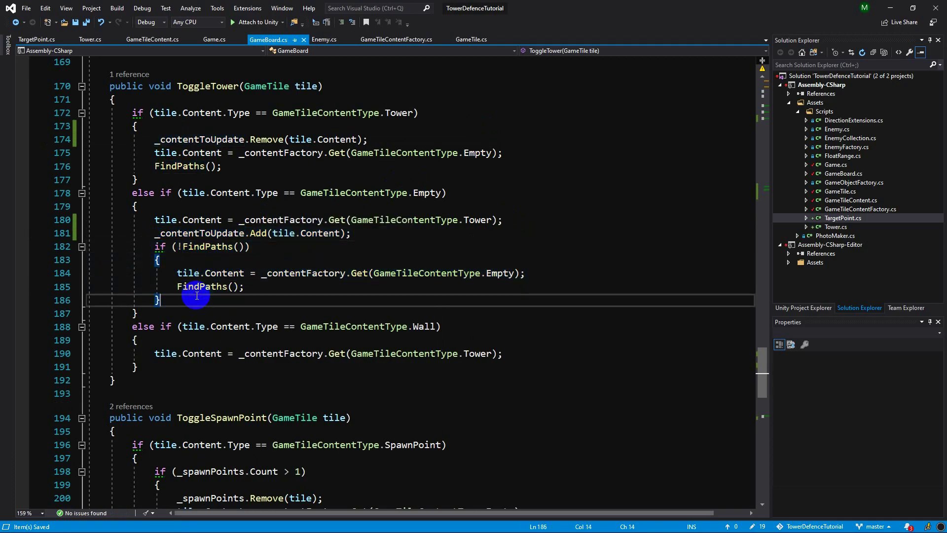
key("Return")
type("el")
key("Tab")
key("Tab")
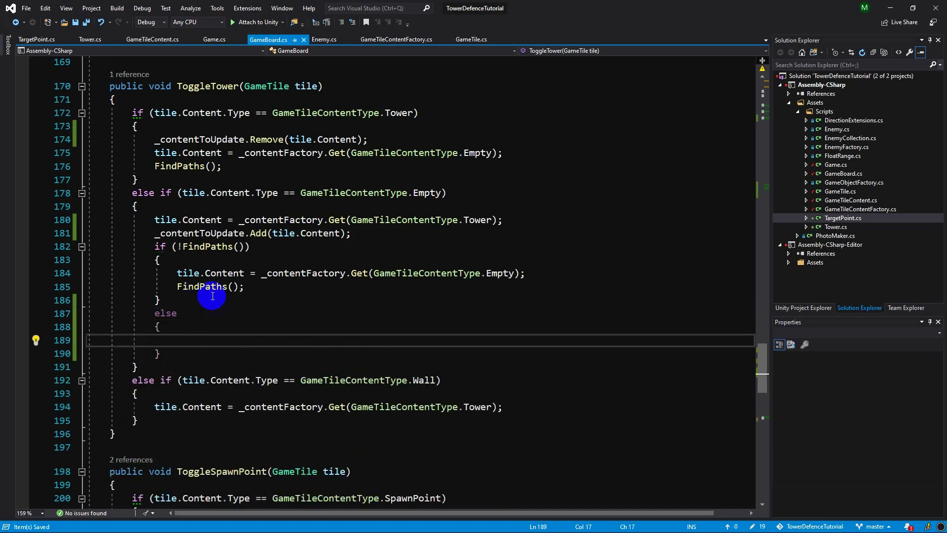
left_click_drag(177, 273, 253, 288)
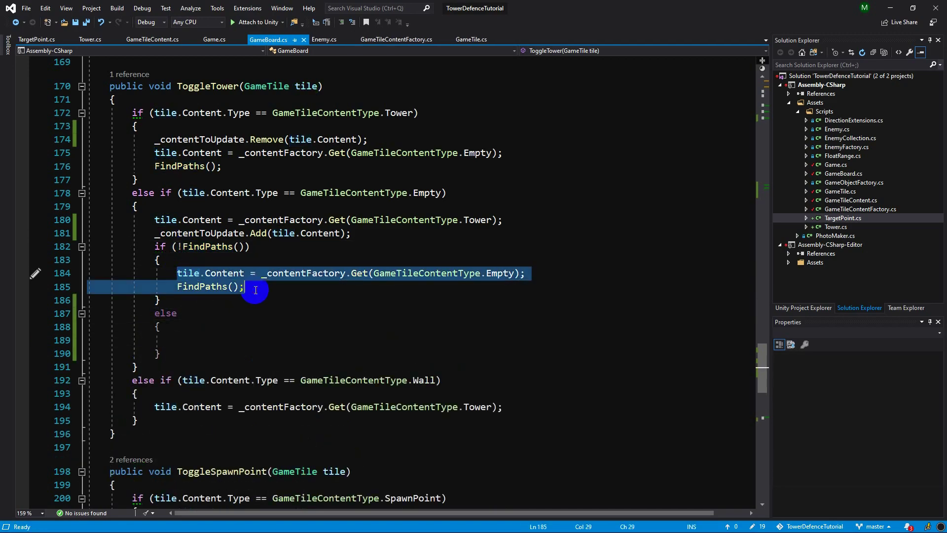
key("ctrl+x")
left_click(181, 327)
key("ctrl+v")
key("ctrl+s")
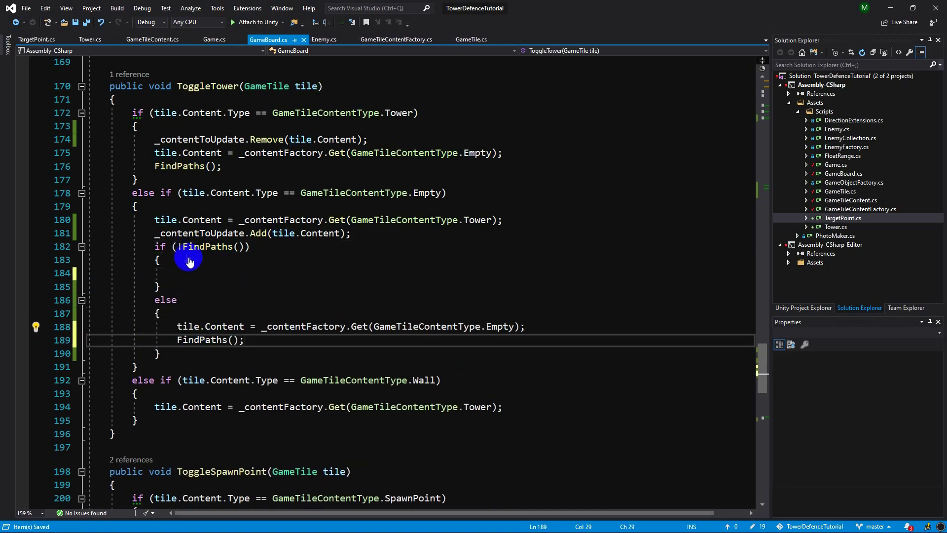
Step: Change the condition to if (FindPaths()) and move the Add call inside that block
left_click(183, 247)
key("BackSpace")
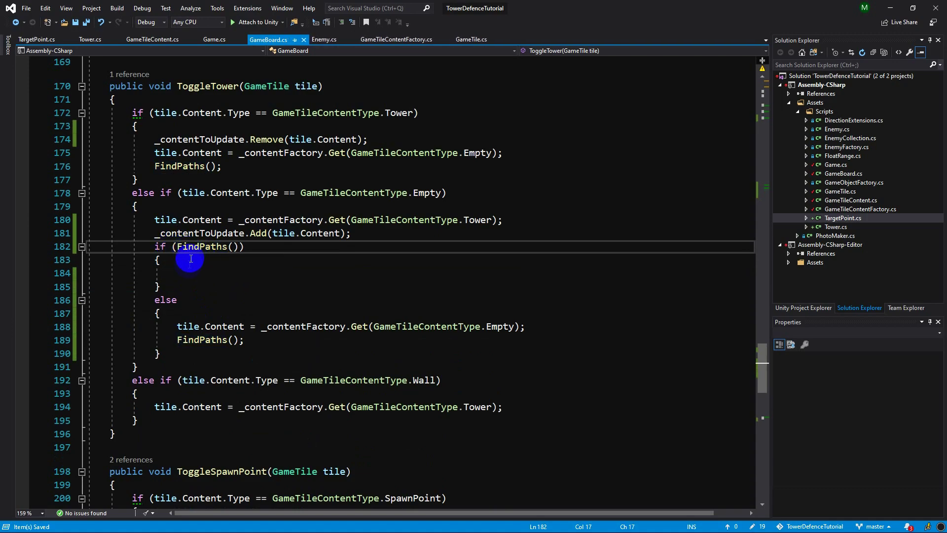
left_click_drag(177, 247, 233, 252)
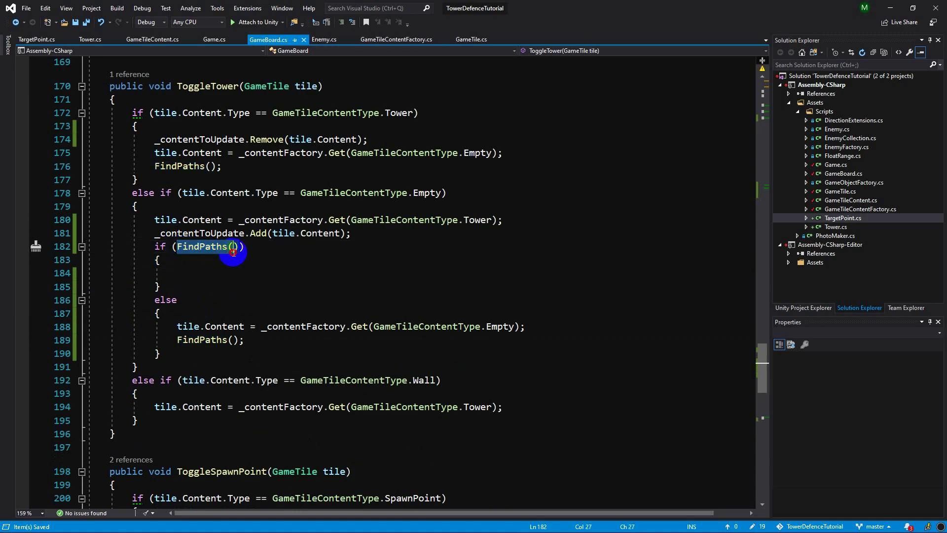
left_click(149, 233)
left_click(387, 235, "shift")
mouse_move(246, 233)
left_mouse_down()
mouse_move(191, 288)
mouse_move(216, 273)
left_mouse_up()
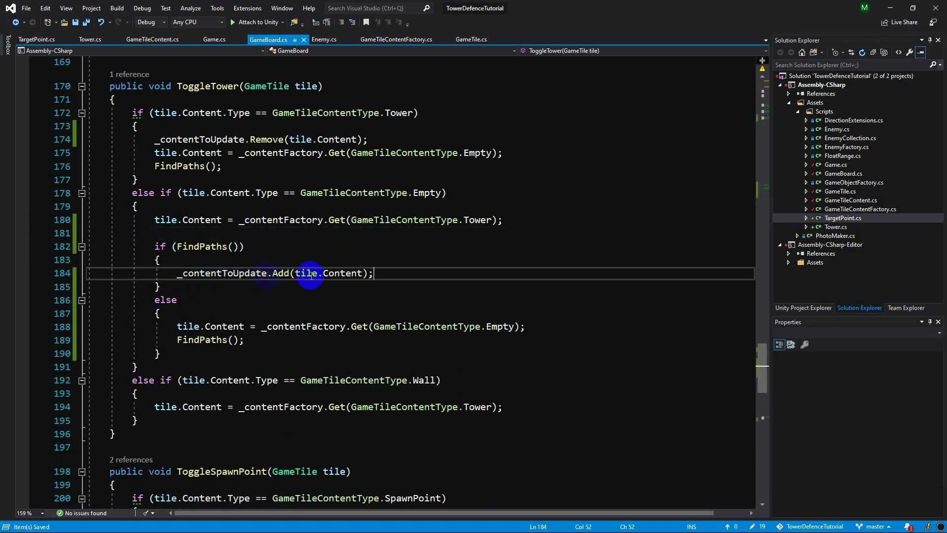
left_click(230, 242)
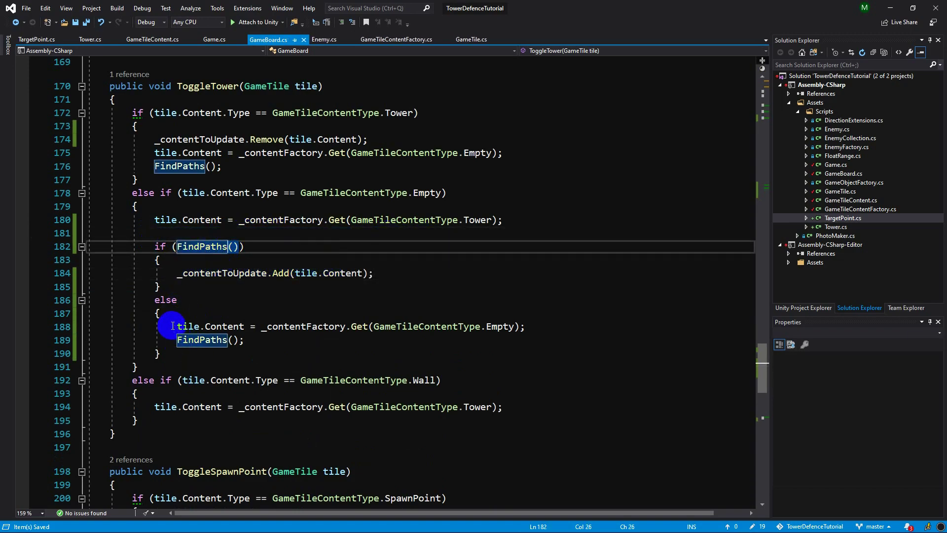
left_click_drag(172, 326, 273, 345)
Step: Paste the _contentToUpdate.Add(tile.Content) call into the wall-to-tower branch as well
left_click(202, 247)
left_click(177, 273)
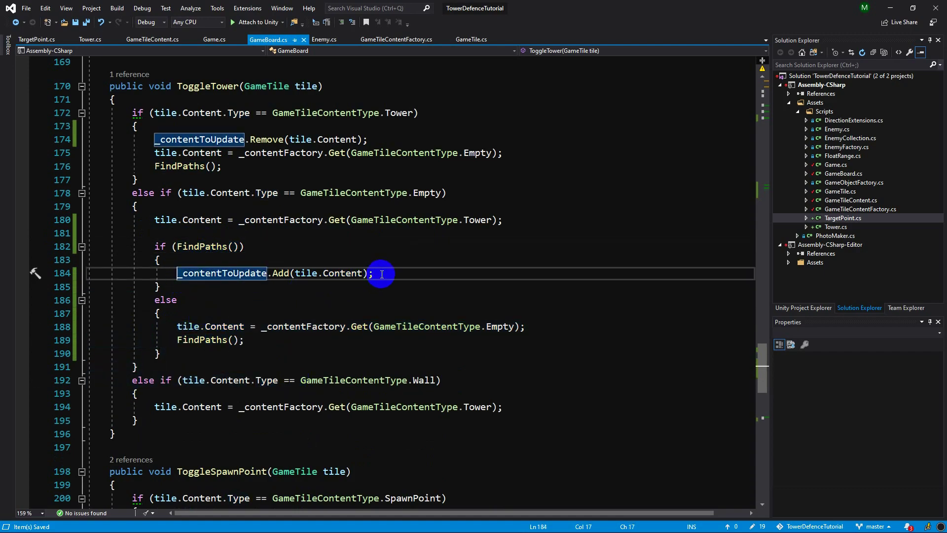
scroll(296, 321, "down", 2)
left_click(510, 324)
key("Return")
key("ctrl+v")
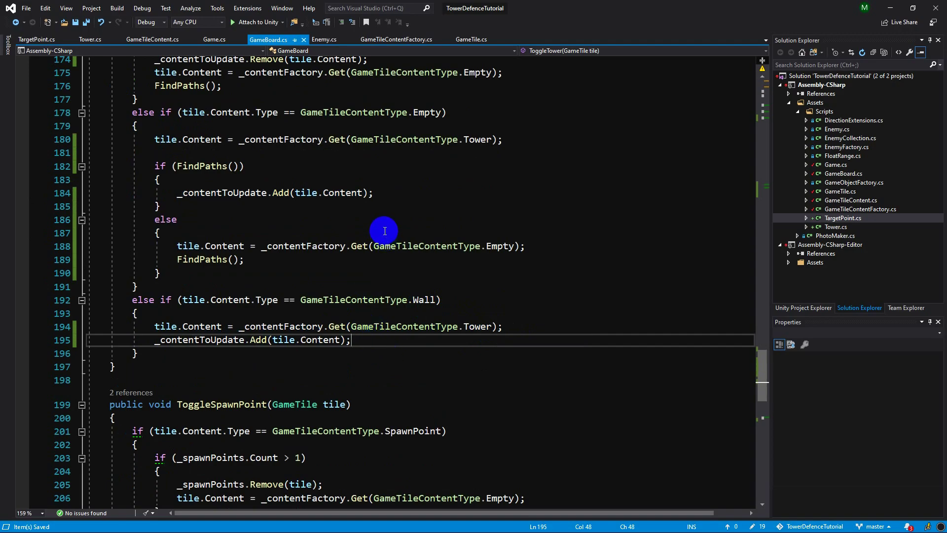
left_click(214, 40)
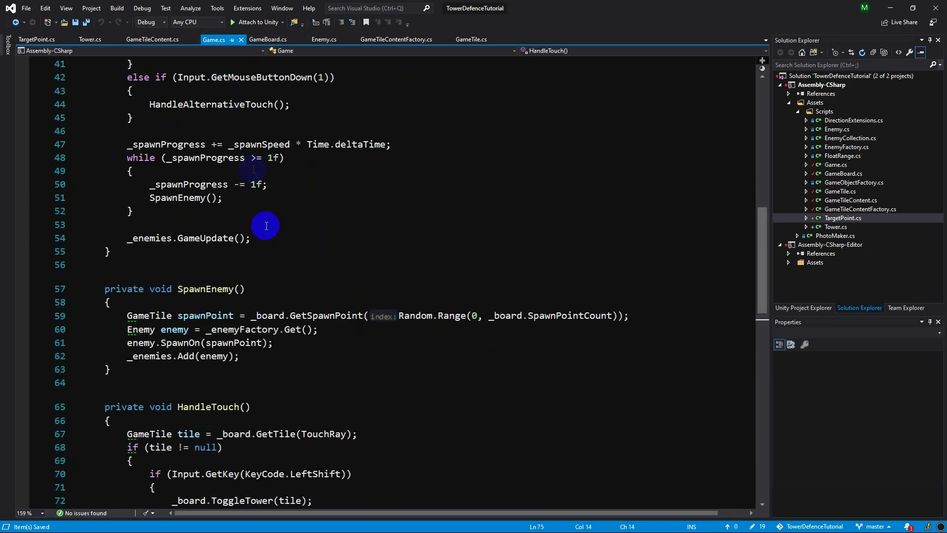
Step: Below _enemies.GameUpdate() in Update, begin typing the _board.GameUpdate() call
scroll(311, 302, "up", 2)
scroll(184, 328, "down", 1)
left_click(276, 276)
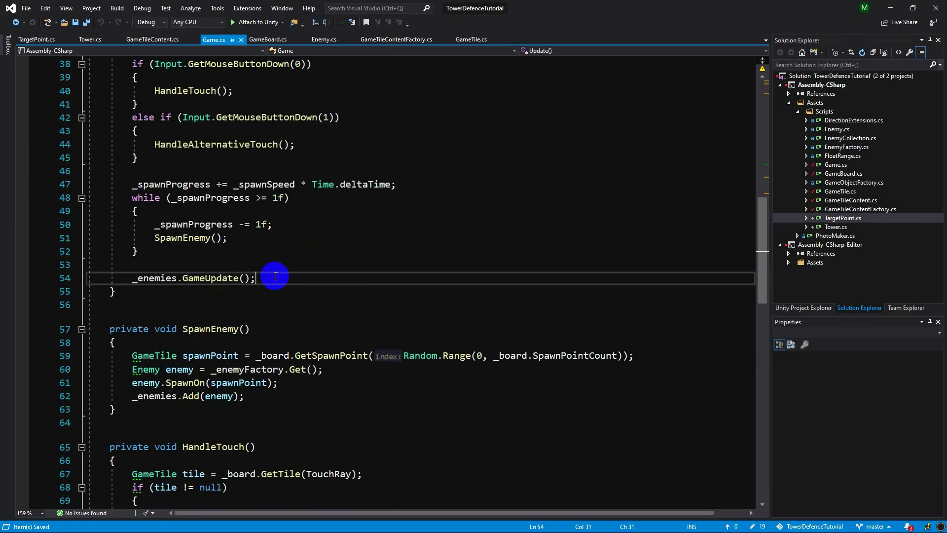
key("Return")
type("_board.GameUpdate();")
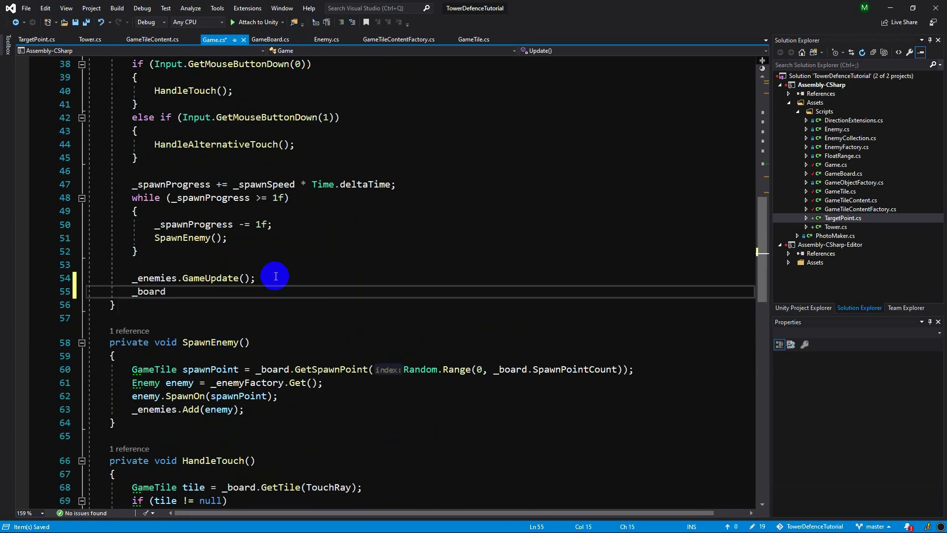
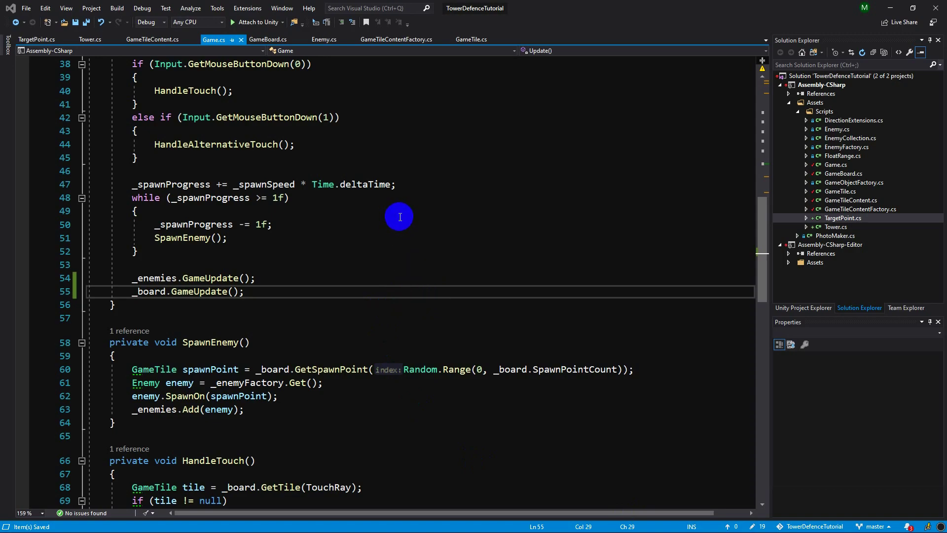
Step: In Tower.cs, add a [SerializeField] attribute on a new line inside the Tower class
left_click(91, 40)
left_click(238, 155)
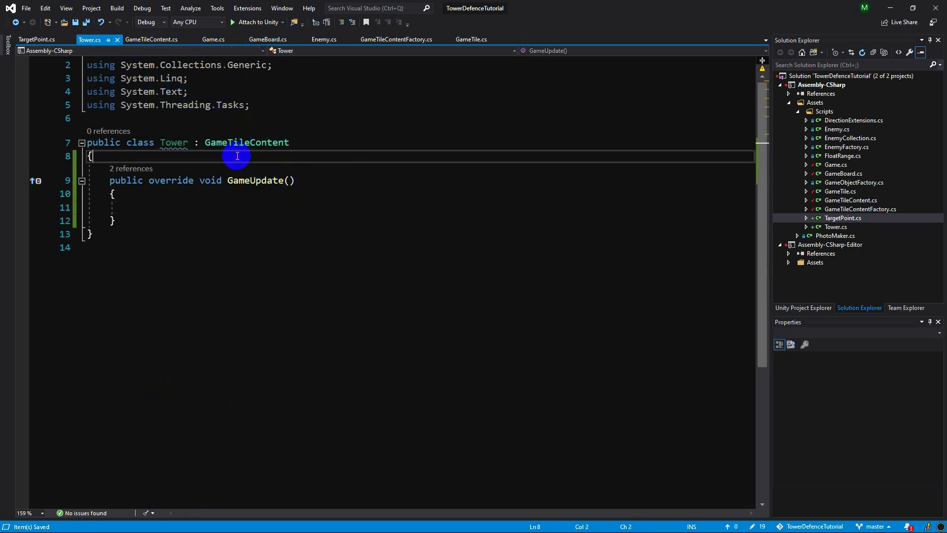
key("Return")
key("Return")
key("Up")
type("[se")
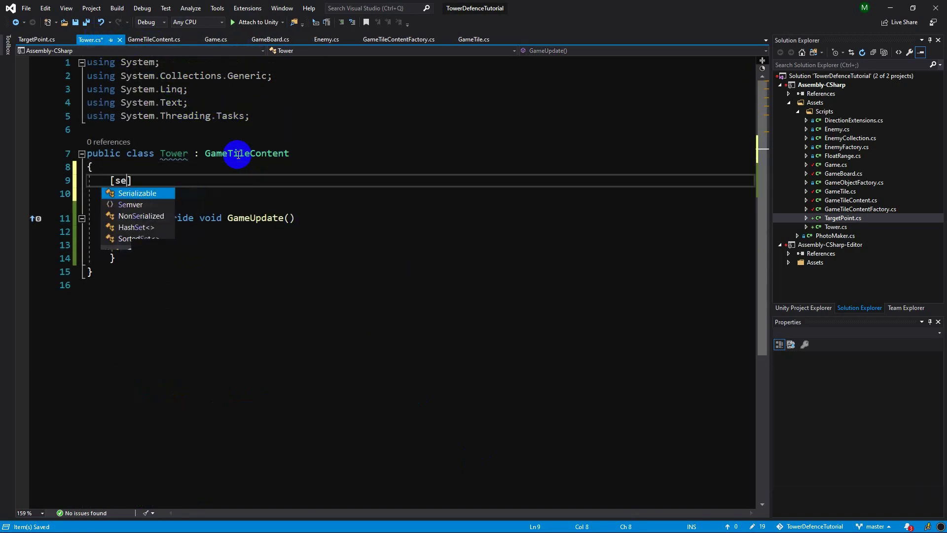
type("r")
key("Escape")
key("Tab")
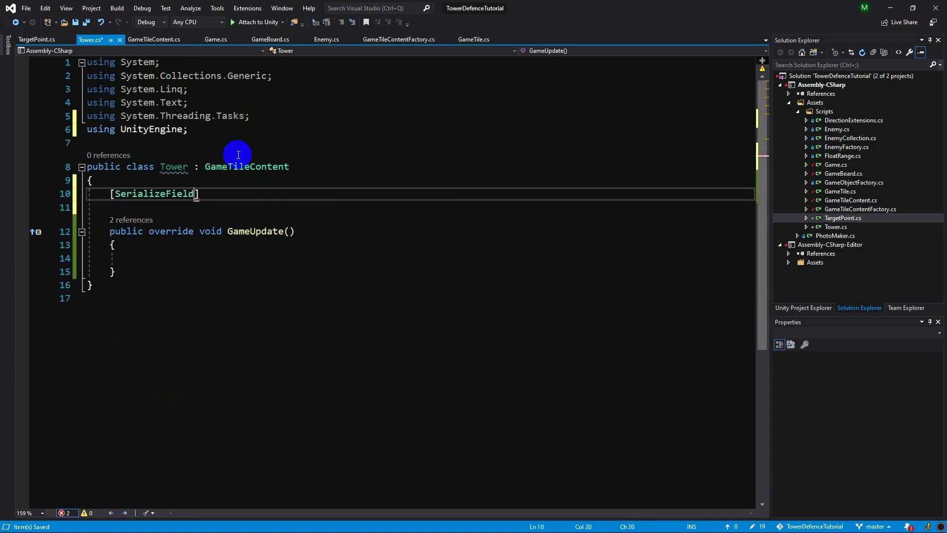
Step: Add Range(1.5f, 10.5f) and declare private float _targetingRange = 1.5f; then save
type(", range(")
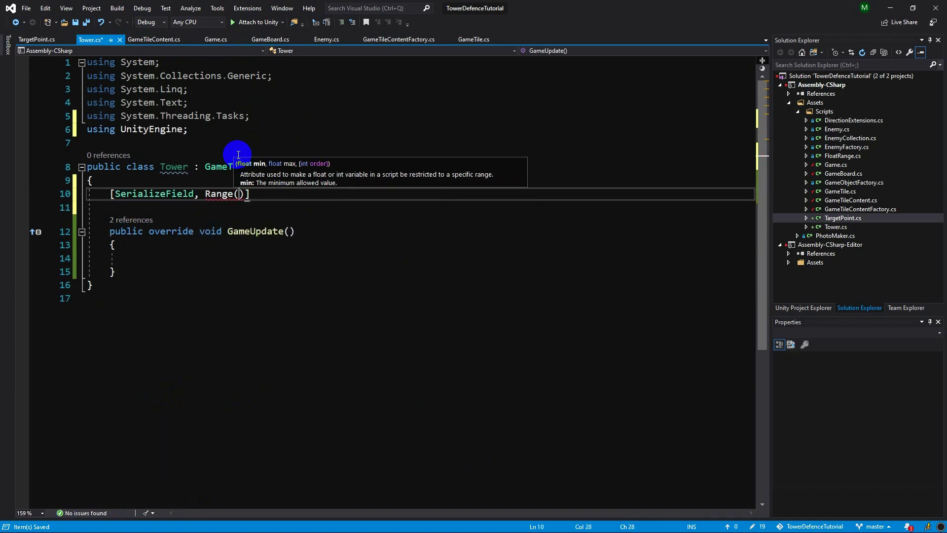
type("5f")
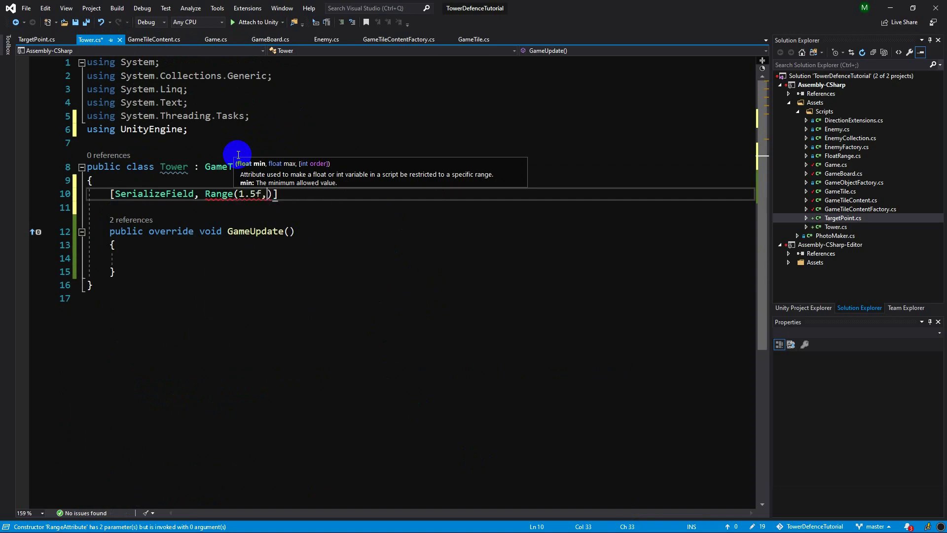
type(", 10.5f")
key("End")
key("Return")
type("private float _targetingRange")
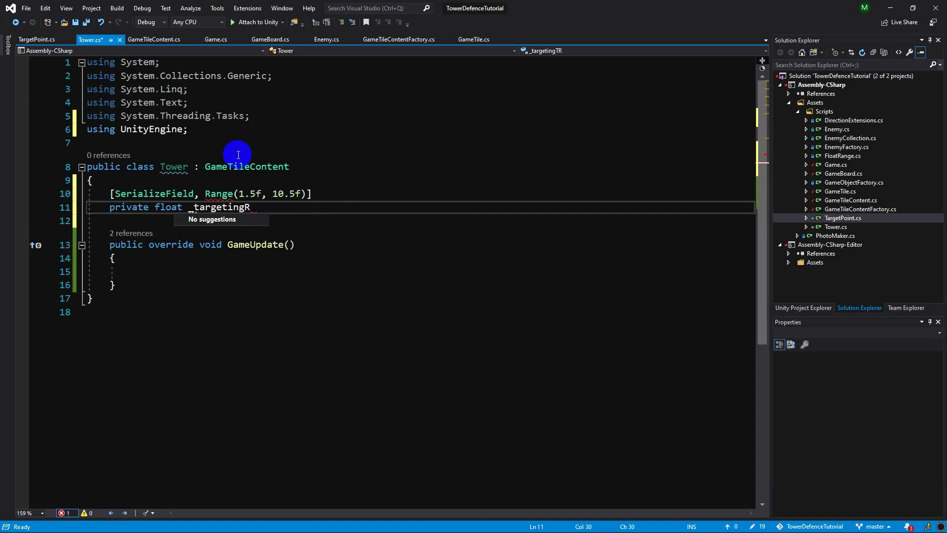
type(" = 1.5f;")
key("ctrl+s")
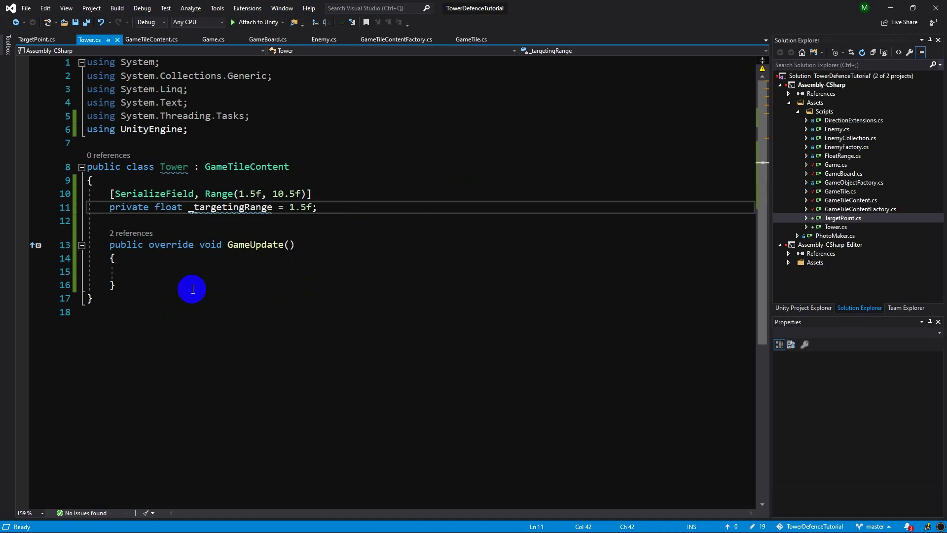
left_click(136, 285)
key("Return")
key("Return")
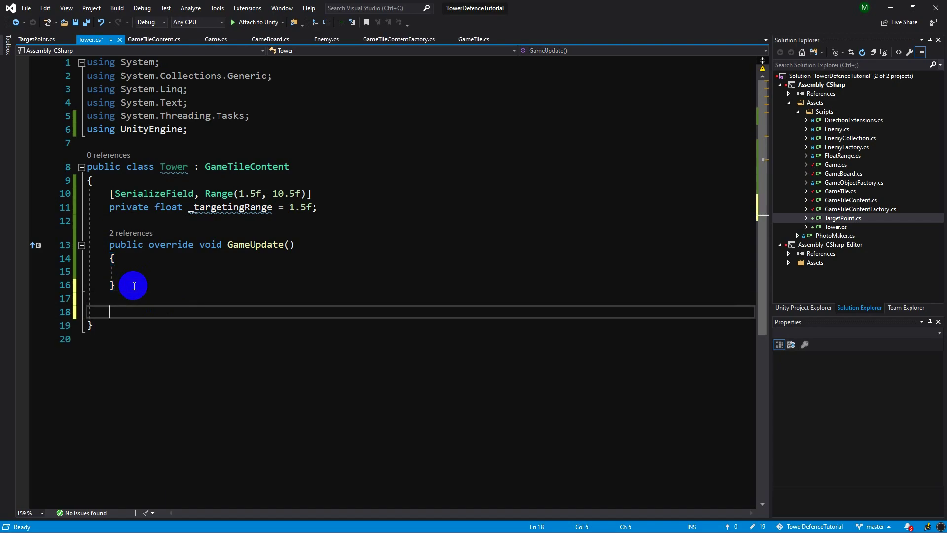
Step: Add an empty OnDrawGizmosSelected method to Tower and save
type("private voi")
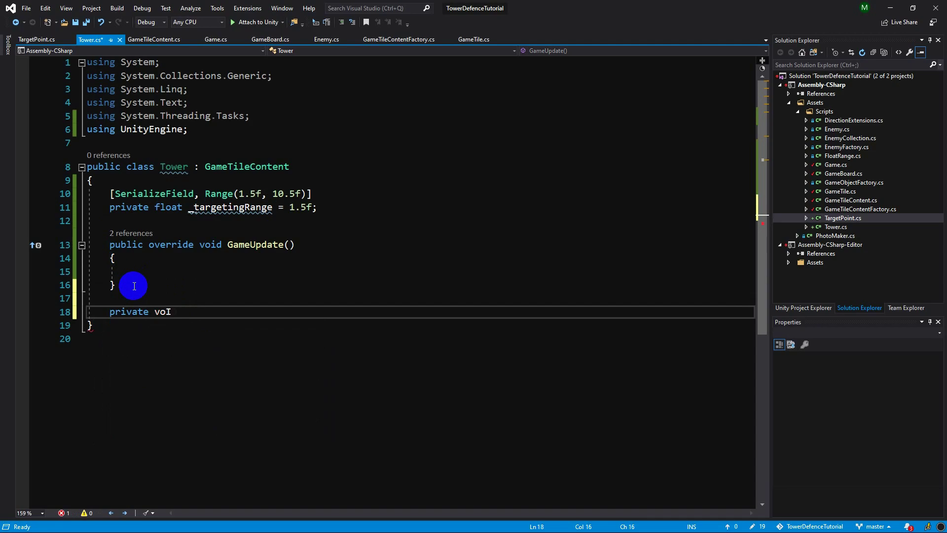
type("nDrawGizmo")
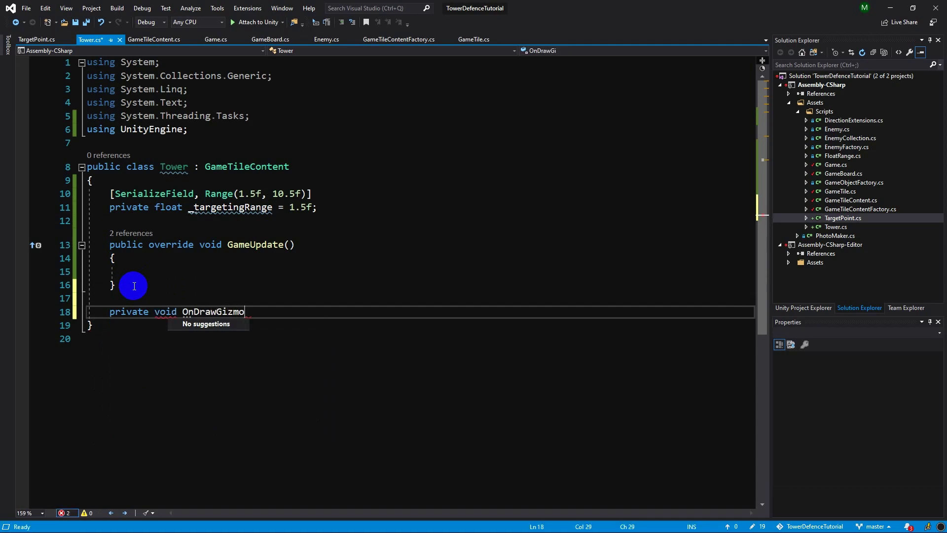
type("(")
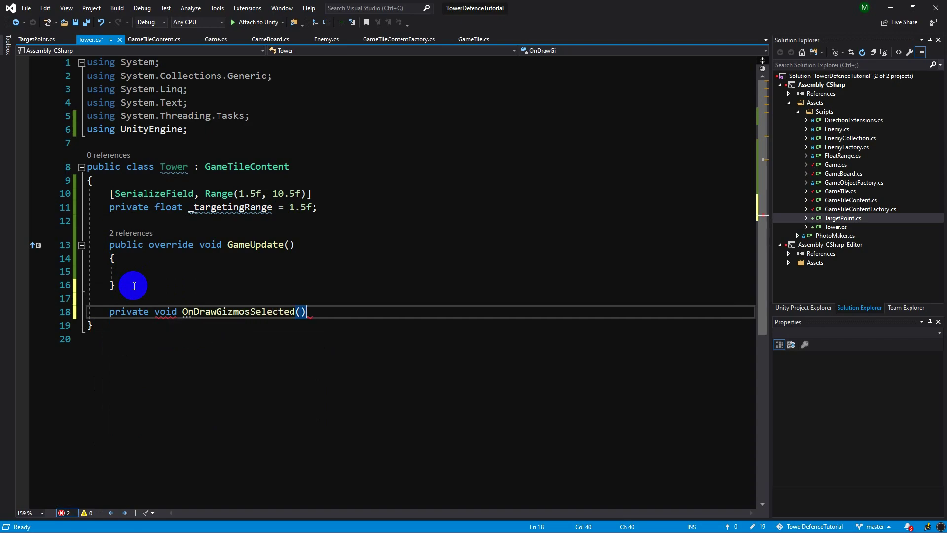
key("Return")
type("{")
key("Return")
key("ctrl+s")
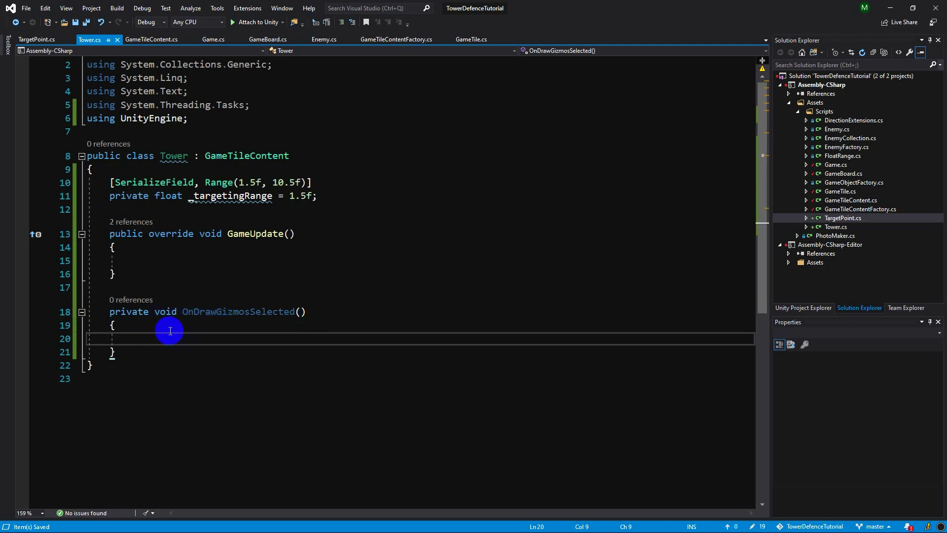
left_click(168, 337)
Step: Set Gizmos.color to Color.yellow inside OnDrawGizmosSelected
key("space")
key("BackSpace")
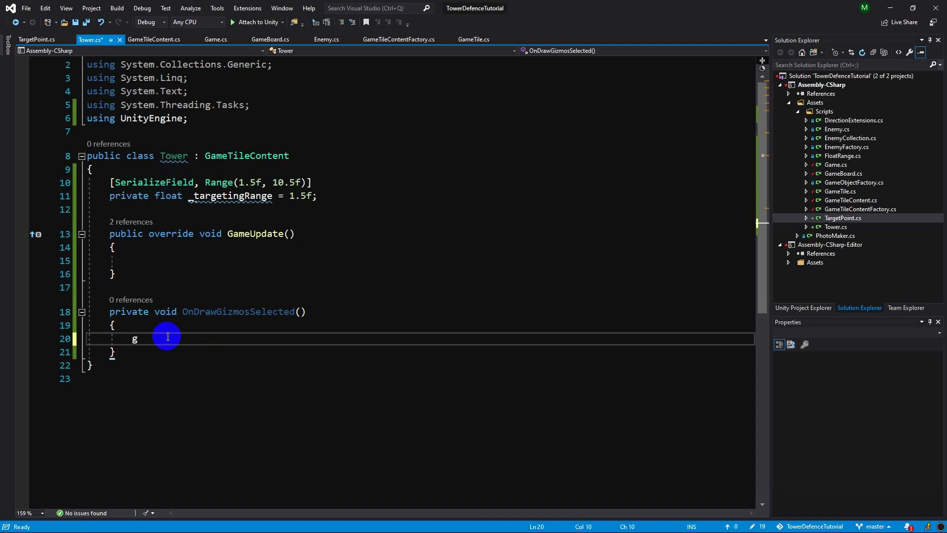
type("izmos.color\\")
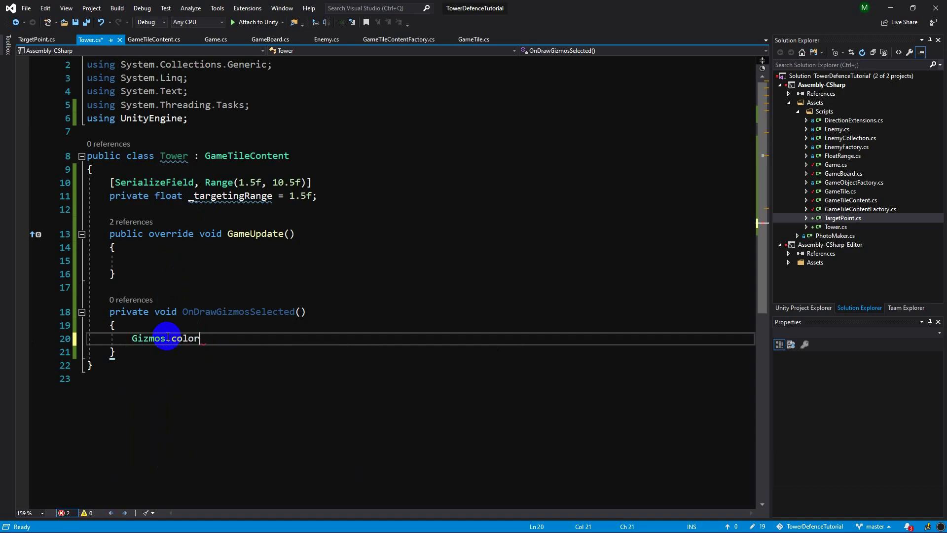
key("ctrl+space")
key("Down")
key("Down")
key("Down")
key("Down")
key("Down")
key("Down")
key("Down")
key("Down")
type(";")
key("Return")
type(";")
key("BackSpace")
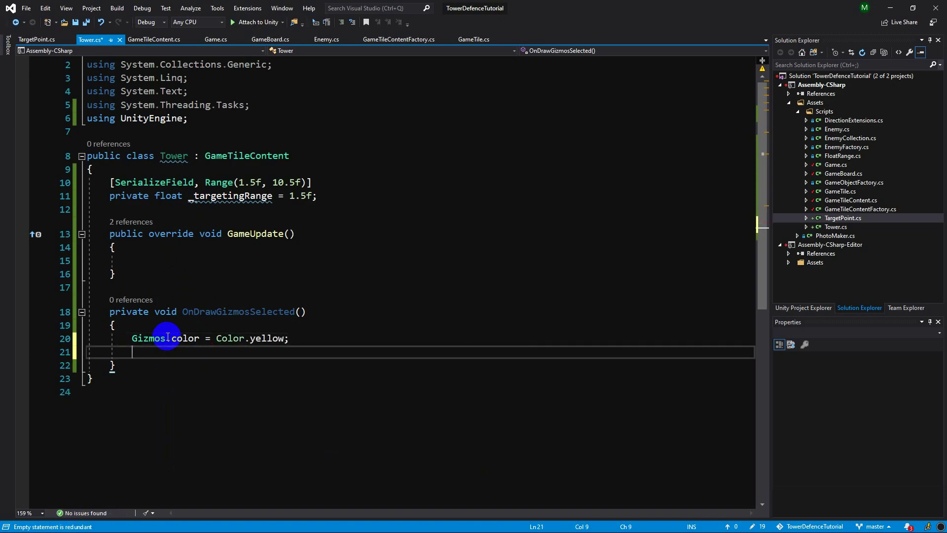
Step: Store transform.localPosition in a Vector3 position, apply a small y offset, and save
type("vec")
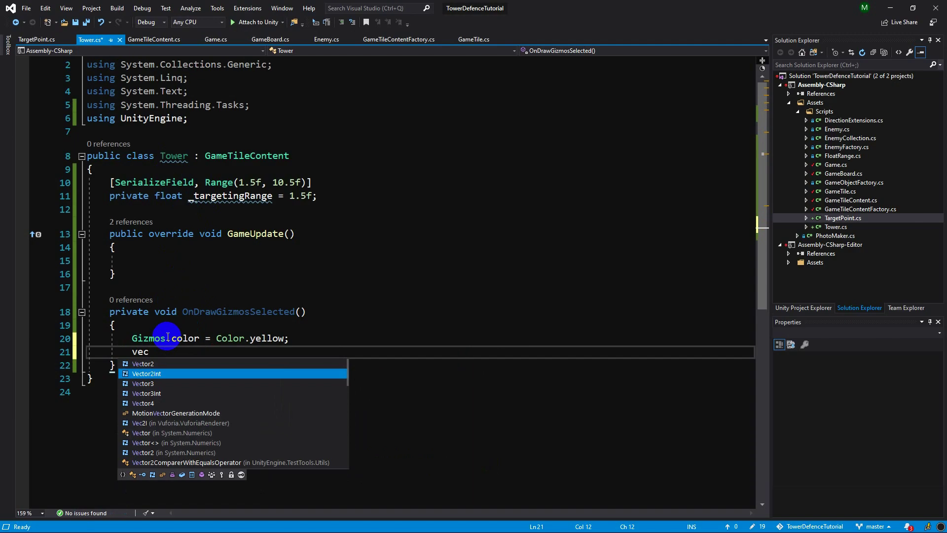
key("Down")
type("po")
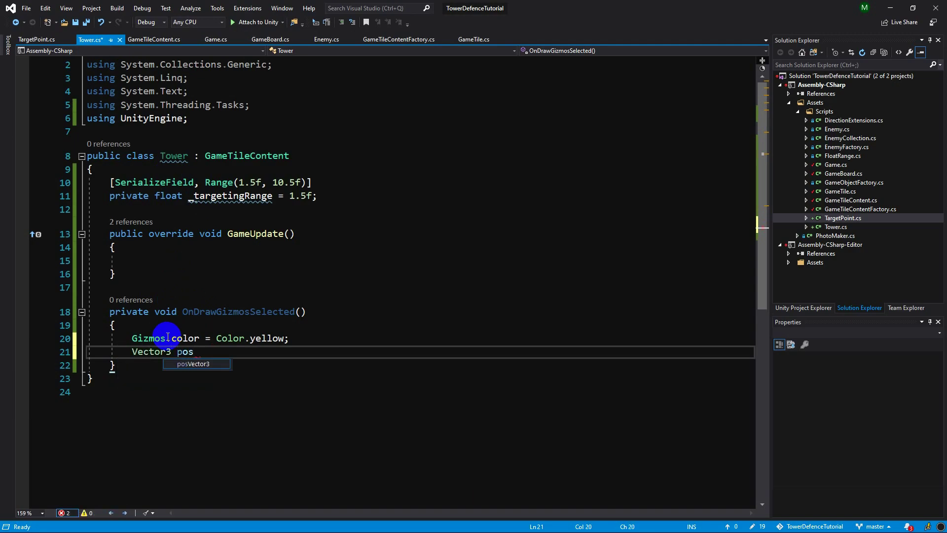
type("n = ")
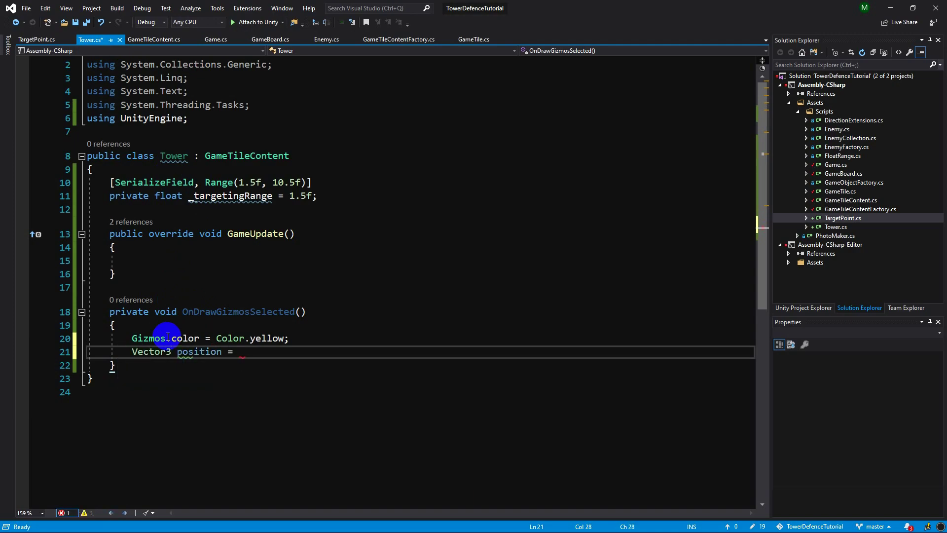
type("transform.po")
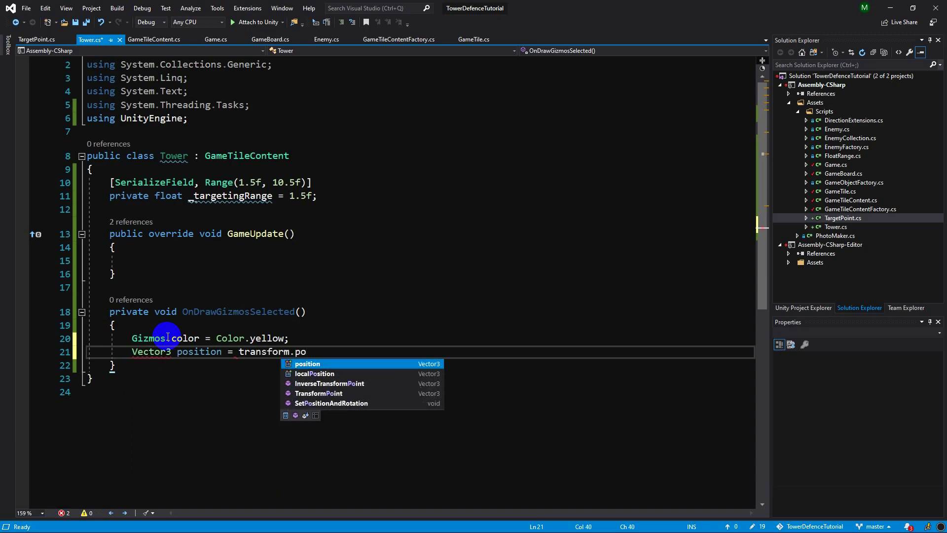
key("BackSpace")
key("BackSpace")
type("oca;")
key("Return")
type("pos.y ")
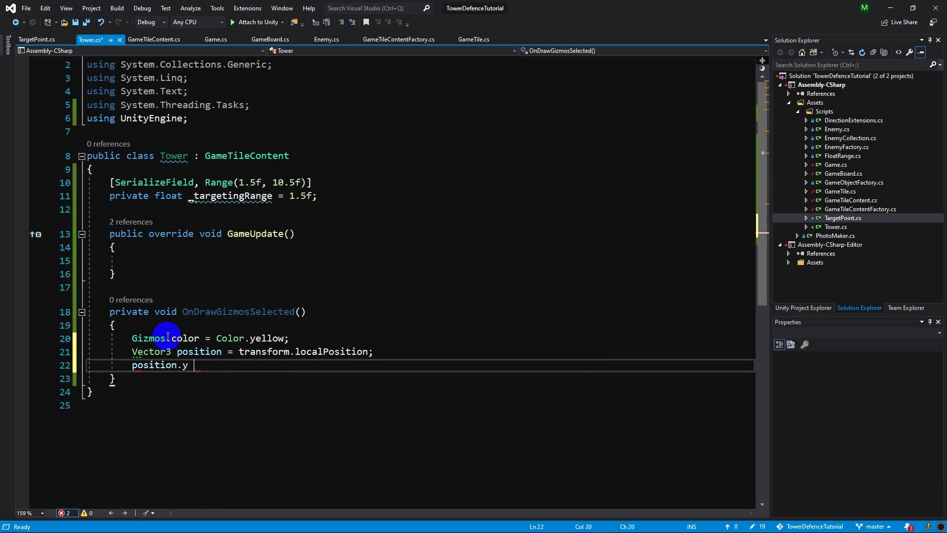
type("-.1f")
key("BackSpace")
key("BackSpace")
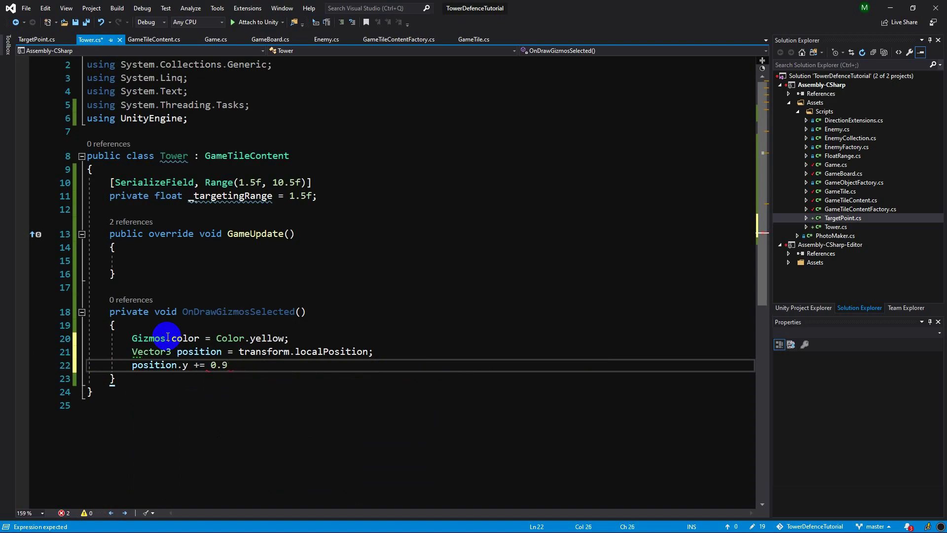
type(";")
key("ctrl+s")
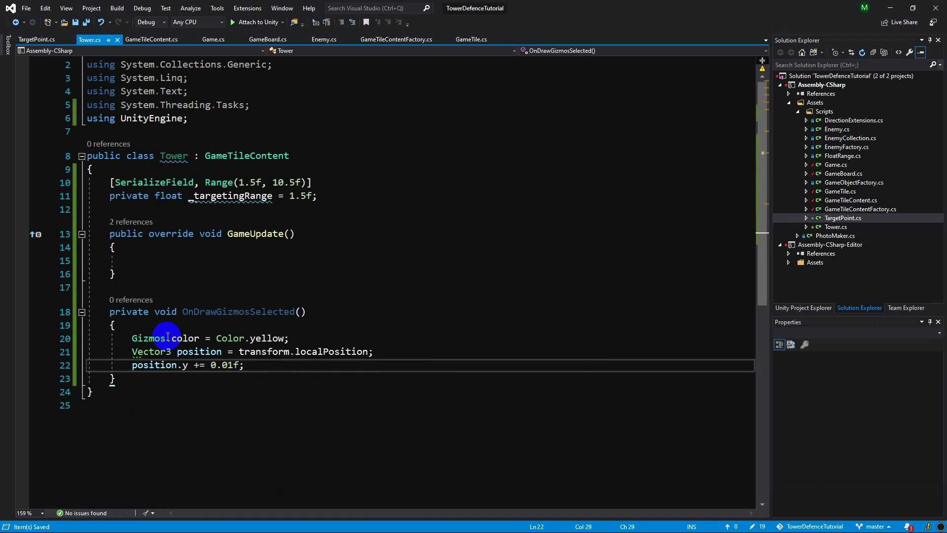
Step: Add Gizmos.DrawWireSphere(position, _targetingRange); and save Tower.cs
key("Return")
type("Gi")
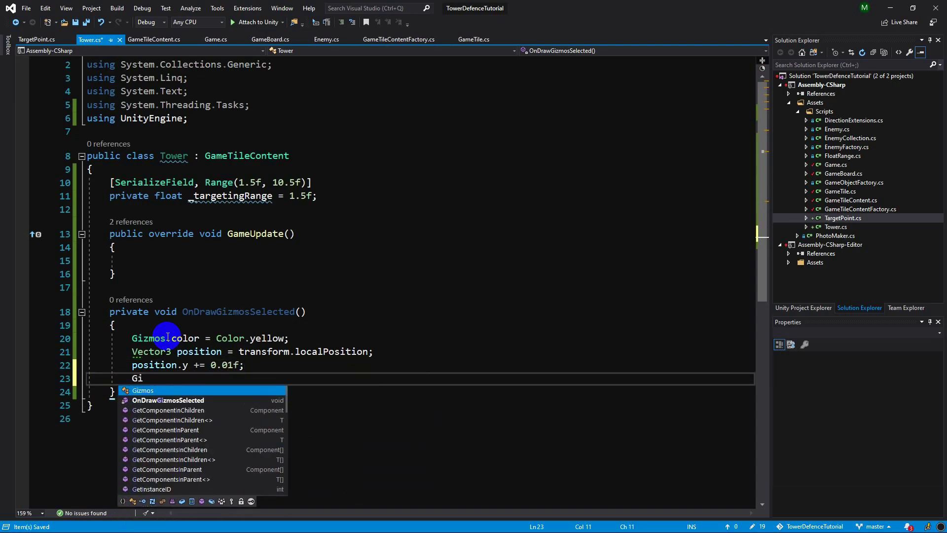
key("Tab")
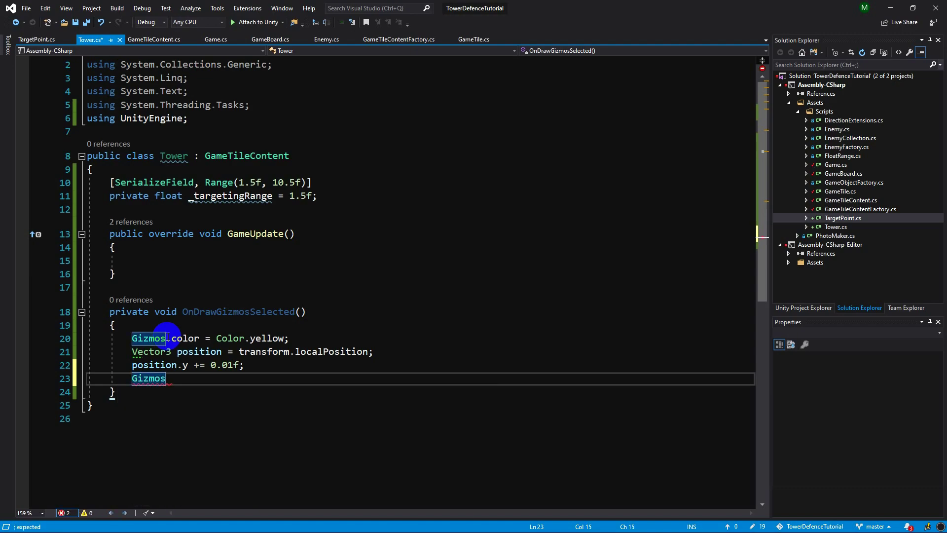
type(".draw")
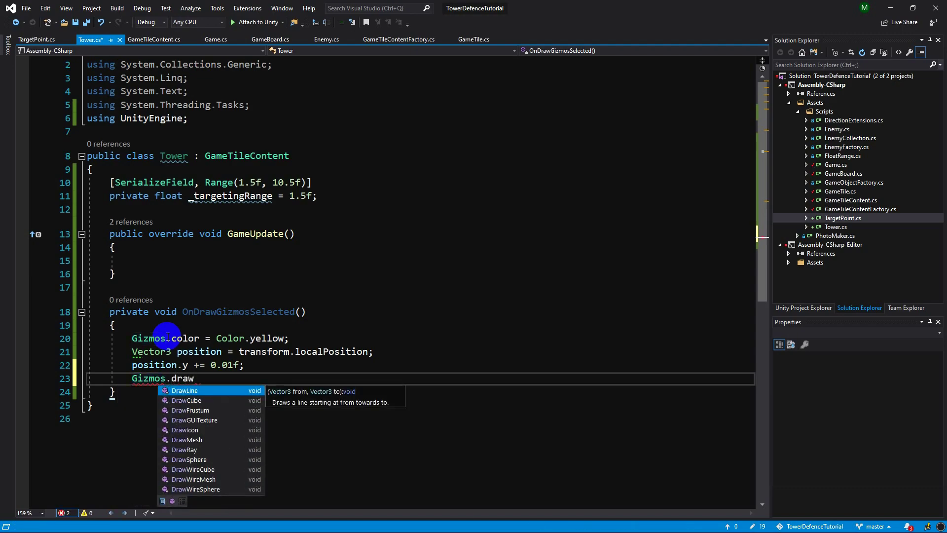
type("ire")
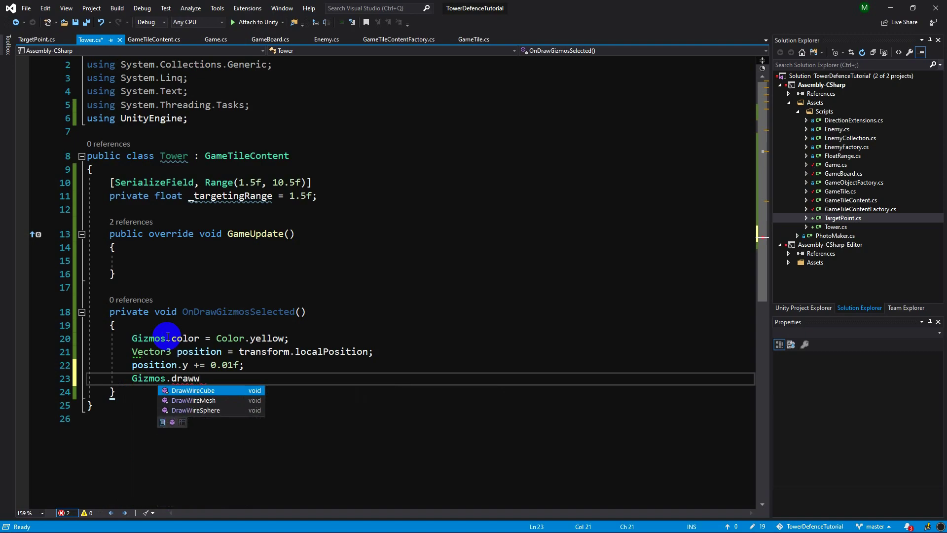
type("(")
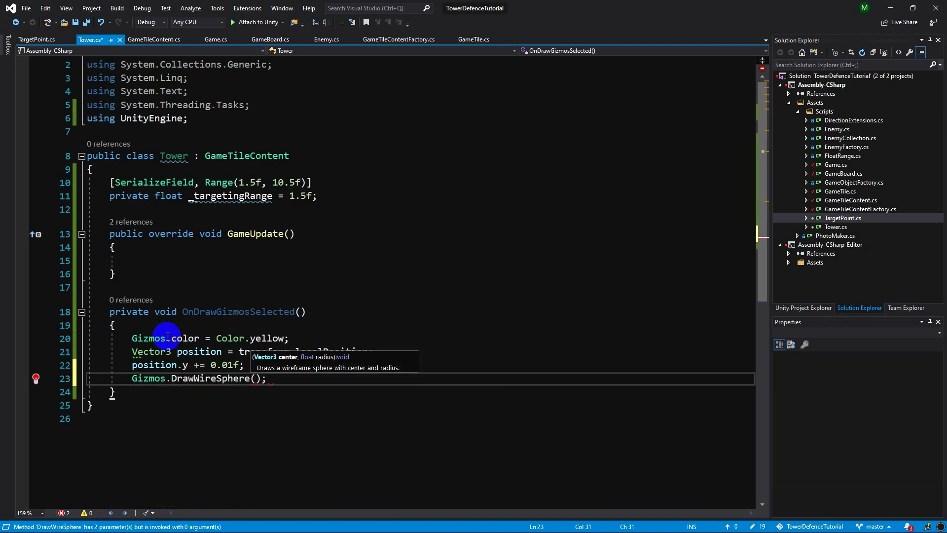
type("os")
key("Tab")
type(", ")
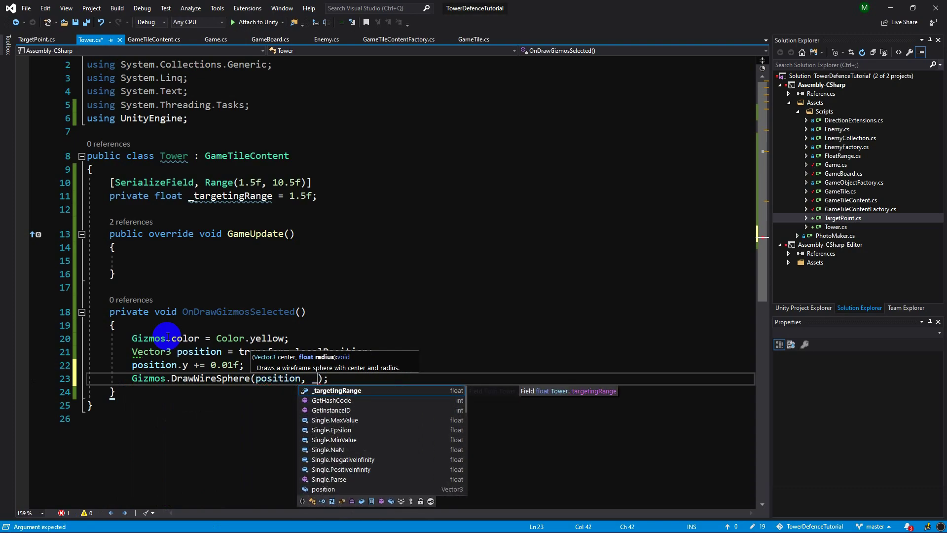
type("_tar")
key("Tab")
key("ctrl+s")
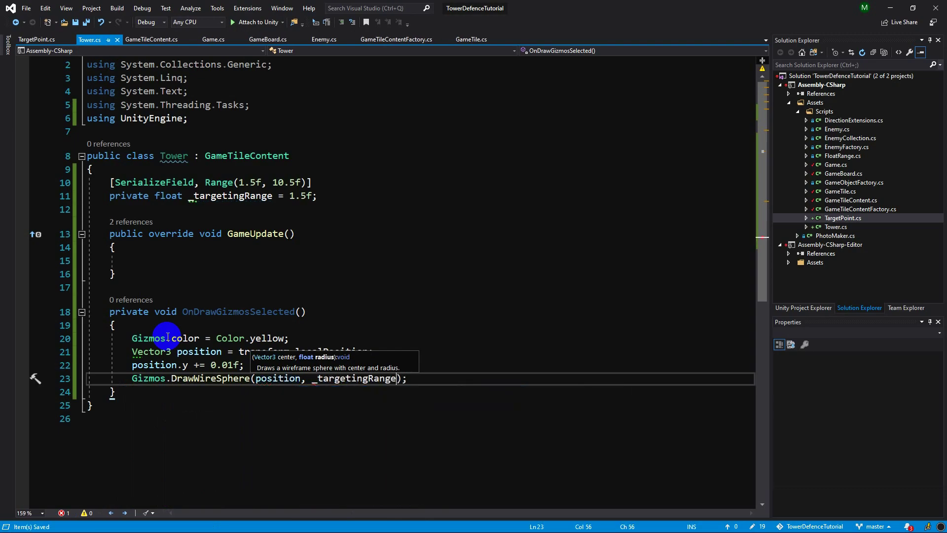
left_click(326, 287)
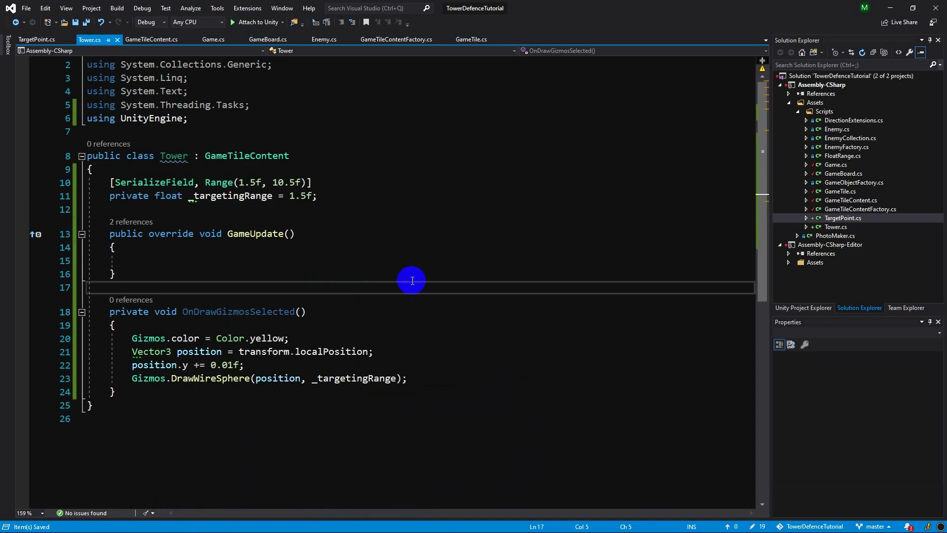
left_click(893, 11)
left_click(577, 148)
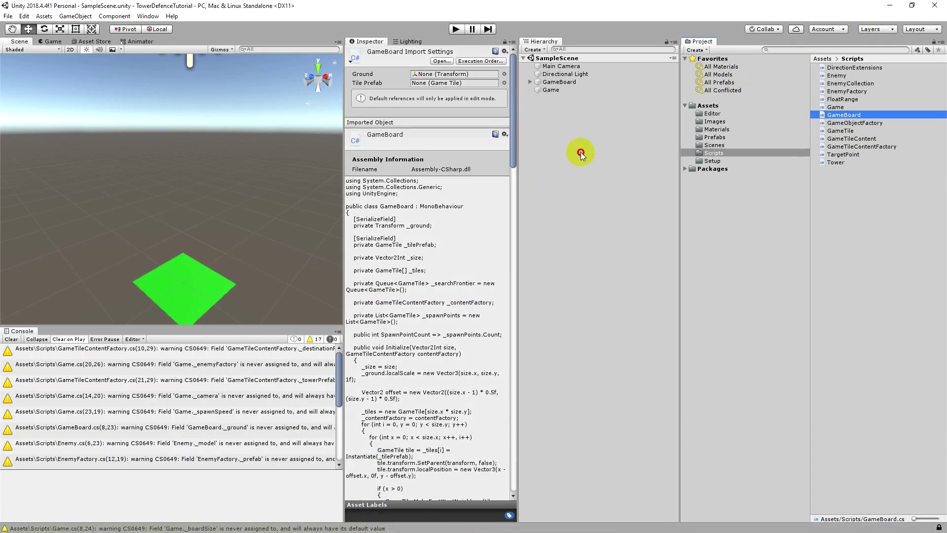
left_click(458, 30)
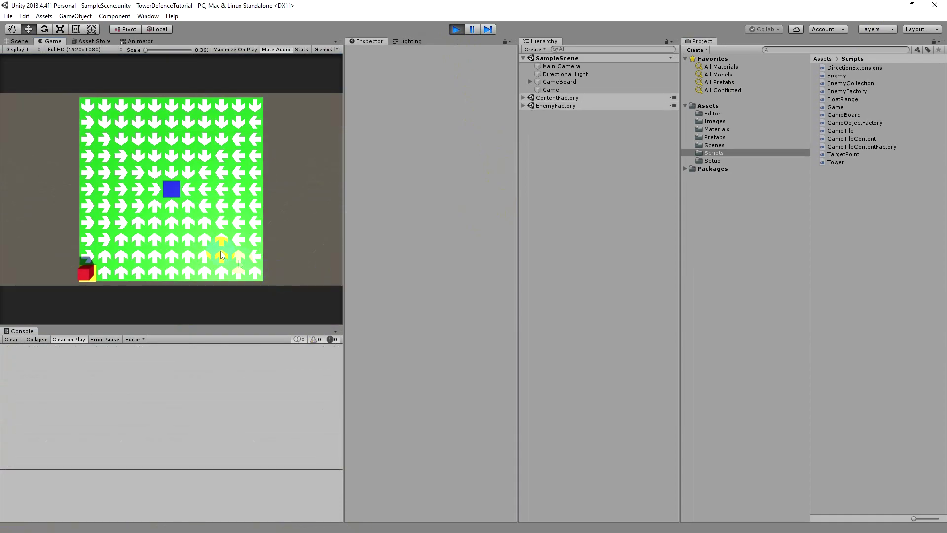
left_click(17, 42)
left_click(104, 203)
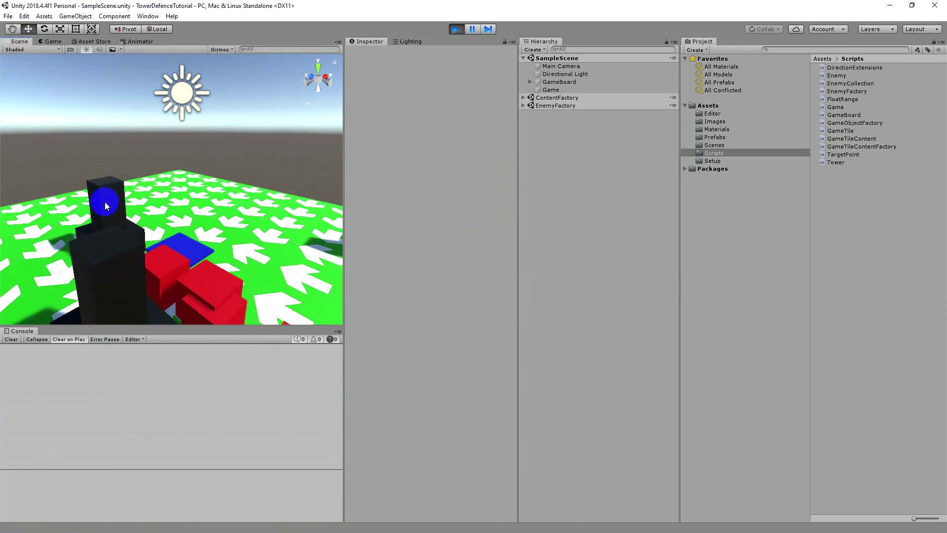
scroll(587, 338, "down", 2)
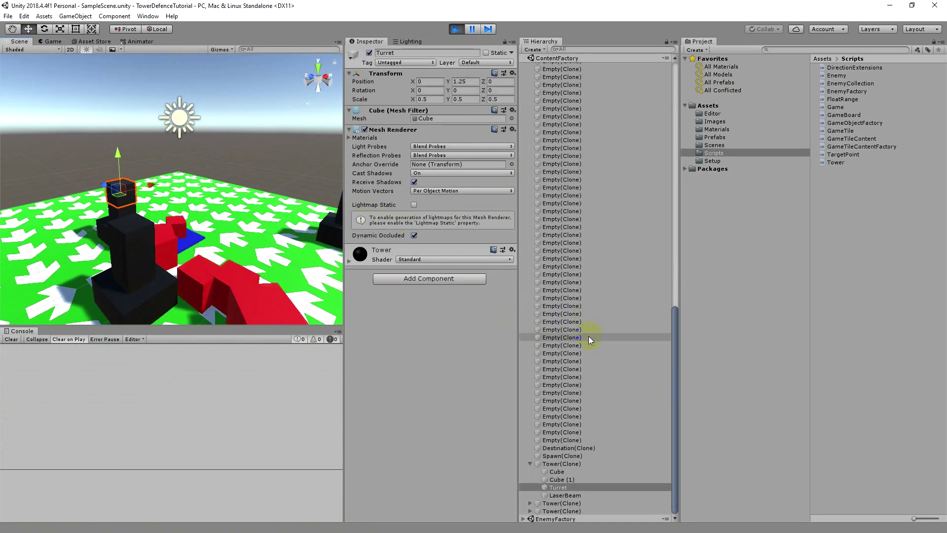
left_click(562, 464)
mouse_move(255, 260)
right_mouse_down()
mouse_move(209, 264)
mouse_move(216, 217)
mouse_move(204, 148)
mouse_move(195, 212)
right_mouse_up()
mouse_move(412, 136)
left_mouse_down()
mouse_move(446, 141)
mouse_move(426, 145)
mouse_move(439, 155)
left_mouse_up()
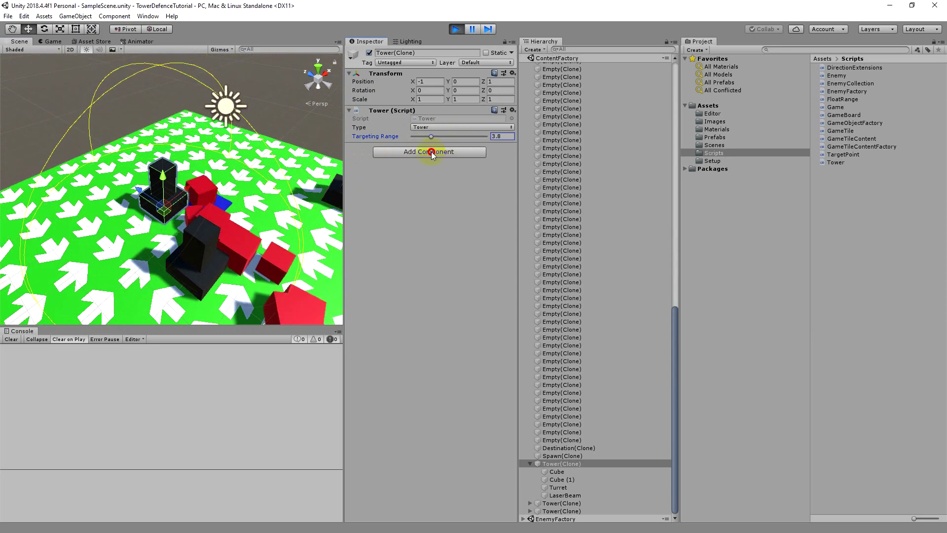
left_click_drag(439, 155, 426, 156)
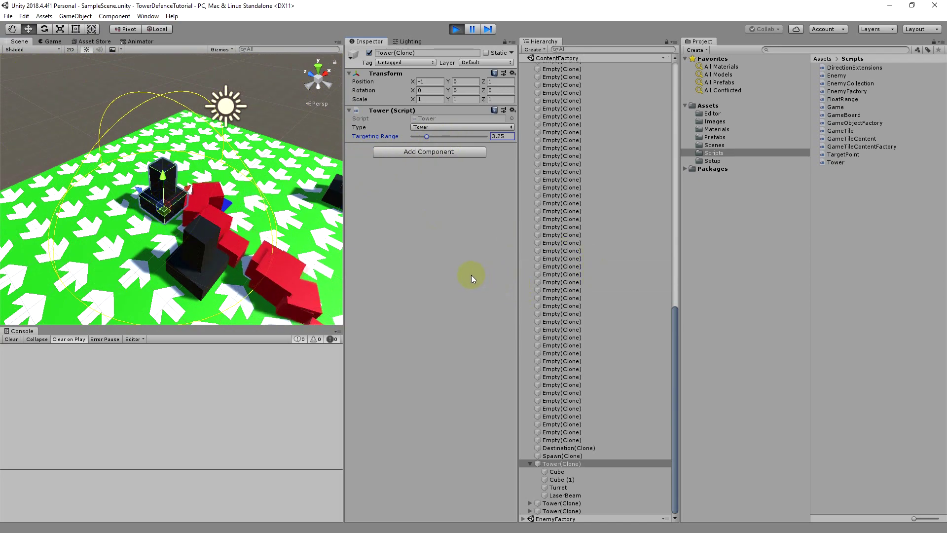
left_click(454, 29)
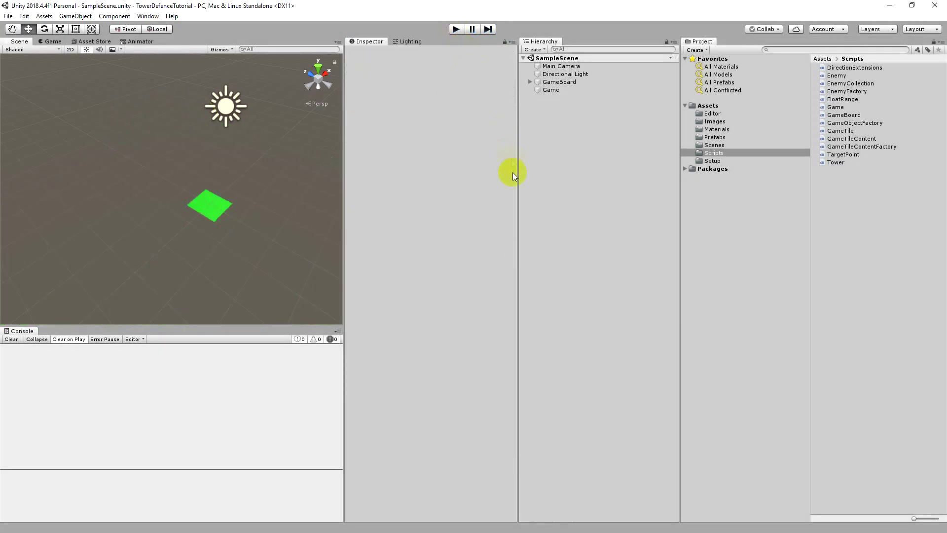
Step: Put [SelectionBase] above the GameTileContent class, save the file, and return to Unity
key("alt+Tab")
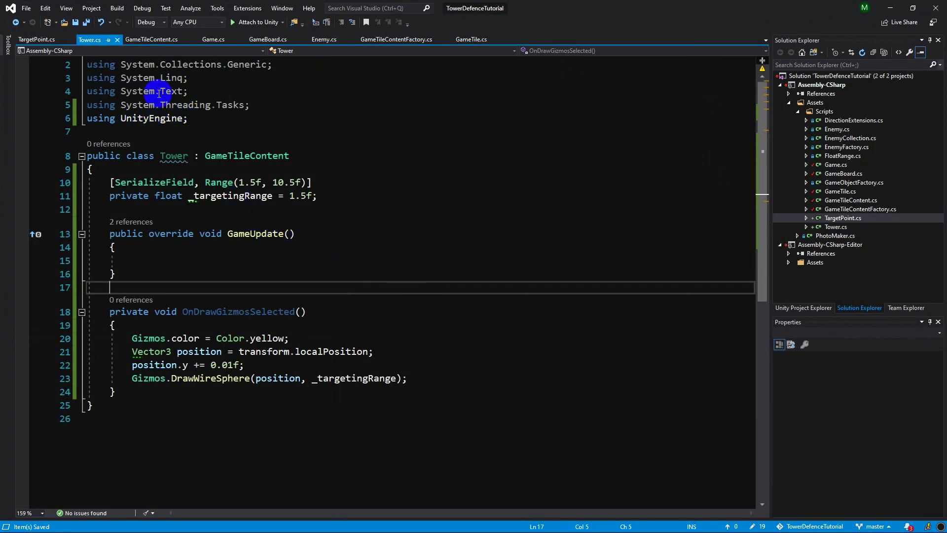
left_click(145, 39)
scroll(147, 73, "up", 3)
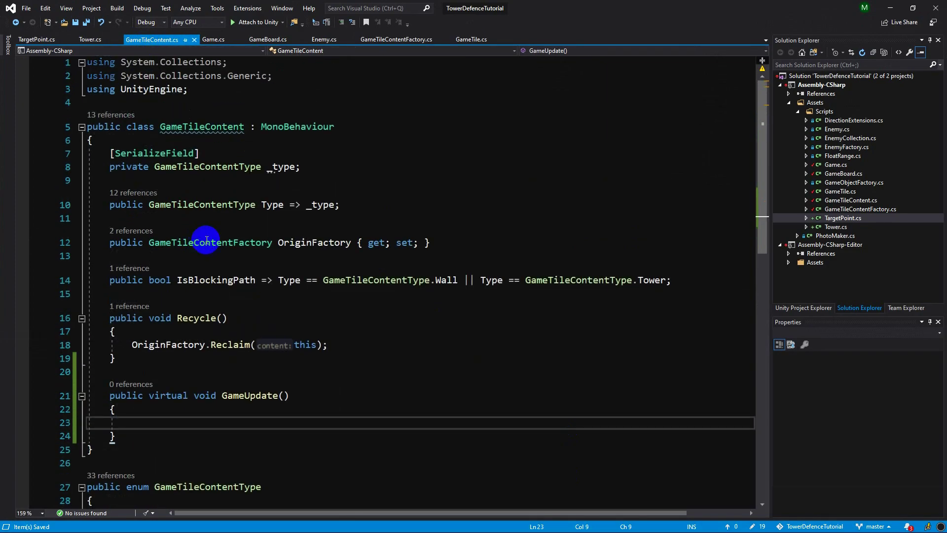
left_click(152, 105)
key("Return")
type("[Selec")
key("Tab")
key("ctrl+s")
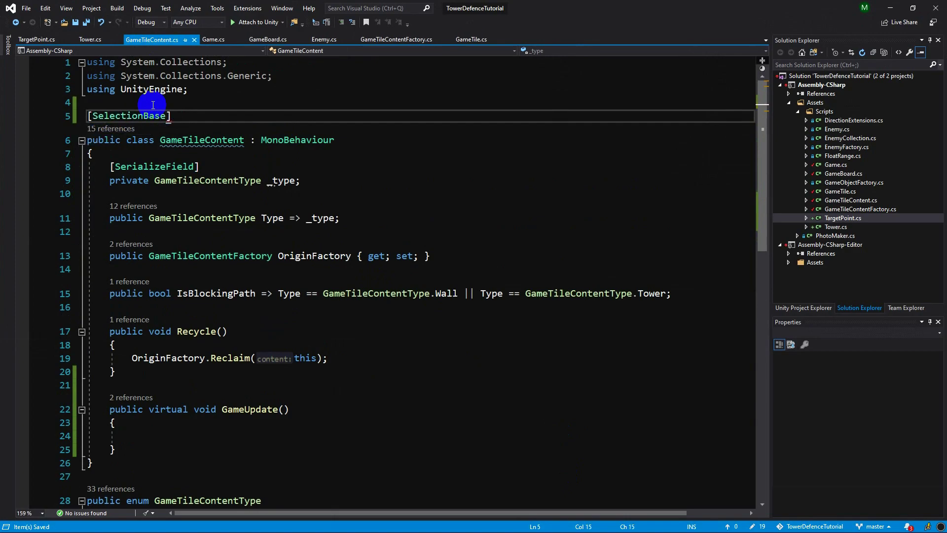
left_click(355, 167)
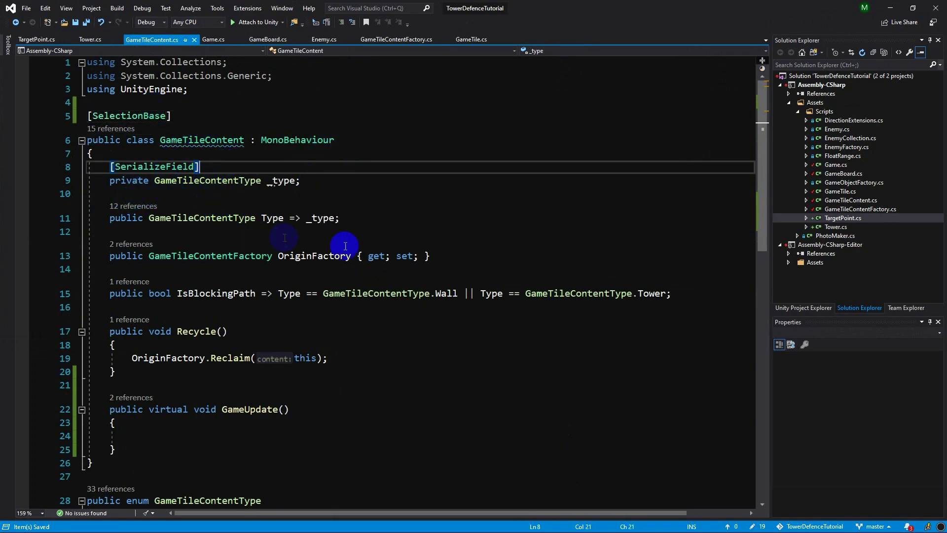
left_click(884, 14)
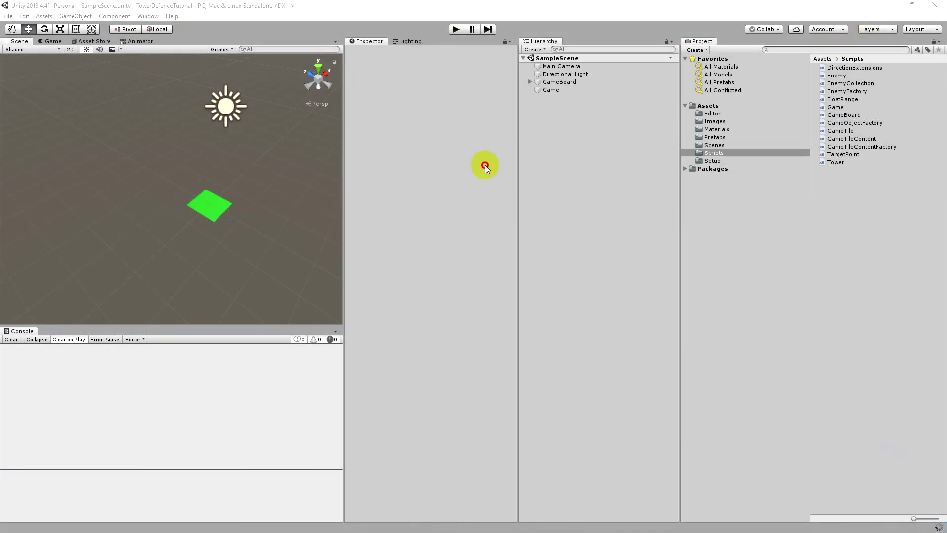
left_click(457, 29)
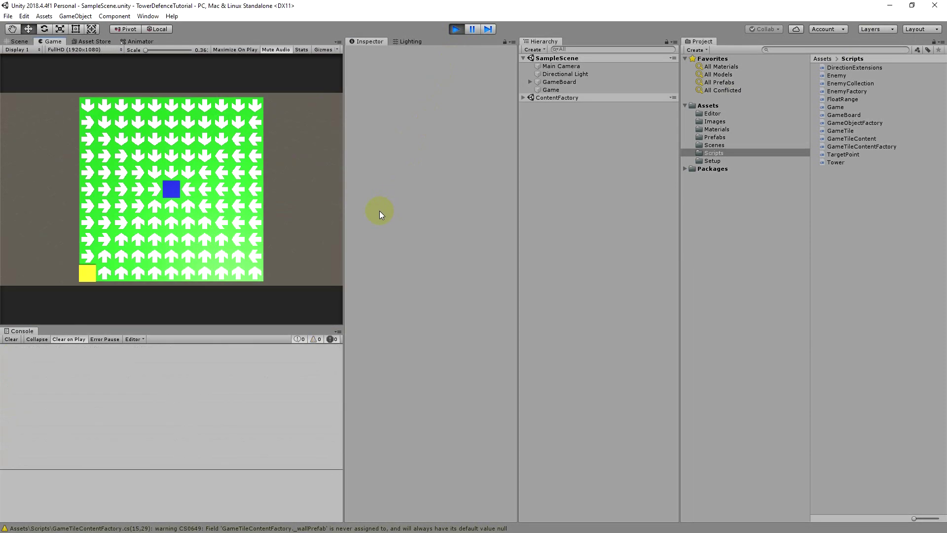
left_click(152, 178)
left_click(155, 206)
left_click(173, 220)
left_click(28, 28)
left_click(19, 41)
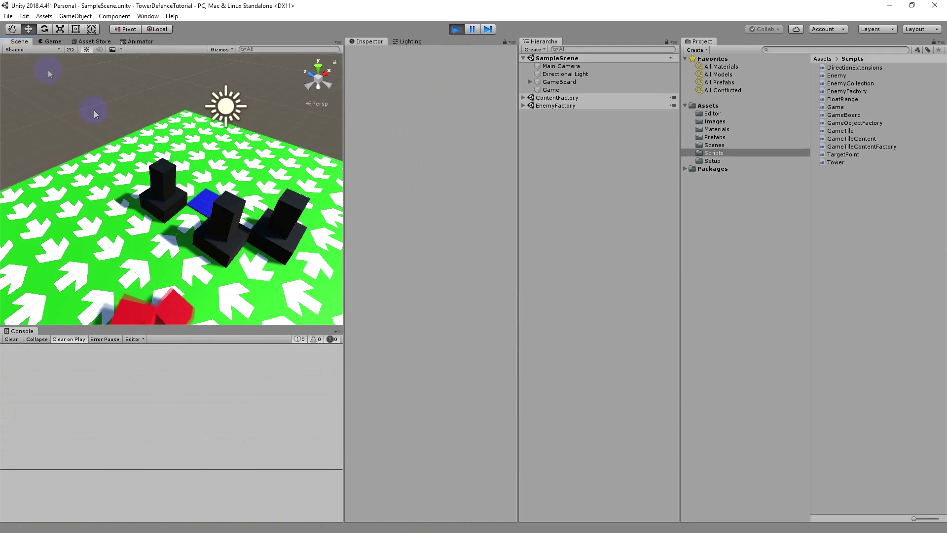
left_click(163, 186)
scroll(567, 346, "down", 1)
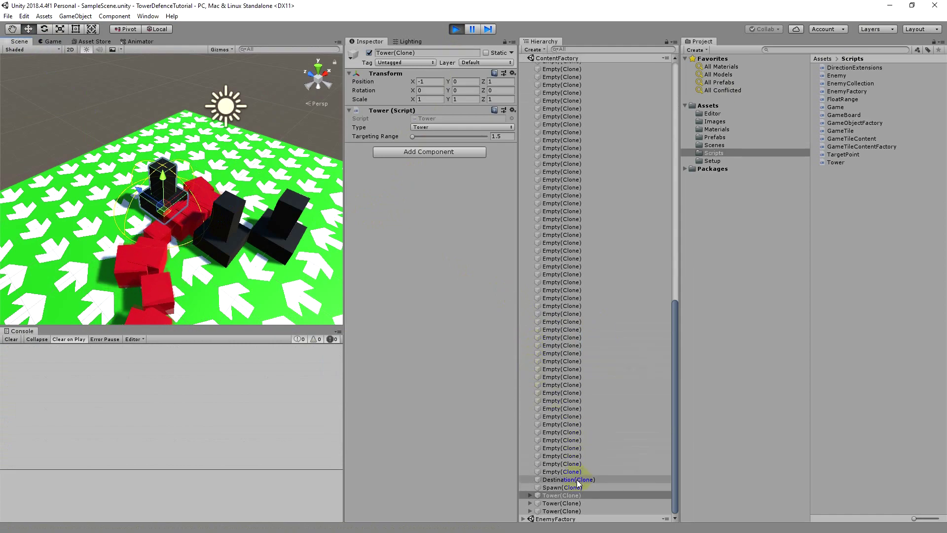
left_click(457, 29)
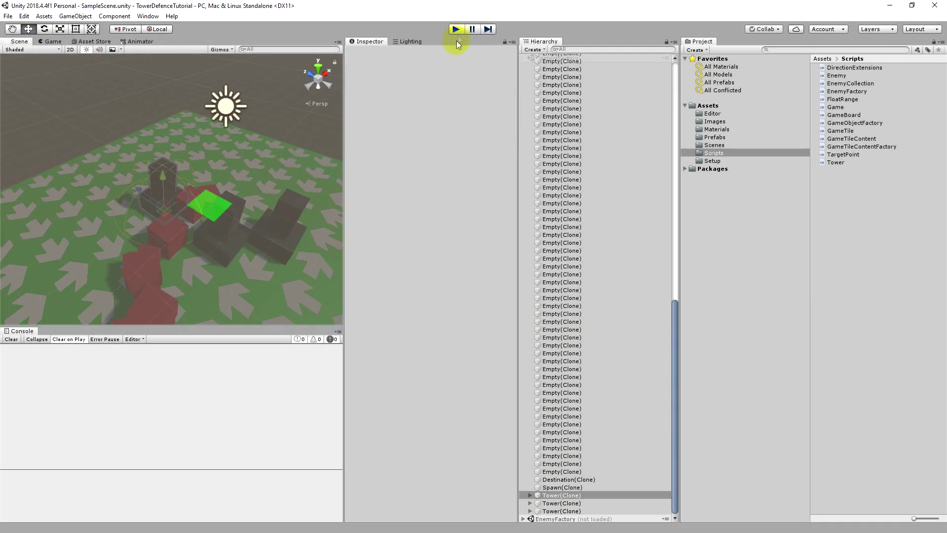
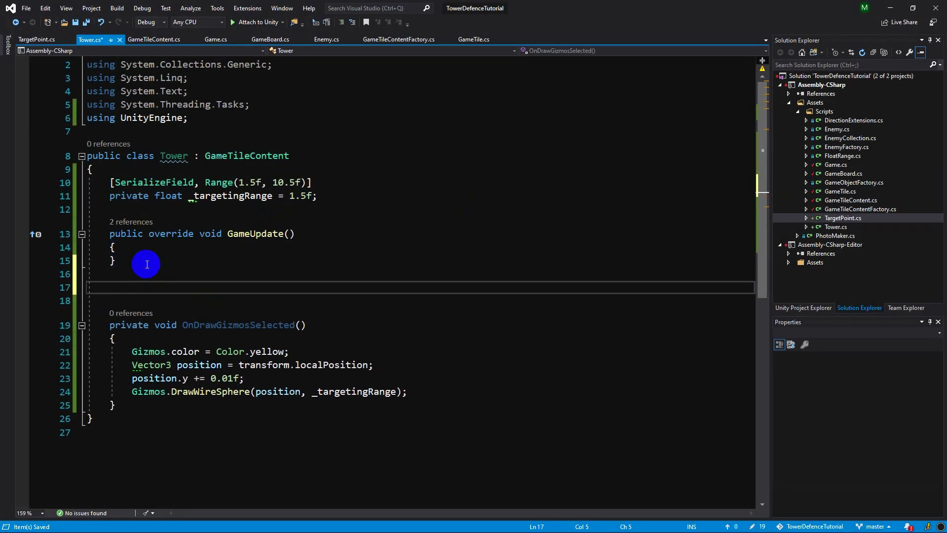
Step: Below GameUpdate, write a private bool IsAcquireTarget() method stub with an empty body
type("pr")
key("space")
type("ivate bool IsAcqui")
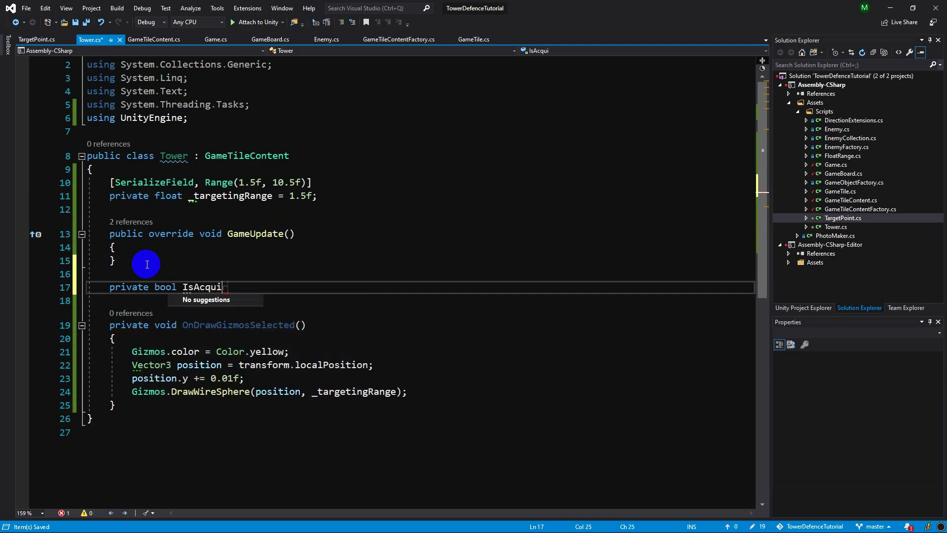
type("t()")
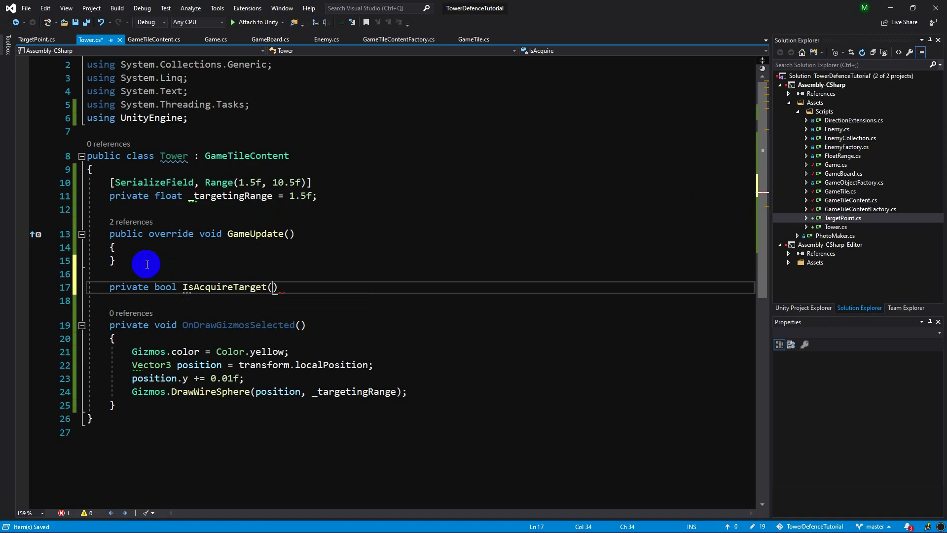
key("Return")
type("{")
key("Return")
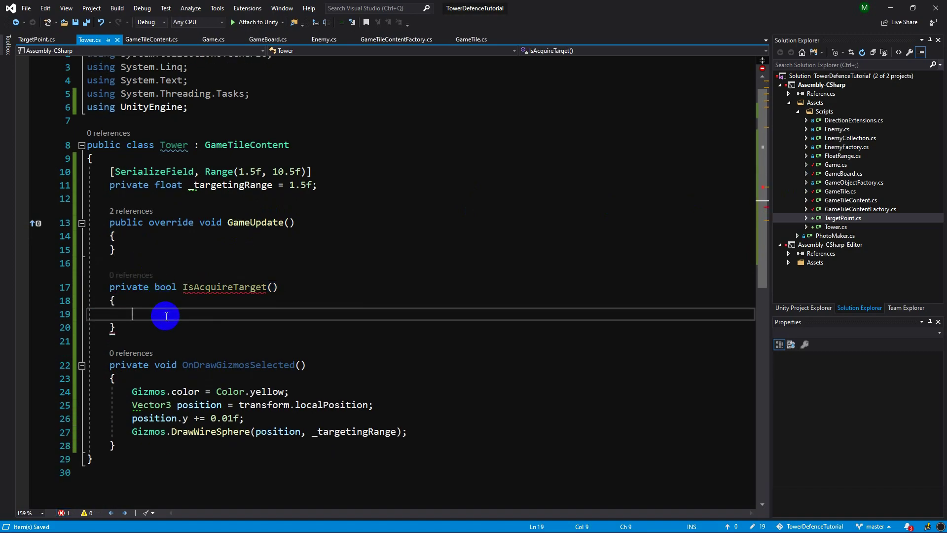
left_click_drag(183, 288, 279, 288)
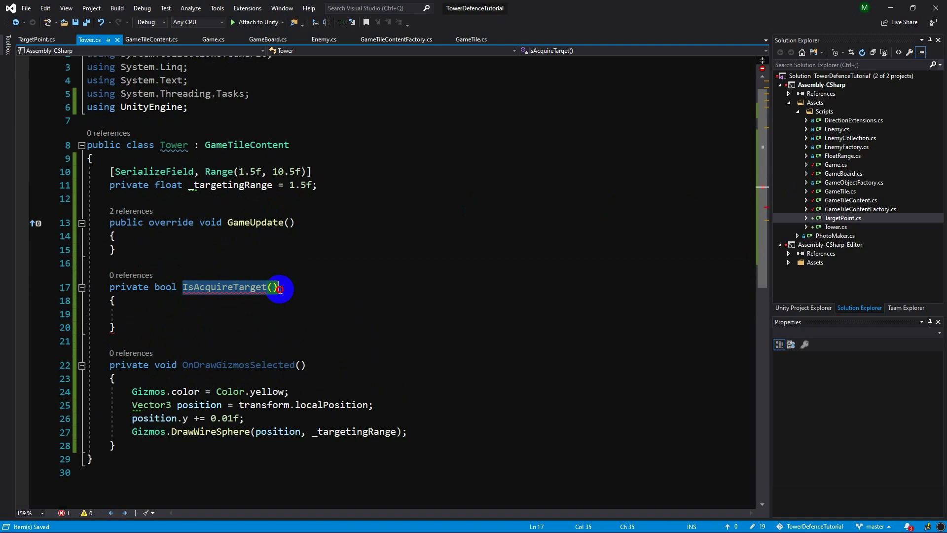
left_click(212, 313)
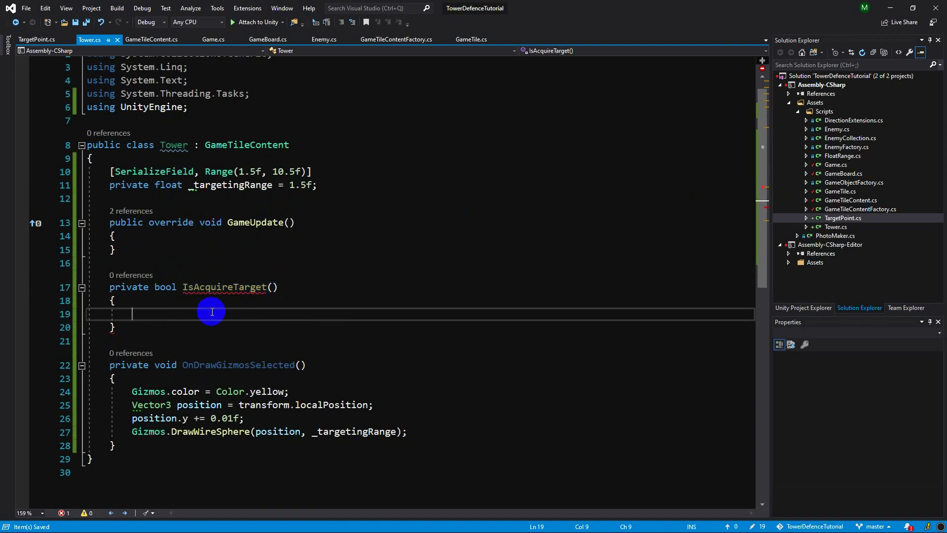
Step: Declare Collider[] targets = Physics.OverlapSphere(transform.localPosition, _targetingRange); inside IsAcquireTarget
type("coll")
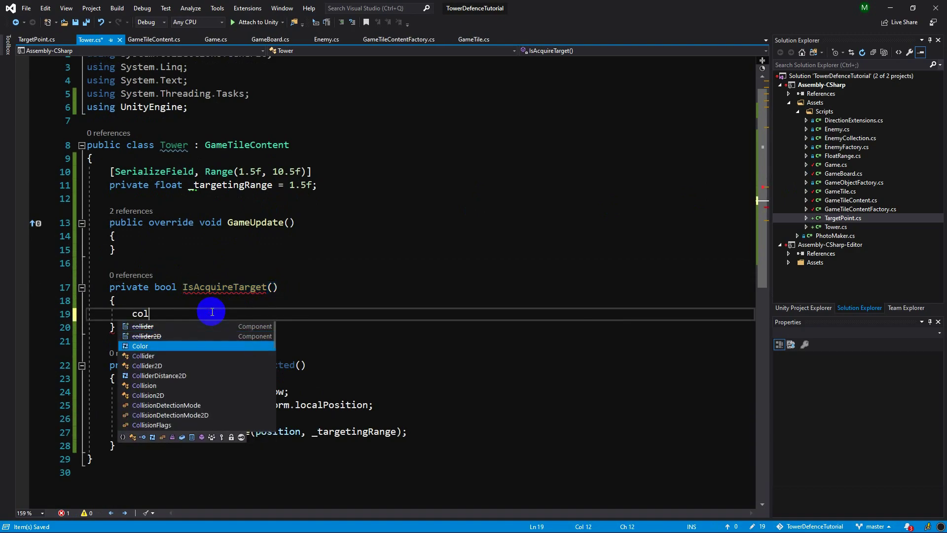
key("Tab")
type("[]tar")
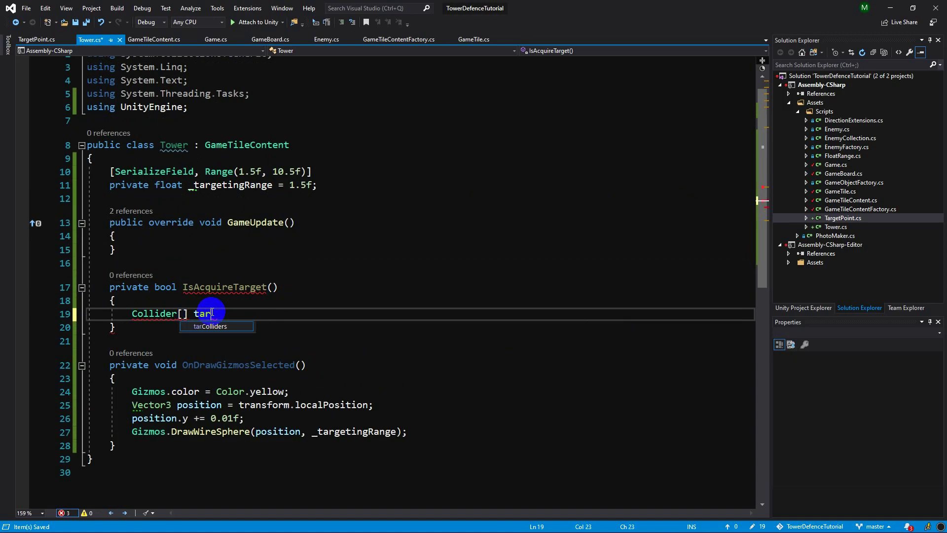
type("gets = ")
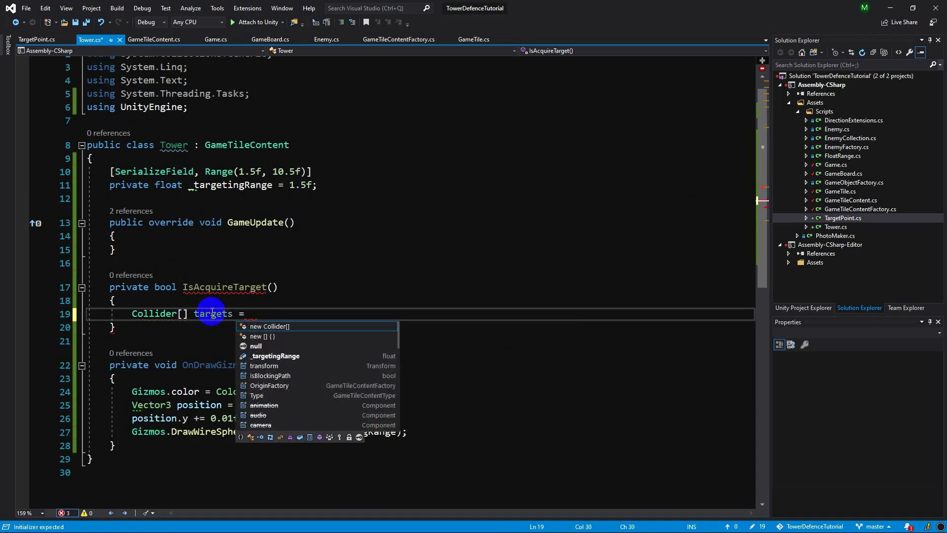
type("Physics")
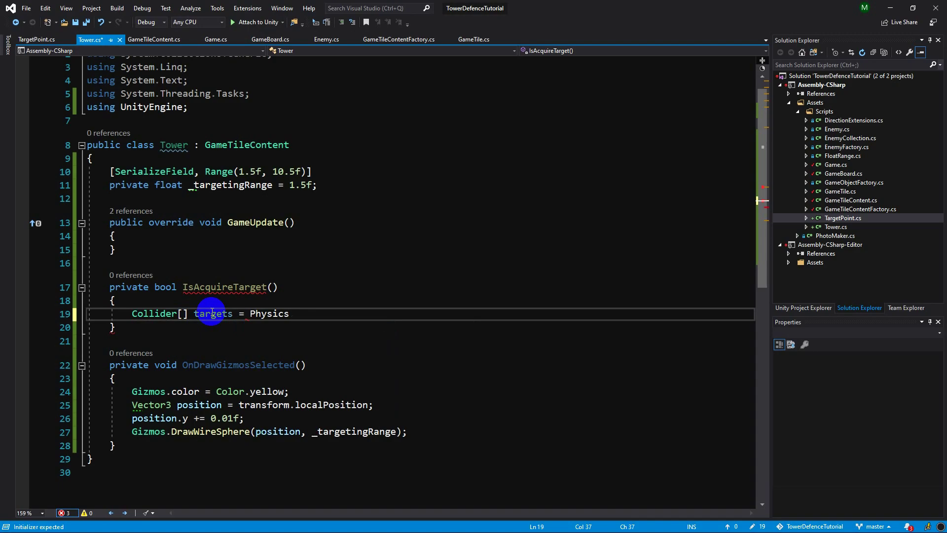
type(".ov(")
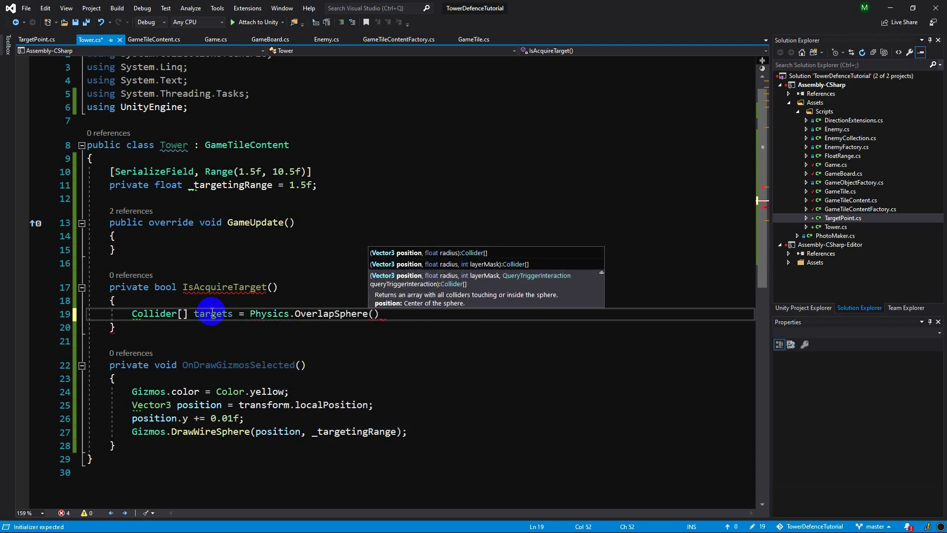
mouse_move(316, 325)
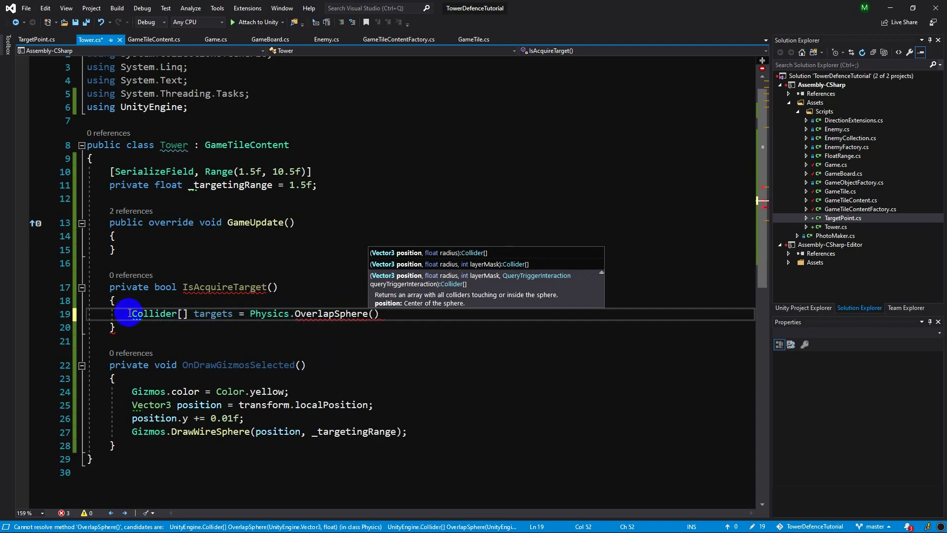
left_click(199, 314)
left_click(376, 314)
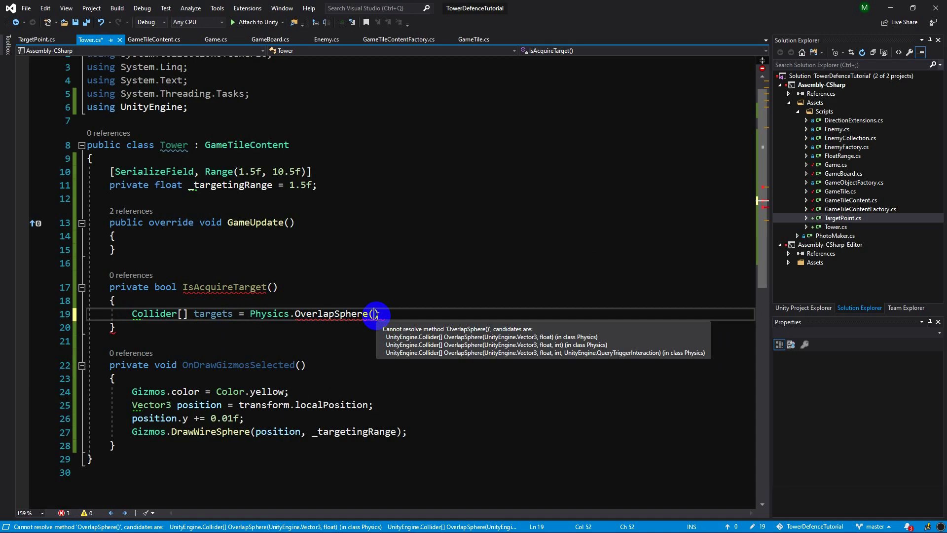
type("transform.lo")
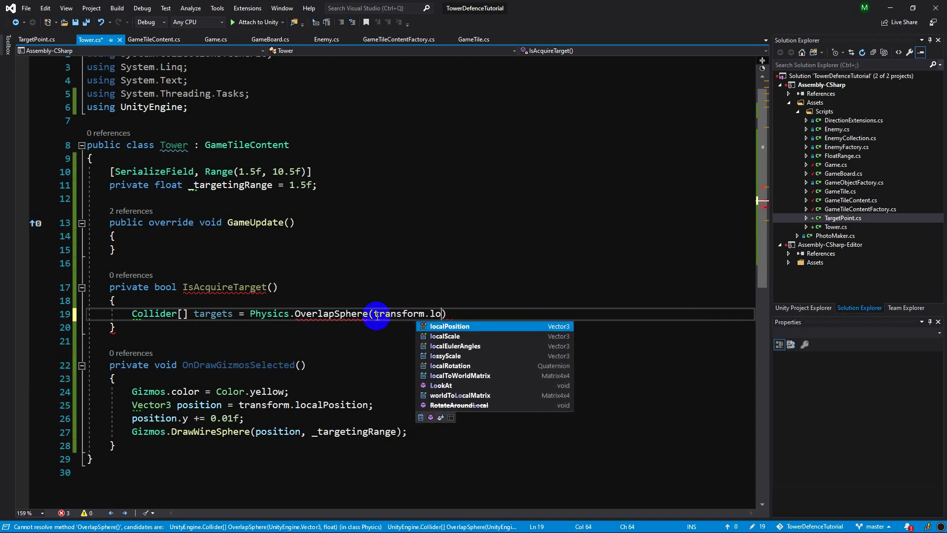
type("calPosition, _")
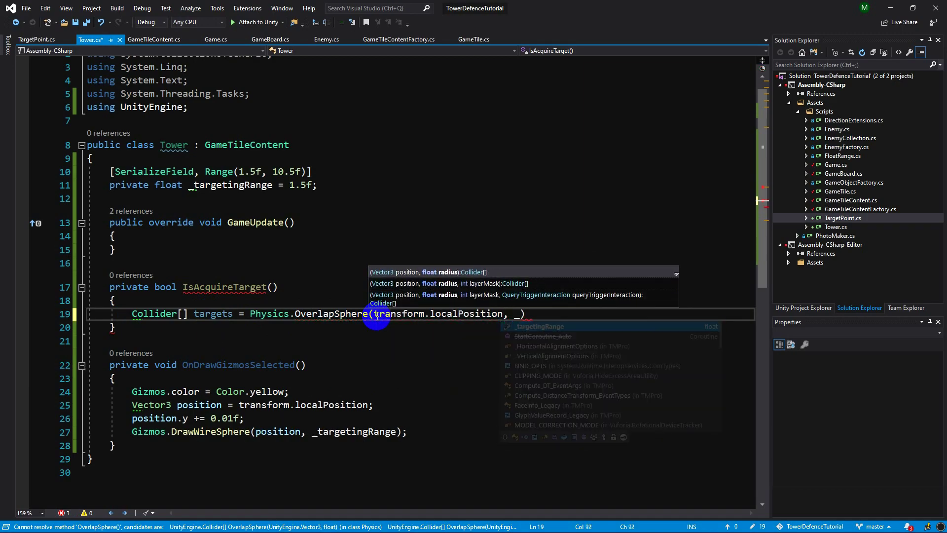
key("ctrl+s")
type(");")
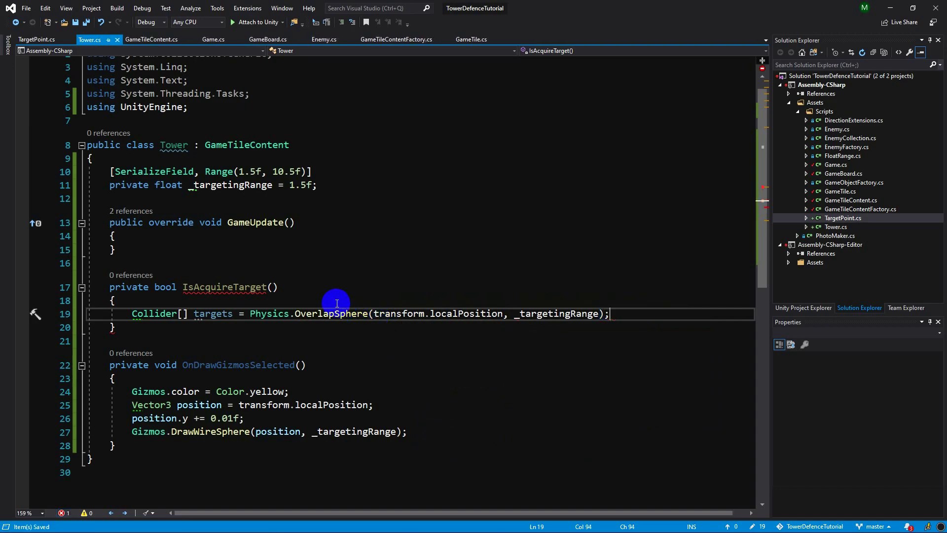
key("Return")
Step: Add an empty if (targets.Length > 0) block and save Tower.cs
type("(targets.Length")
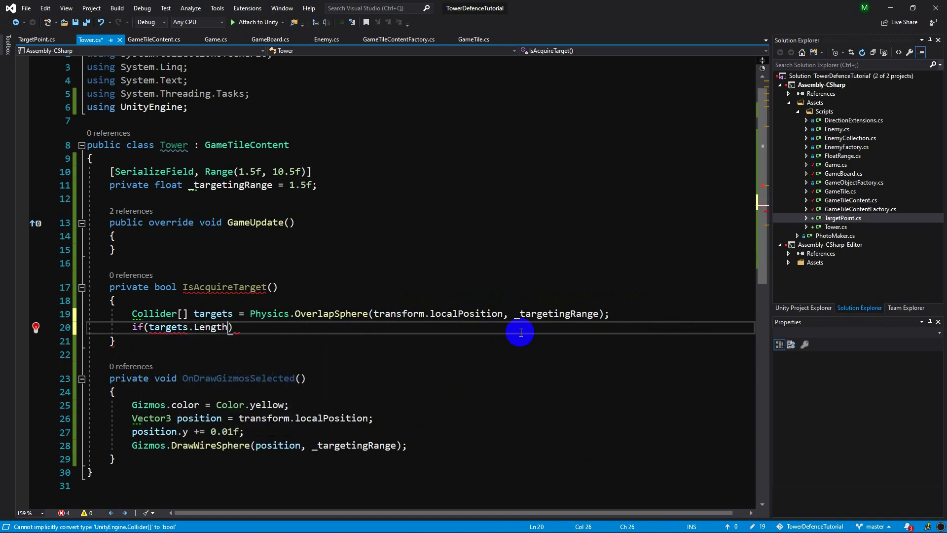
type("> 0")
key("Return")
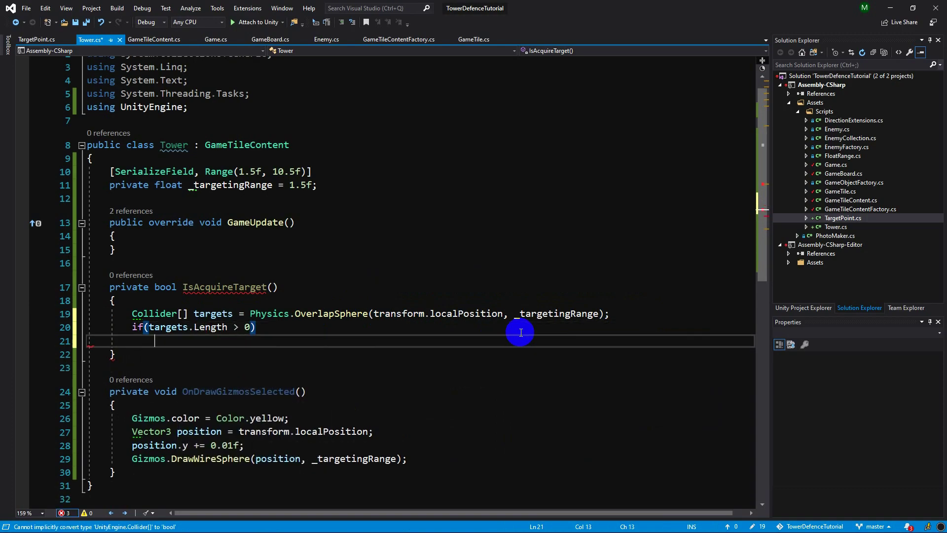
type("{")
key("Return")
key("ctrl+s")
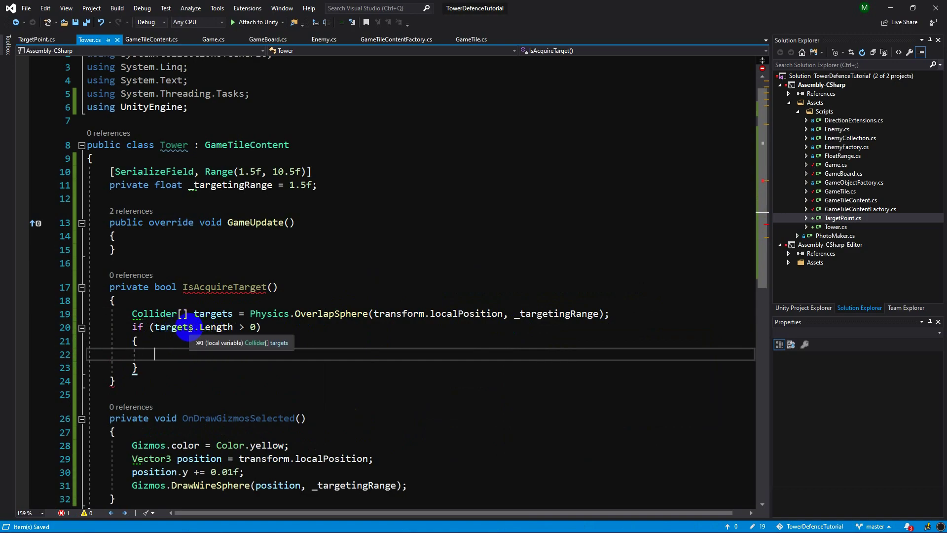
Step: Add a private TargetPoint _target field below _targetingRange
left_click(186, 199)
key("Return")
key("Return")
key("Up")
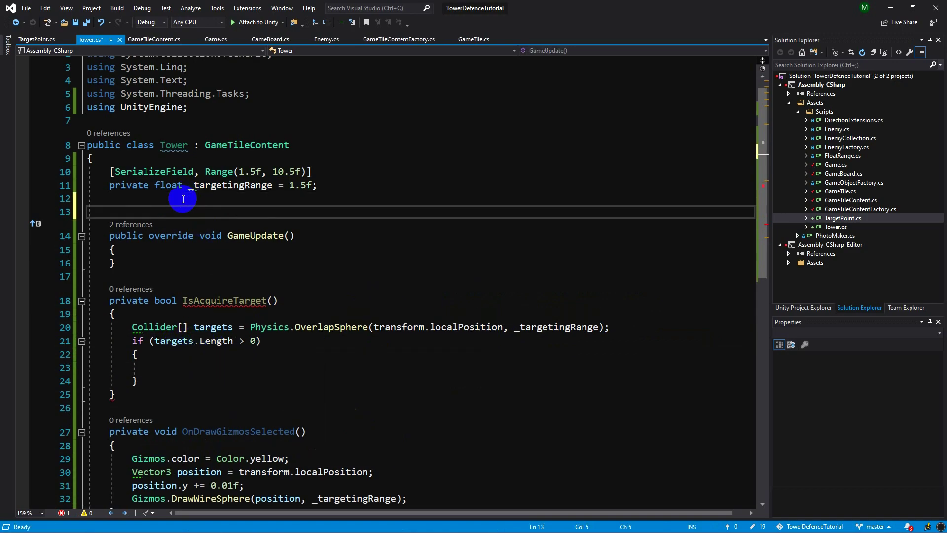
type("ivate targ _t")
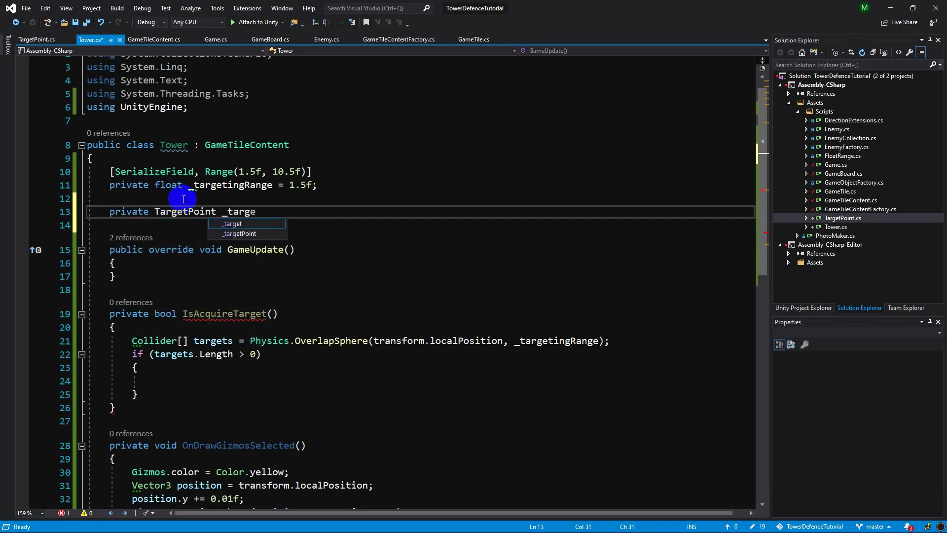
type(";")
key("ctrl+s")
left_click(258, 212)
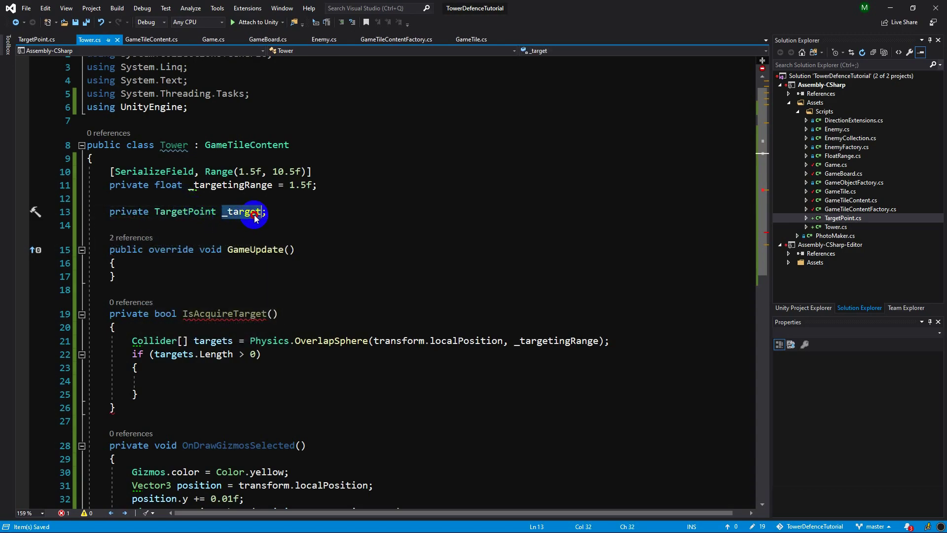
Step: Inside the if block, set _target = targets[0].GetComponent<TargetPoint>() and return true
left_click(177, 380)
type("_target =")
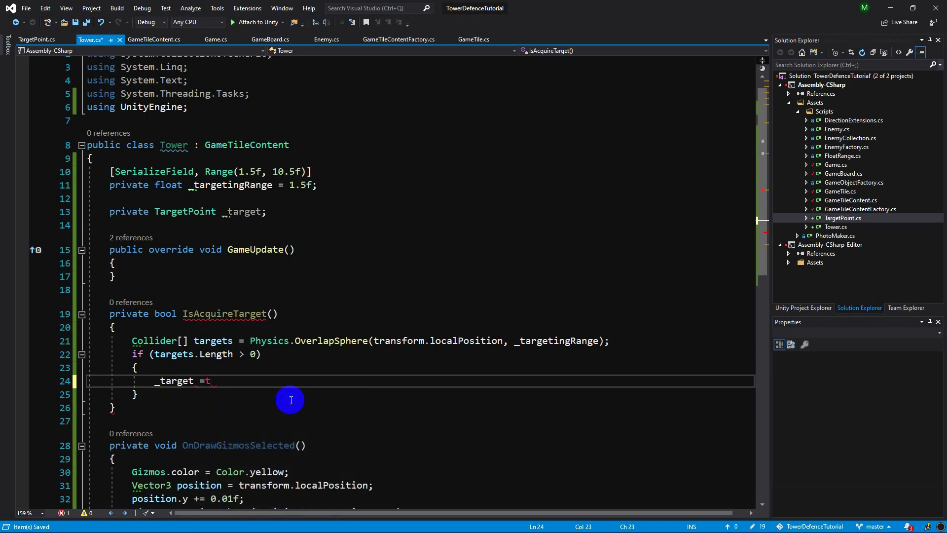
type("targets[0")
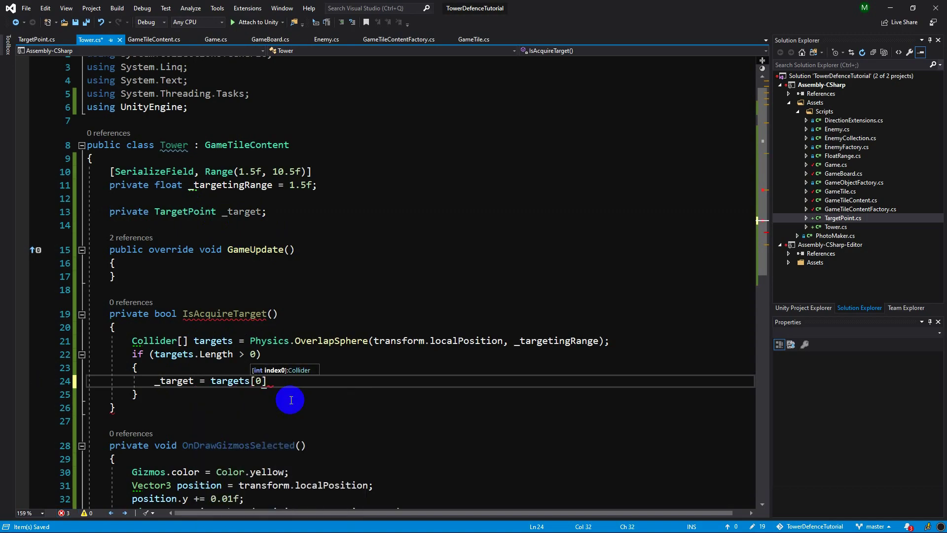
type("].get")
key("Tab")
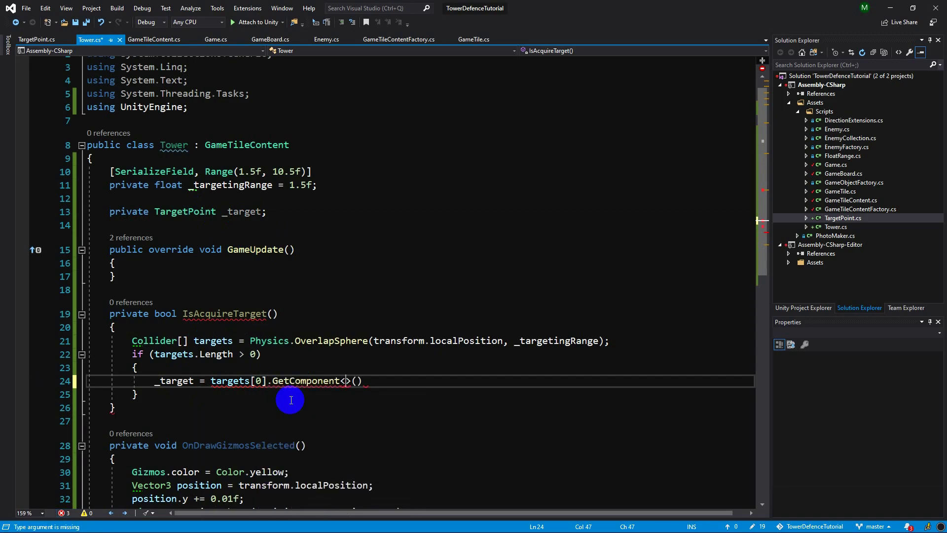
type("TargetPoint>()")
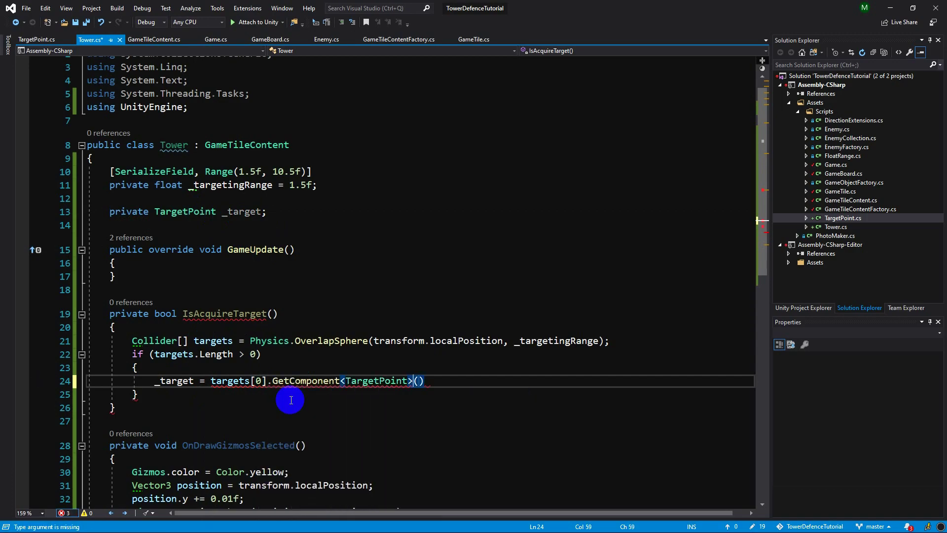
type(";")
key("ctrl+s")
key("Return")
type("return true;")
key("ctrl+s")
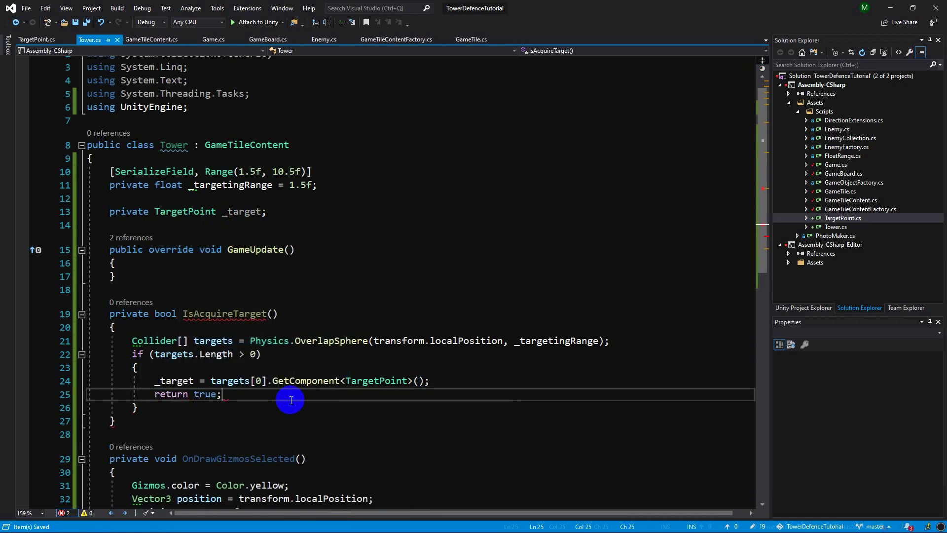
Step: After the if block, set _target to null, return false, and save Tower.cs
left_click(153, 407)
key("Return")
type("_")
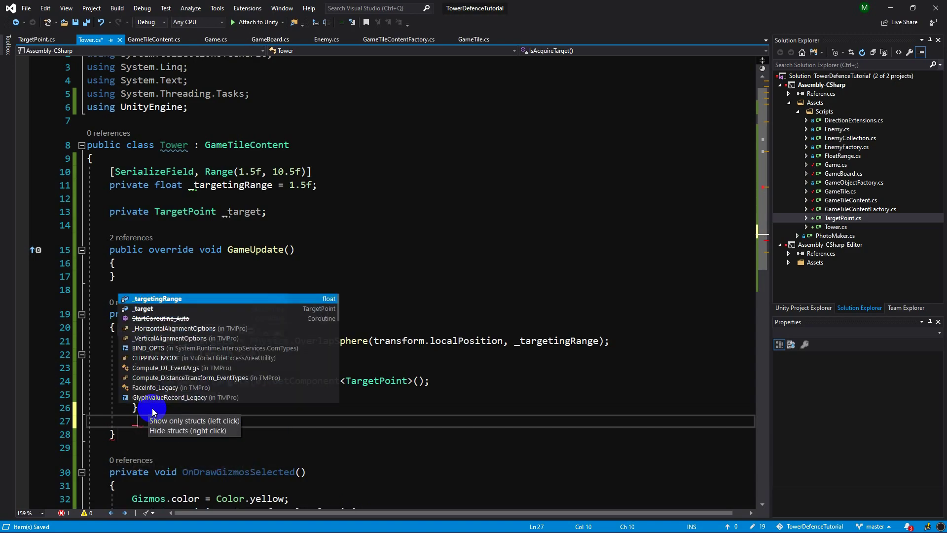
type("target = null;")
key("Return")
type("return")
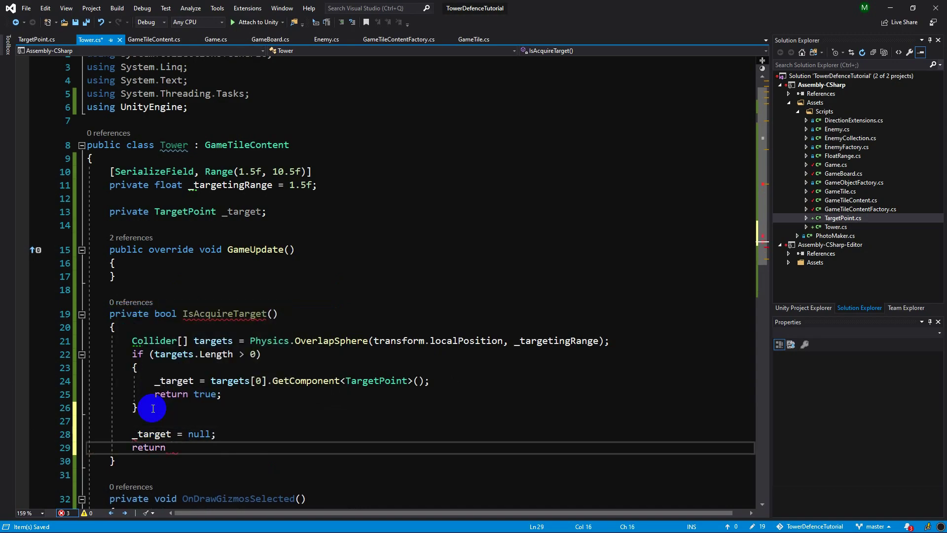
type("false;")
key("ctrl+s")
scroll(173, 345, "down", 2)
left_click(163, 187)
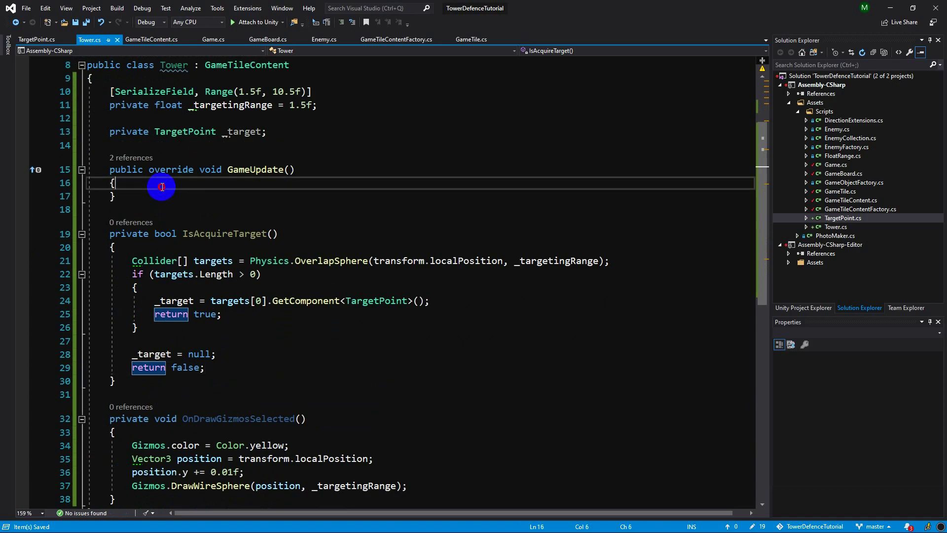
Step: Add an if (IsAcquireTarget()) block inside GameUpdate
key("Return")
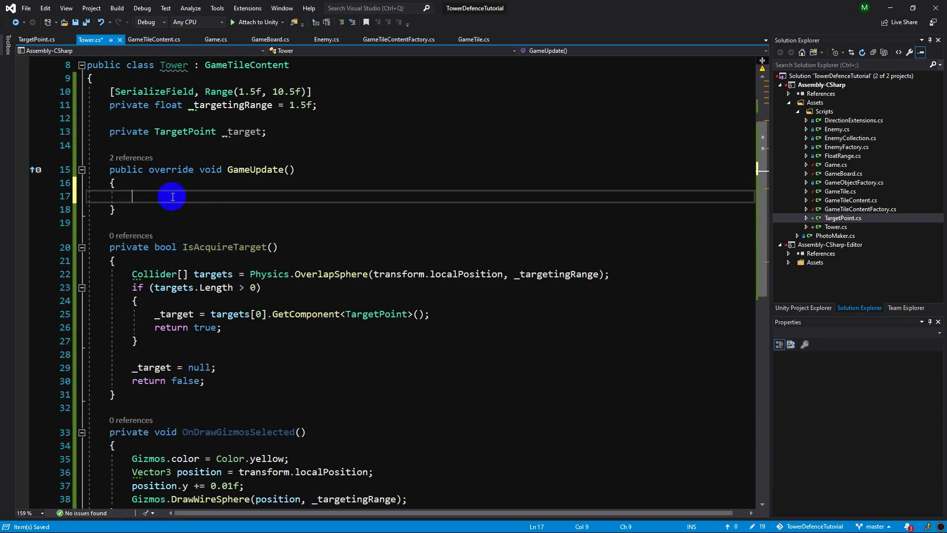
type("if(IsA")
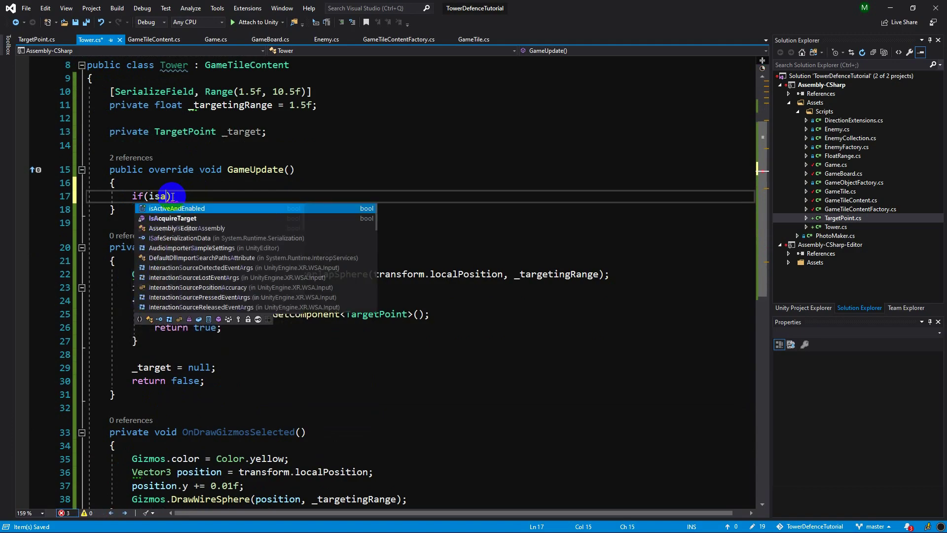
key("Tab")
type("())")
key("Return")
type("{")
key("Return")
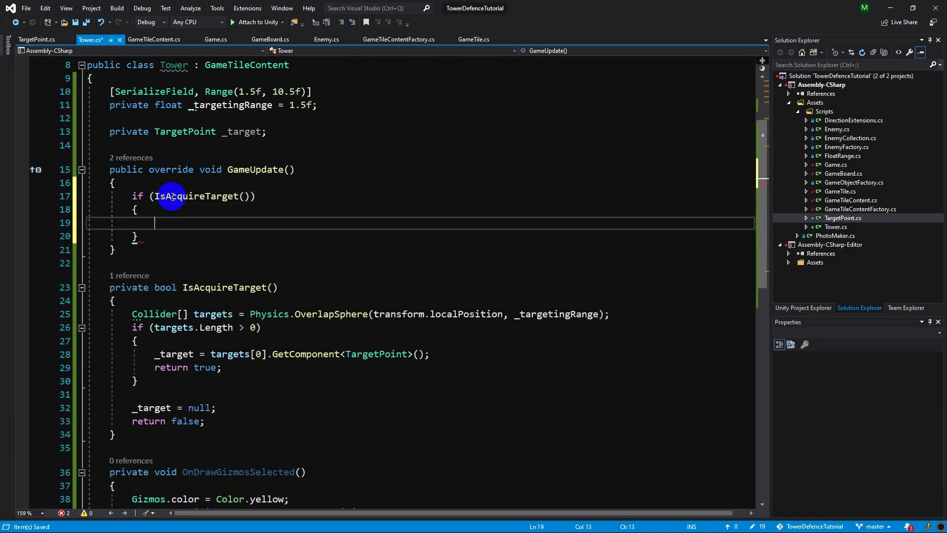
Step: Log "Target found" with Debug.Log inside the block and save Tower.cs
type("Debug.lo")
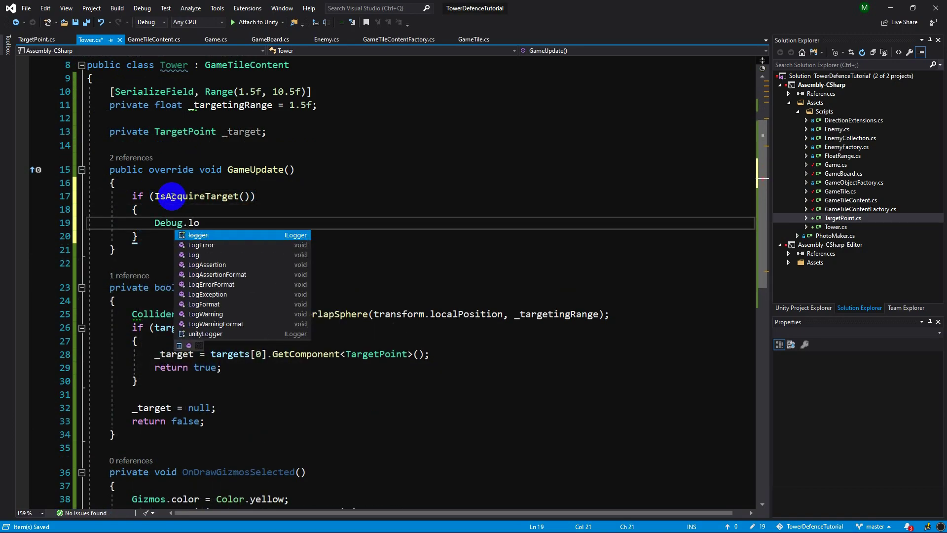
type("();")
key("Left")
key("Left")
type("\"")
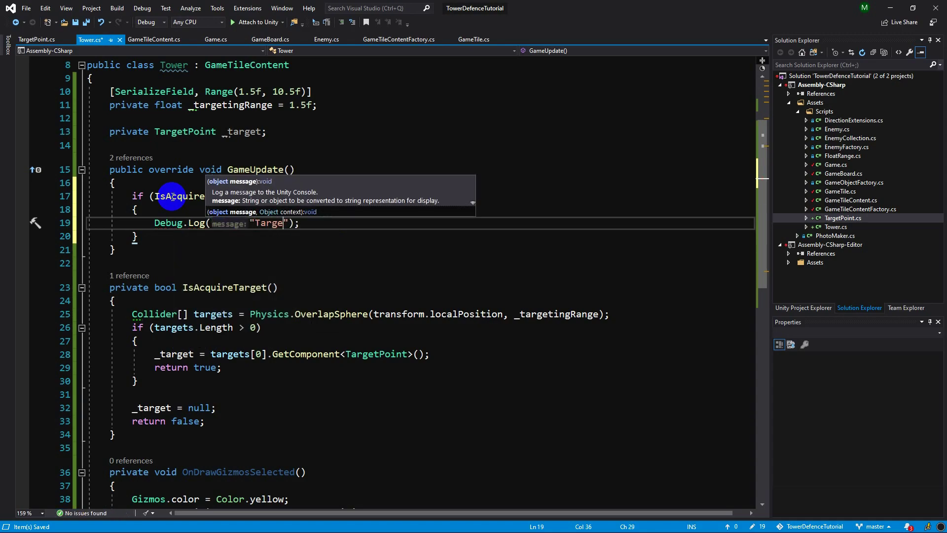
type("t found")
key("ctrl+s")
left_click(176, 250)
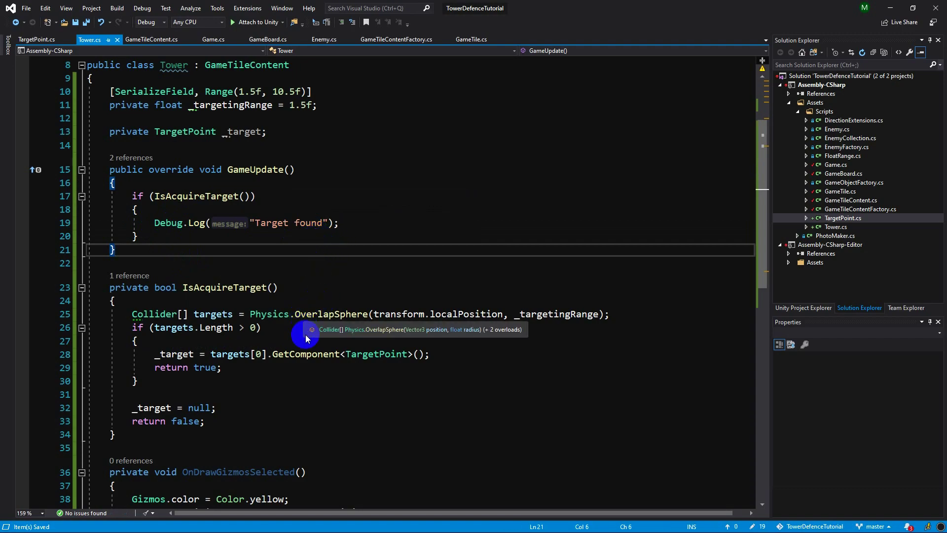
left_click(286, 330)
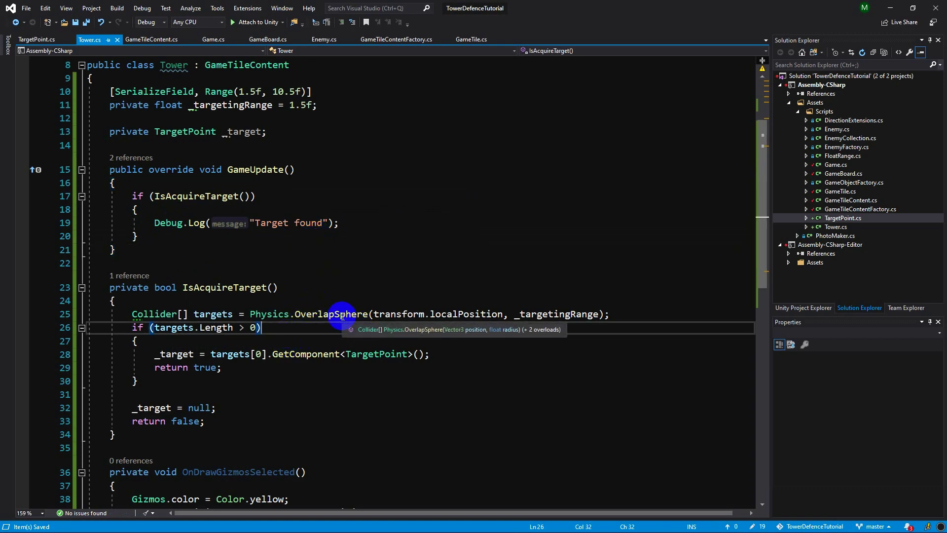
double_click(305, 314)
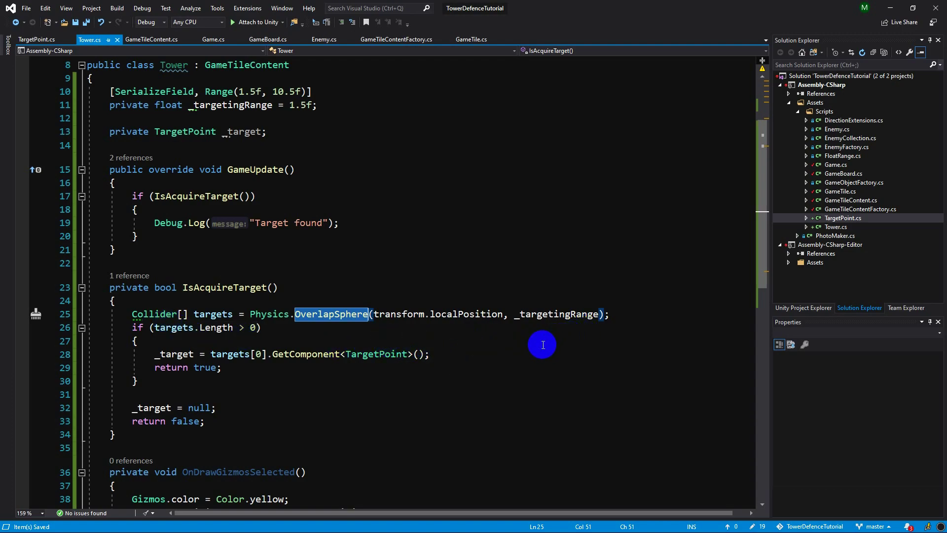
left_click(268, 144)
key("Return")
key("Return")
Step: Declare private const int ENEMY_LAYER_MASK = 1 << 9 below _target and save
key("Up")
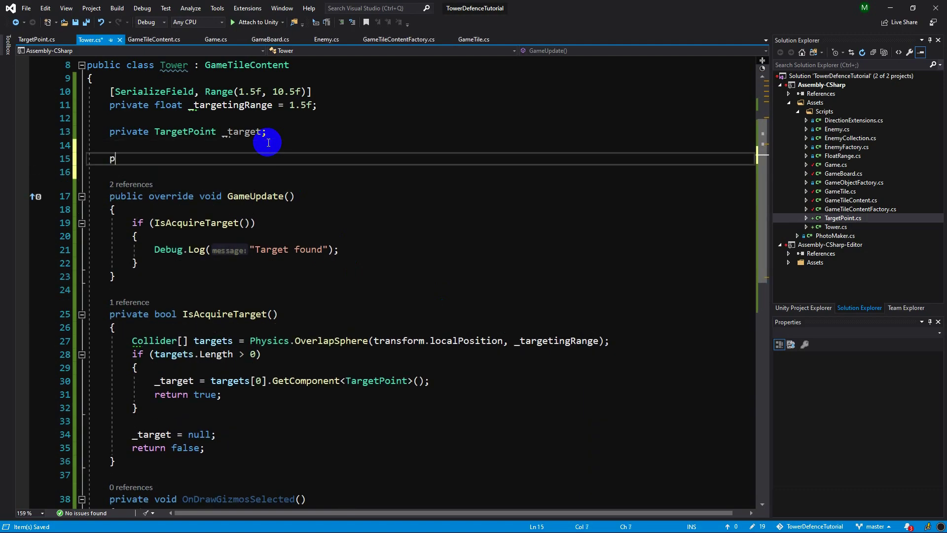
type("rivate const int ENEMY_LAYER")
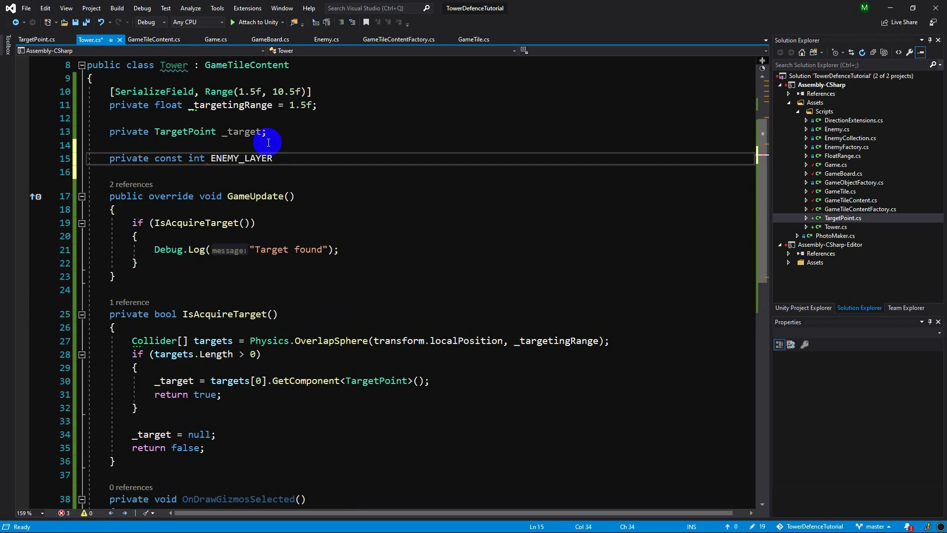
type("_MASK = 1 << 9;")
key("ctrl+s")
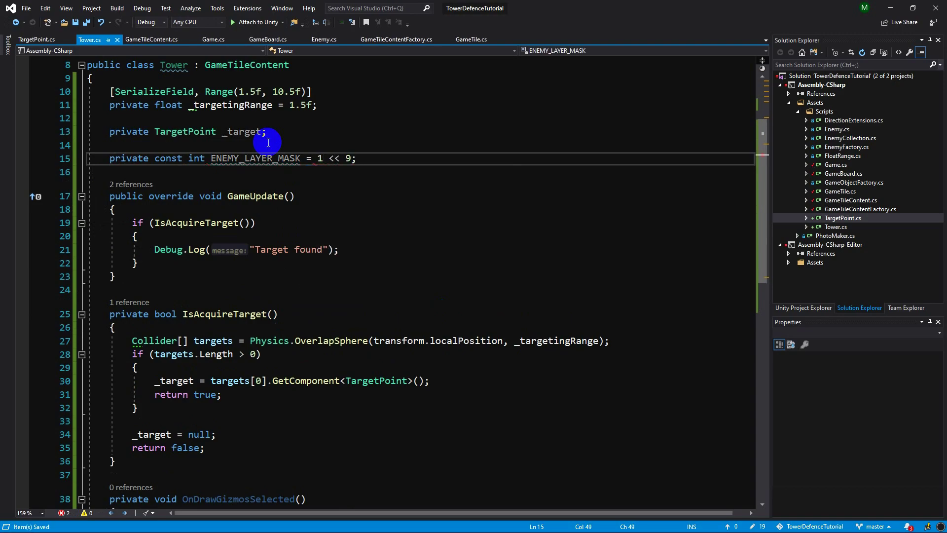
Step: Append ENEMY_LAYER_MASK as the third argument of the OverlapSphere call
double_click(348, 158)
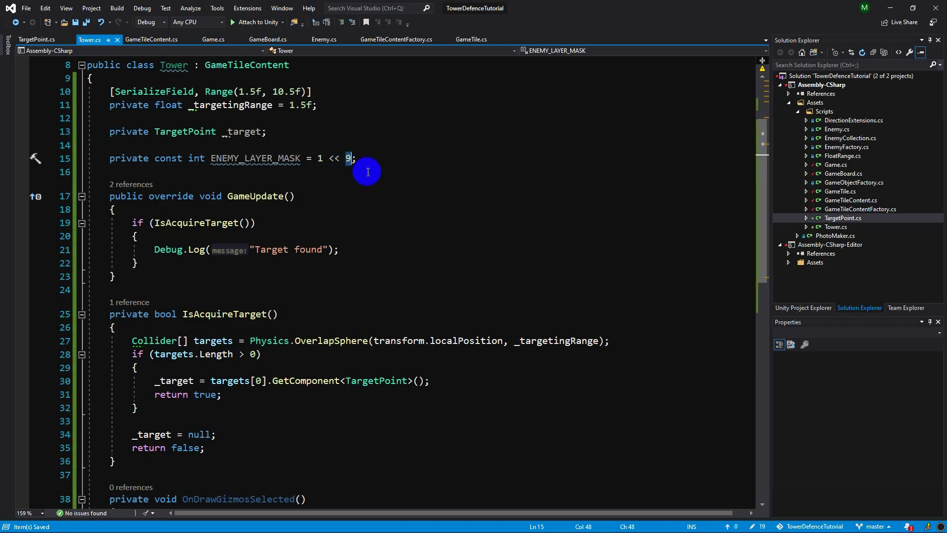
double_click(277, 163)
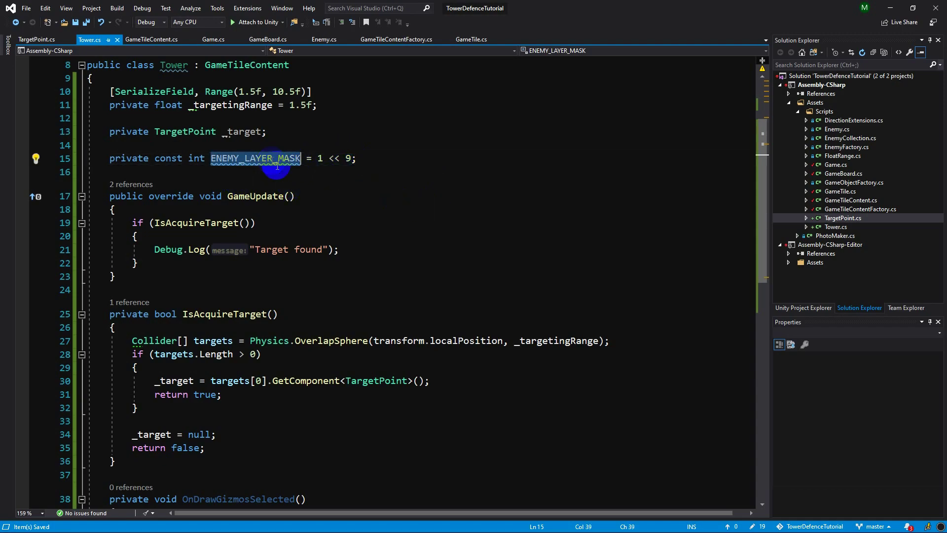
double_click(596, 340)
key("ctrl+s")
type(", ENEMY_LAYER_MASK")
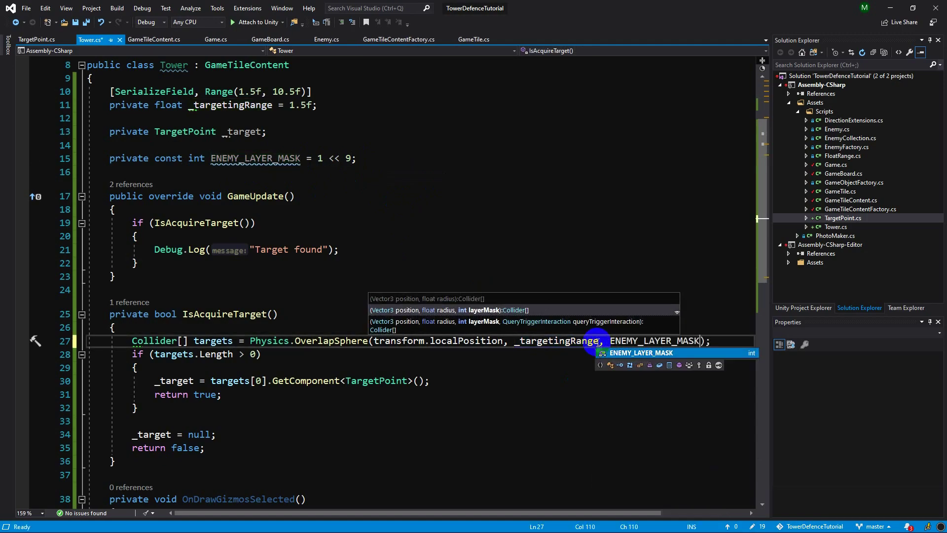
left_click(550, 252)
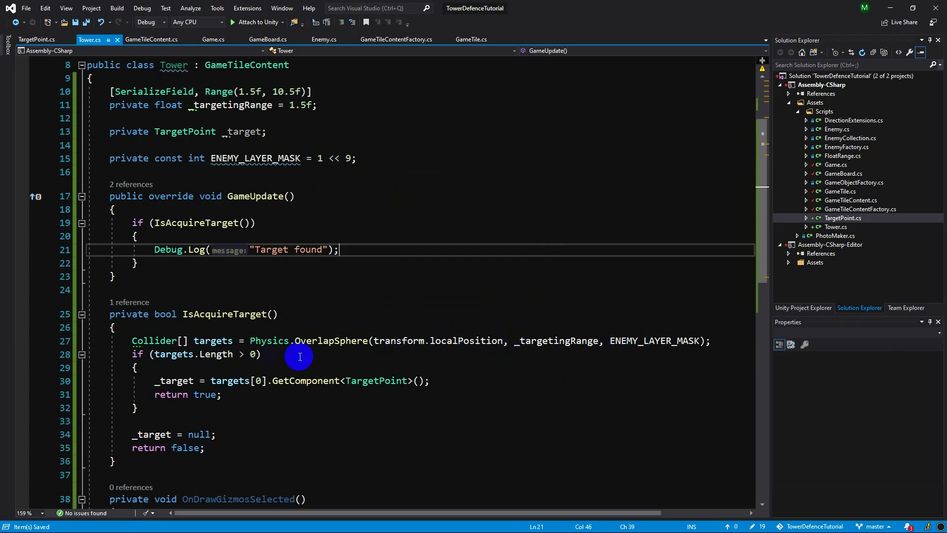
left_click(239, 329)
key("Return")
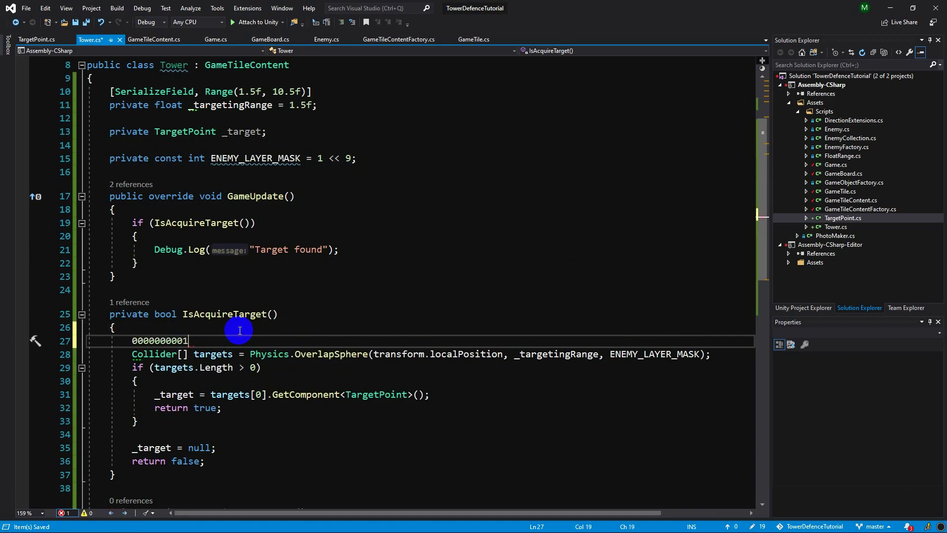
left_click_drag(184, 340, 190, 342)
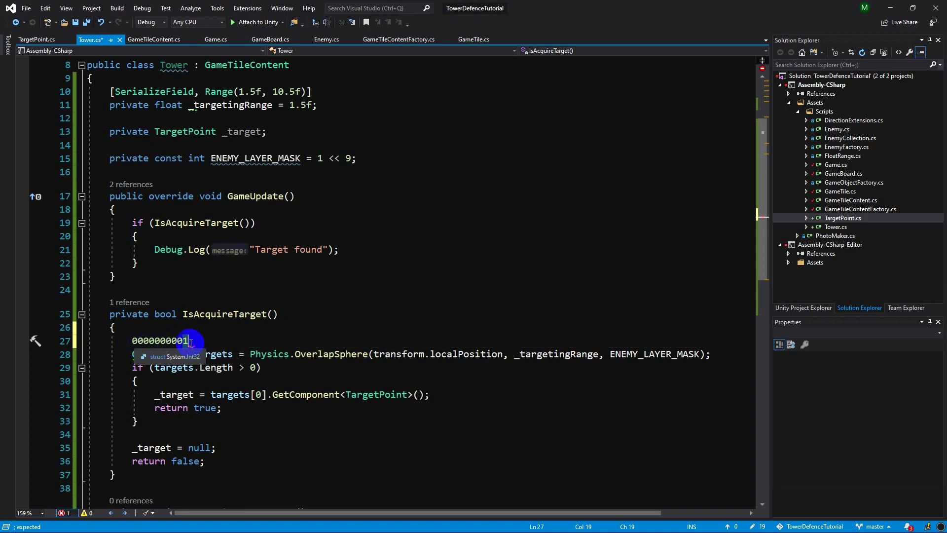
left_click_drag(138, 340, 133, 341)
type("1")
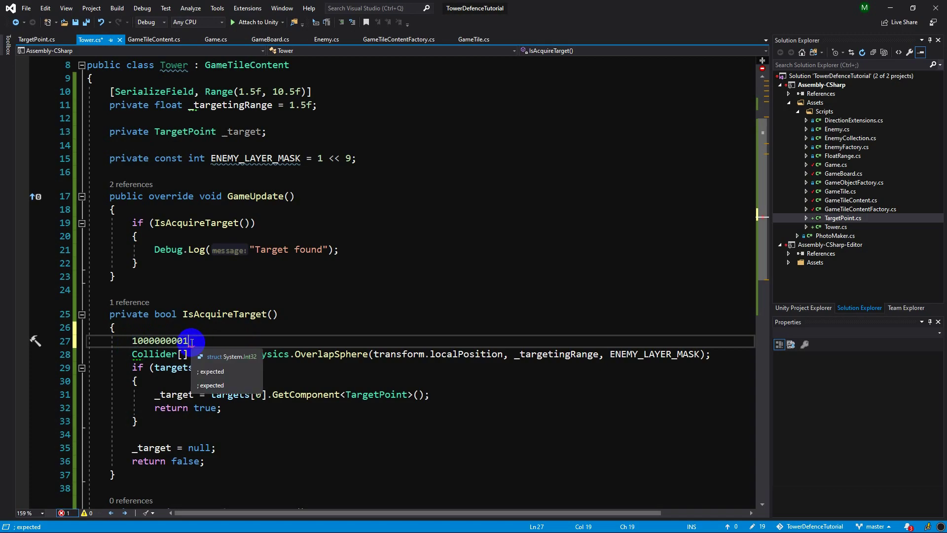
key("BackSpace")
type("0")
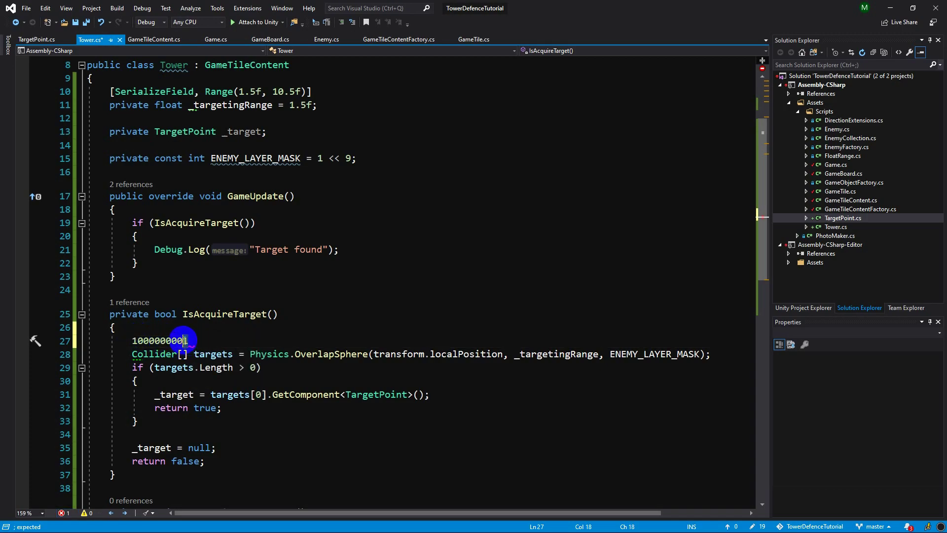
left_click(134, 341)
left_click_drag(133, 340, 136, 342)
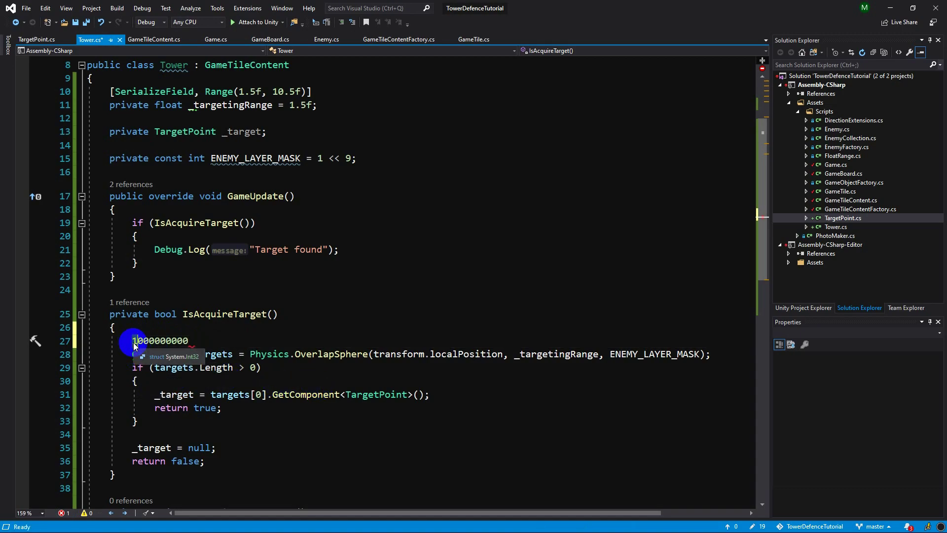
Step: Replace ENEMY_LAYER_MASK in OverlapSphere with 512, delete the scratch line, and save
double_click(661, 354)
type("512")
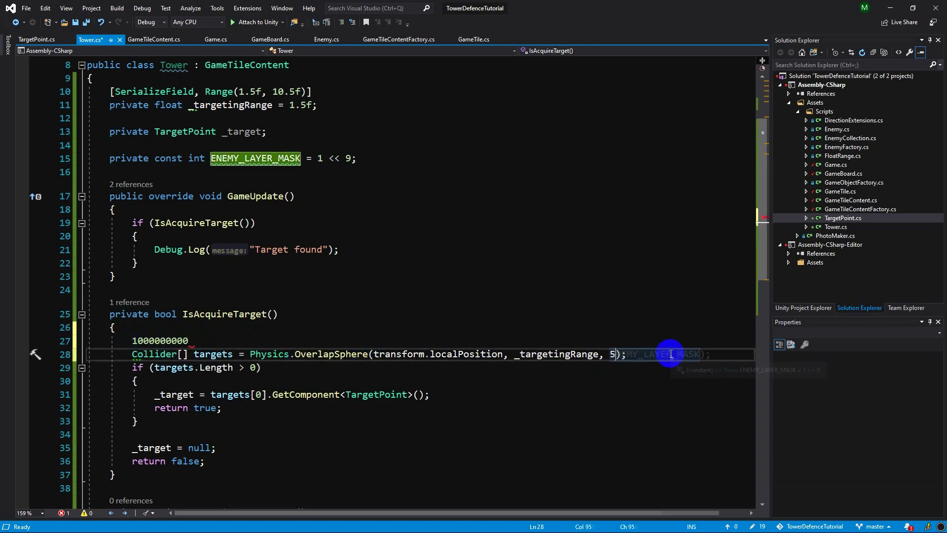
left_click(412, 340)
key("ctrl+x")
key("ctrl+s")
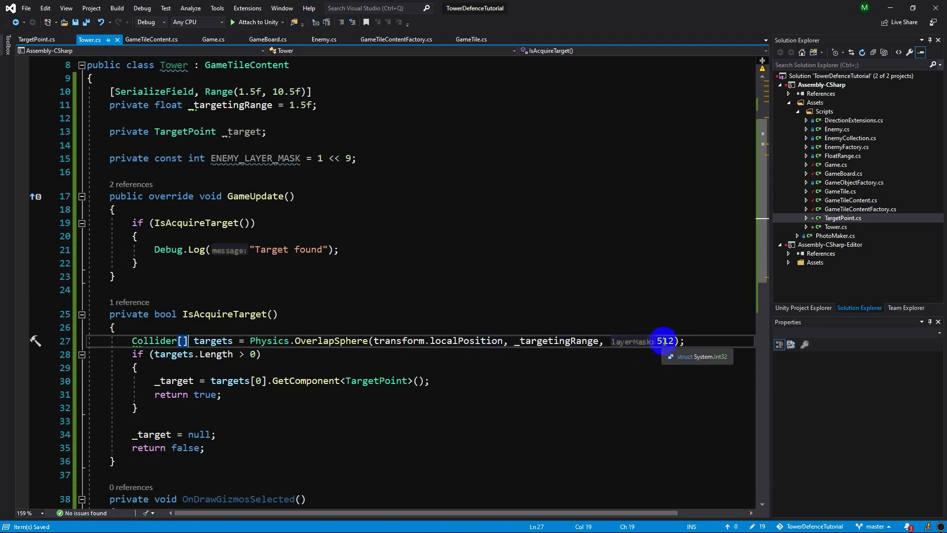
Step: Paste the ENEMY_LAYER_MASK name over the literal 512 in OverlapSphere and save Tower.cs
double_click(665, 340)
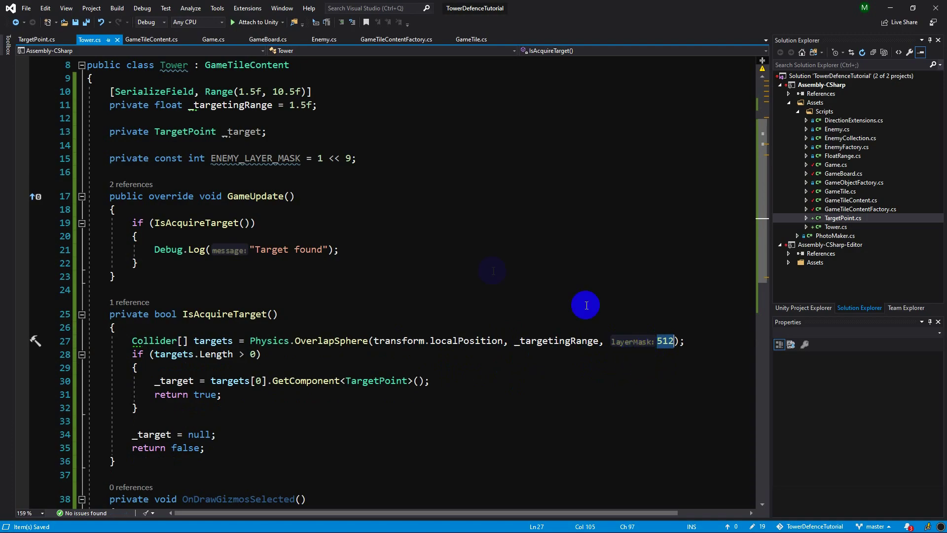
double_click(256, 158)
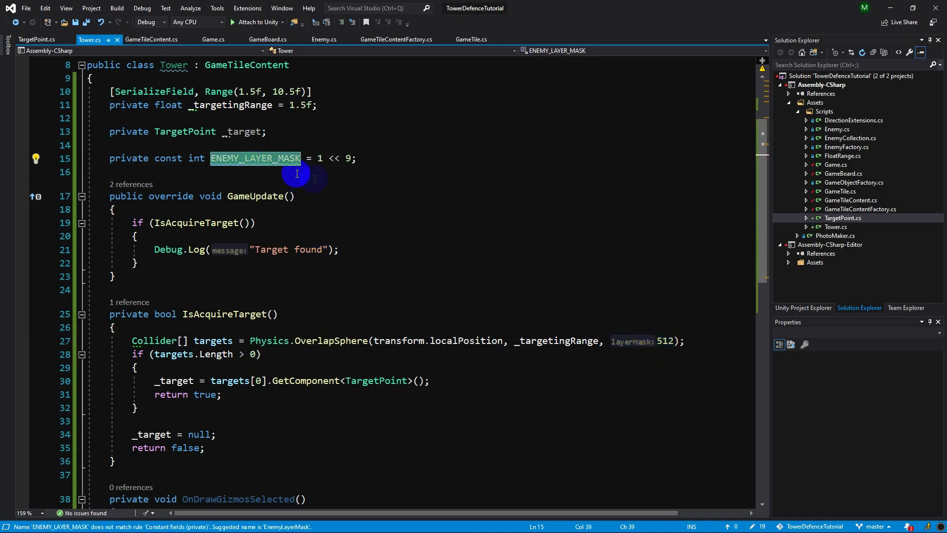
double_click(664, 341)
key("ctrl+v")
left_click(587, 372)
key("ctrl+s")
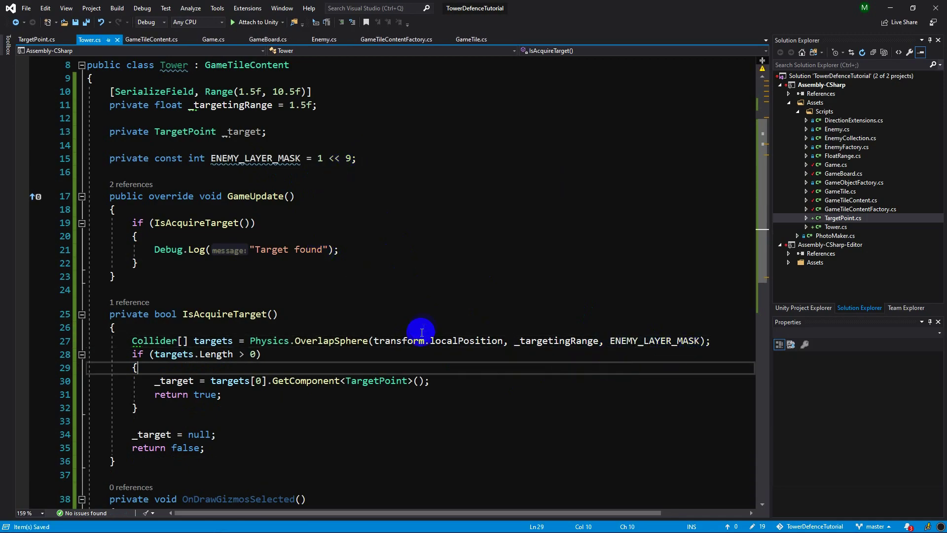
scroll(401, 336, "down", 2)
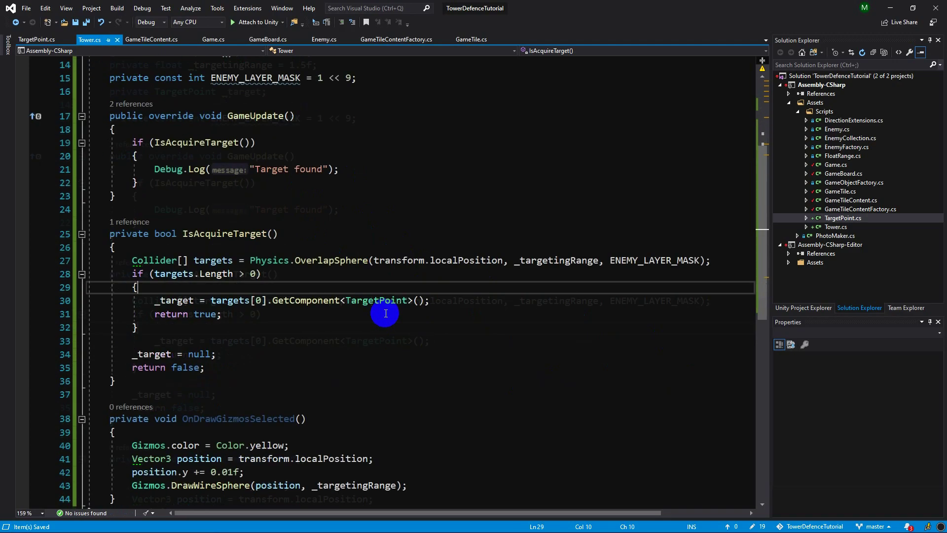
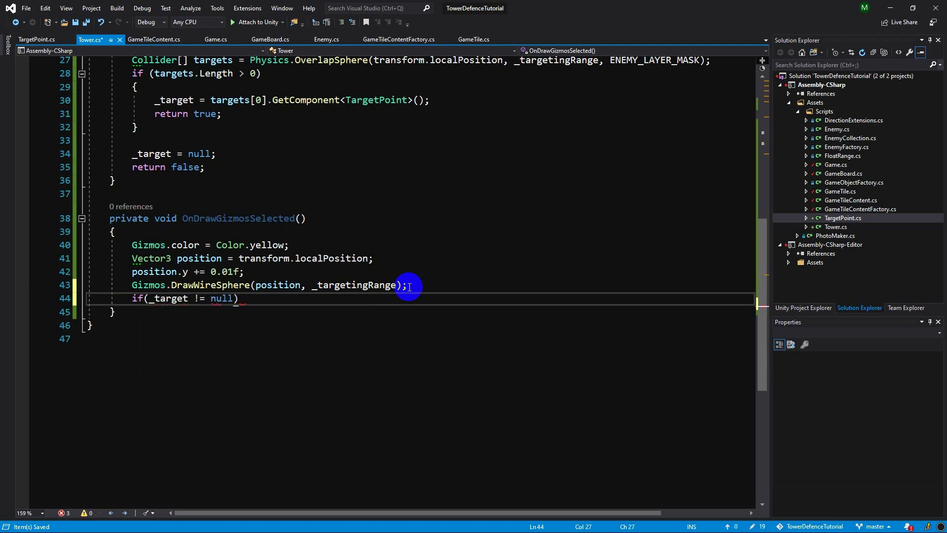
Step: Open the _target != null block and set Gizmos.color to Color.red inside it
key("Return")
type("{")
key("Return")
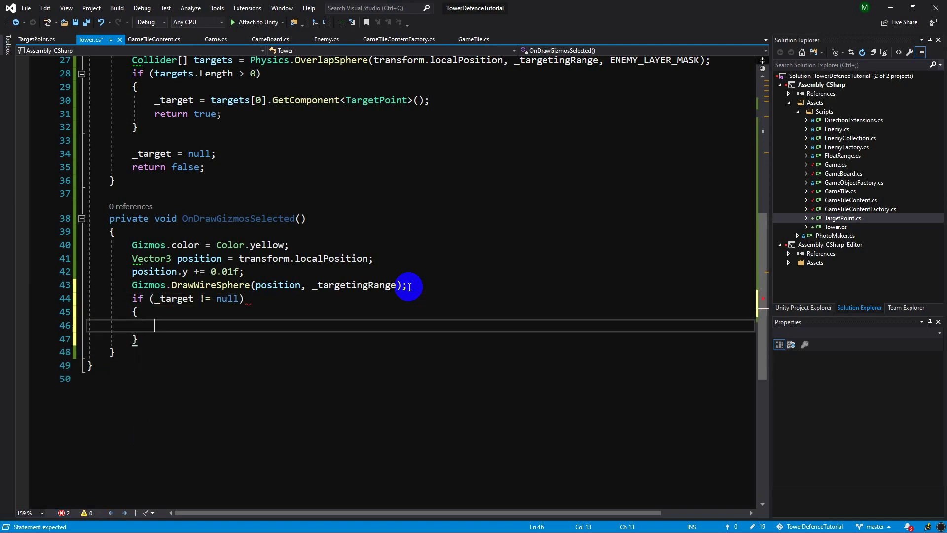
type("Gizmos.co")
key("Tab")
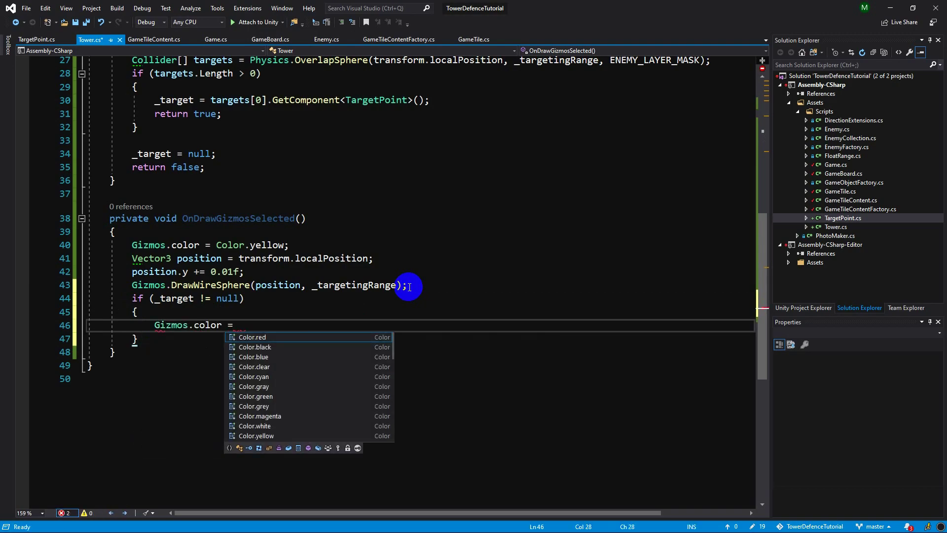
key("Down")
key("Down")
key("Down")
key("Down")
key("Down")
key("Down")
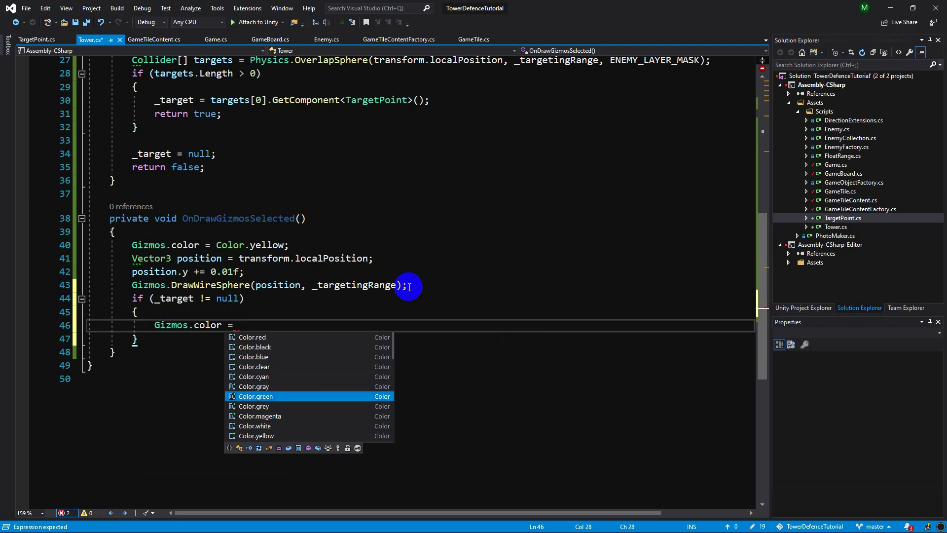
key("Down")
type("red;")
key("Return")
type(";")
key("BackSpace")
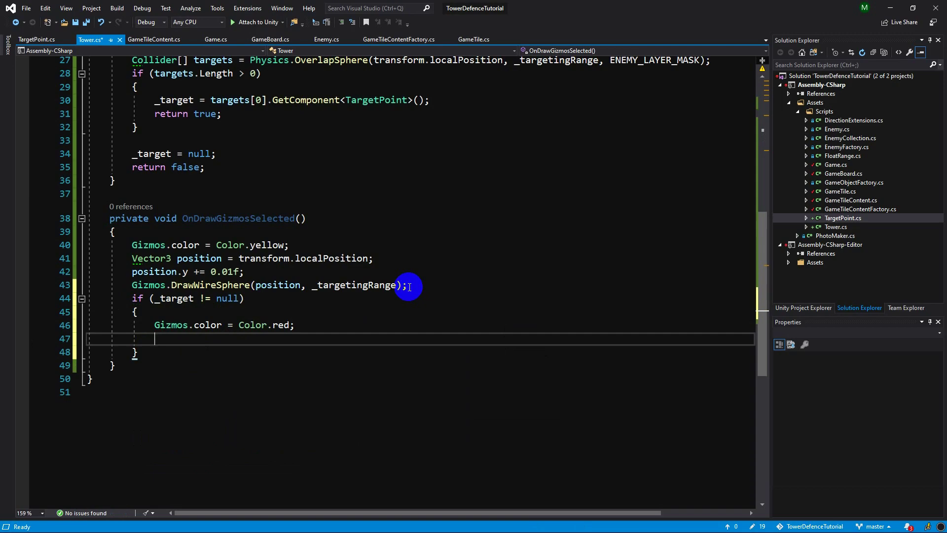
Step: Add Gizmos.DrawLine(position, _target.Position) to draw the line to the target
type("Gizmos.dra")
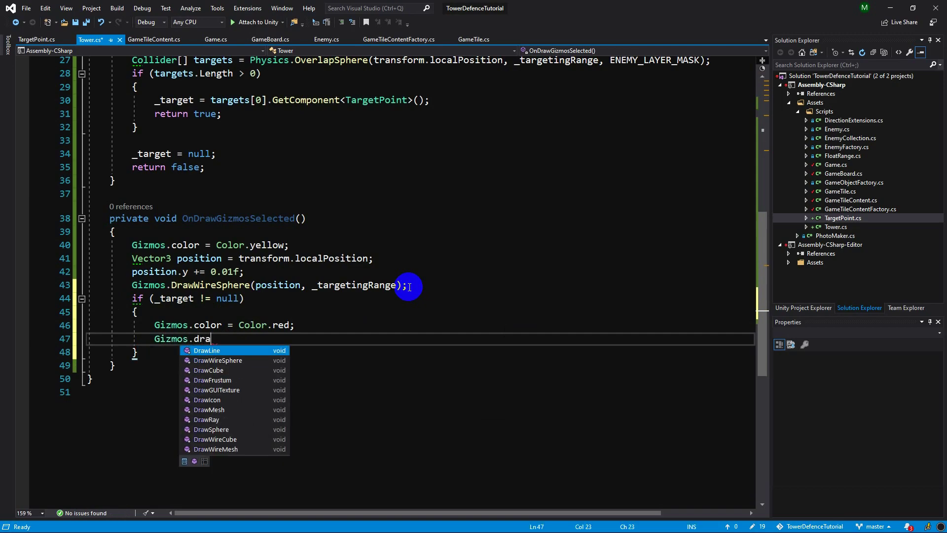
type("wl();")
key("Left")
key("Left")
type("po")
key("Tab")
type("_ta.p")
key("Tab")
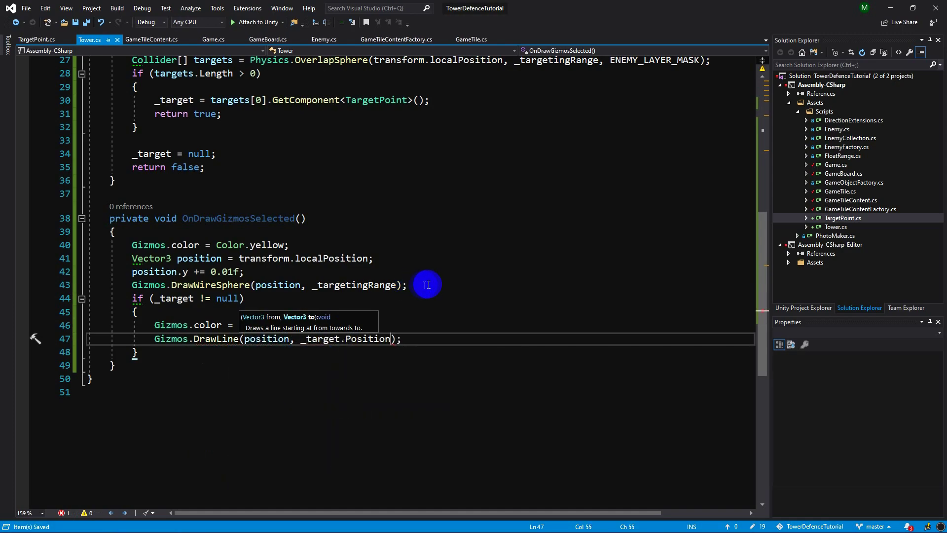
left_click(408, 286)
Step: In Unity, lower the Game object's Spawn Speed from 4 and enter Play mode
left_click(891, 8)
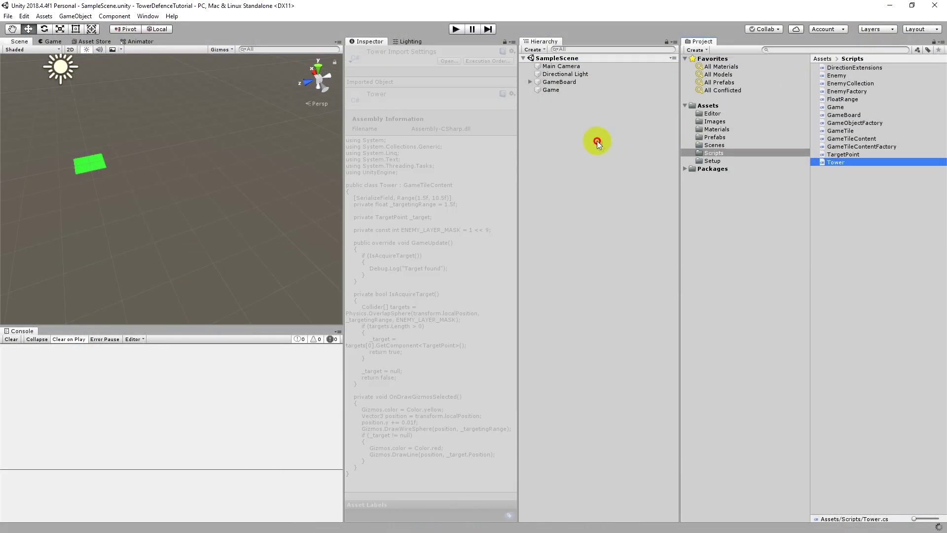
left_click(550, 90)
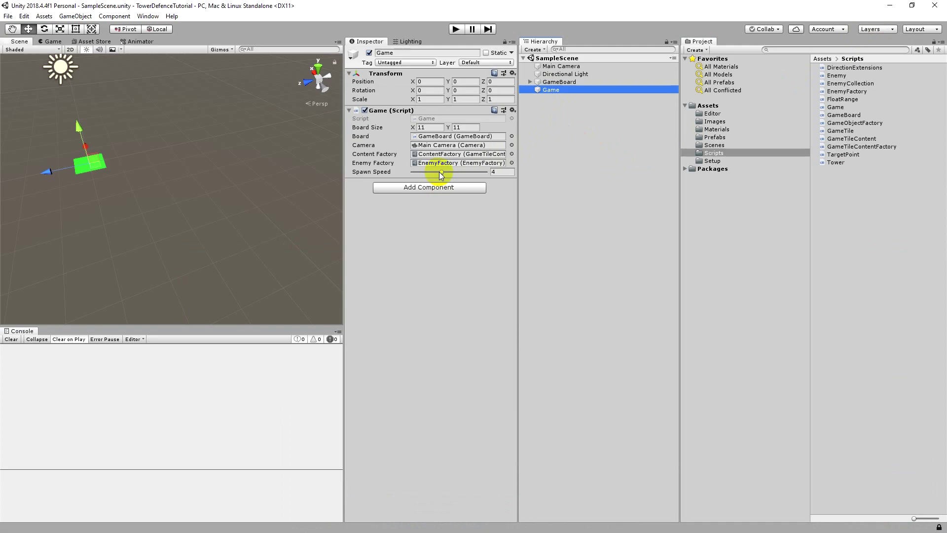
left_click_drag(436, 173, 419, 173)
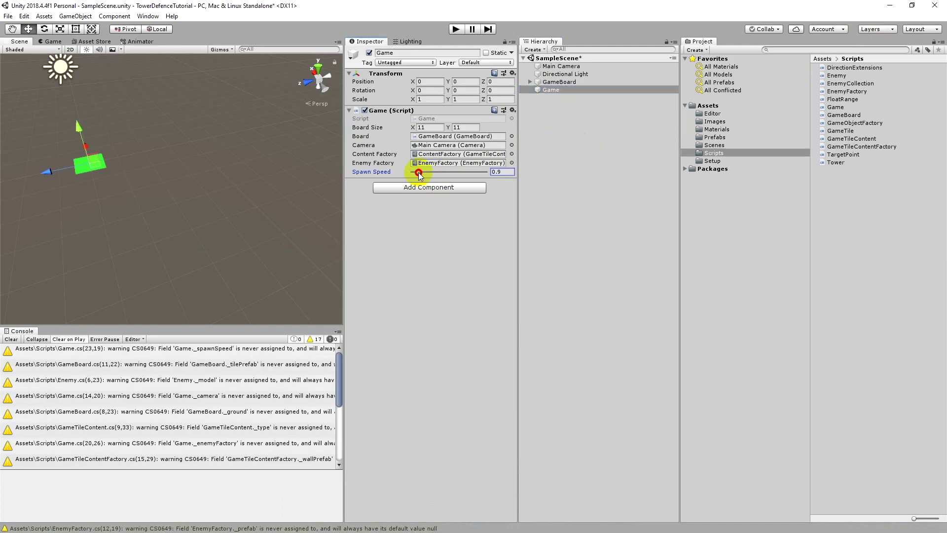
left_click(456, 29)
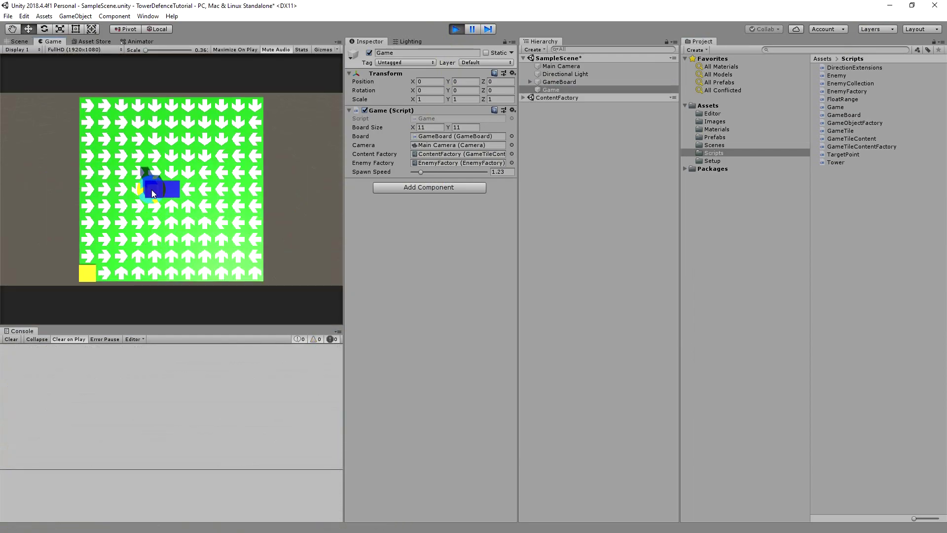
Step: Select and frame the placed tower in the Scene view, raising its Targeting Range to 4.28
left_click(20, 41)
left_click(81, 158)
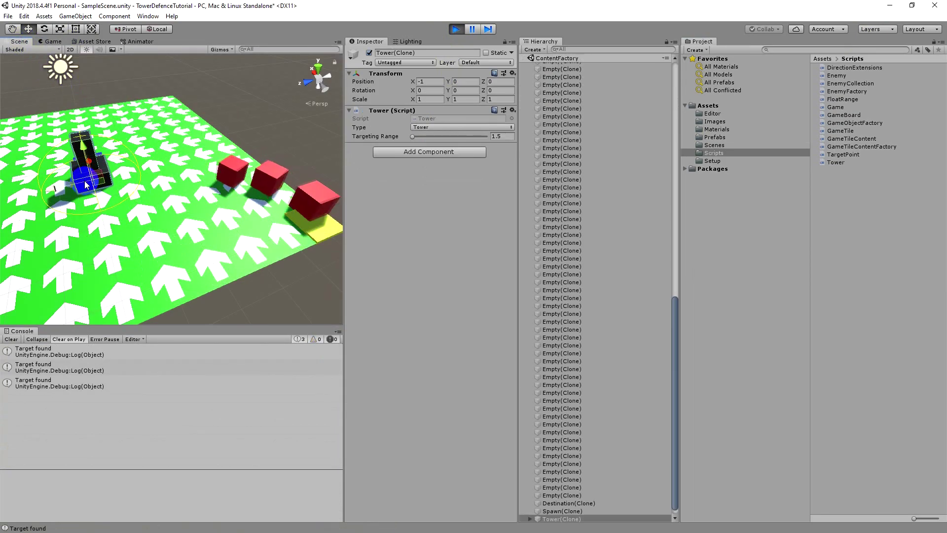
key("f")
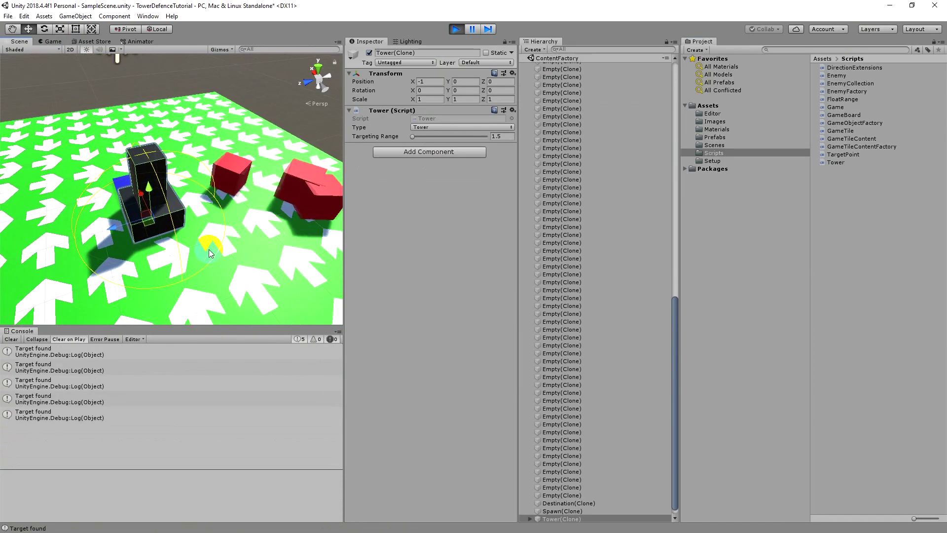
scroll(207, 242, "up", 5)
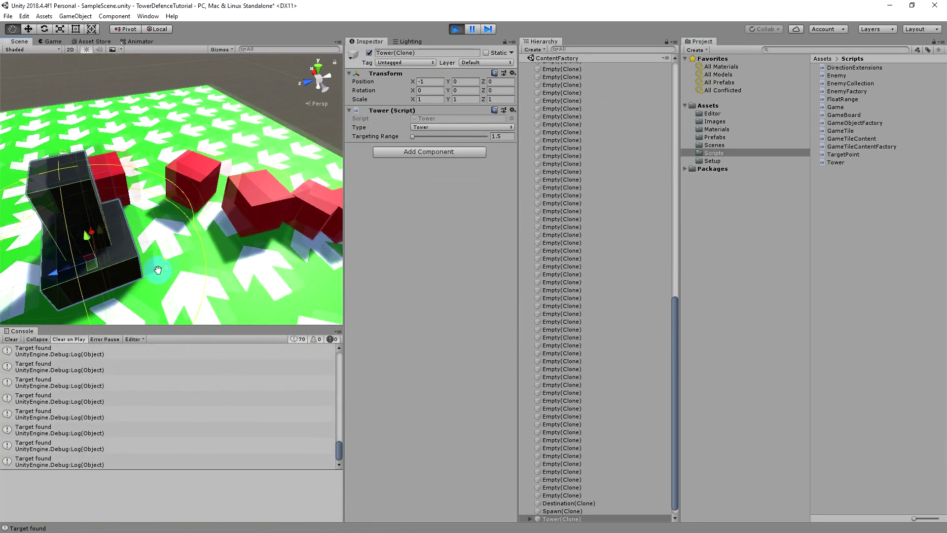
left_click_drag(382, 139, 443, 141)
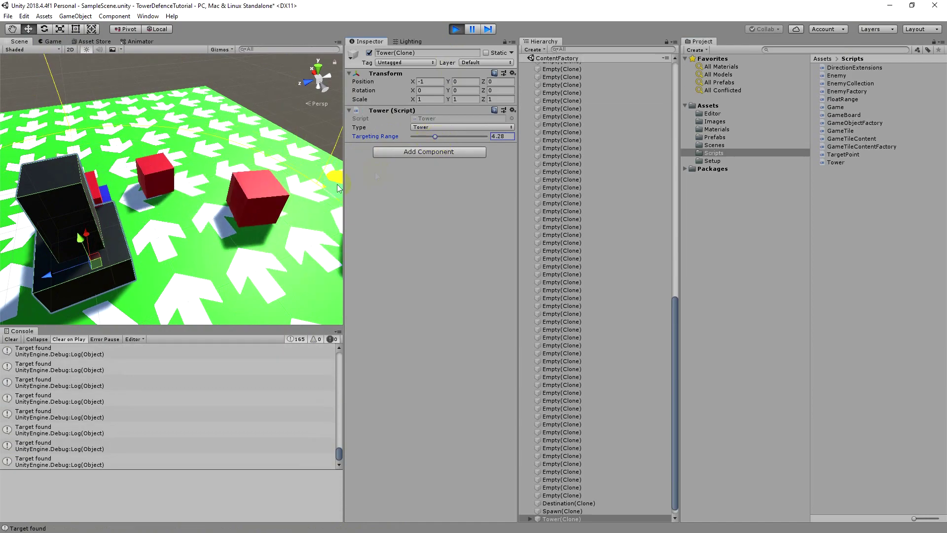
scroll(230, 250, "down", 3)
left_click_drag(128, 233, 160, 254, "alt")
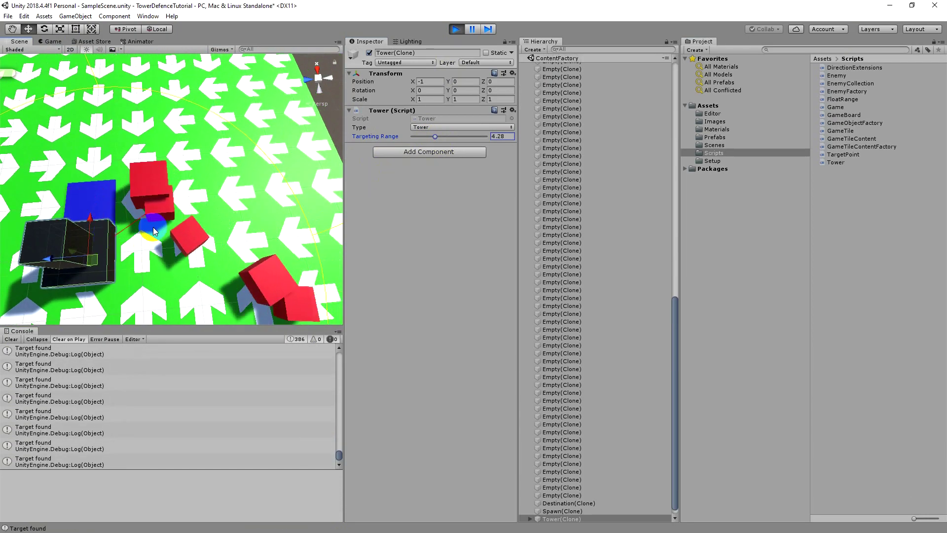
Step: Stop Play mode, save SampleScene, and reopen the Tower script
left_click(456, 29)
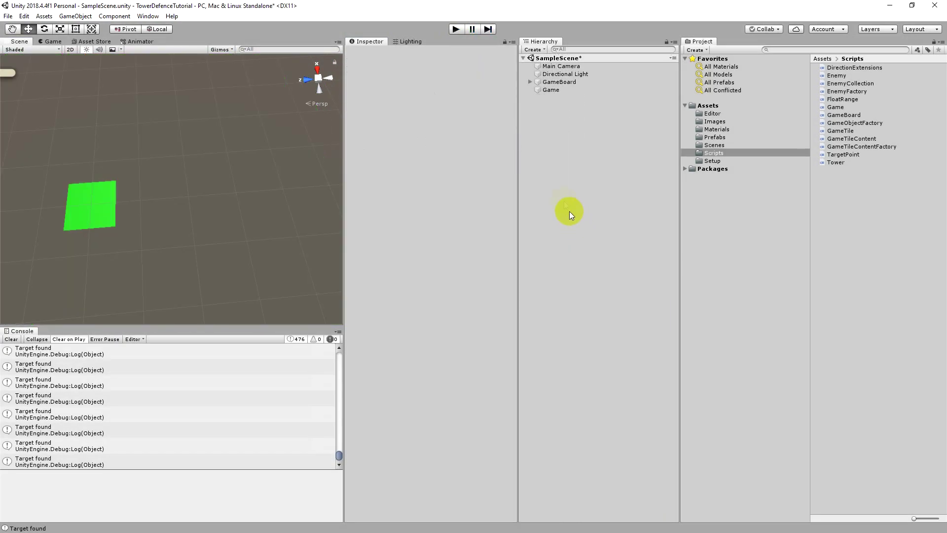
key("ctrl+s")
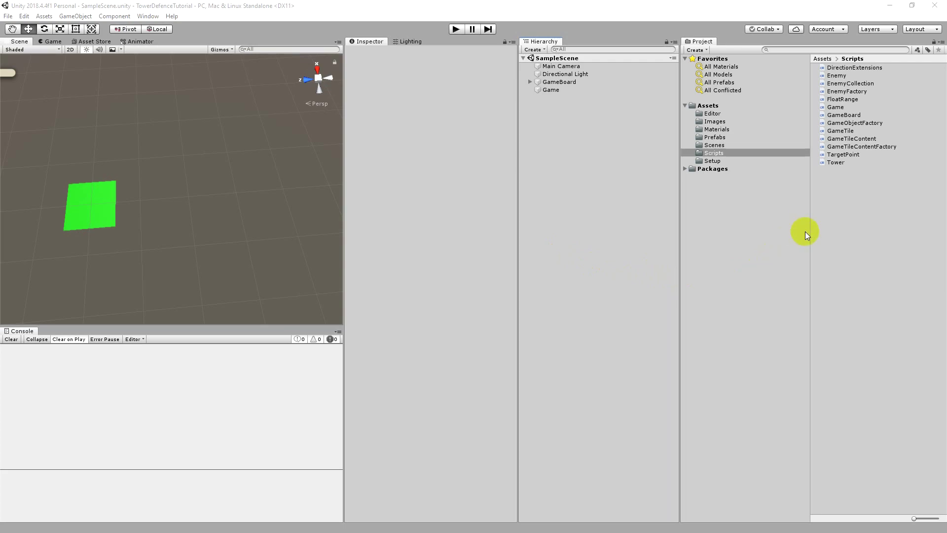
double_click(838, 161)
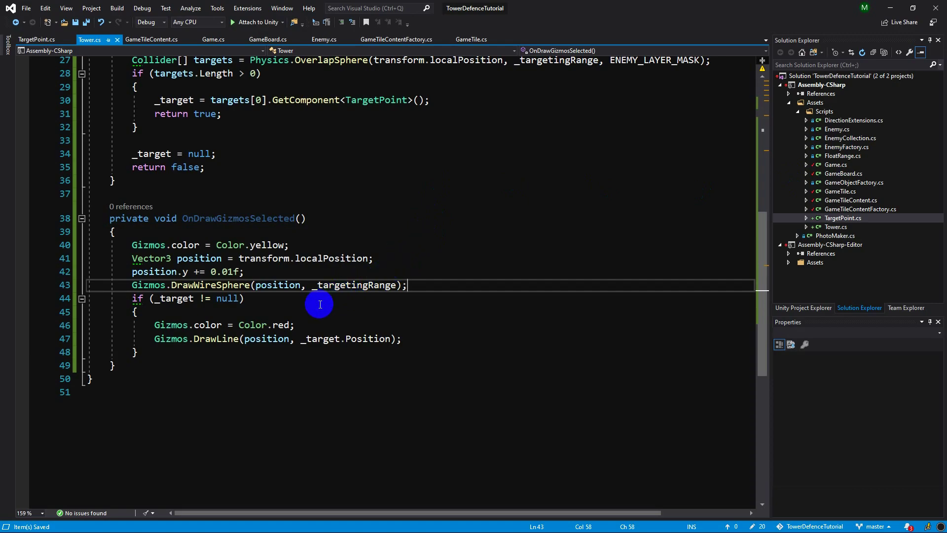
Step: Declare a new private bool IsTargetTracked() method below IsAcquireTarget
scroll(266, 301, "up", 5)
scroll(267, 312, "down", 1)
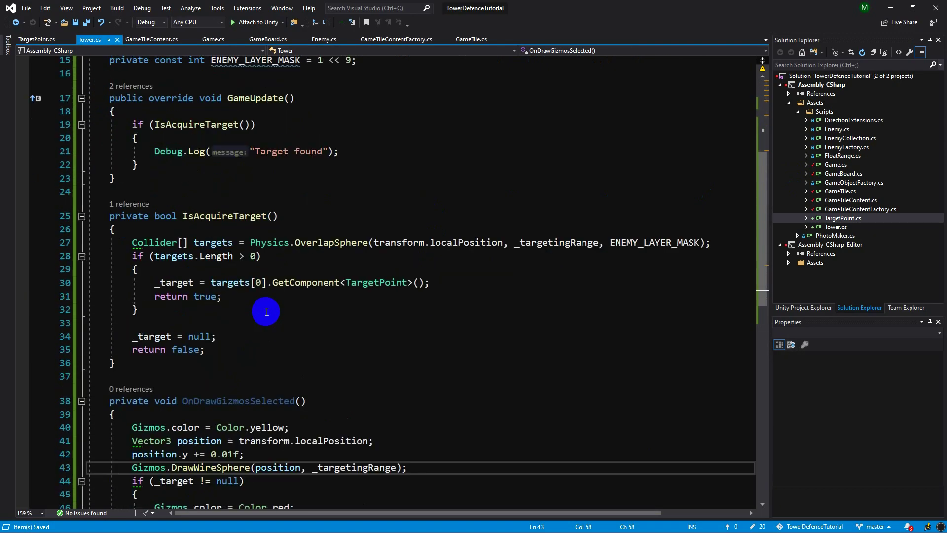
scroll(266, 311, "down", 2)
left_click(144, 291)
key("Return")
key("Return")
key("Up")
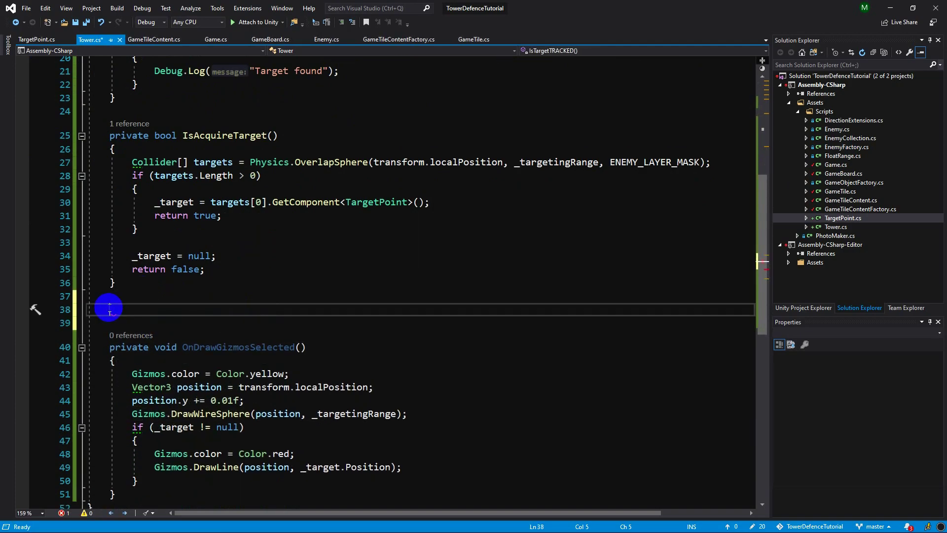
type("private bool IsTargetTracked(")
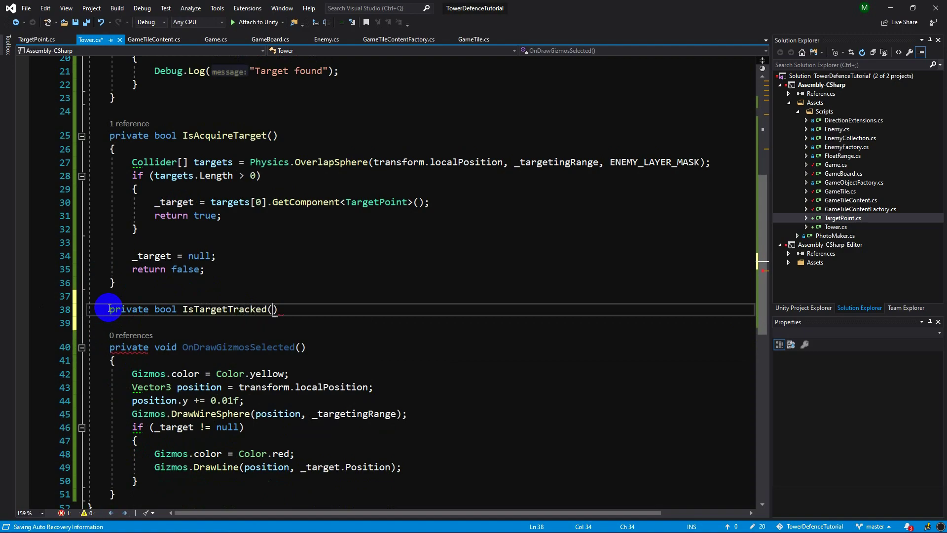
type(")")
key("Return")
type("{")
key("Return")
Step: Add if (_target == null) { return false; } to the method and save
type("if")
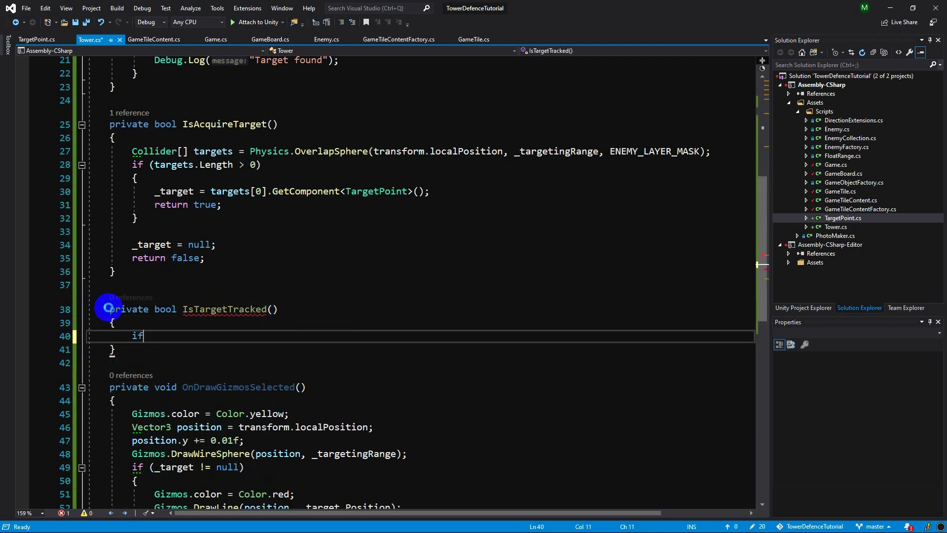
type("(_target == nu")
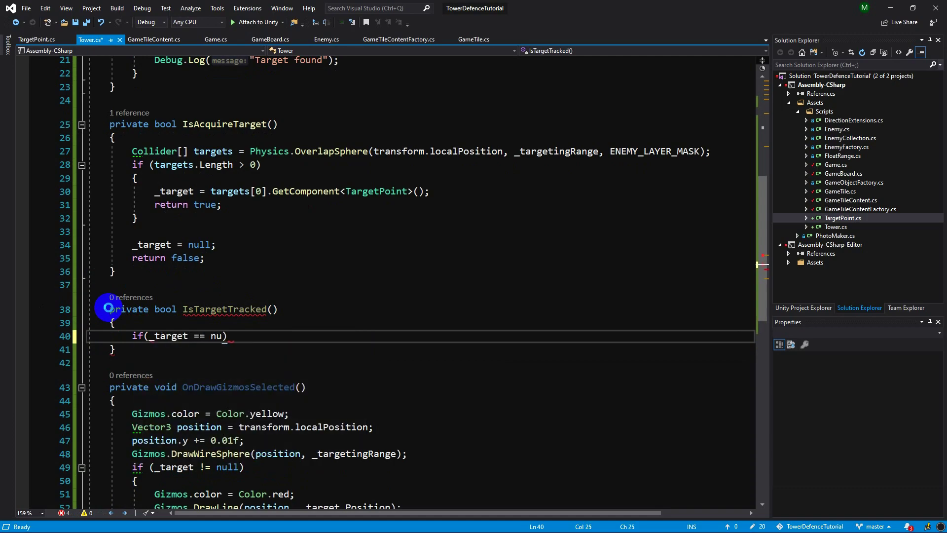
type("ll){")
key("Return")
type("return")
key("BackSpace")
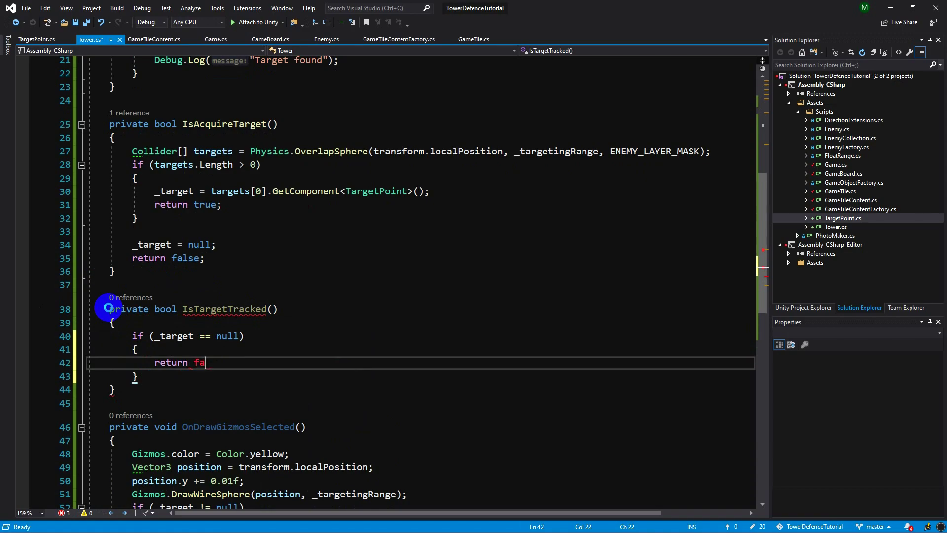
type("lse;")
key("Down")
key("ctrl+s")
scroll(147, 336, "down", 1)
key("Return")
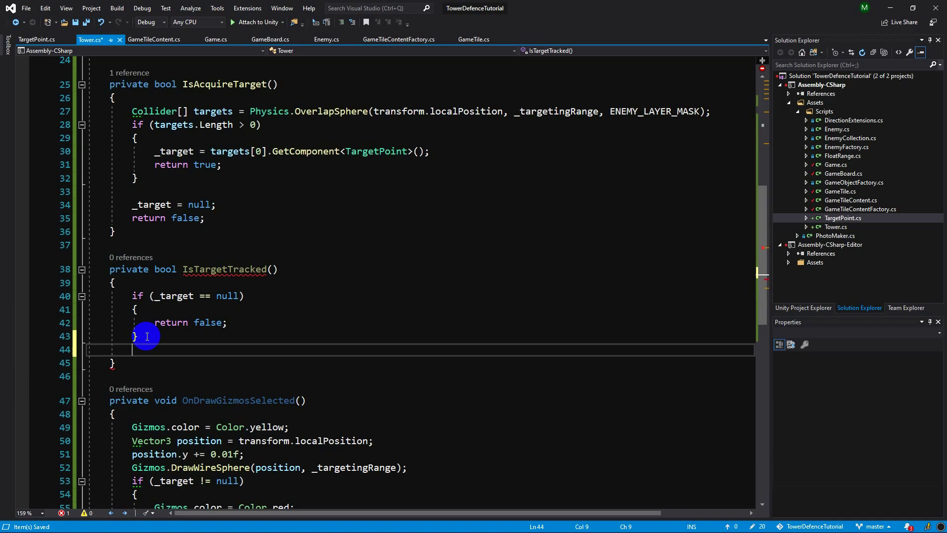
Step: Declare Vector3 myPos = transform.localPosition; in IsTargetTracked
type("vector3 myPos = ")
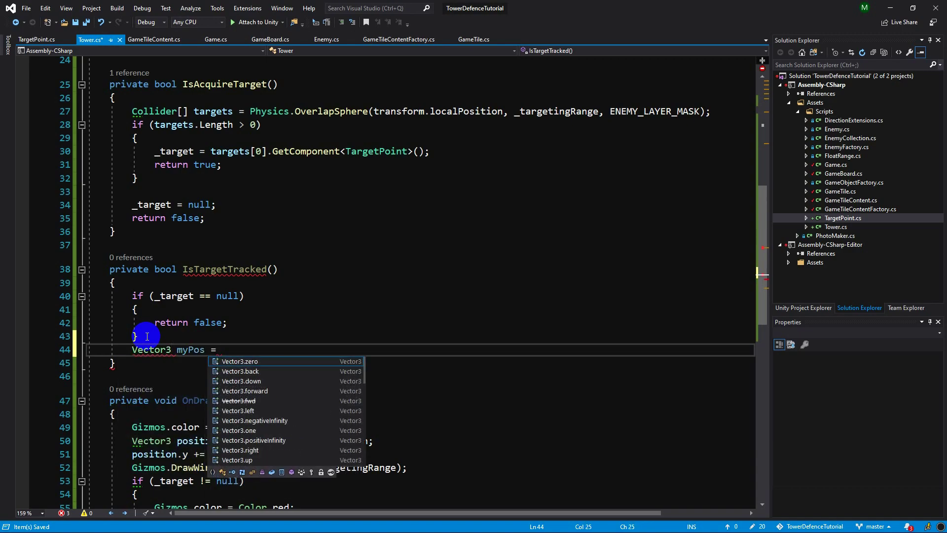
type("transform.loca")
key("Down")
type(";")
key("Home")
key("Return")
key("End")
key("Return")
Step: Declare Vector3 targetPos = _target.Position; and save
type("vector3 ")
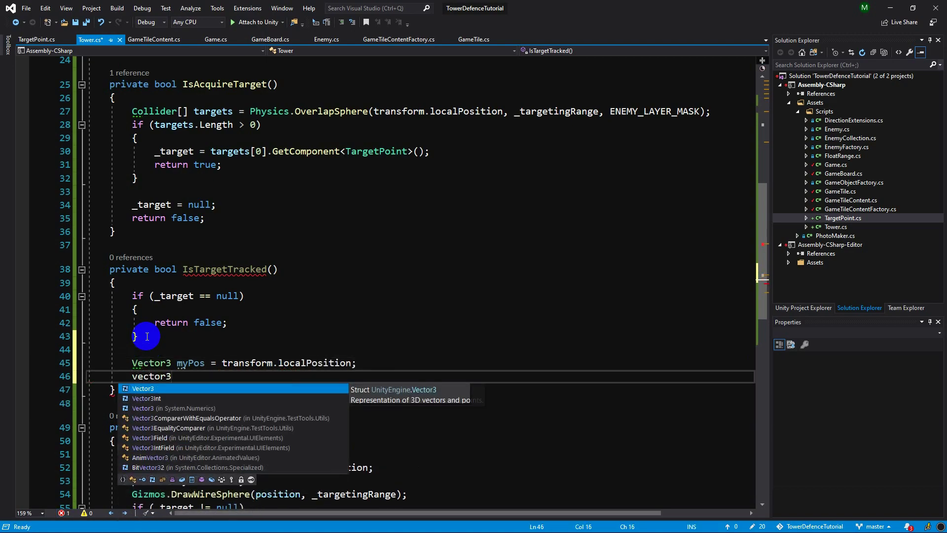
type("targetPos = _tar.")
key("Tab")
type(";")
key("ctrl+s")
key("Return")
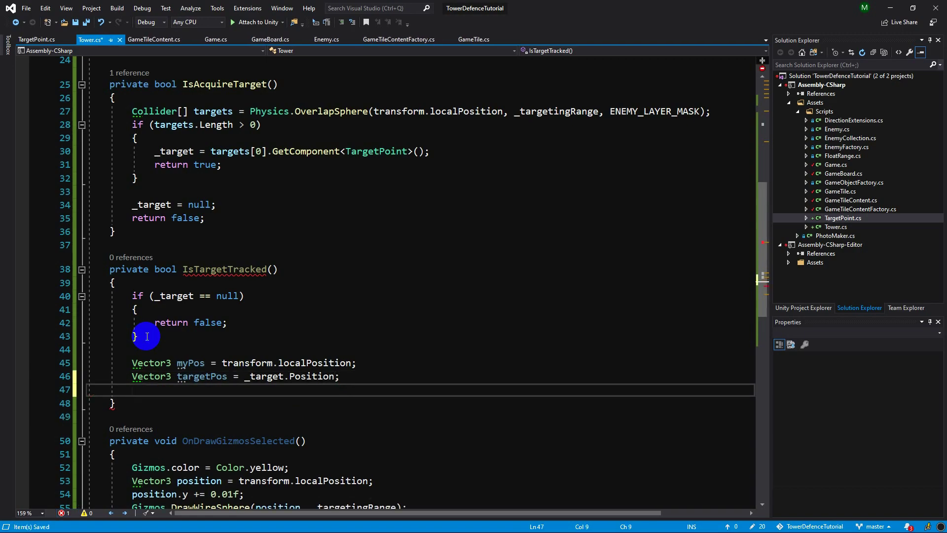
Step: Add an if block for Vector3.Distance(myPos, targetPos) > _targetingRange
type("if(vect")
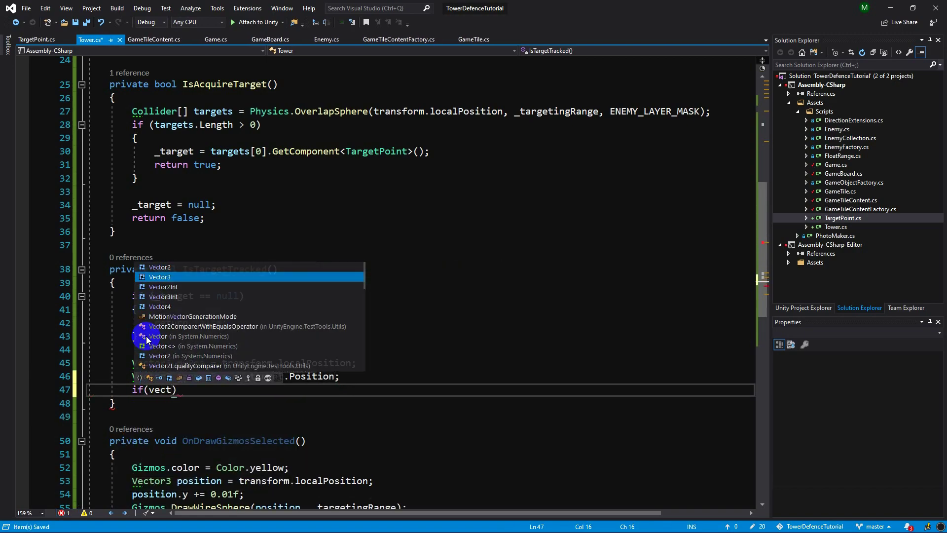
type(".di(")
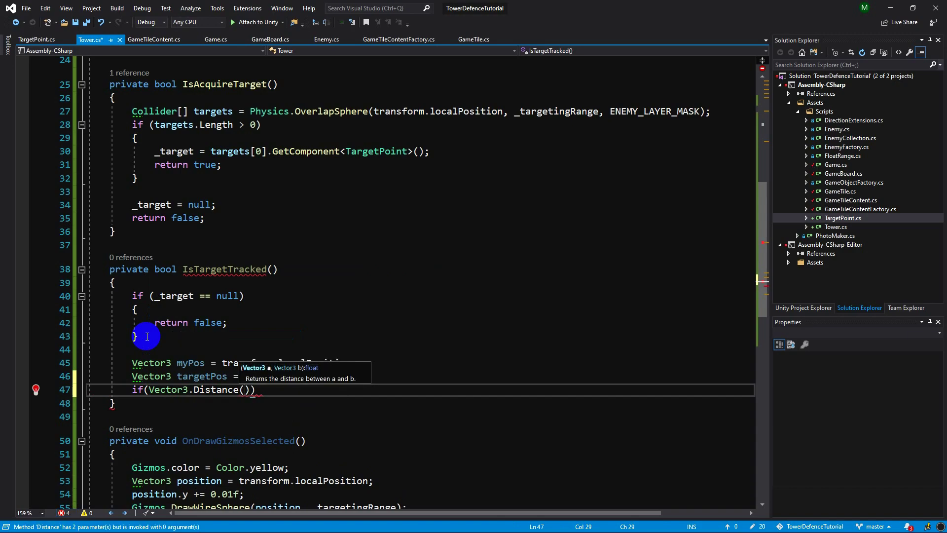
type("my")
type(", tar")
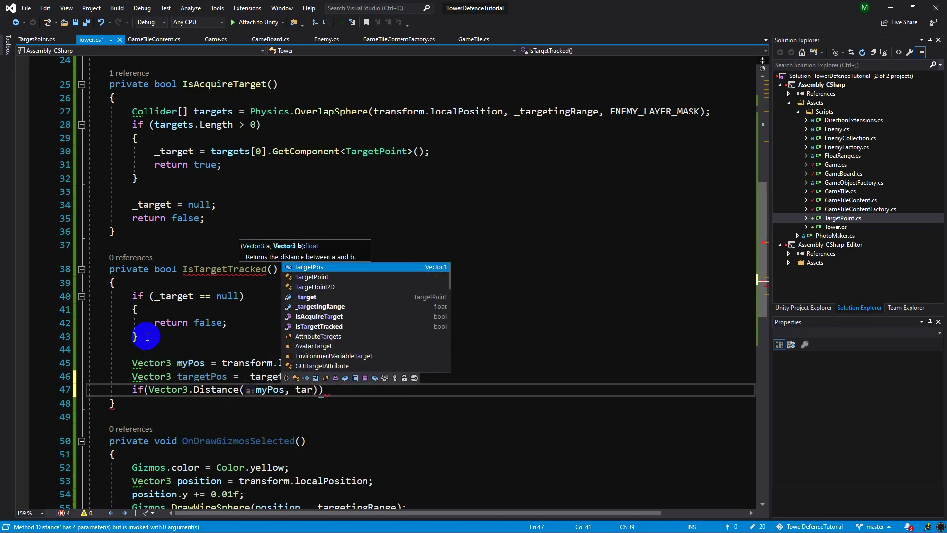
key("Tab")
type(") > ")
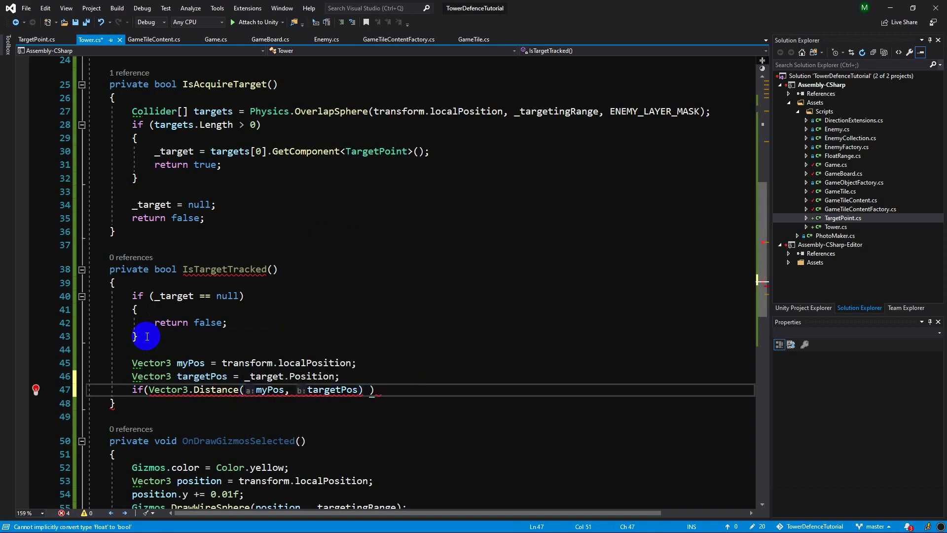
type("_tar")
key("Tab")
type(")")
key("Return")
type("{")
key("Return")
key("ctrl+s")
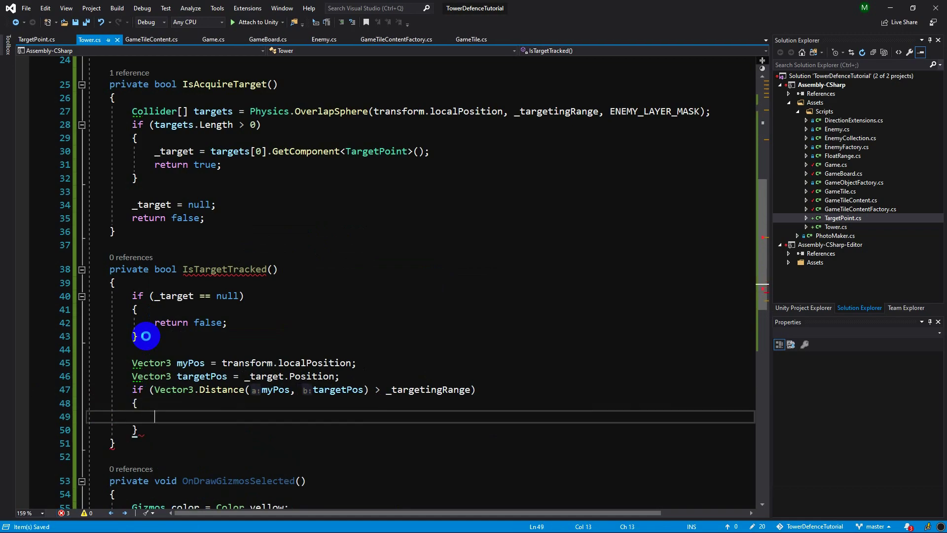
Step: Inside the out-of-range block, set _target = null and return false
scroll(394, 365, "down", 2)
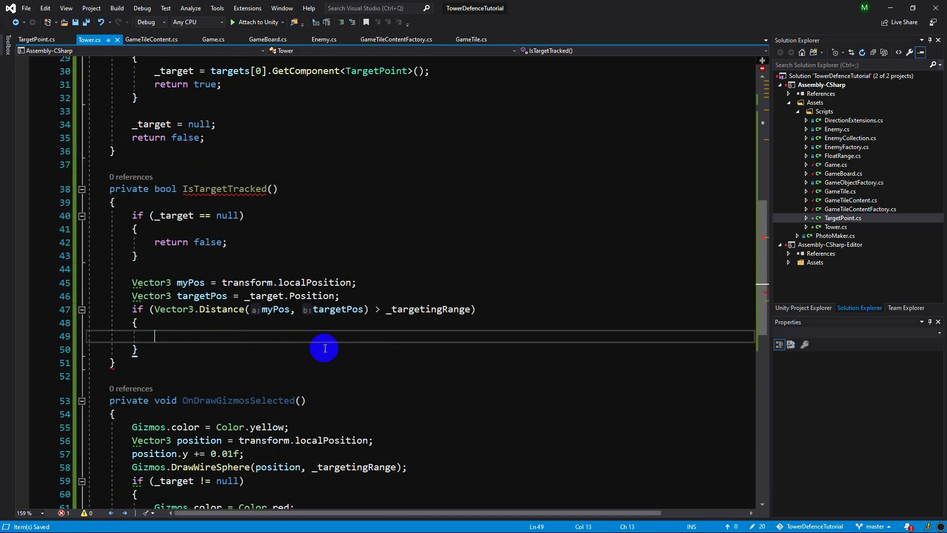
type("_tar")
key("Tab")
type("= nu")
key("Tab")
type(";")
key("ctrl+s")
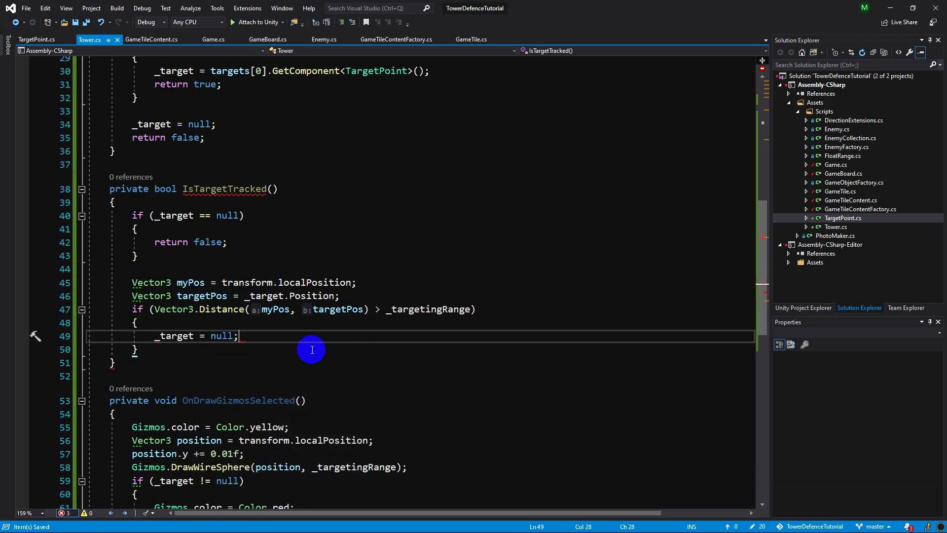
key("Return")
type("return false;")
key("ctrl+s")
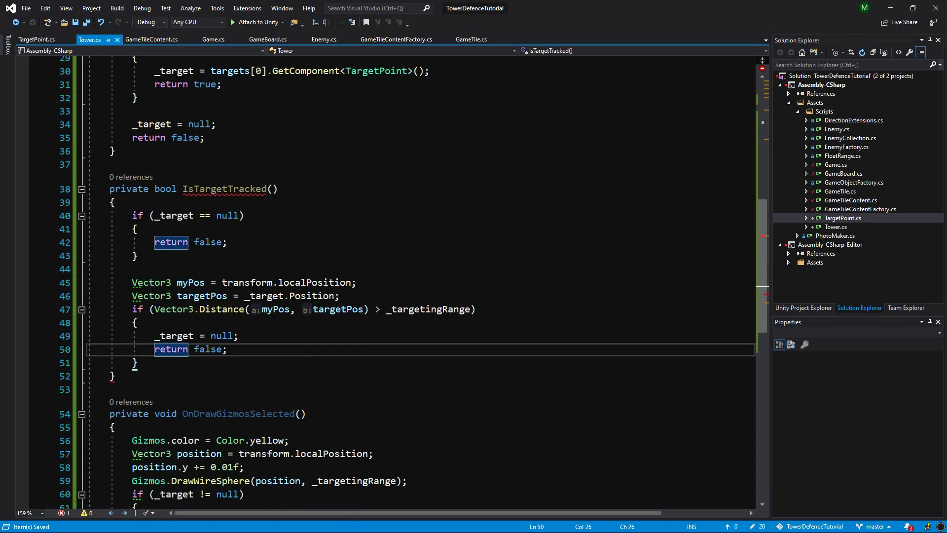
Step: Add return true; after the if block and save
left_click(153, 363)
key("Return")
type("return true;")
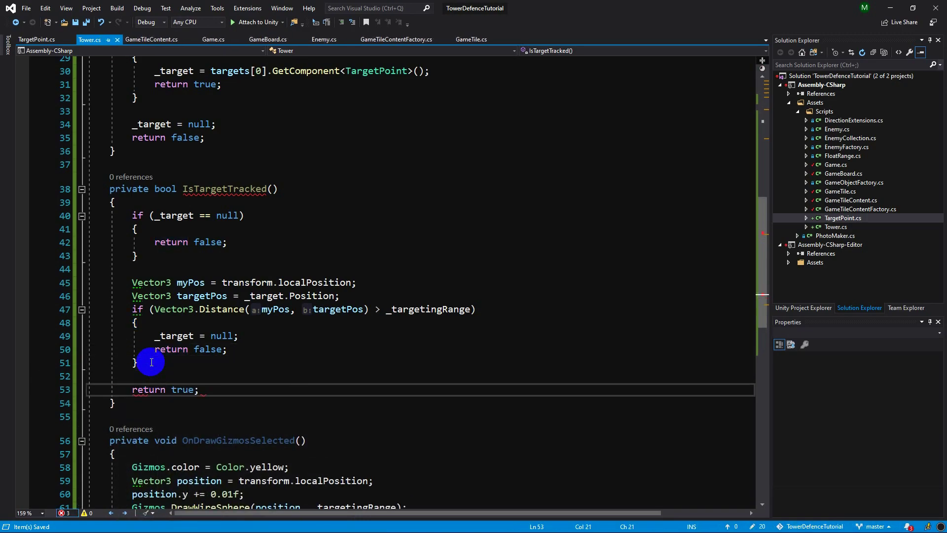
key("ctrl+s")
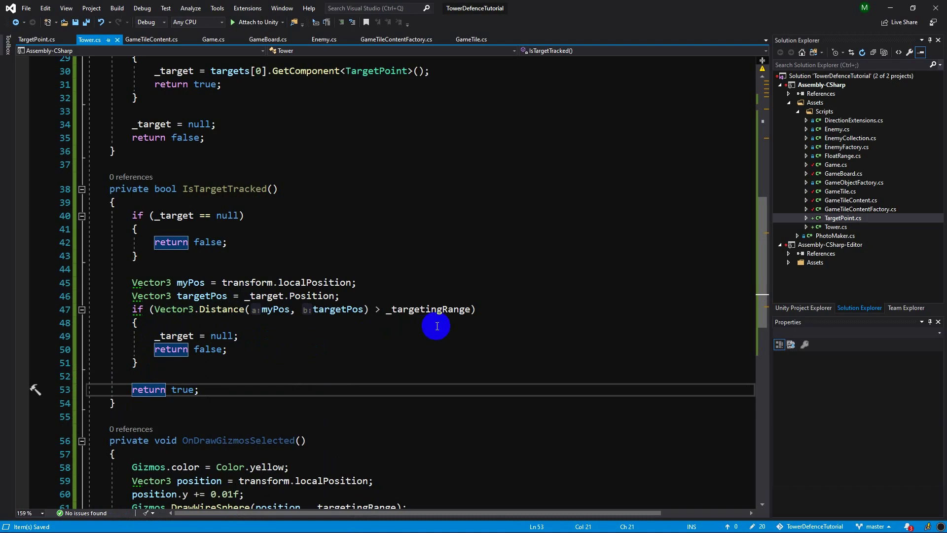
left_click(475, 309)
Step: Extend the range comparison to _targetingRange + 0.125f, save, and switch to TargetPoint.cs
type(") ")
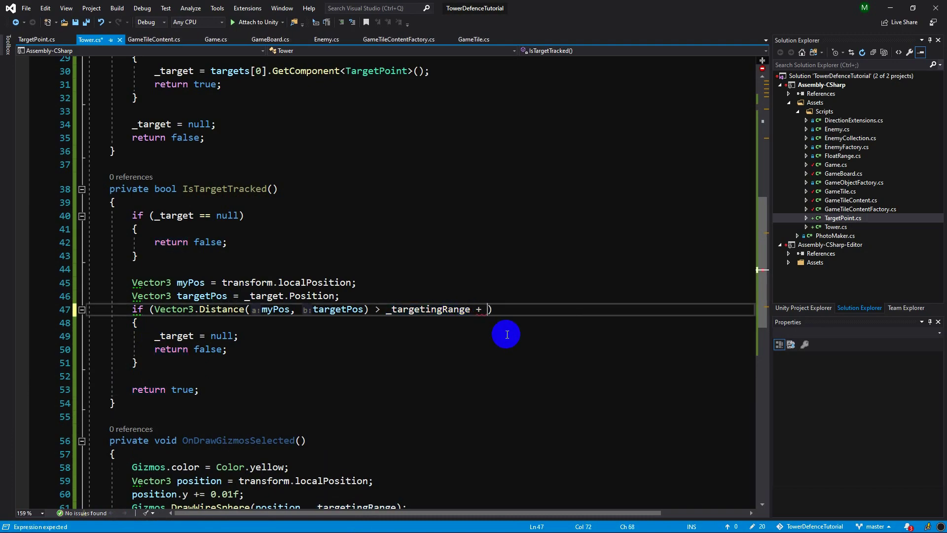
type("0.125f")
key("ctrl+s")
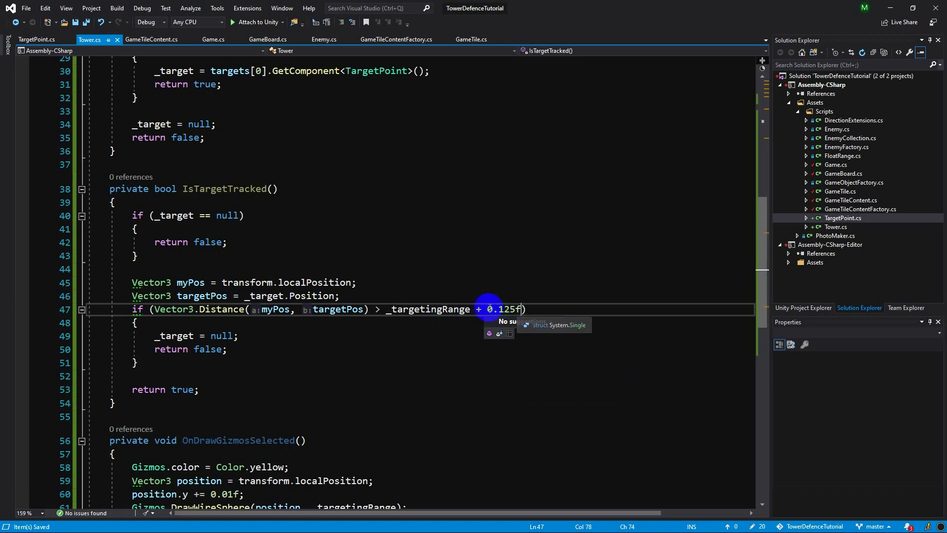
left_click_drag(494, 308, 513, 303)
double_click(513, 306)
left_click(525, 309)
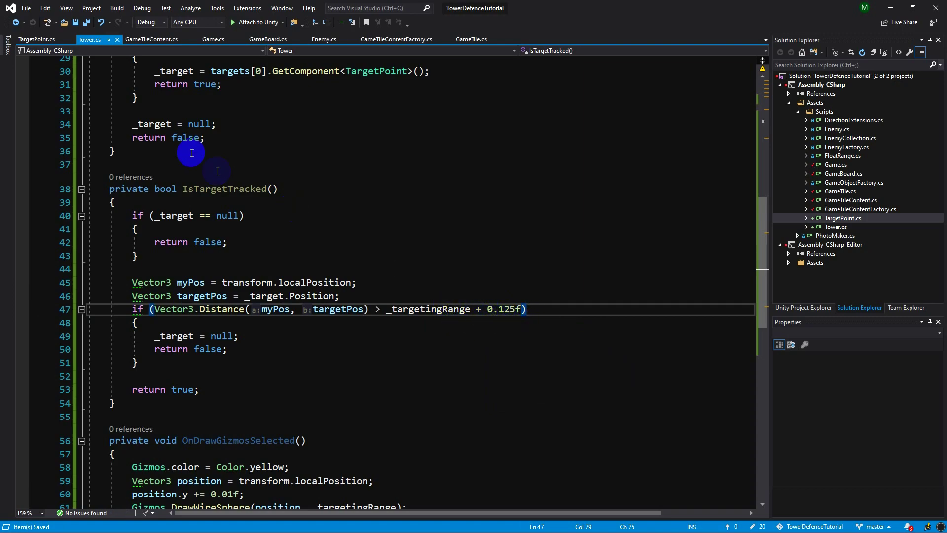
left_click(41, 39)
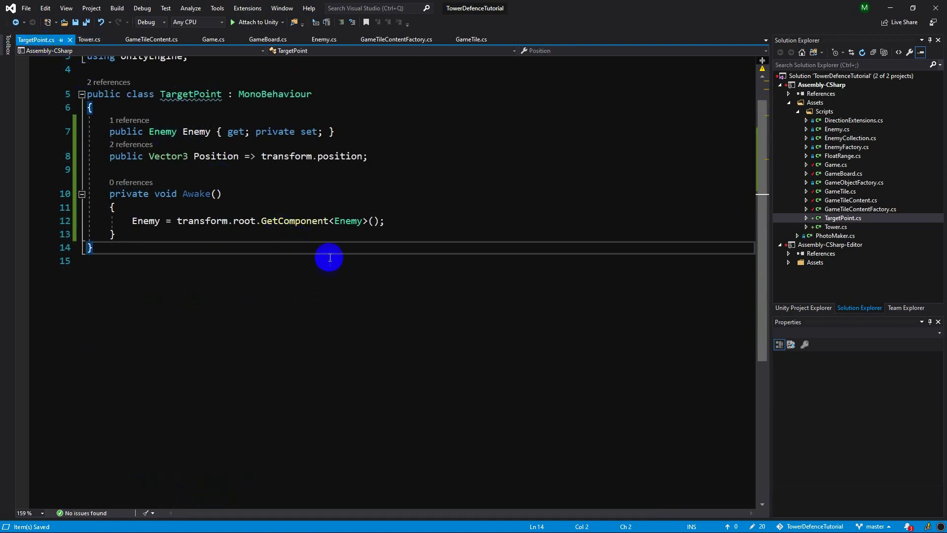
Step: Insert two blank lines after TargetPoint's Position property, then recheck Tower.cs's 0.125f margin
left_click(241, 172)
key("Return")
key("Return")
key("Up")
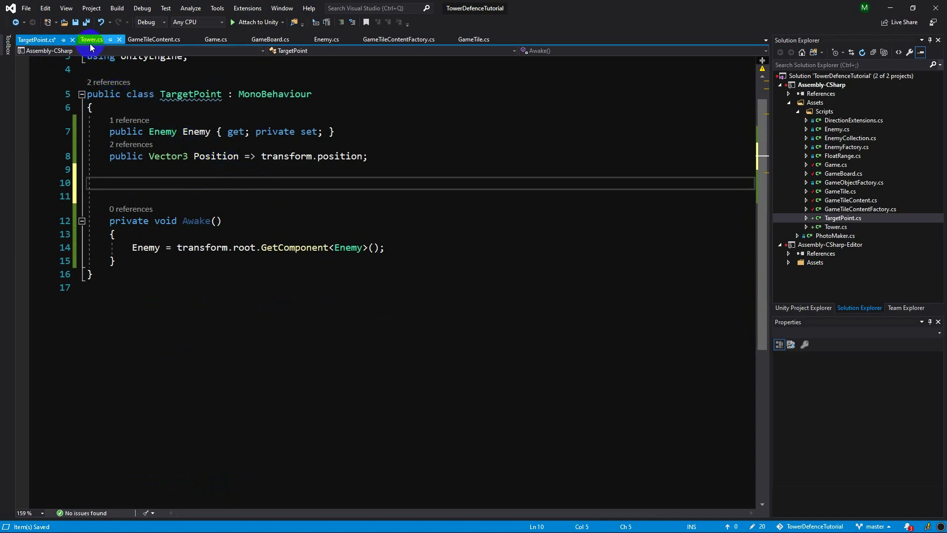
left_click(91, 39)
double_click(503, 310)
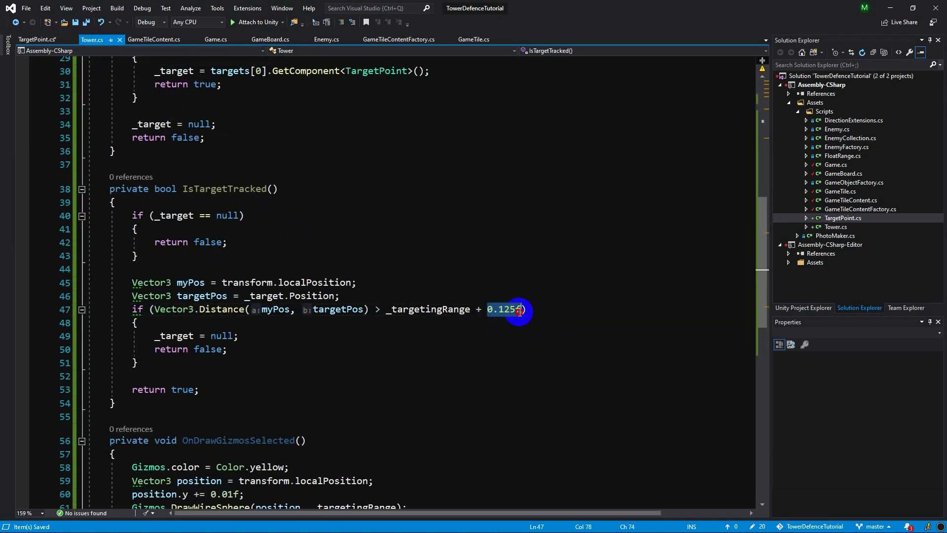
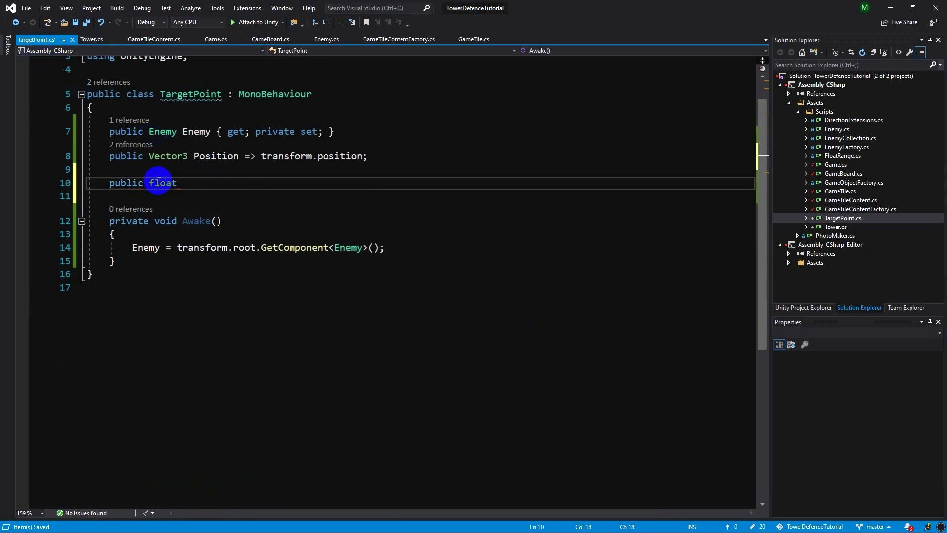
Step: Add the property 'public float ColliderSize { get; private set; }' to TargetPoint and save
type("Colli")
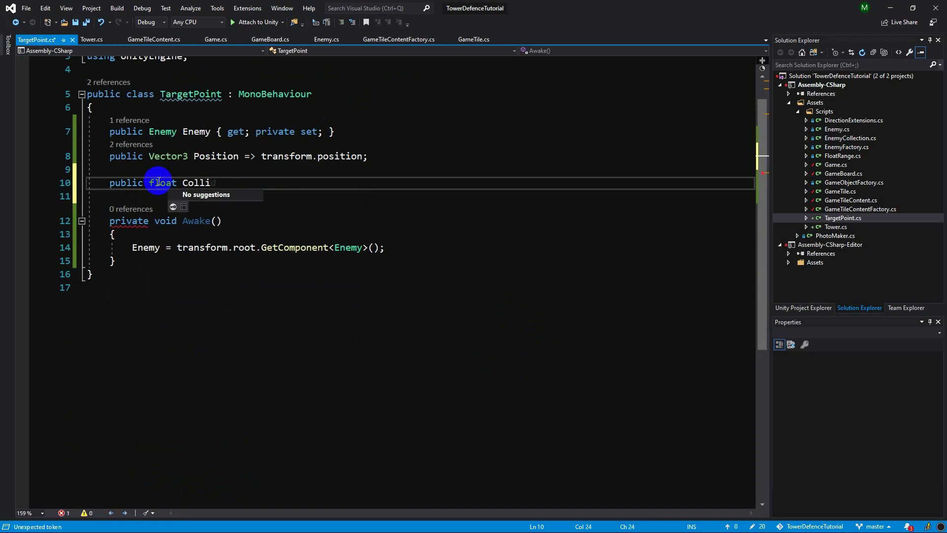
type("derSize { get")
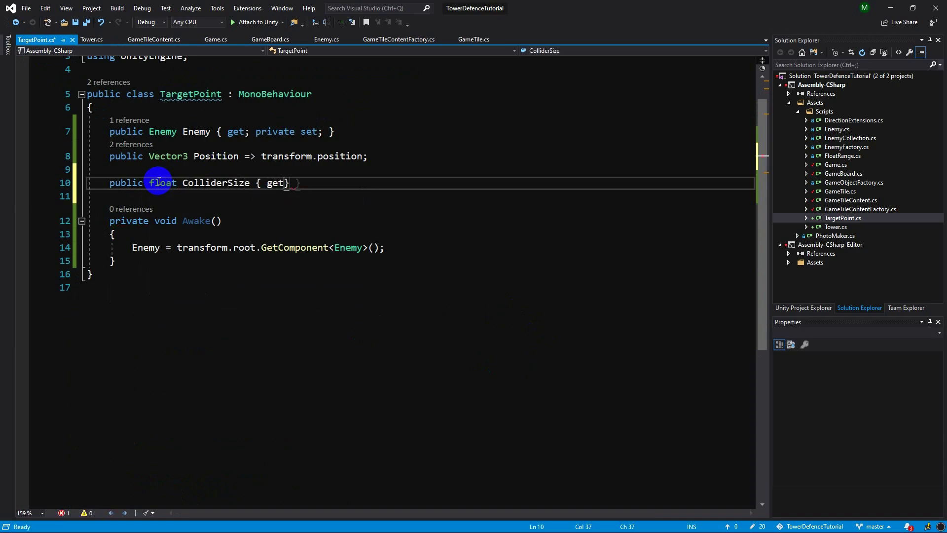
type("; private set;")
key("ctrl+s")
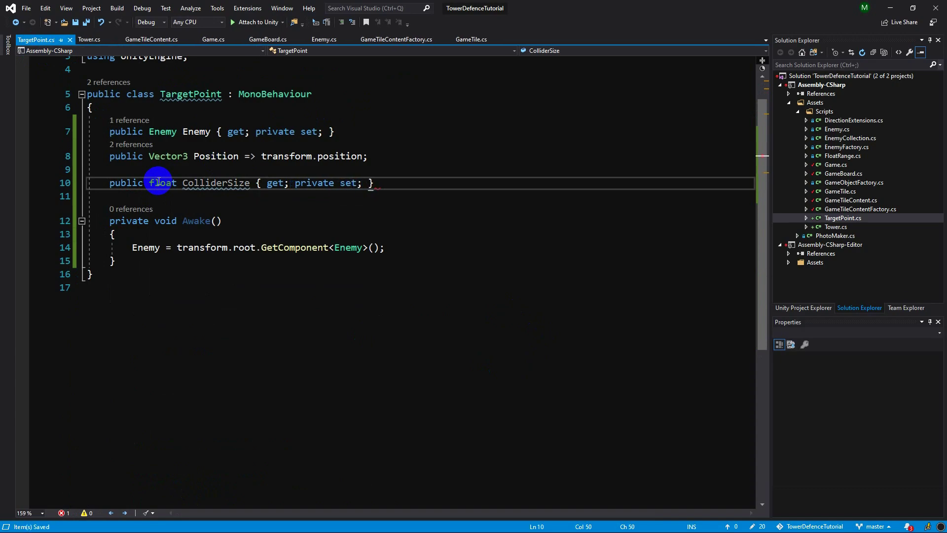
double_click(213, 182)
Step: In Awake, set ColliderSize to GetComponent<SphereCollider>().radius * transform.localScale.x, then save
left_click(389, 252)
key("Return")
type("= g")
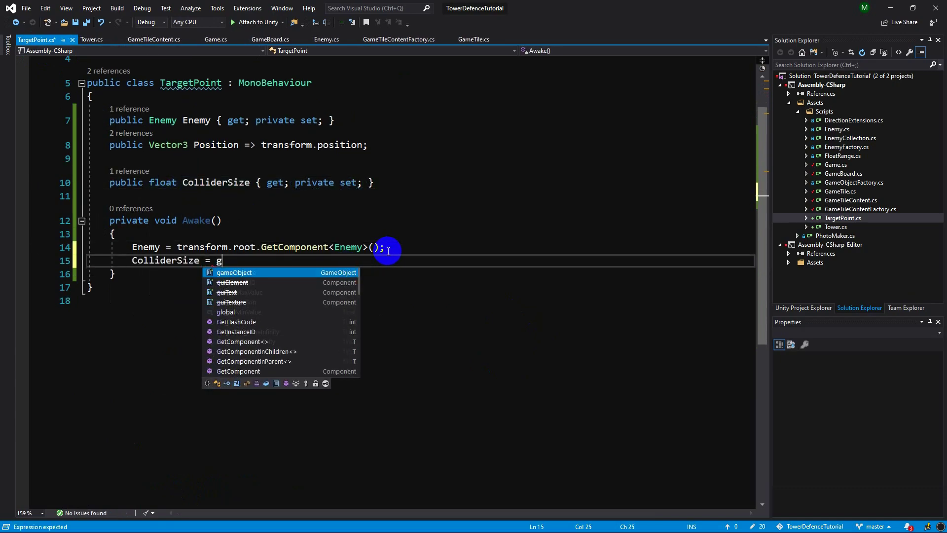
key("BackSpace")
type("get")
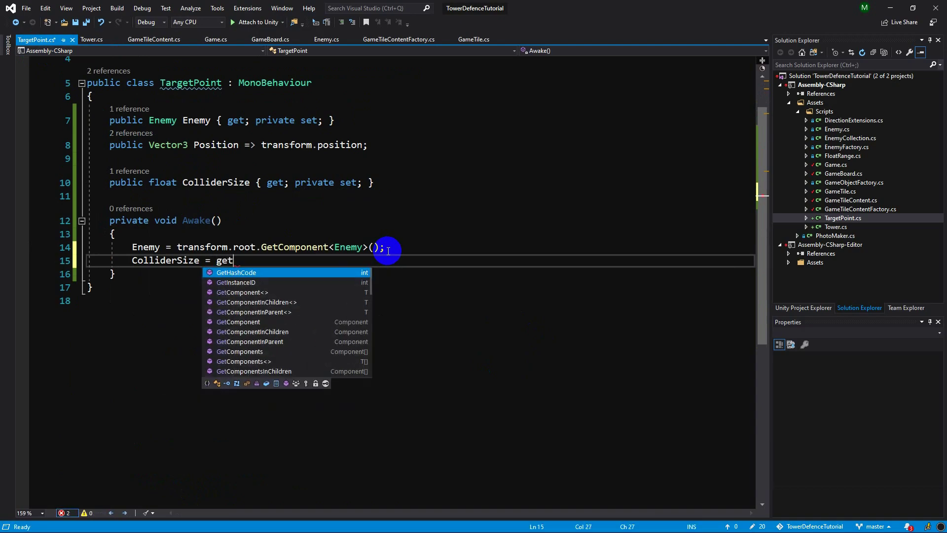
key("Down")
key("Down")
key("Tab")
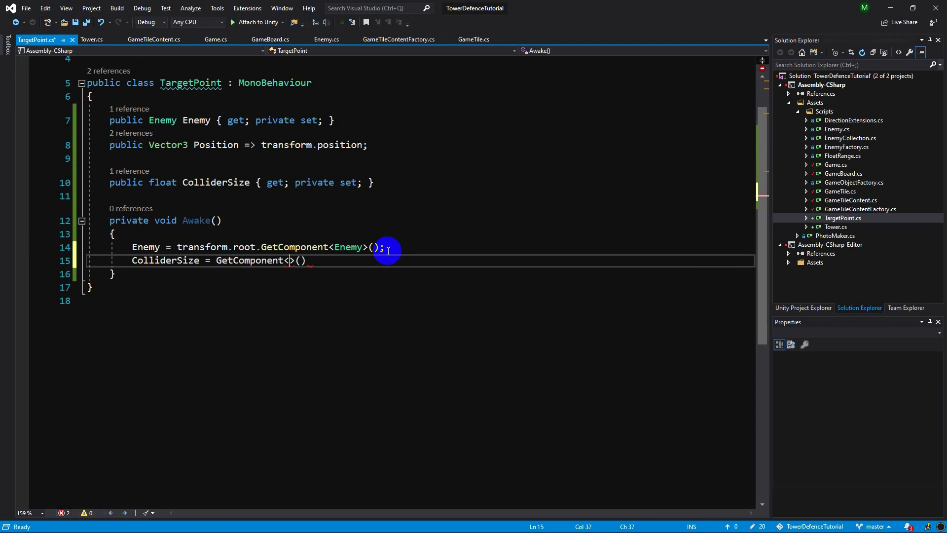
type("phe")
key("Tab")
key("Right")
key("Right")
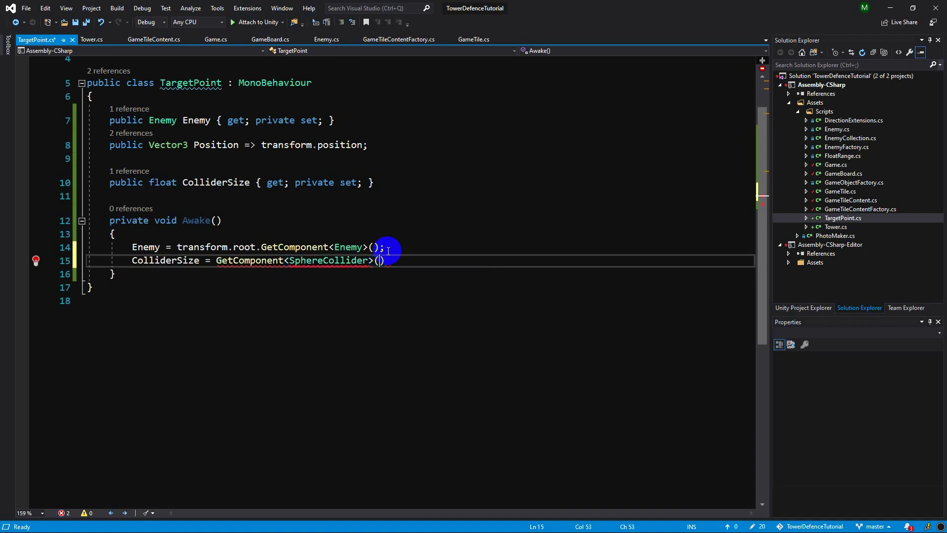
type(".radius * tr")
type("ansform.lo")
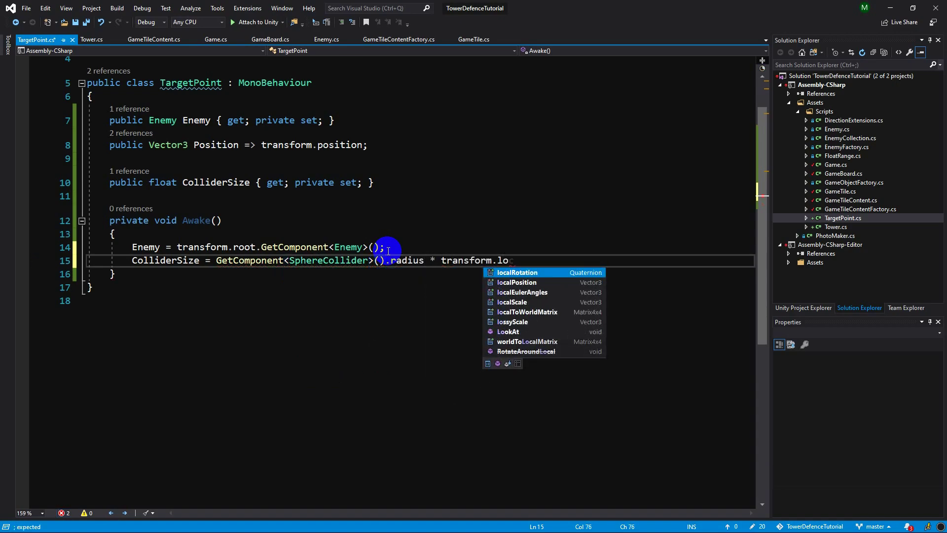
type("cals")
key("Tab")
type(".x;")
key("ctrl+s")
left_click(89, 39)
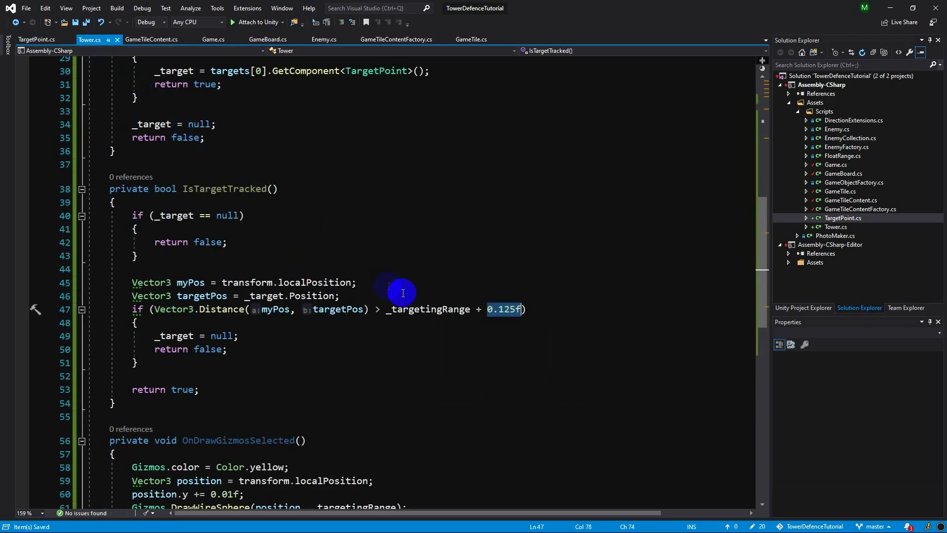
Step: Replace 0.125f in the IsTargetTracked range check with _target.ColliderSize
left_click(283, 296)
left_click_drag(487, 310, 523, 315)
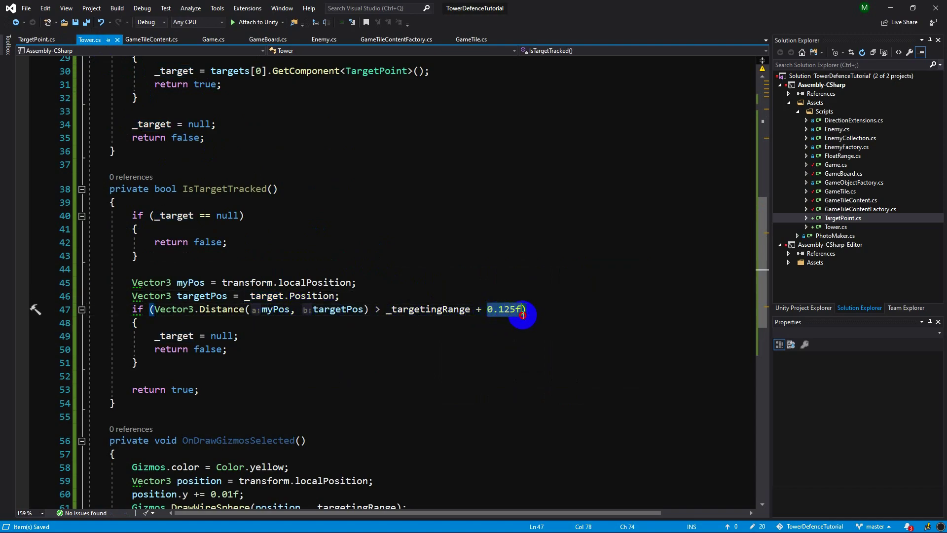
type("_target.")
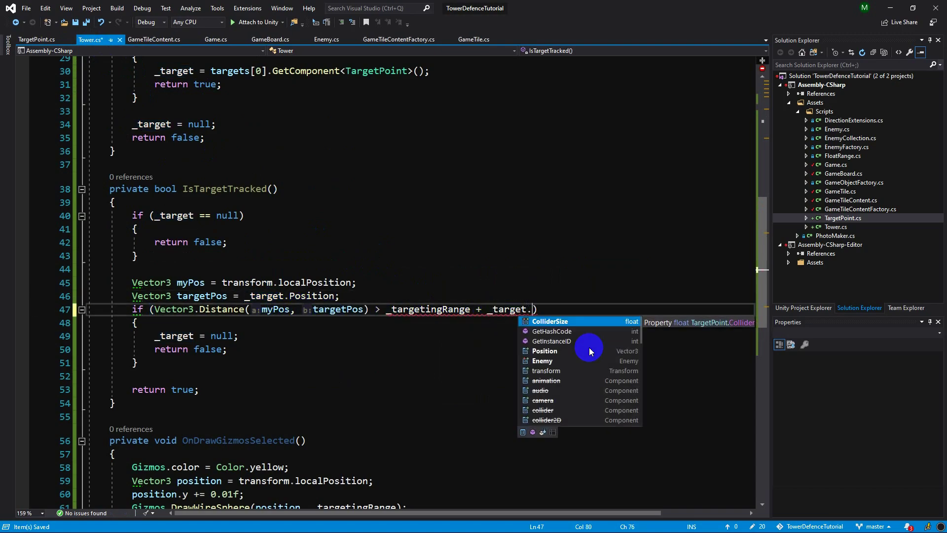
key("Tab")
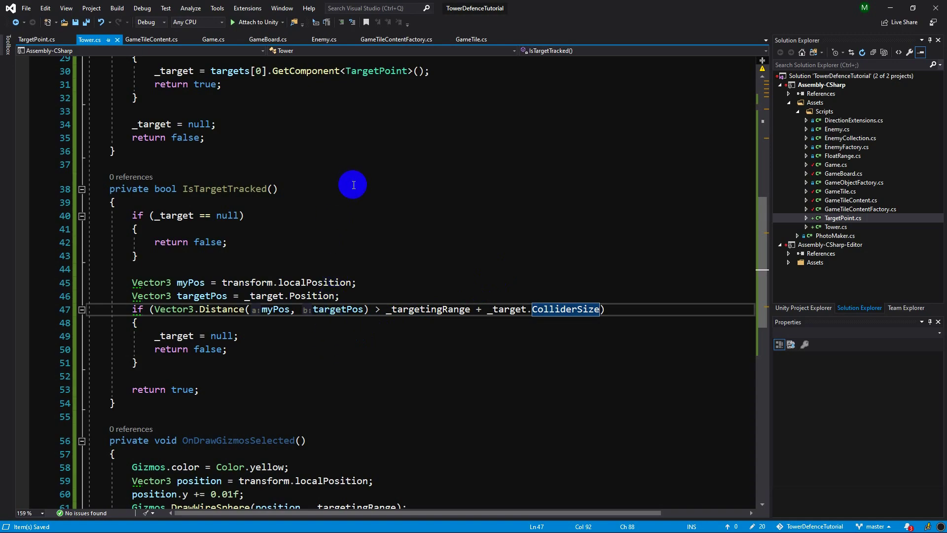
left_click(323, 41)
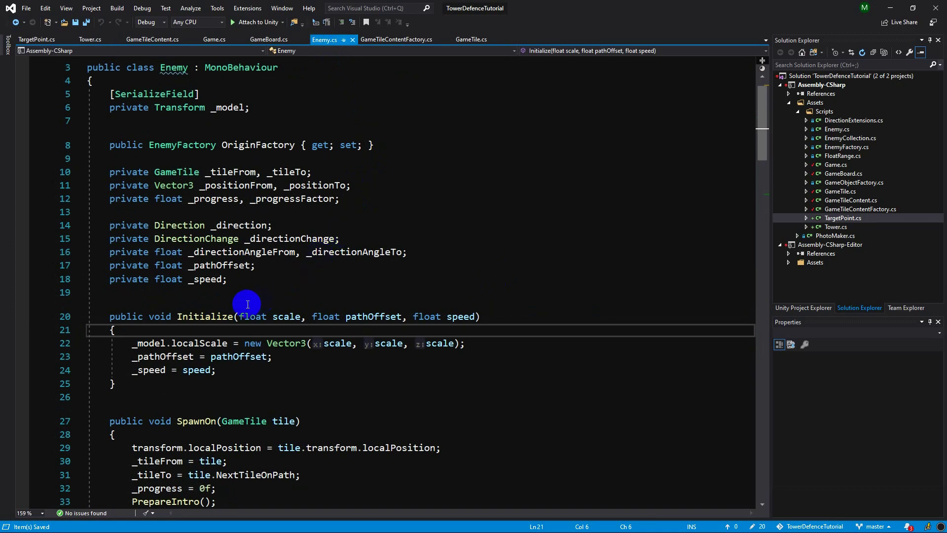
Step: Declare 'public float Scale { get; private set; }' in the Enemy class
left_click(212, 294)
key("Return")
key("Return")
key("Up")
type("public ")
type("float Sca;e")
type("le { get;")
type("rivate set;")
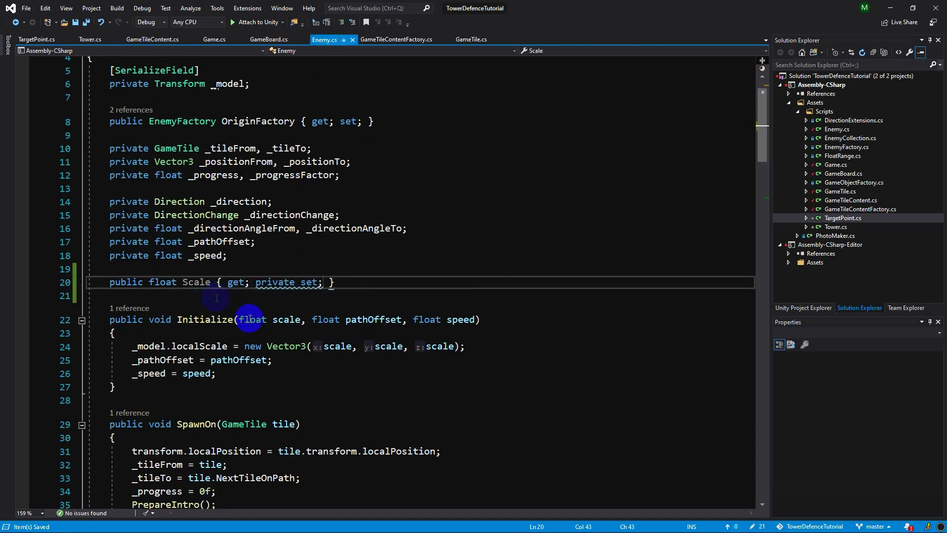
left_click(204, 283)
Step: Assign 'Scale = scale;' in Initialize and save Enemy.cs
left_click(217, 375)
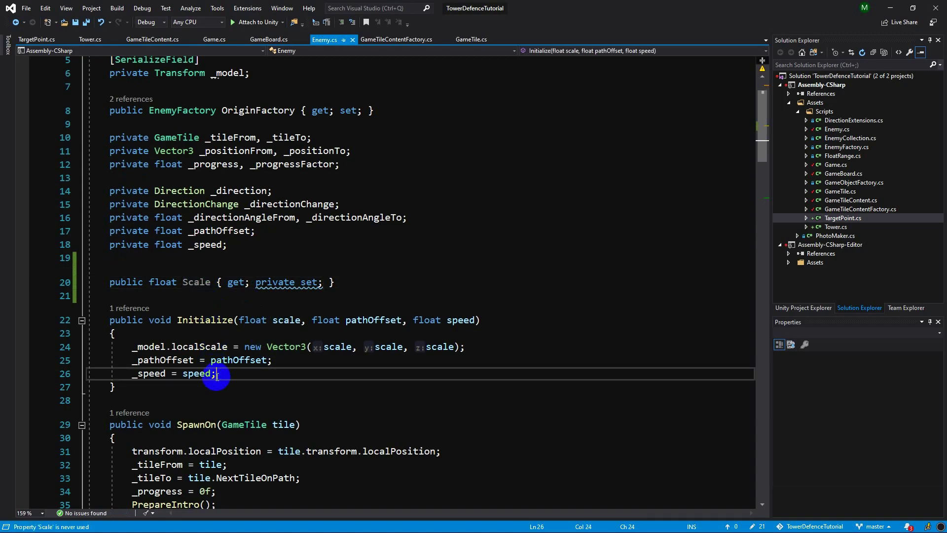
key("Return")
type("Scale = scale;")
key("ctrl+s")
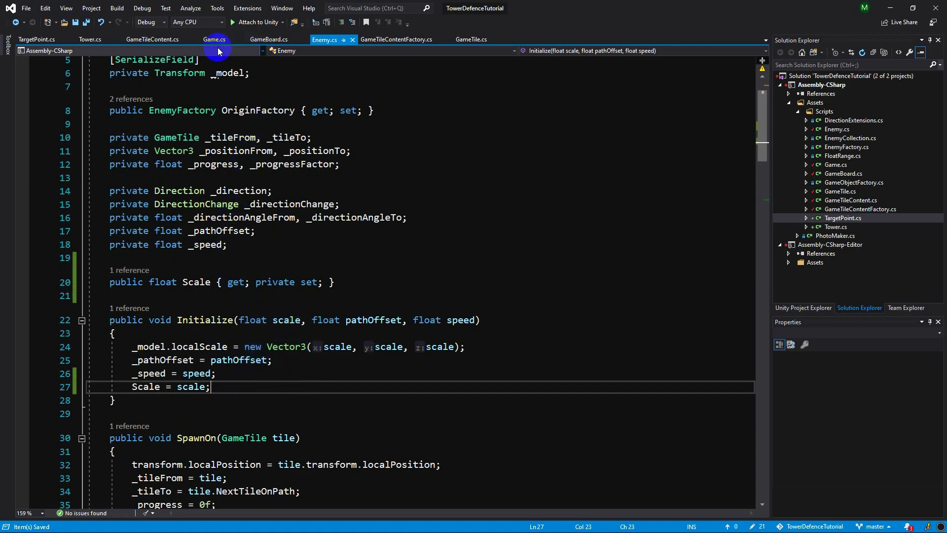
left_click(90, 39)
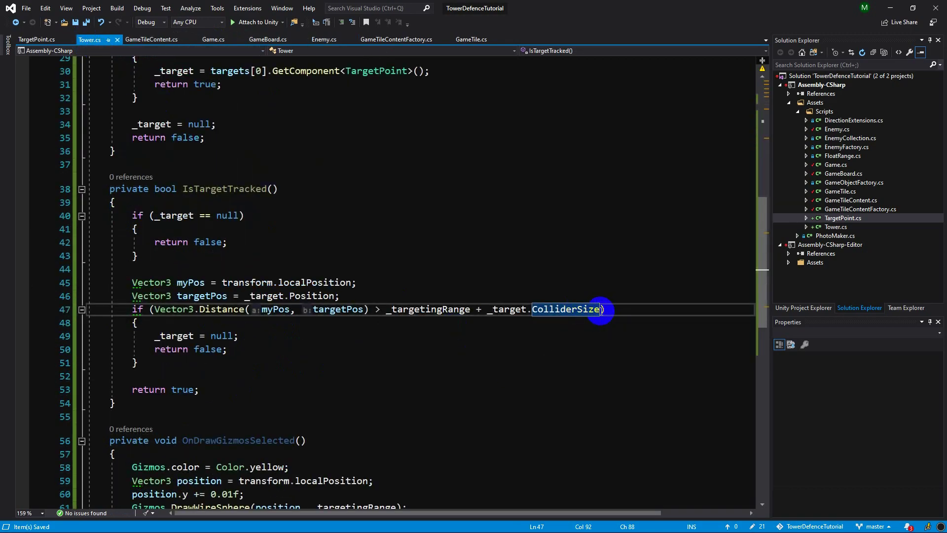
Step: Multiply ColliderSize by _target.Enemy.Scale in the range check, then save Tower.cs
type("* _")
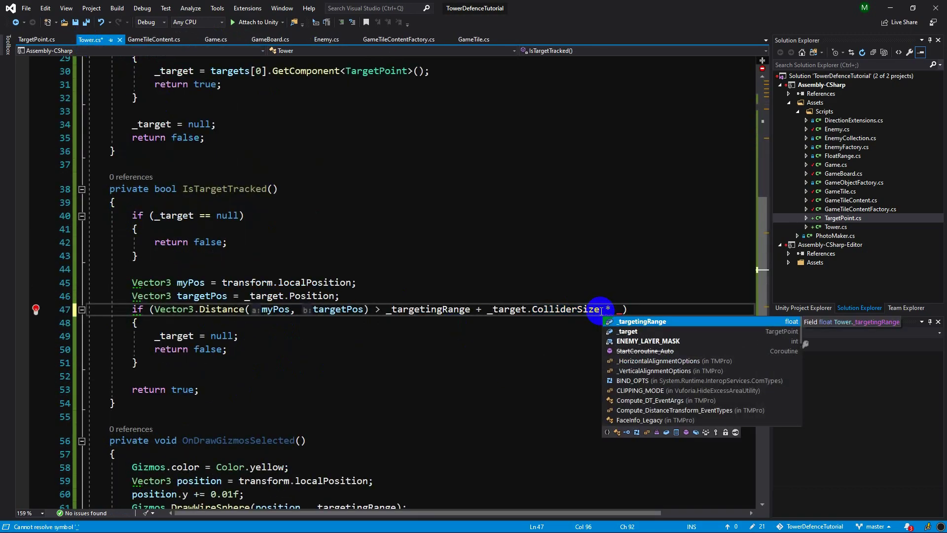
type("tar")
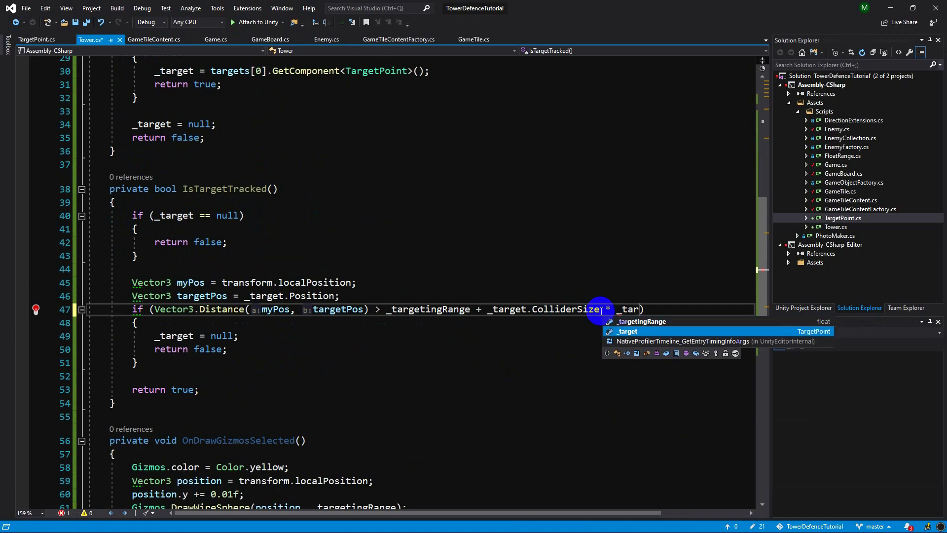
type("get.em")
key("BackSpace")
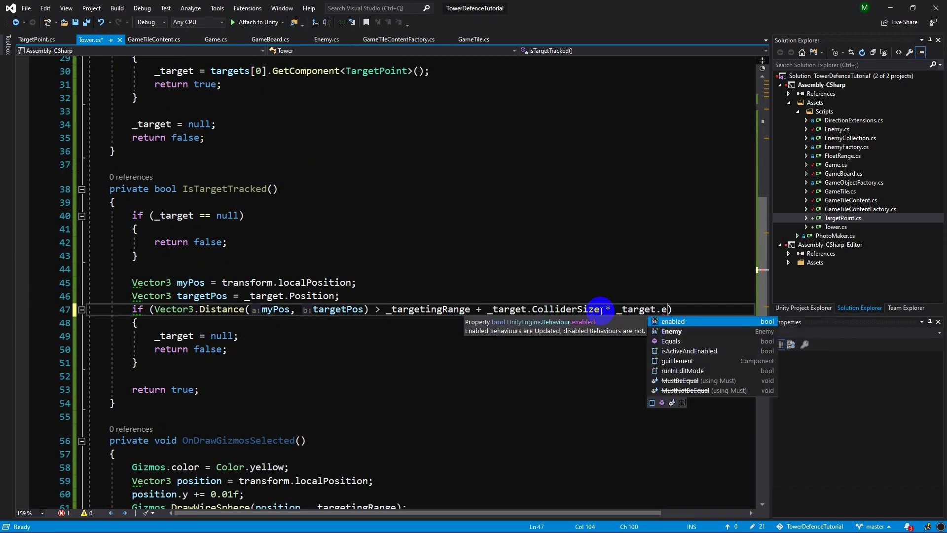
key("Tab")
type(".s")
key("Tab")
key("ctrl+s")
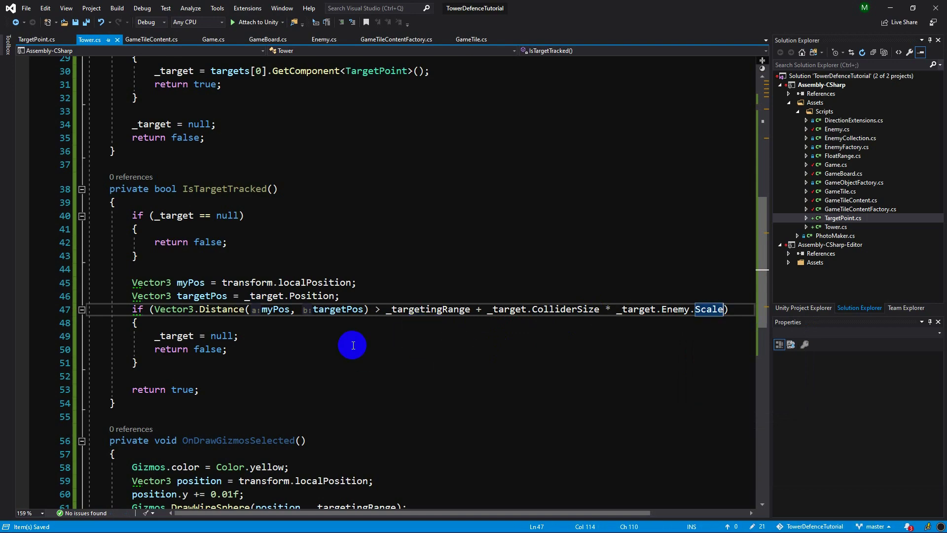
left_click(891, 9)
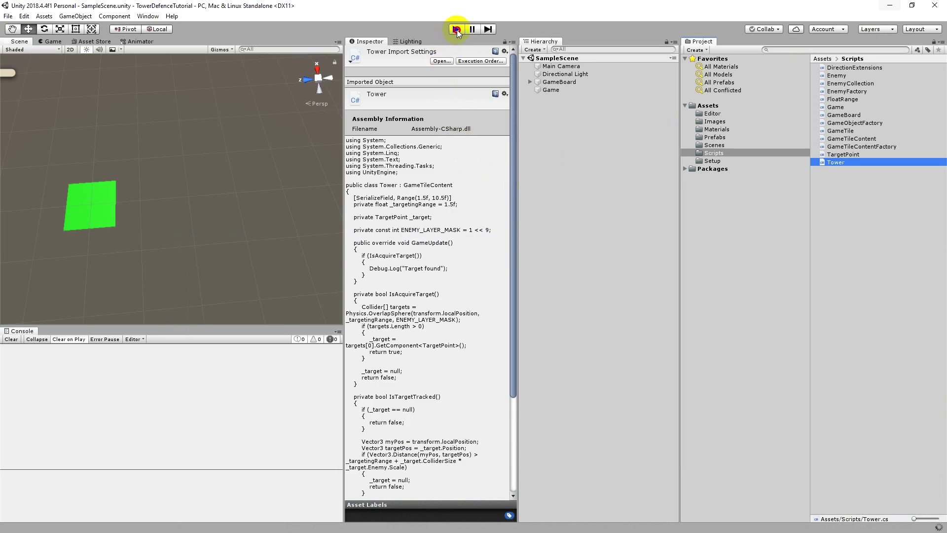
Step: Play the game, place a tower near the destination tile, and inspect it in the scene view
left_click(456, 30)
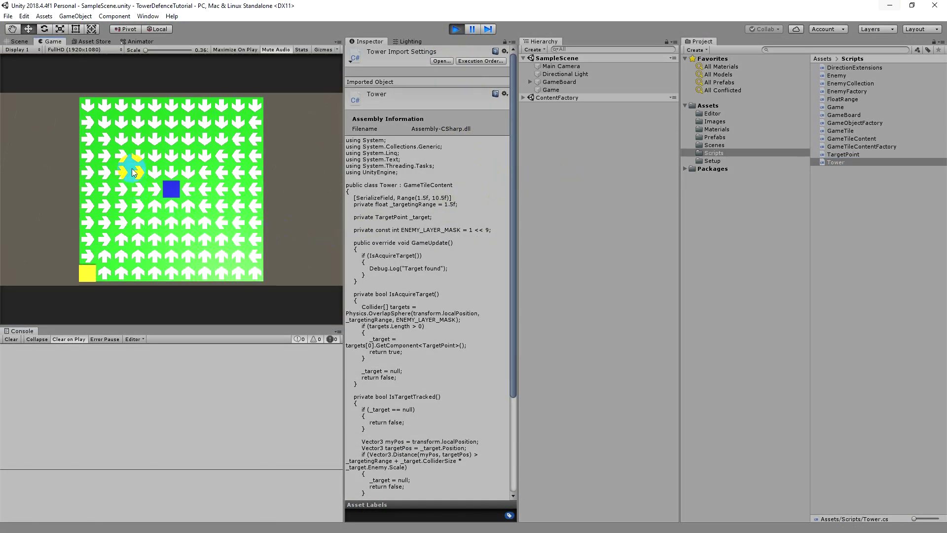
left_click(20, 41)
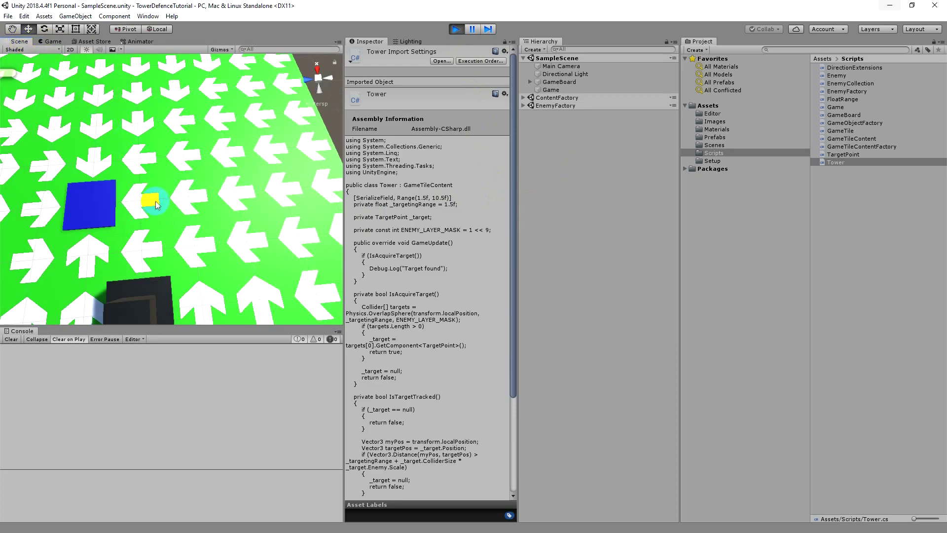
scroll(157, 202, "down", 5)
left_click_drag(149, 242, 206, 245, "alt")
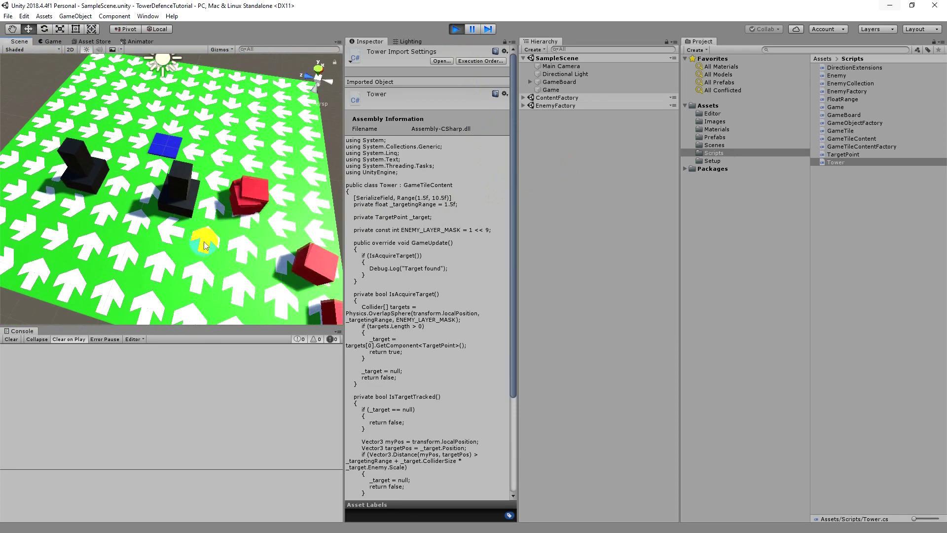
left_click(52, 41)
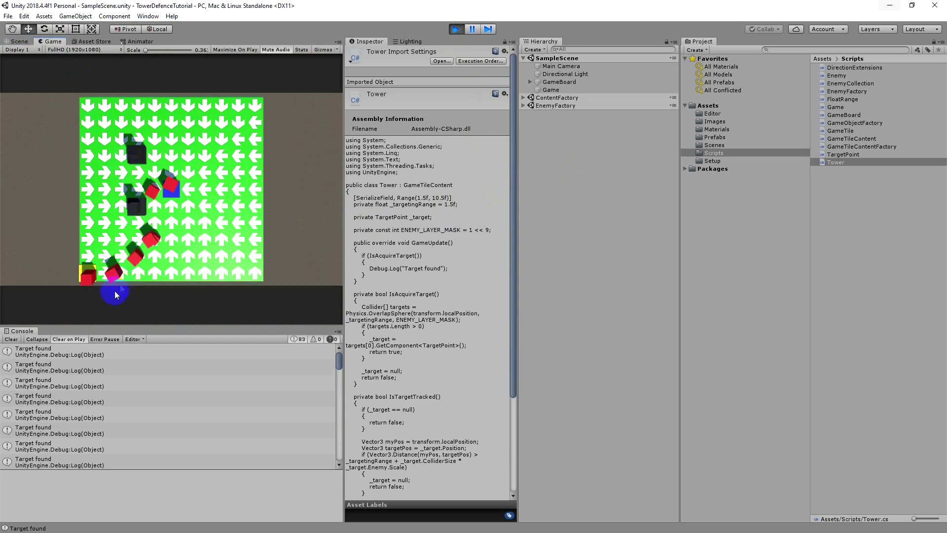
left_click(89, 257)
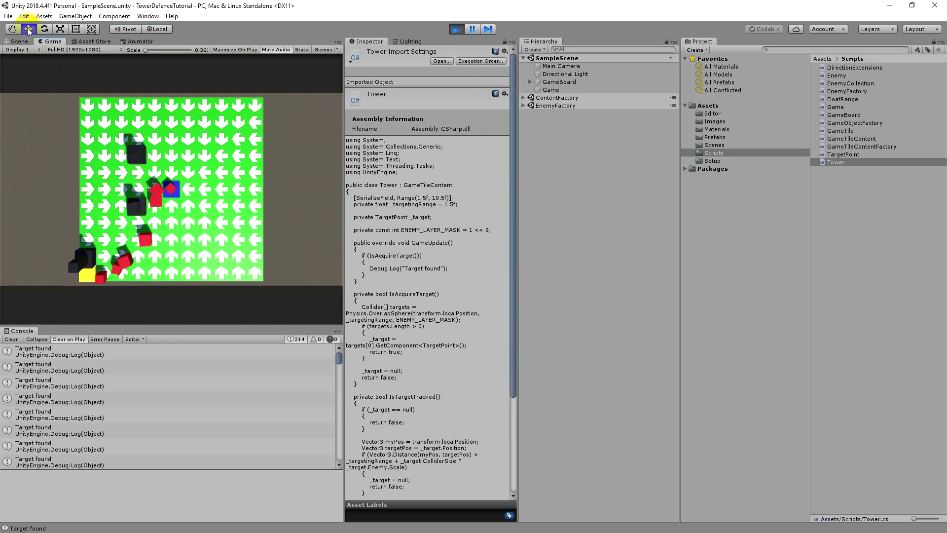
left_click(19, 41)
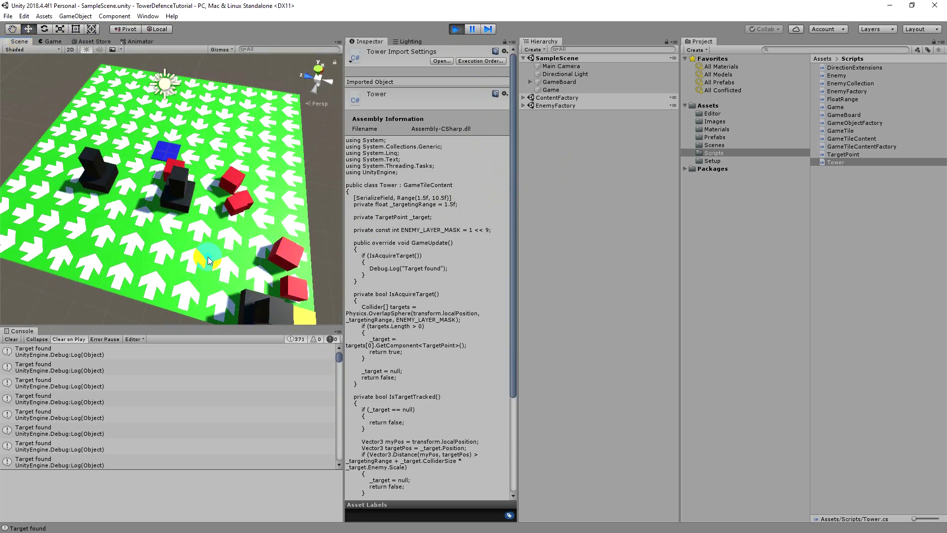
left_click(210, 262)
left_click_drag(241, 248, 112, 230, "alt")
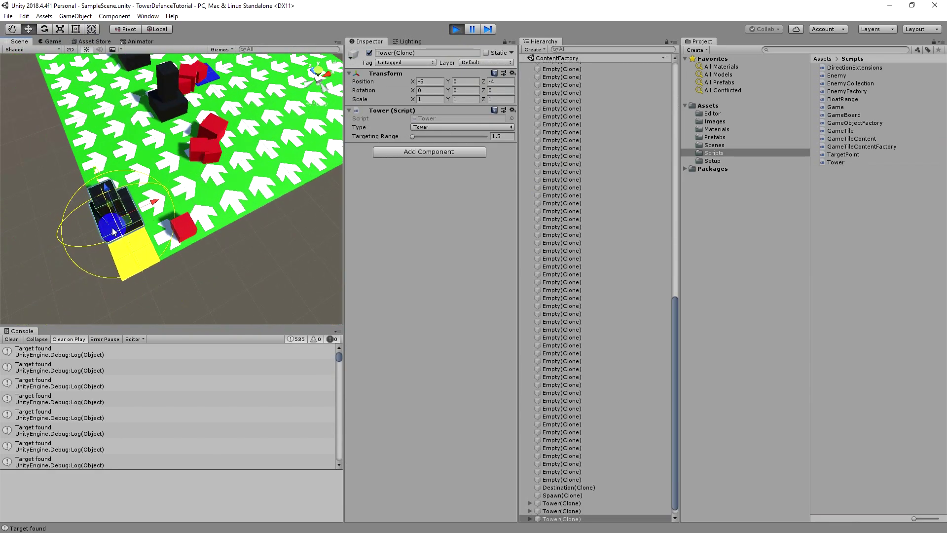
scroll(197, 250, "up", 5)
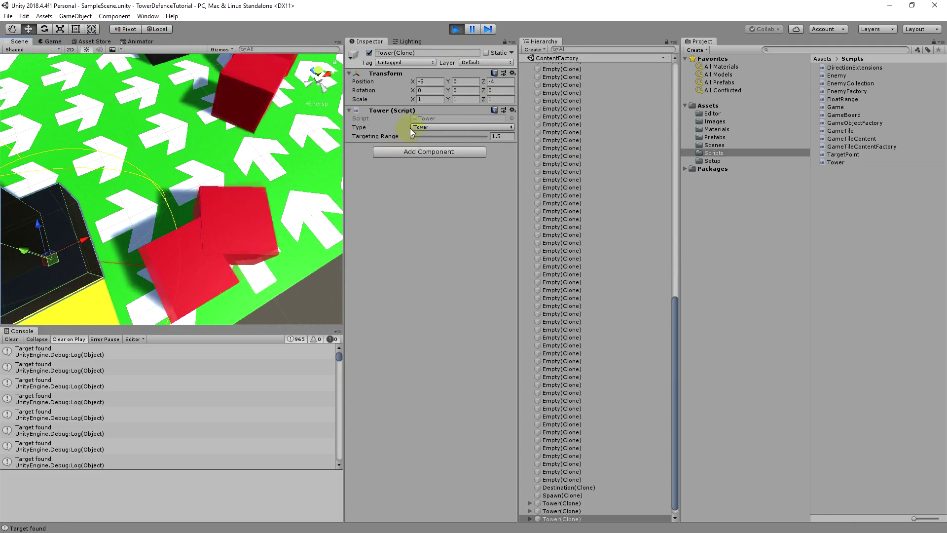
Step: Change Targeting Range to 1.98, stop the game, and reopen the Tower script
left_click(502, 136)
type("1.98")
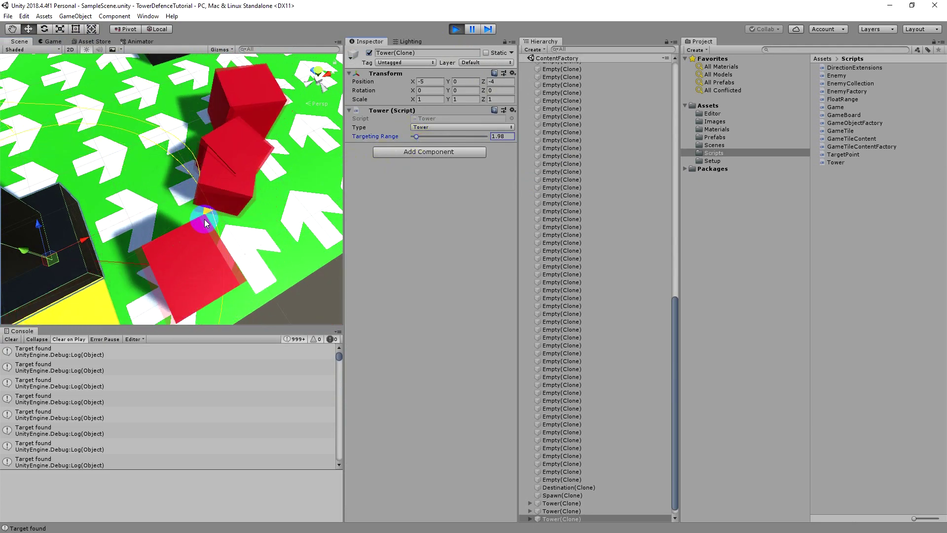
left_click(456, 29)
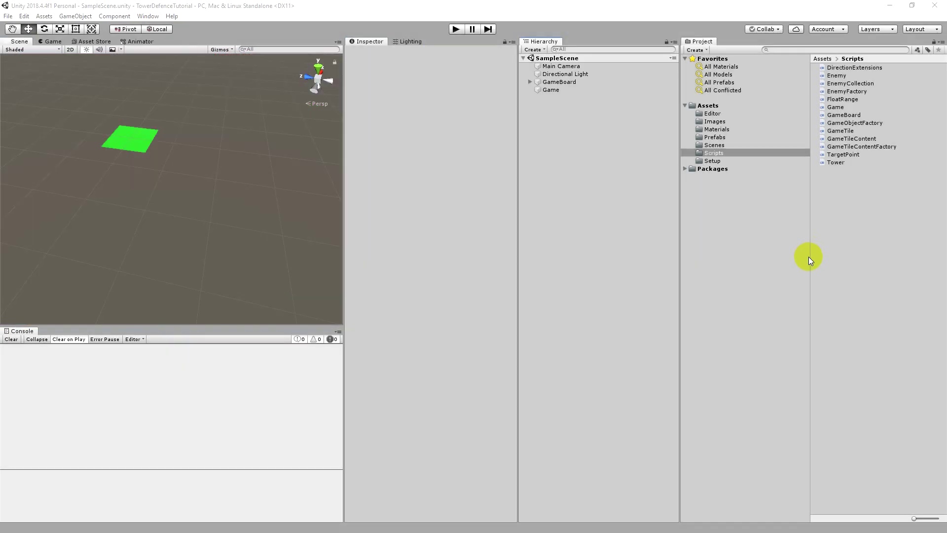
left_click(836, 163)
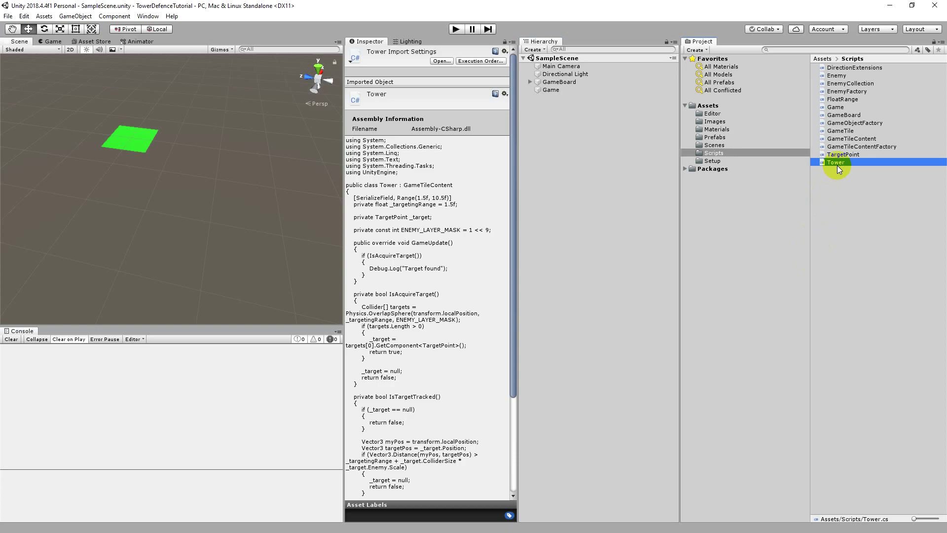
double_click(837, 165)
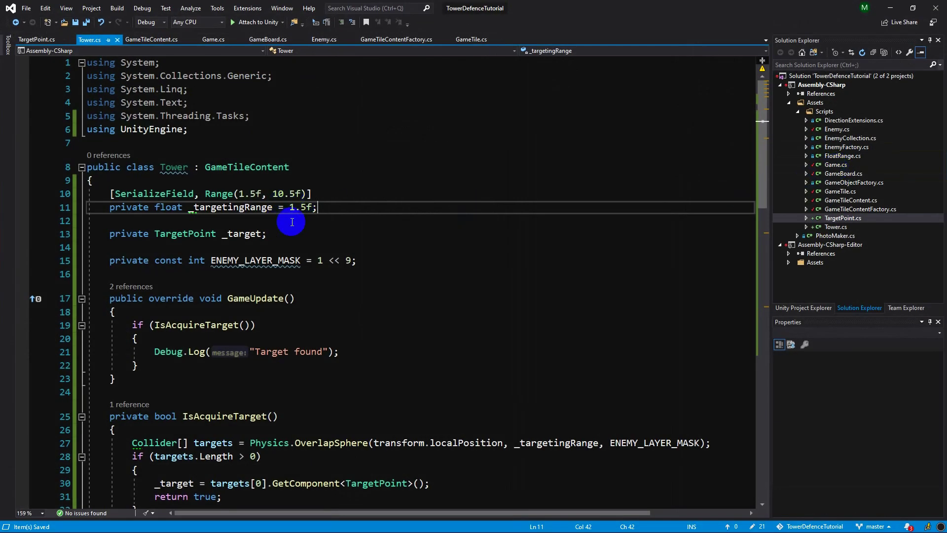
Step: Add a '[SerializeField] private Transform _turret;' field
key("Return")
type("[se")
key("Tab")
key("Return")
type("private tras")
key("BackSpace")
key("Tab")
type("_turret;")
key("Return")
Step: Add a '[SerializeField] private Transform _laserBeam;' field and save
type("[ser")
key("Tab")
key("Return")
type("private tra")
key("Down")
key("Tab")
type("_la")
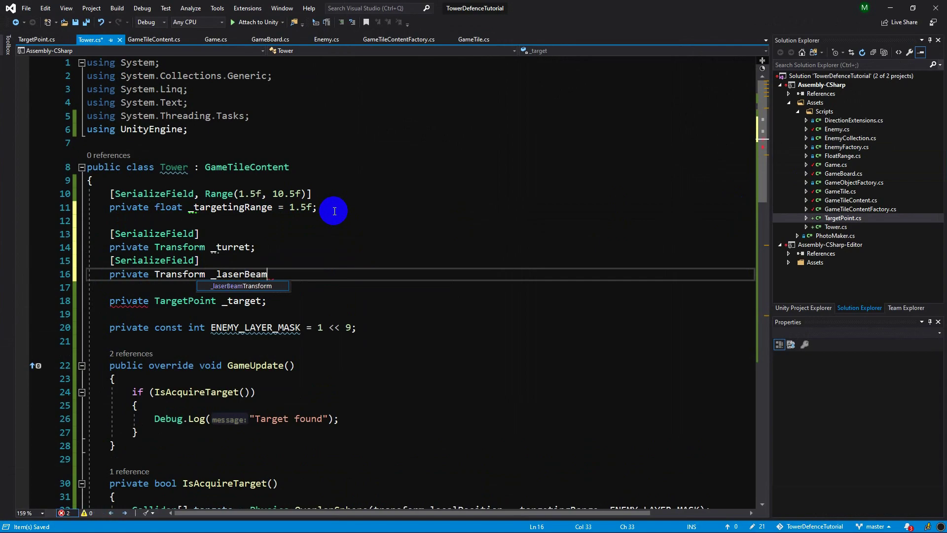
type(";")
key("Up")
key("Home")
key("Return")
key("ctrl+s")
Step: Add a 'private Vector3 _laserBeamScale;' field and save
left_click(289, 302)
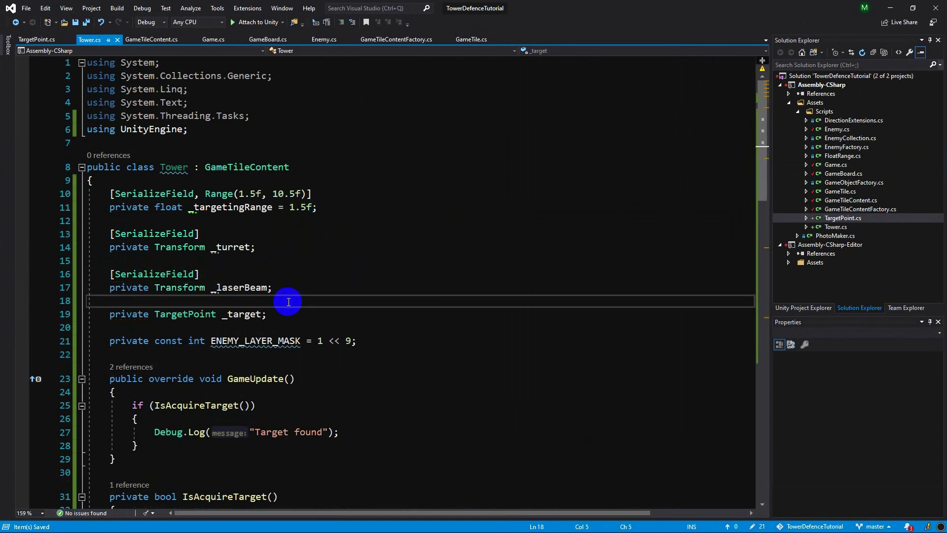
key("Return")
key("Return")
key("Up")
type("private ")
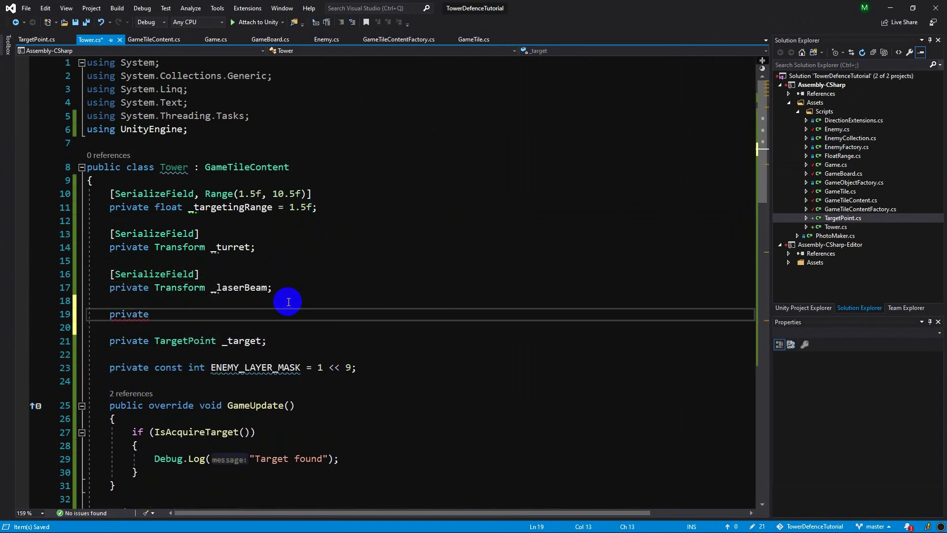
type("vec")
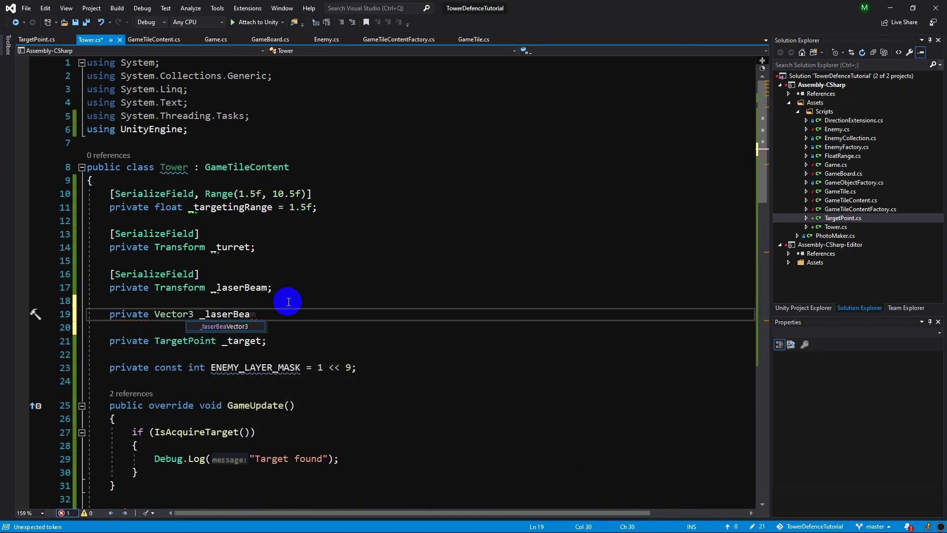
type(" e;")
key("ctrl+s")
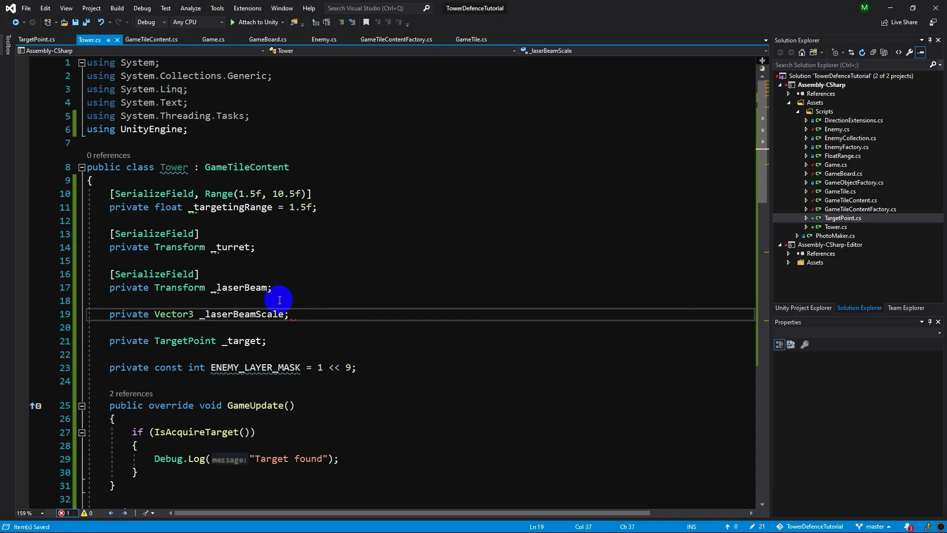
Step: Begin a 'private void Awake()' method above GameUpdate
left_click(170, 384)
key("Return")
key("Return")
key("Up")
type("private voi")
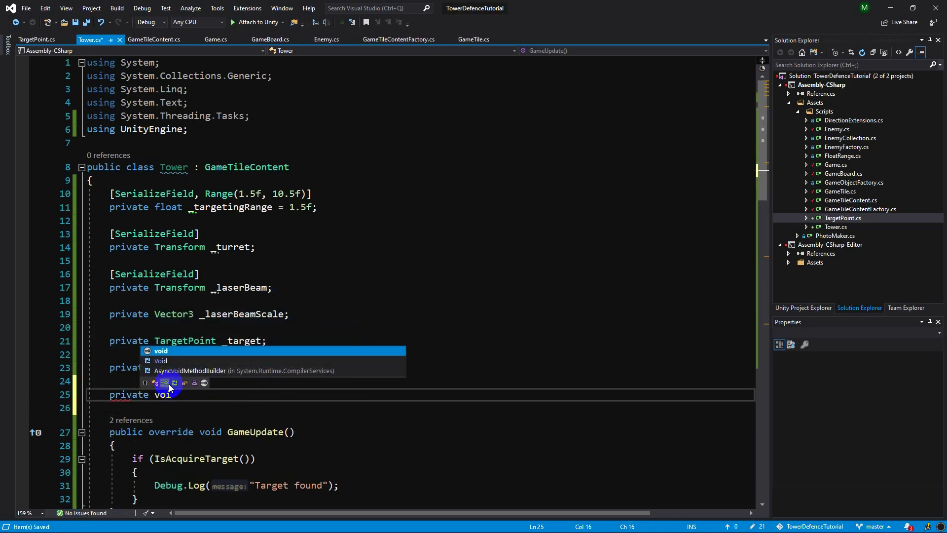
type("d Awake")
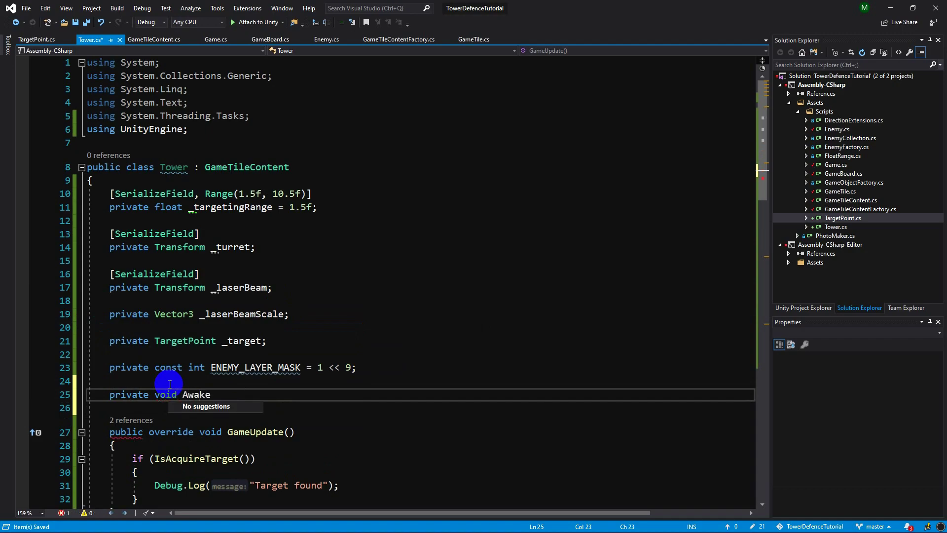
type("()")
Step: Give Awake the body '_laserBeamScale = _laserBeam.localScale;' and save
key("Return")
type("{")
key("Return")
type("_lase")
key("Down")
type("= ")
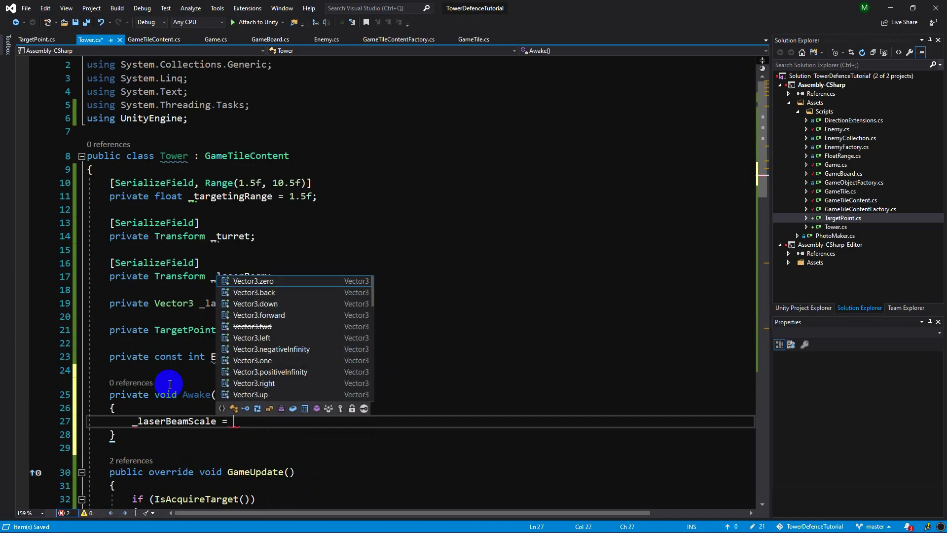
type("_")
key("Down")
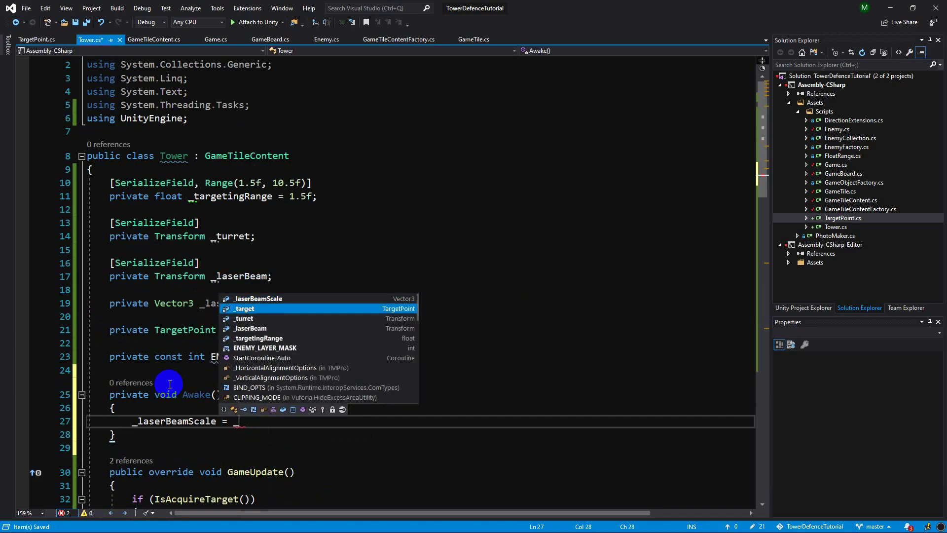
key("Down")
key("Down")
key("Tab")
type(".localScale;")
key("ctrl+s")
Step: Change the GameUpdate condition to 'IsTargetTracked() || IsAcquireTarget()' and save
scroll(255, 347, "down", 3)
scroll(266, 375, "down", 2)
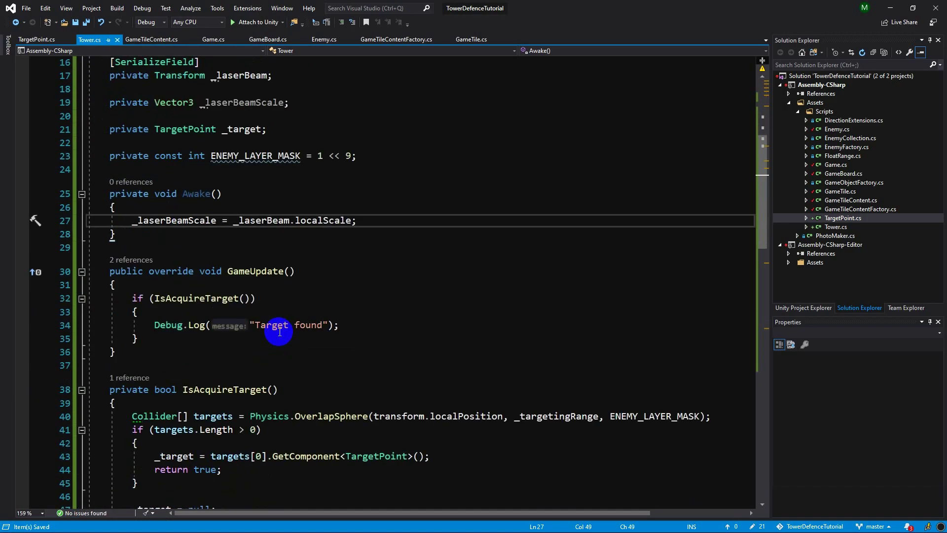
scroll(274, 387, "down", 2)
scroll(279, 331, "down", 2)
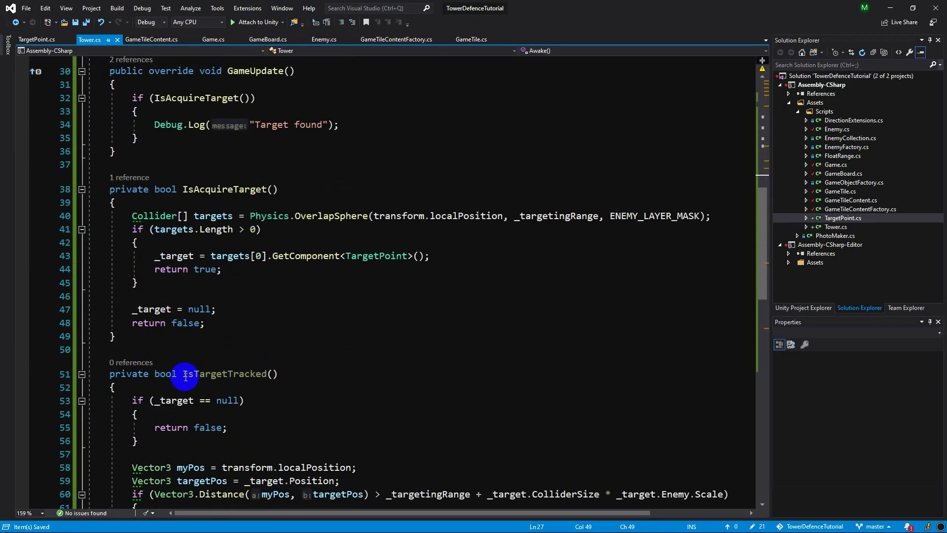
left_click_drag(183, 374, 287, 374)
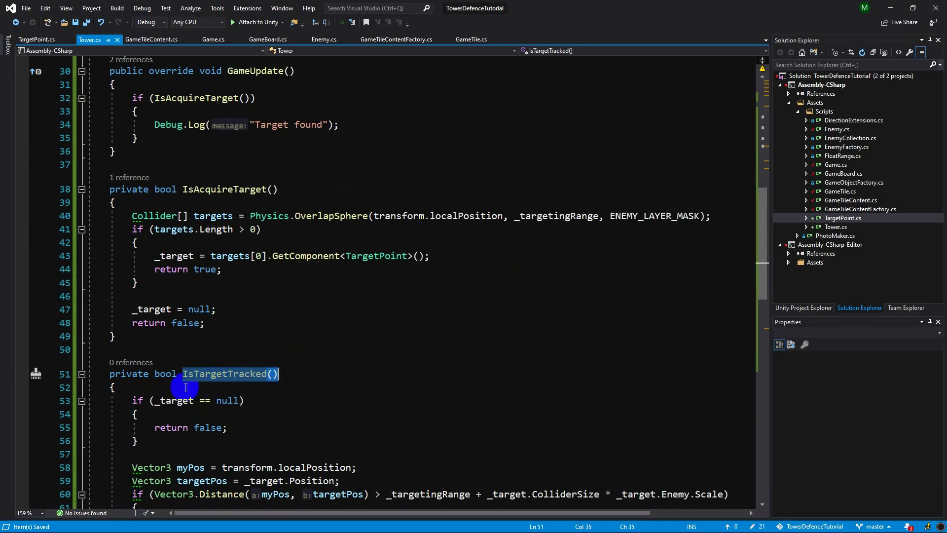
scroll(312, 368, "up", 2)
scroll(188, 334, "up", 3)
left_click(152, 338)
key("ctrl+v")
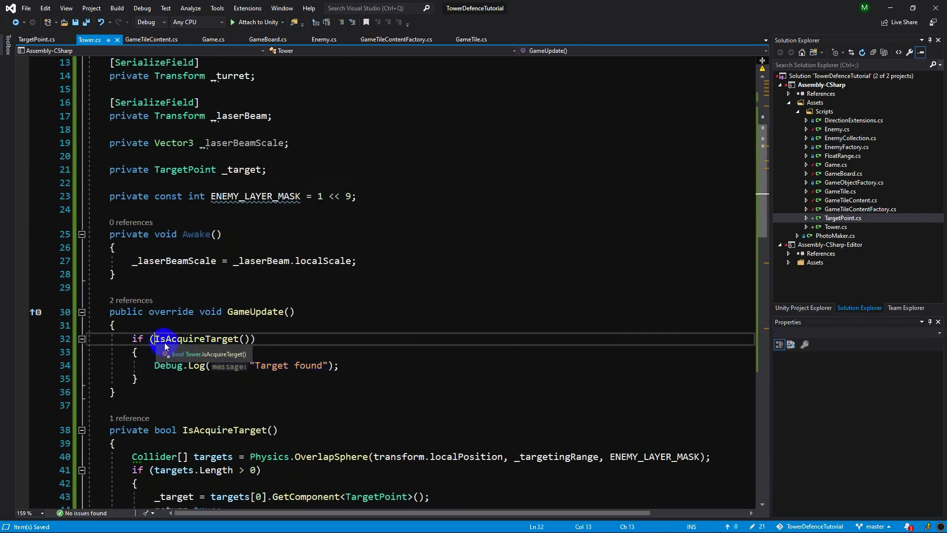
type("IsTargetTracked() ||")
key("ctrl+s")
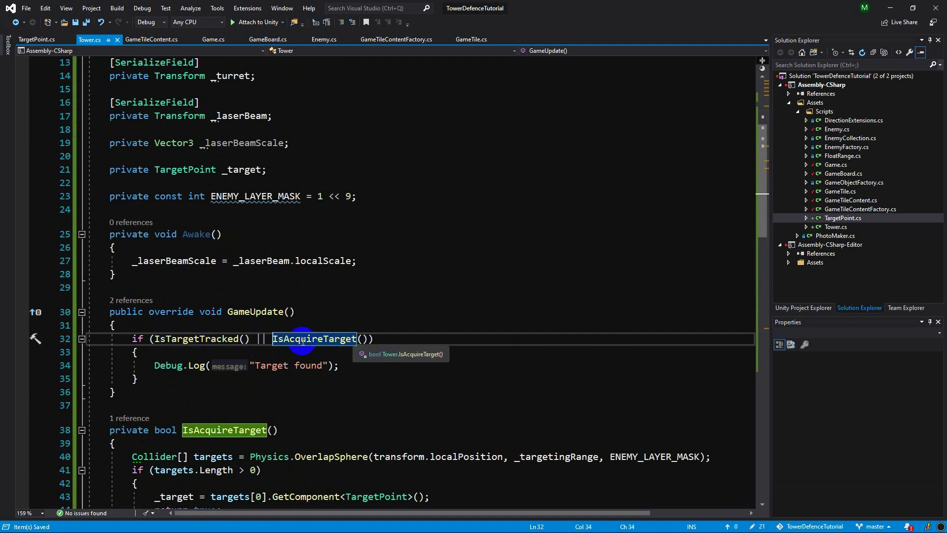
Step: Replace the Debug.Log statement with 'Shoot();'
left_click(355, 363)
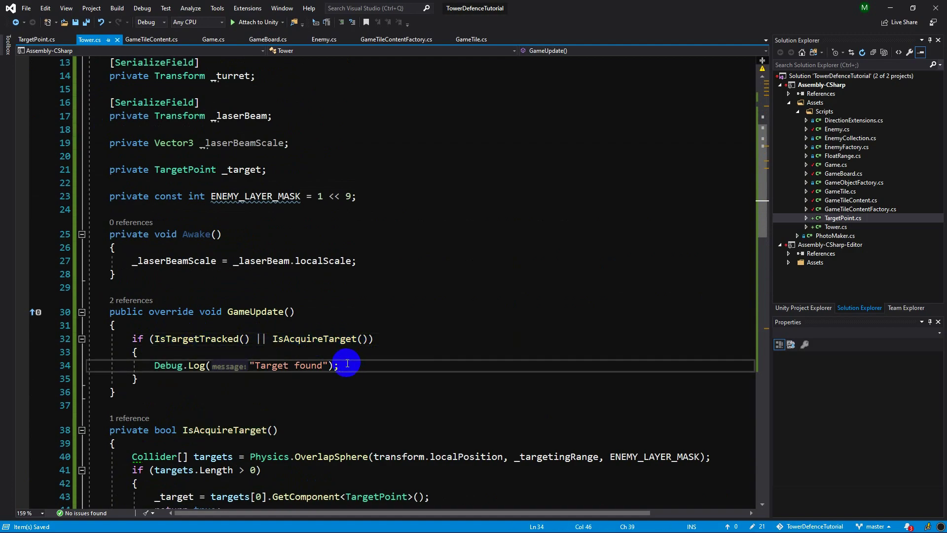
left_click_drag(348, 364, 162, 364)
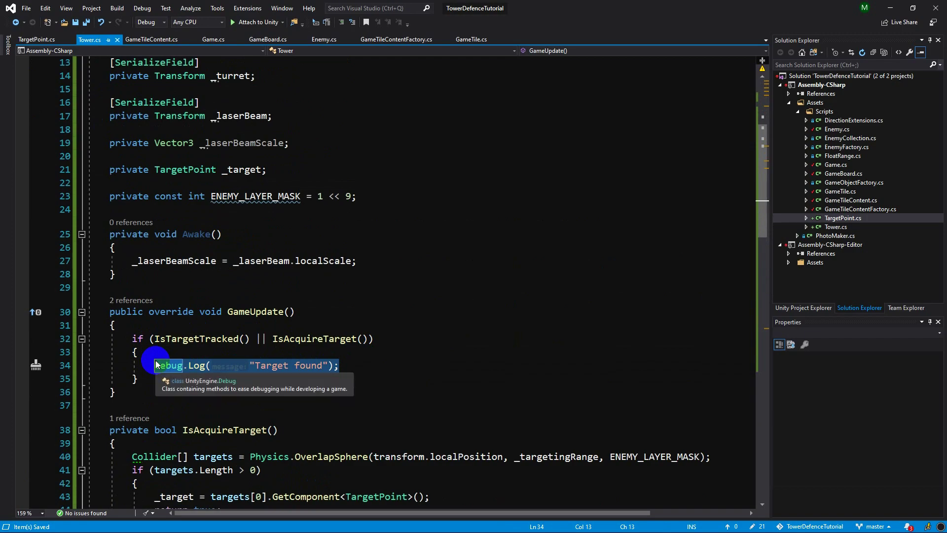
type("Shoot();")
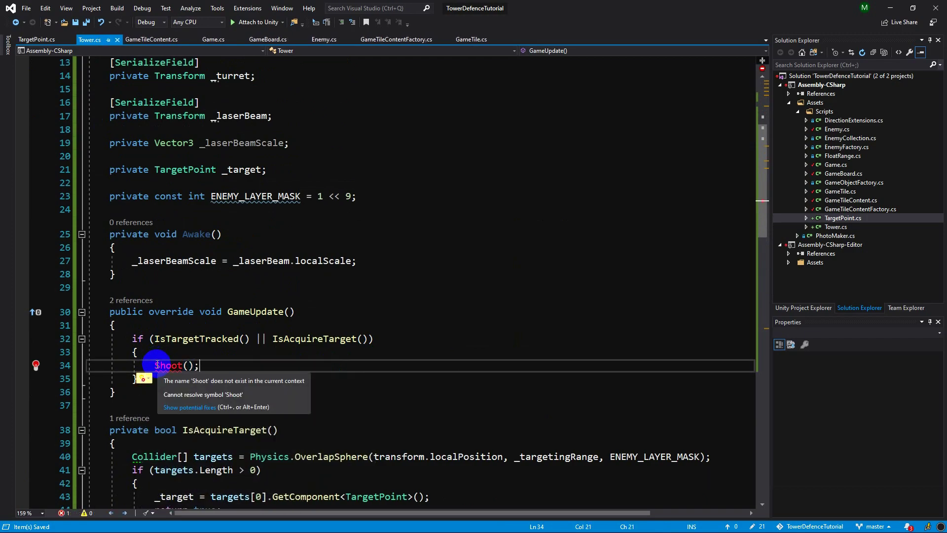
scroll(237, 373, "down", 4)
Step: Create an empty 'private void Shoot()' method below IsTargetTracked
scroll(251, 377, "down", 8)
left_click(151, 315)
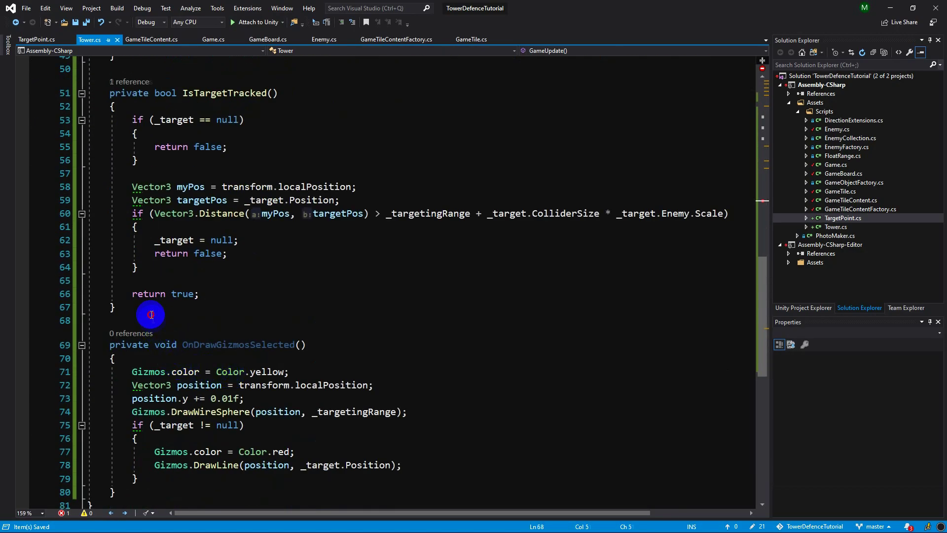
left_click_drag(151, 314, 152, 314)
left_click(151, 314)
key("Return")
key("Return")
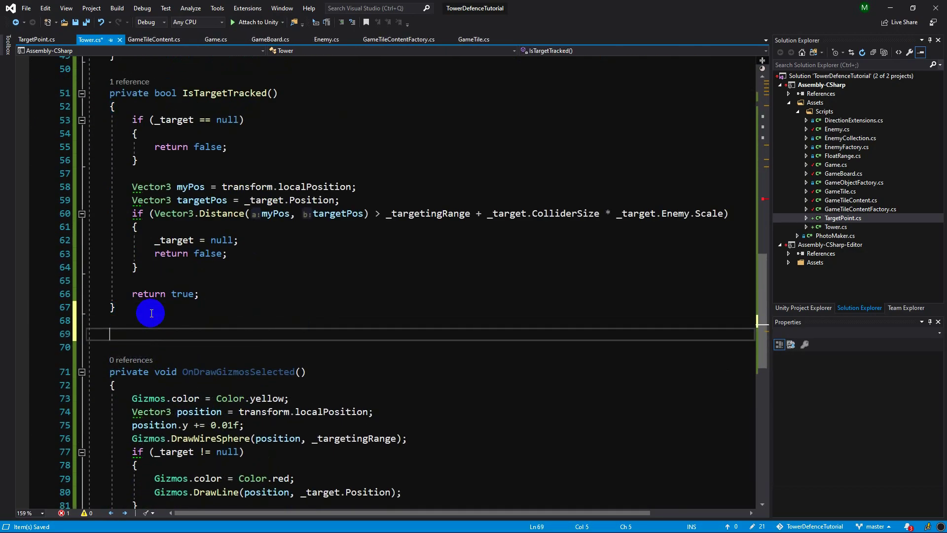
type("private void Shoot")
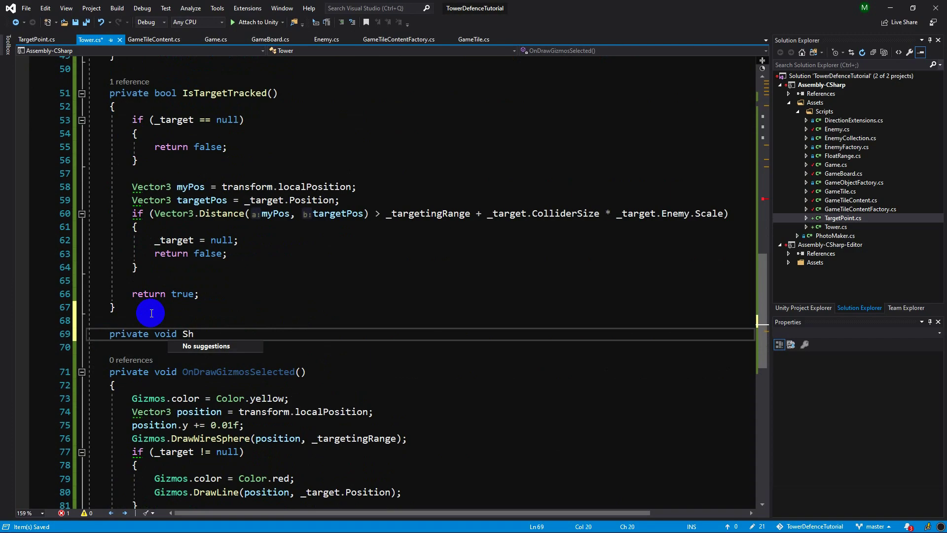
type("()")
key("Return")
type("{")
key("Return")
key("ctrl+s")
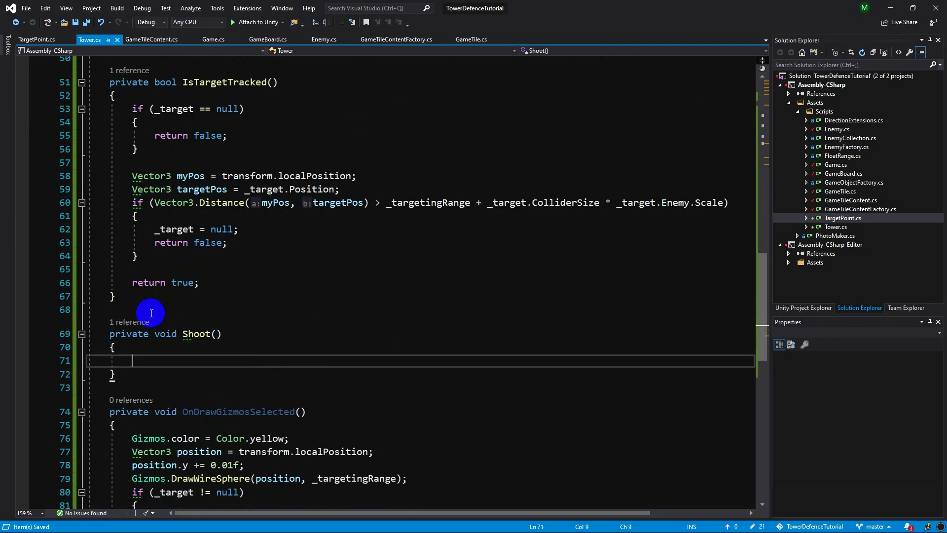
Step: In Shoot, store _target.Position in point and call _turret.LookAt(point)
type("var point = _tar")
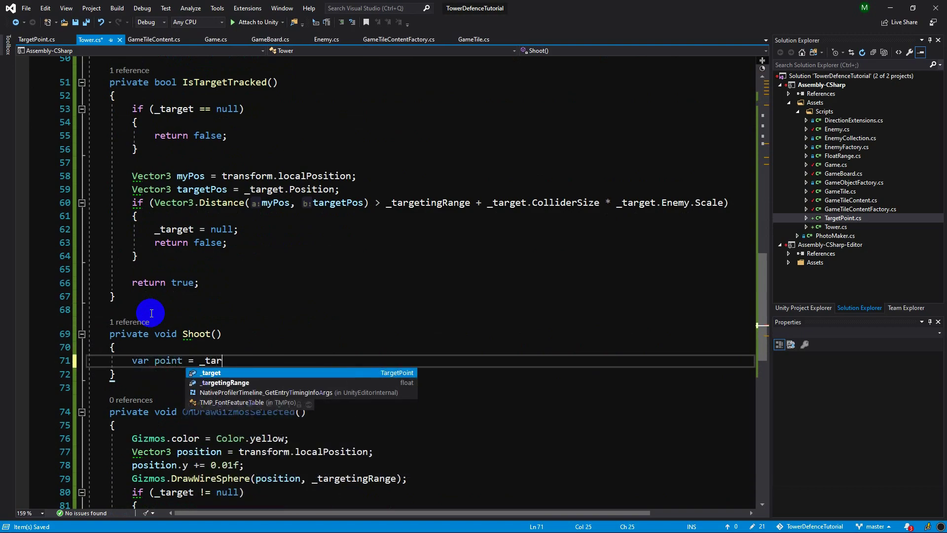
type("get.po")
key("Tab")
type(";")
key("Return")
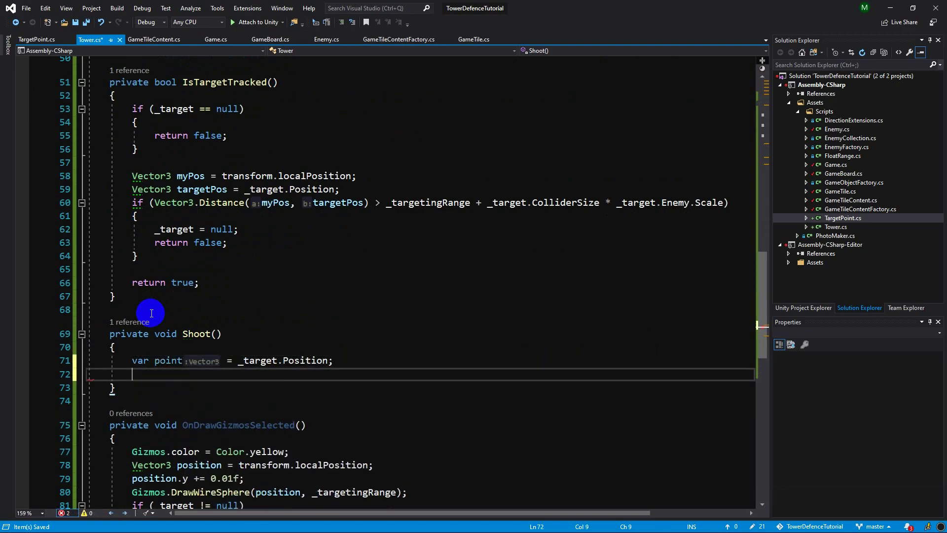
type("_turret.look")
type("(")
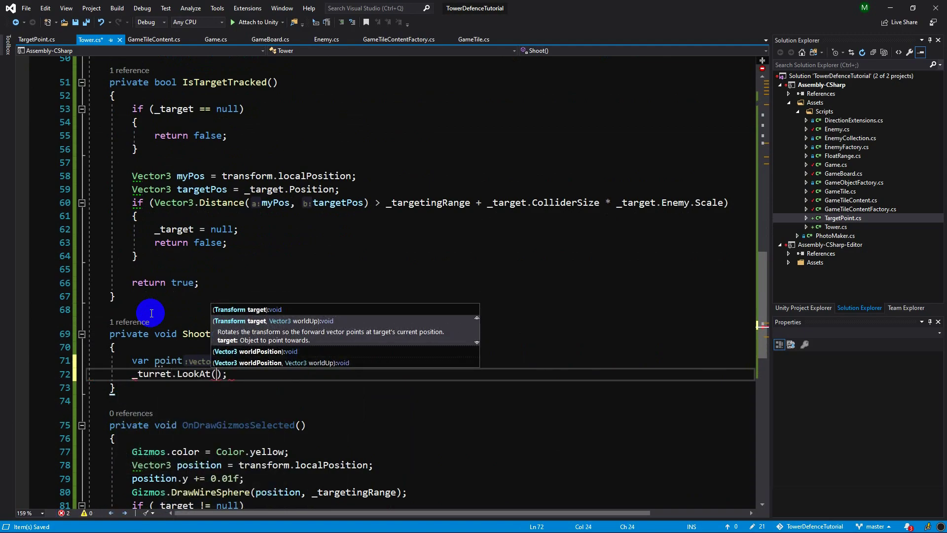
type("point")
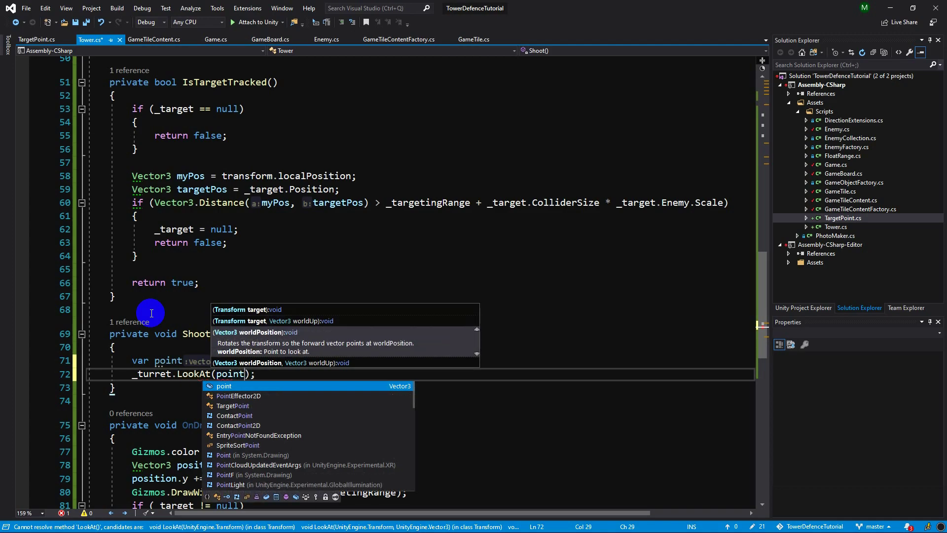
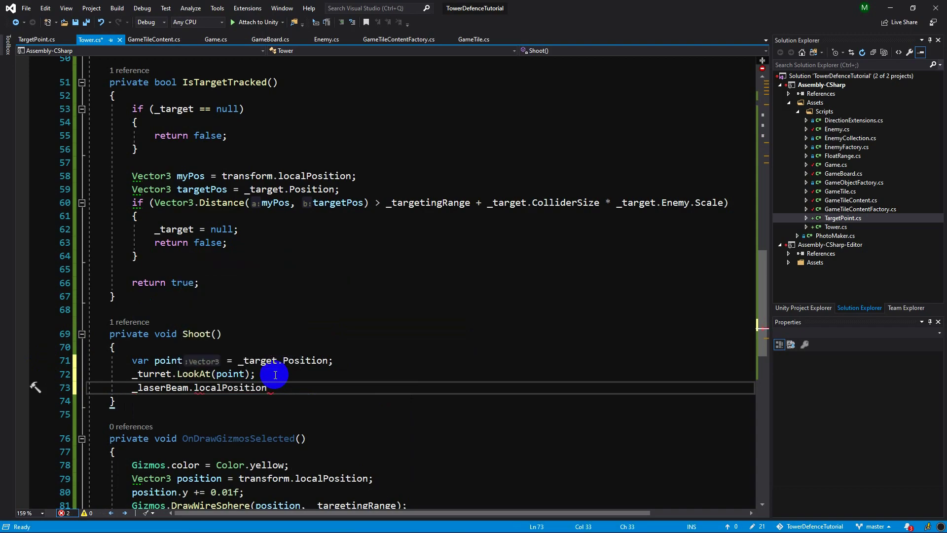
Step: In Shoot(), set _laserBeam.localRotation to _turret.localRotation and save Tower.cs
key("BackSpace")
key("BackSpace")
key("BackSpace")
type("Rotation = _t")
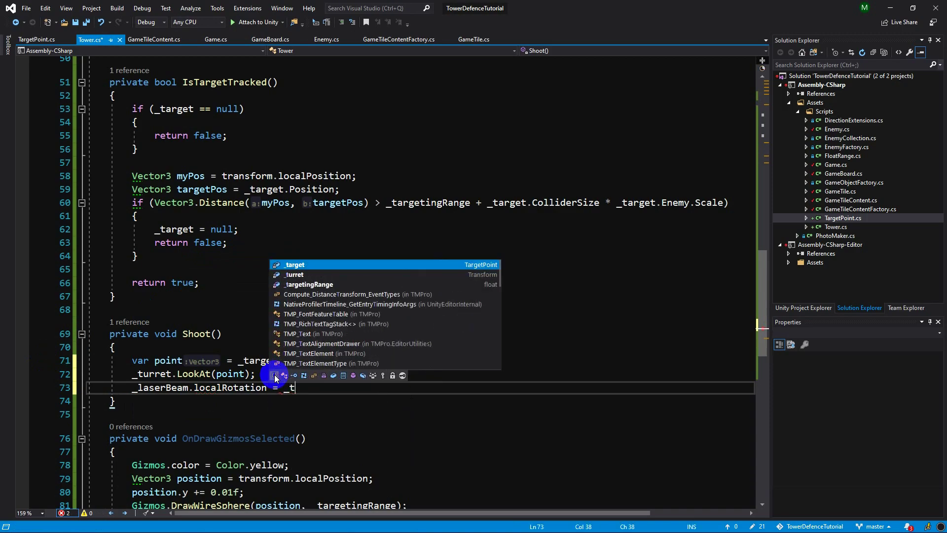
type("urret.localRotation")
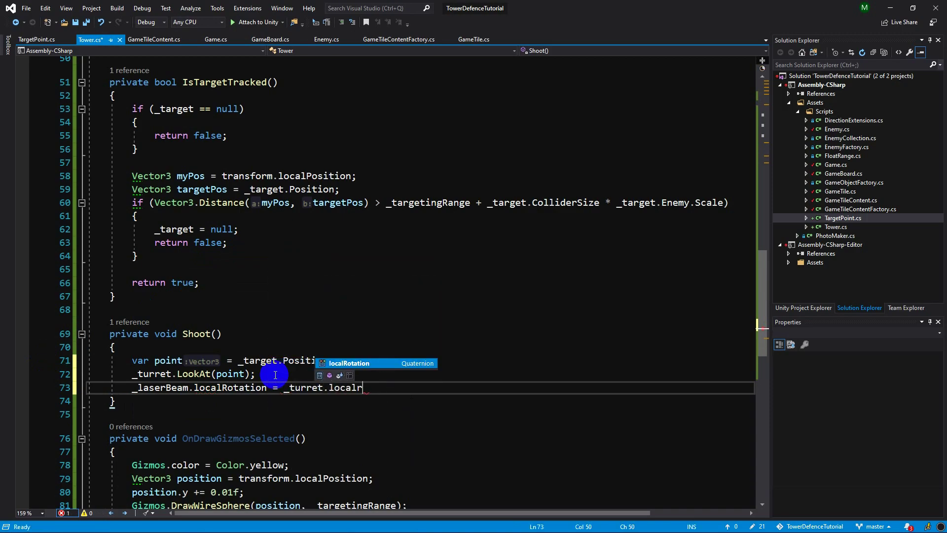
type(";")
key("Return")
key("Return")
key("ctrl+s")
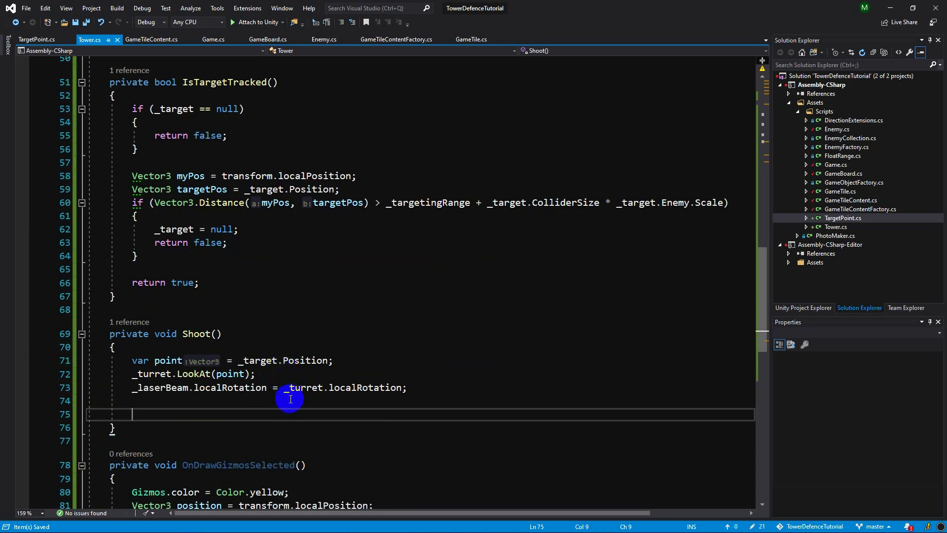
Step: Add var distance = Vector3.Distance(_turret.position, point); to Shoot() and save
scroll(290, 398, "down", 2)
type("var")
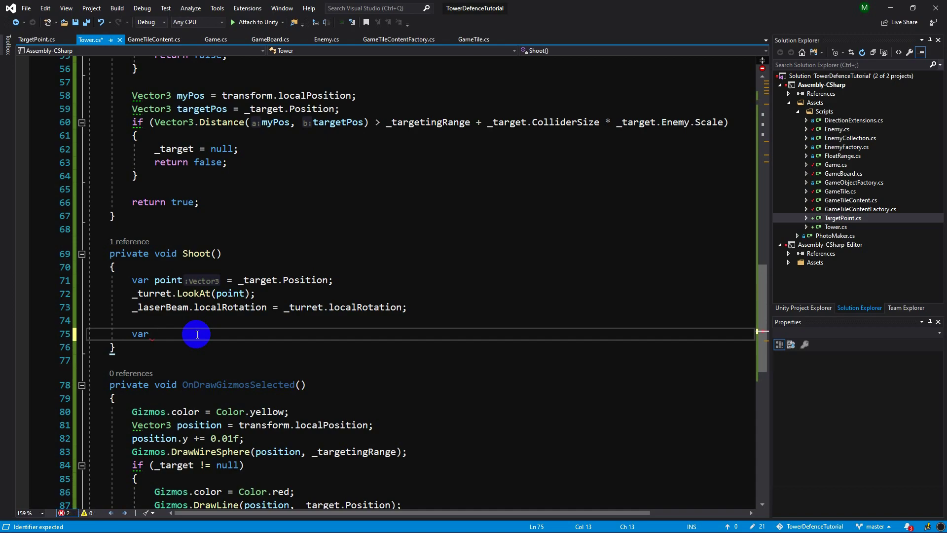
type("di")
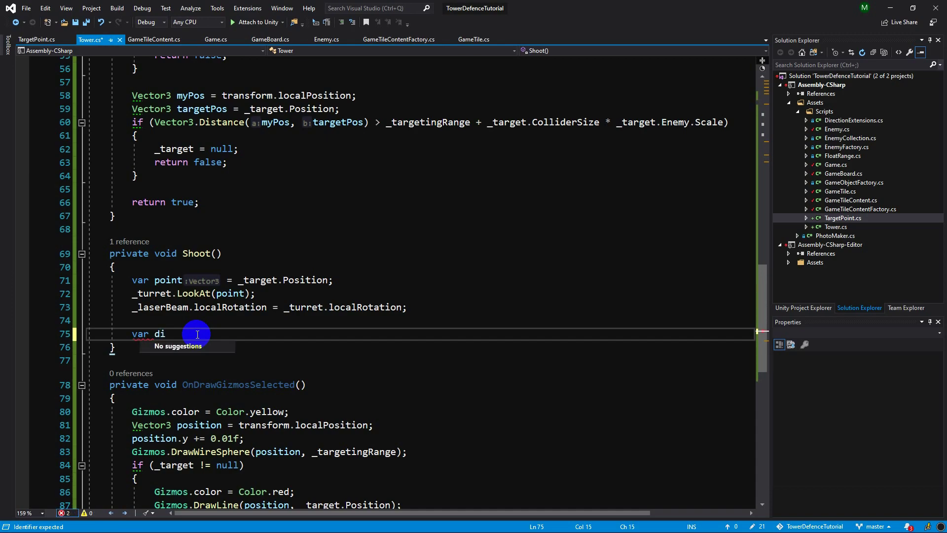
type("ce = vec")
key("Tab")
type(".di(ture")
key("Return")
key("ctrl+z")
key("BackSpace")
key("BackSpace")
type("re")
key("BackSpace")
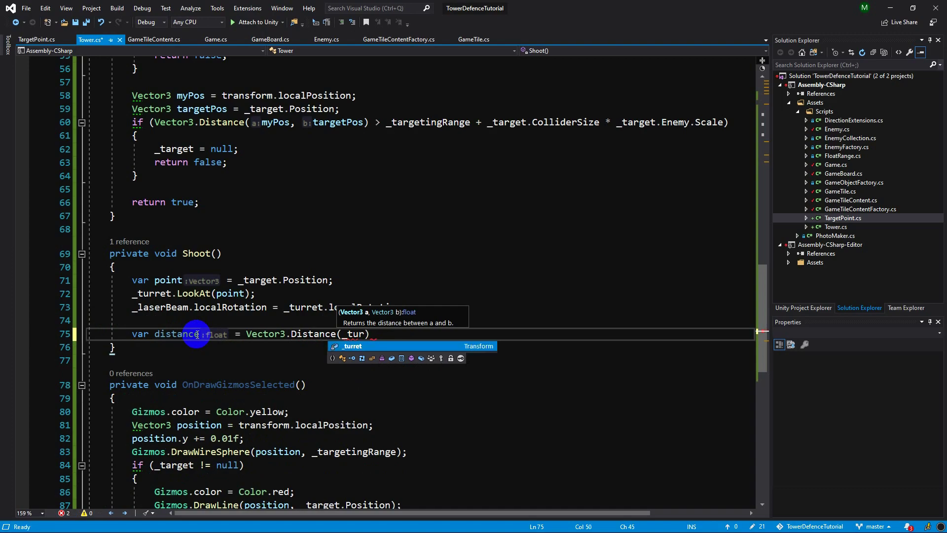
type("ret.po")
key("BackSpace")
key("BackSpace")
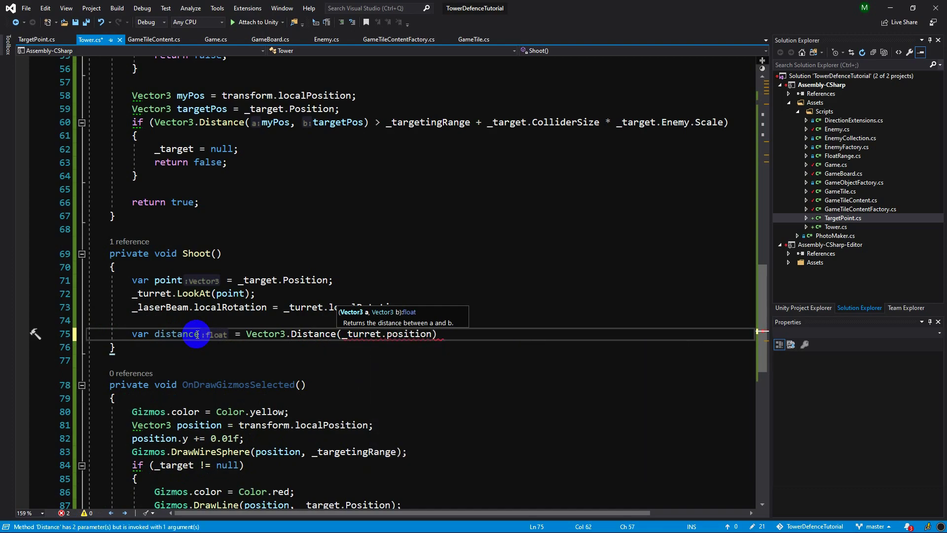
type(", point)")
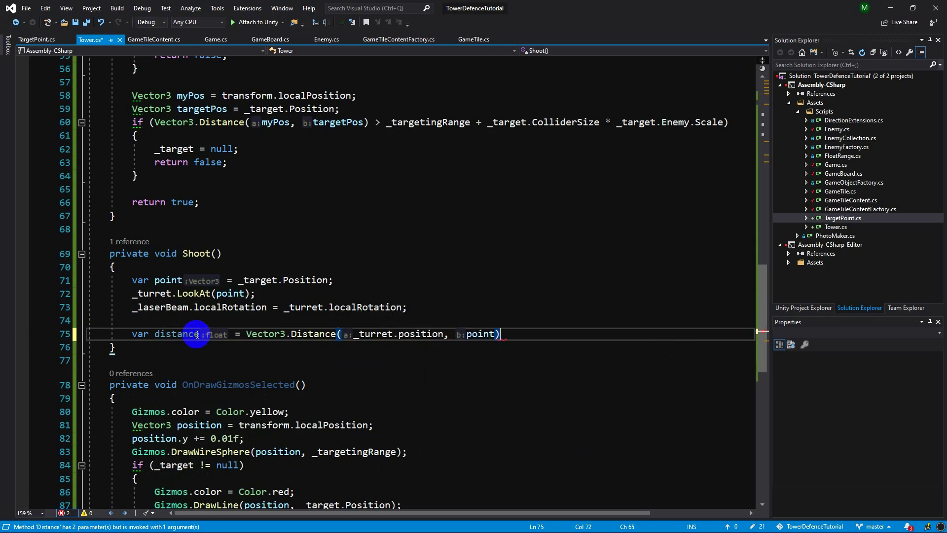
type(";")
key("ctrl+s")
key("Return")
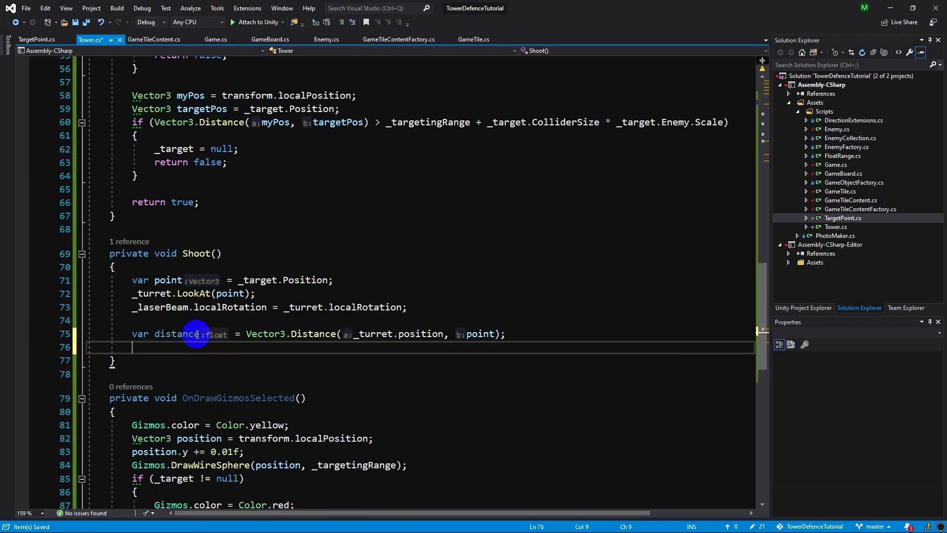
Step: Set _laserBeamScale.z to distance and assign _laserBeamScale to _laserBeam.localScale, saving
type("_laserBeamScale.z = di")
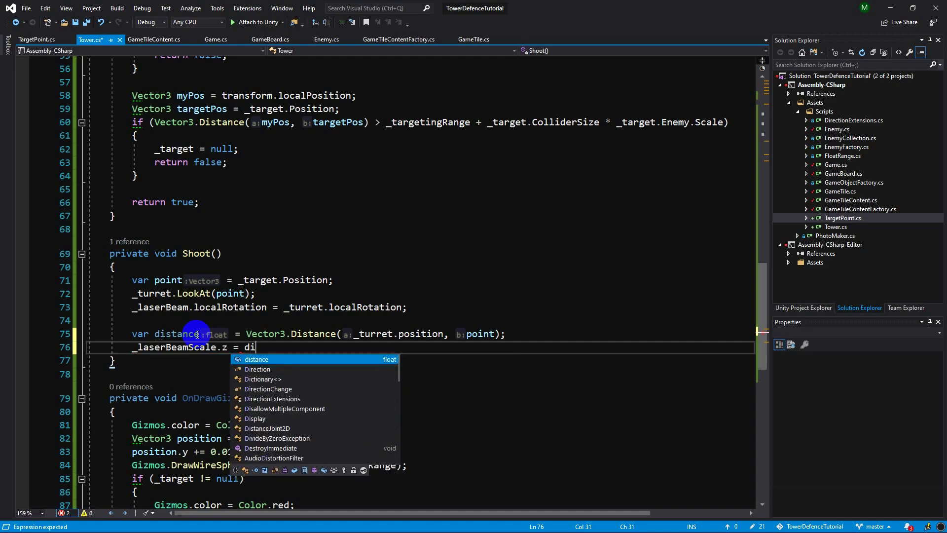
type("stance;")
key("ctrl+s")
key("Return")
type("_laserBeam.")
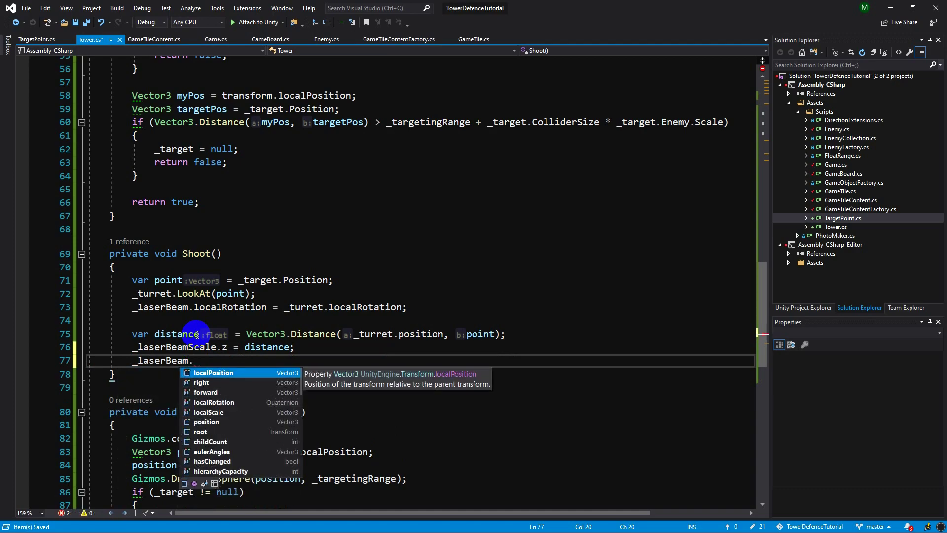
type("locals")
key("Tab")
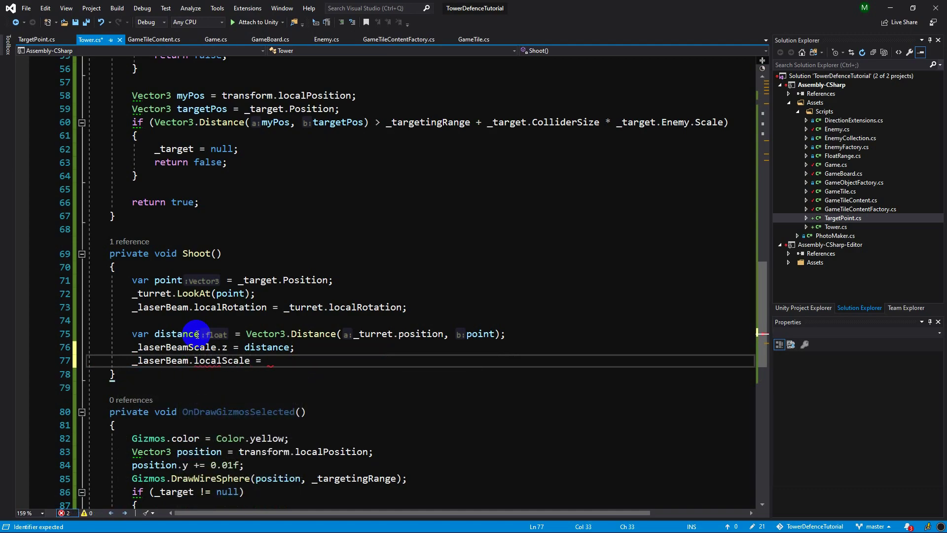
type("_las")
key("Tab")
type(";")
key("ctrl+s")
key("Return")
Step: Offset _laserBeam.localPosition from _turret.localPosition by half the distance along _laserBeam.forward, save, and return to Unity
type("_la")
key("Tab")
type(".lo")
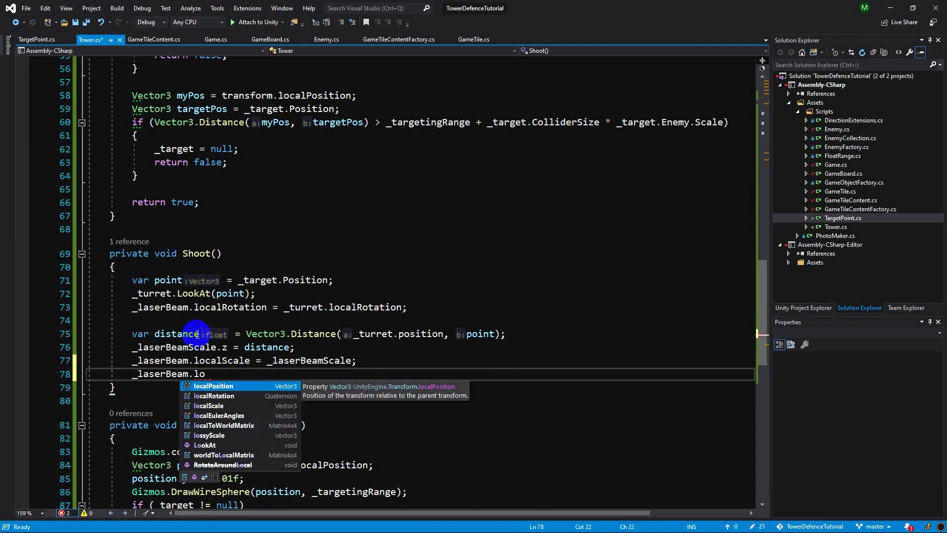
key("Escape")
type("_")
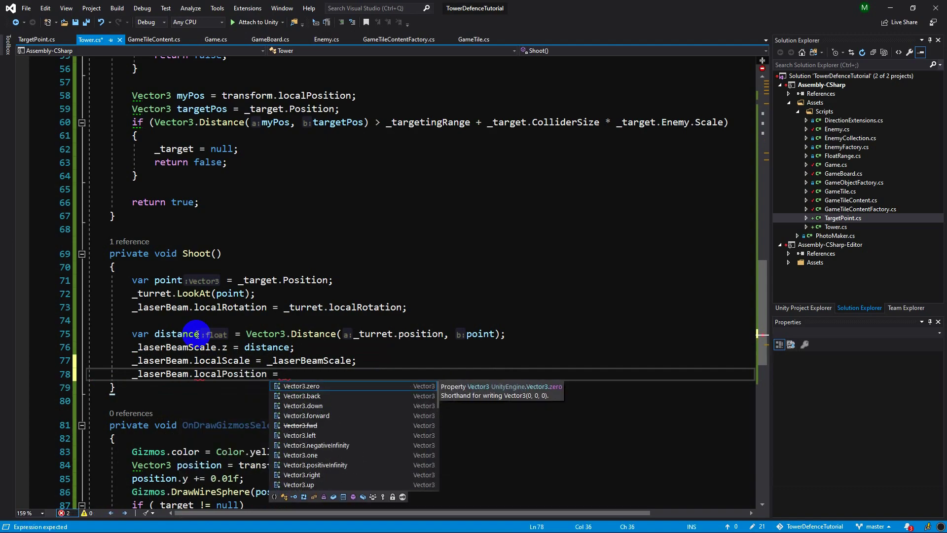
type("tur")
key("Tab")
type(".p")
key("BackSpace")
type("local")
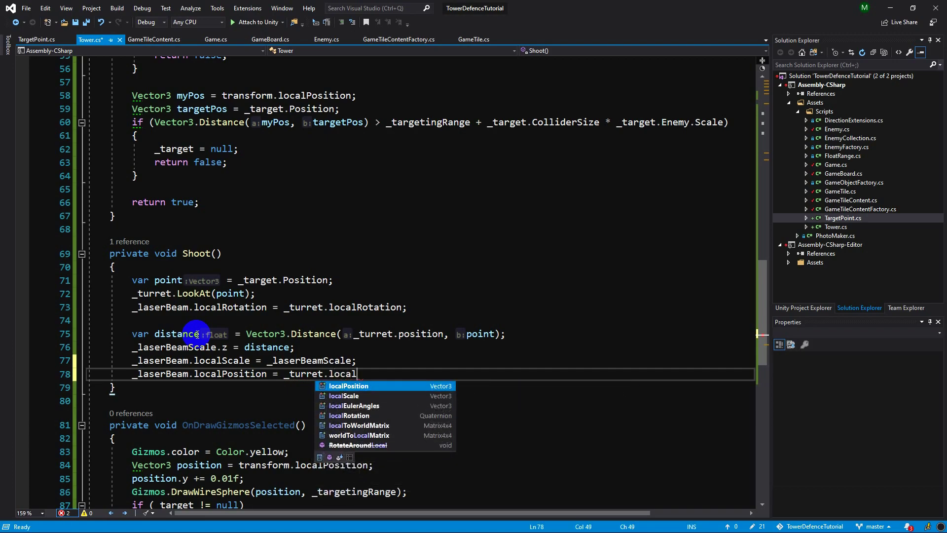
key("Tab")
type(".5f * d")
key("Tab")
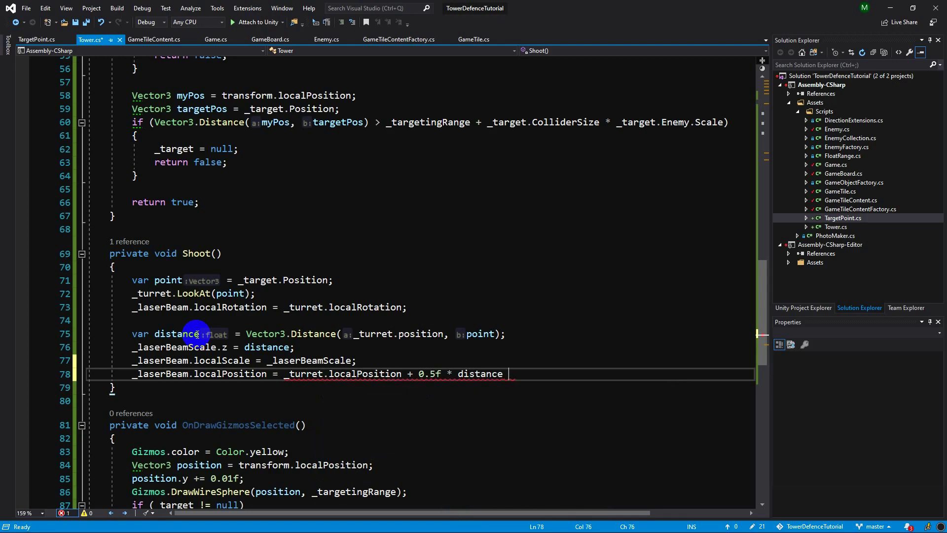
type("* _las")
key("Tab")
type(".for")
key("Tab")
type(";")
key("ctrl+s")
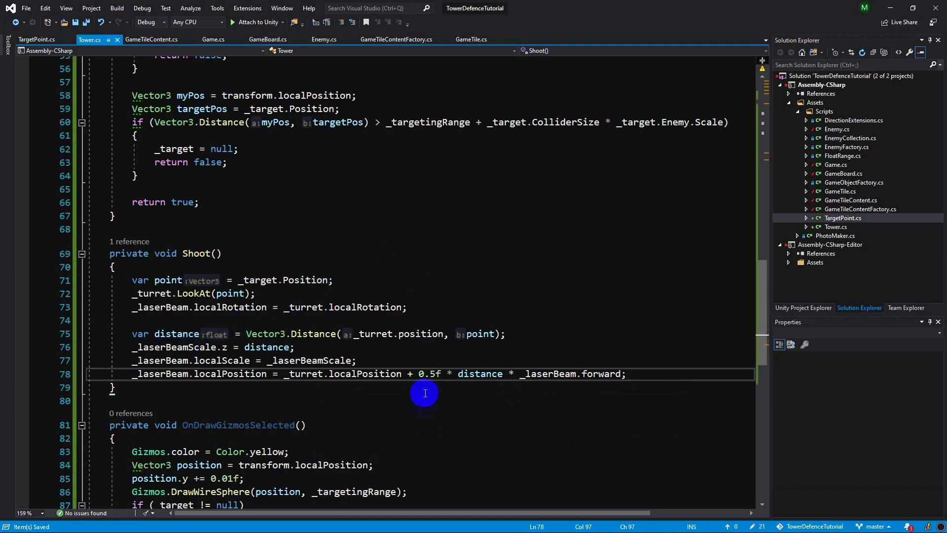
left_click(864, 53)
left_click(888, 9)
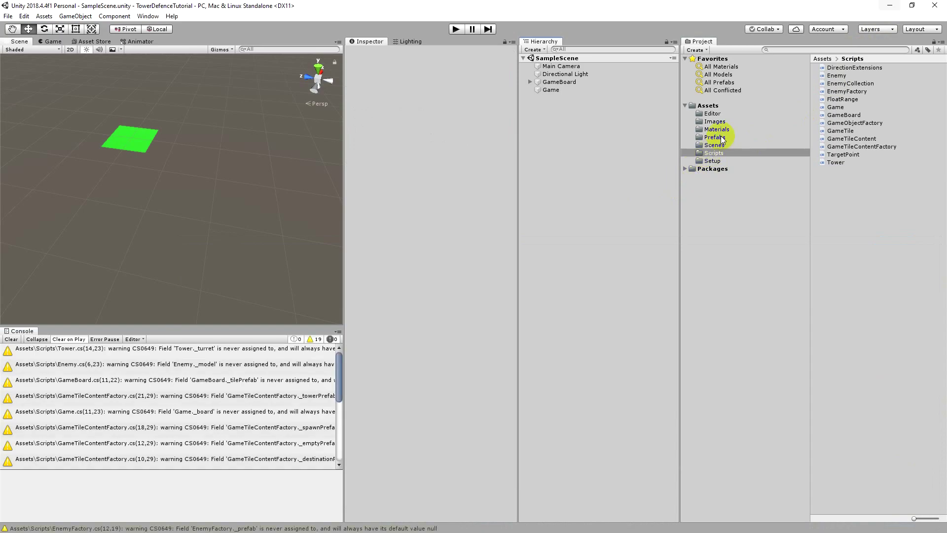
Step: Assign the Tower prefab's LaserBeam child to its Laser Beam field, exit the prefab, and enter Play mode
left_click(720, 138)
left_click(835, 107)
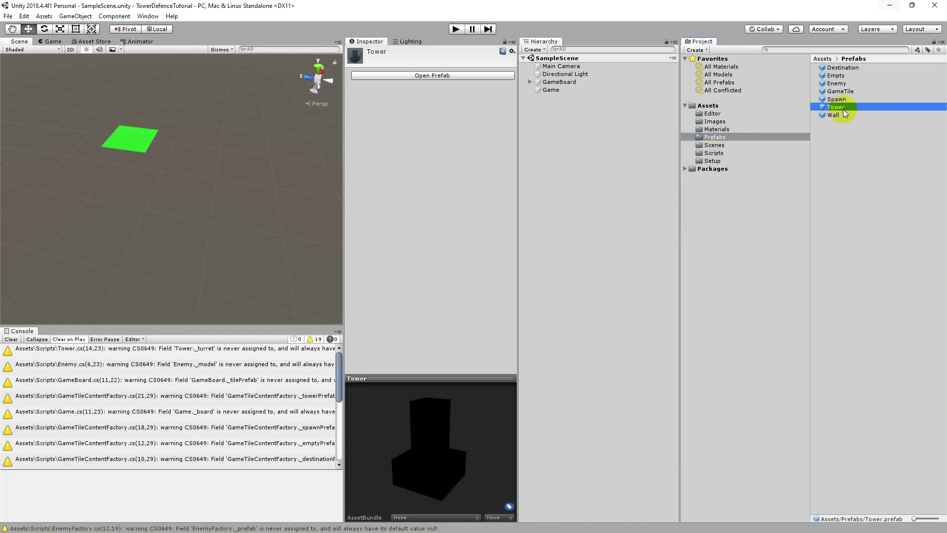
double_click(843, 107)
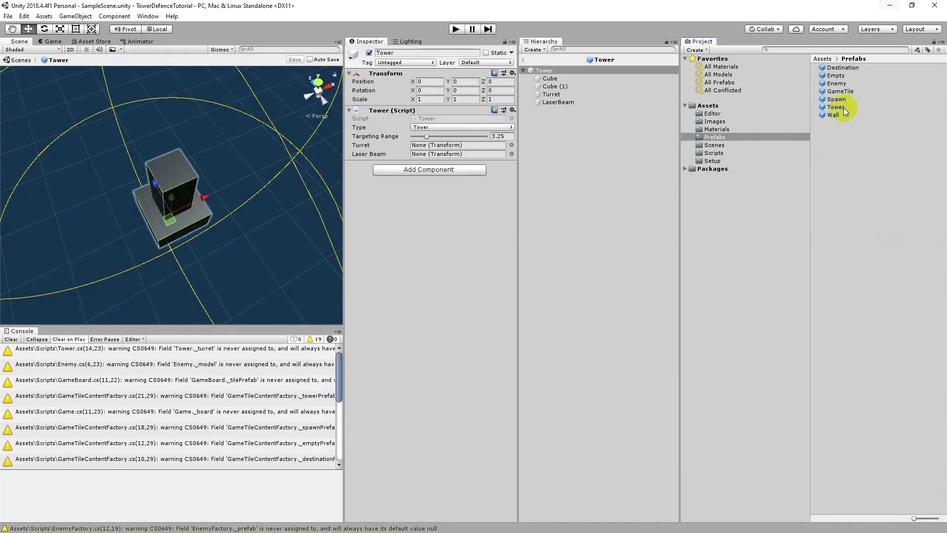
left_click_drag(567, 102, 456, 153)
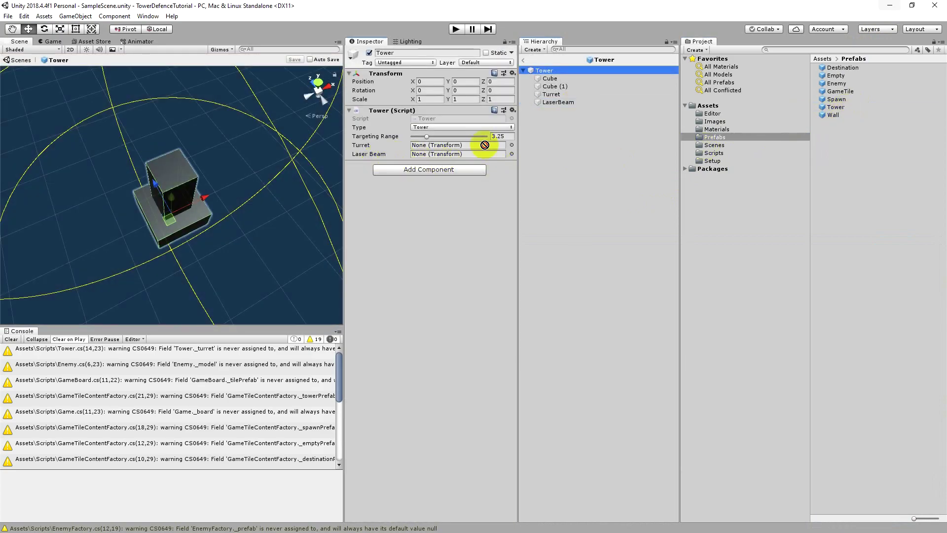
mouse_move(548, 94)
left_mouse_down()
mouse_move(482, 136)
mouse_move(564, 117)
left_mouse_up()
left_click(522, 59)
left_click(455, 29)
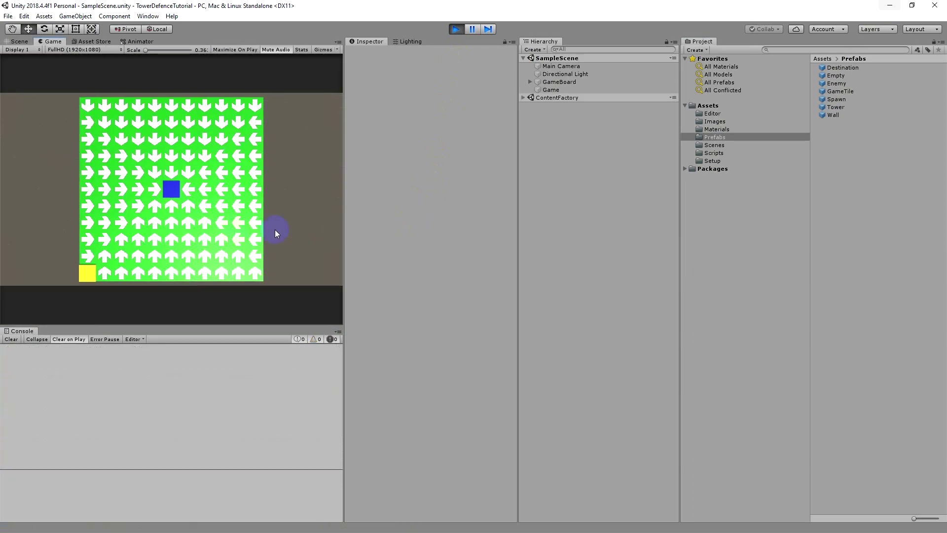
Step: Place five towers on the board, watch them laser the enemies, then stop the game
left_click(130, 206, "shift")
left_click(153, 241, "shift")
left_click(102, 207, "shift")
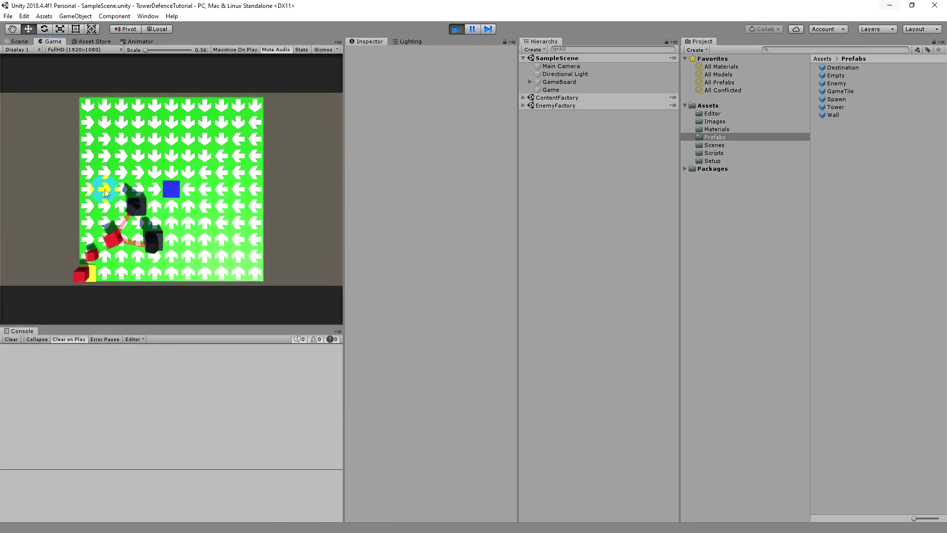
left_click(88, 223, "shift")
left_click(144, 284, "shift")
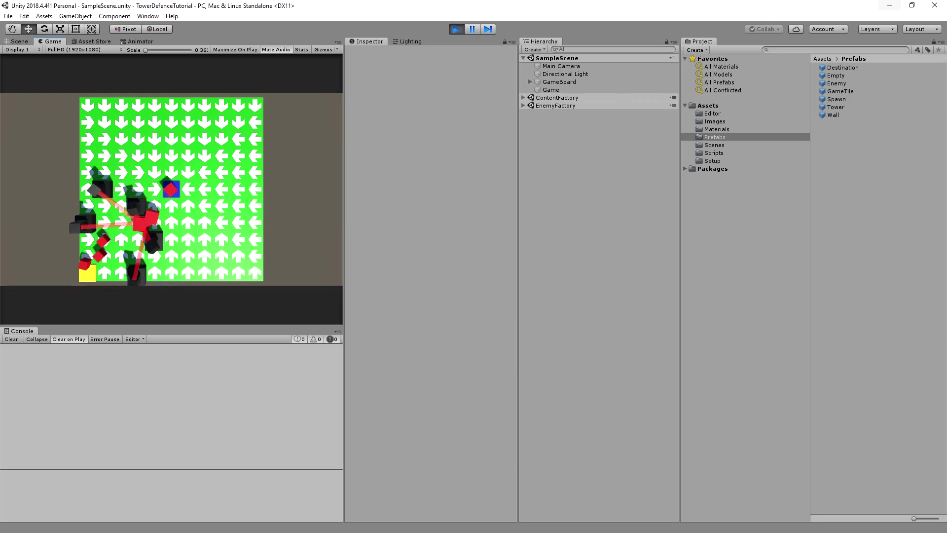
left_click(456, 28)
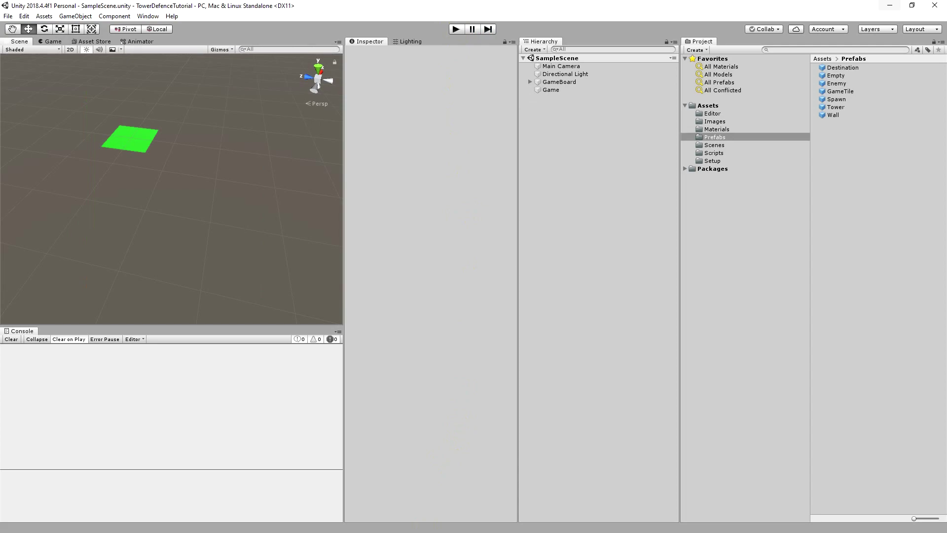
Step: Open the Enemy script from the Scripts folder in Visual Studio
left_click(718, 153)
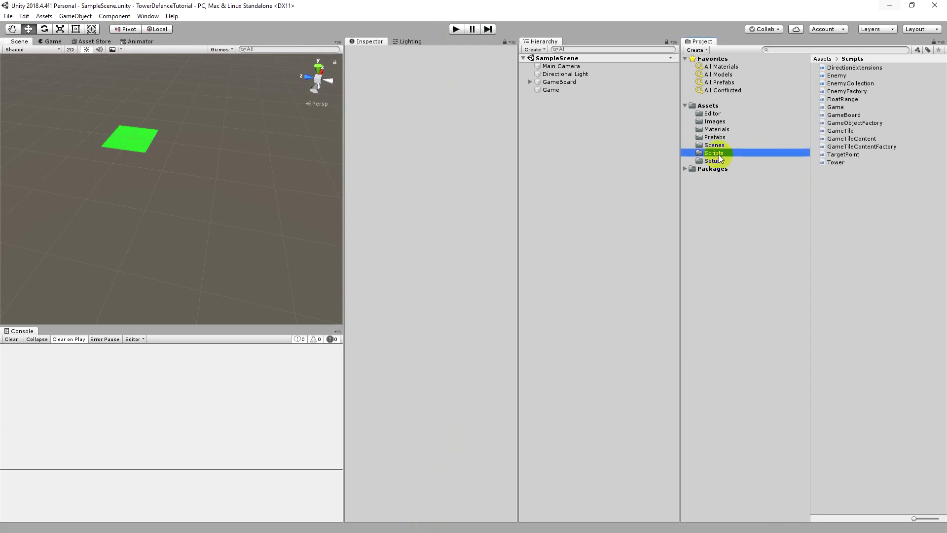
left_click(859, 77)
double_click(859, 79)
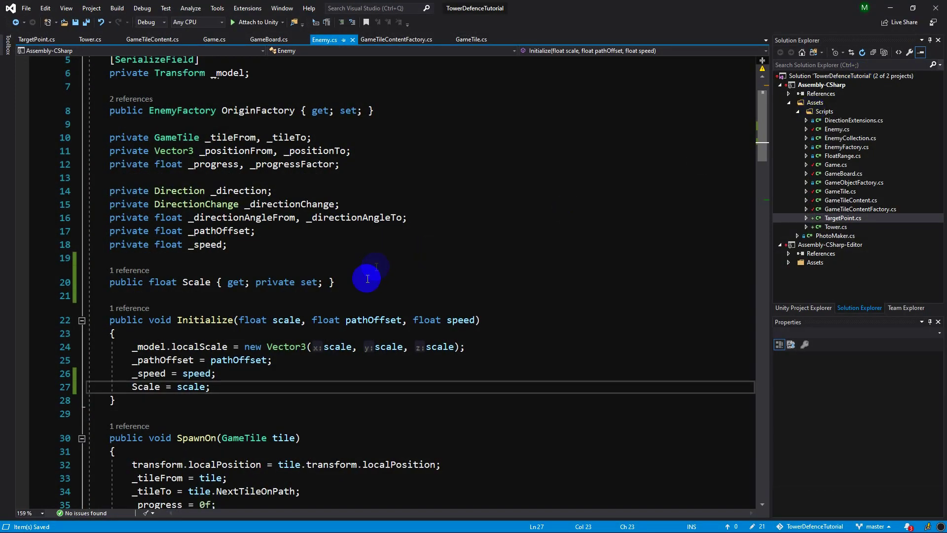
Step: Add public float Health { get; private set; } below the Scale property and save Enemy.cs
left_click(387, 269)
left_click(382, 280)
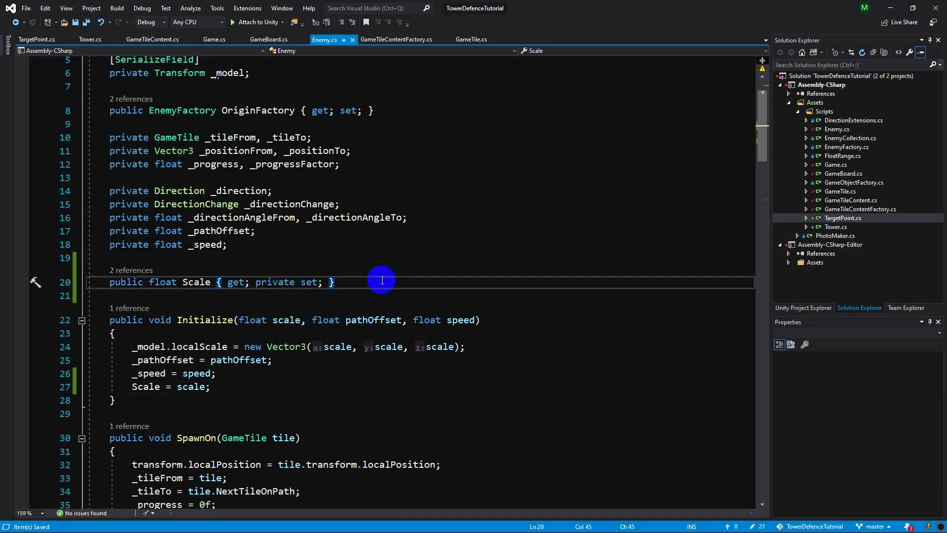
key("Return")
type("public ")
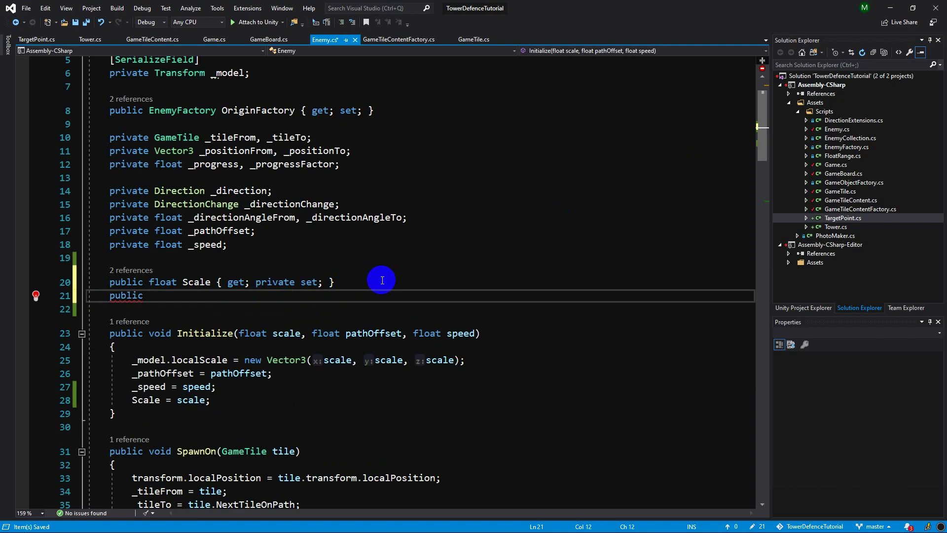
type("float Health")
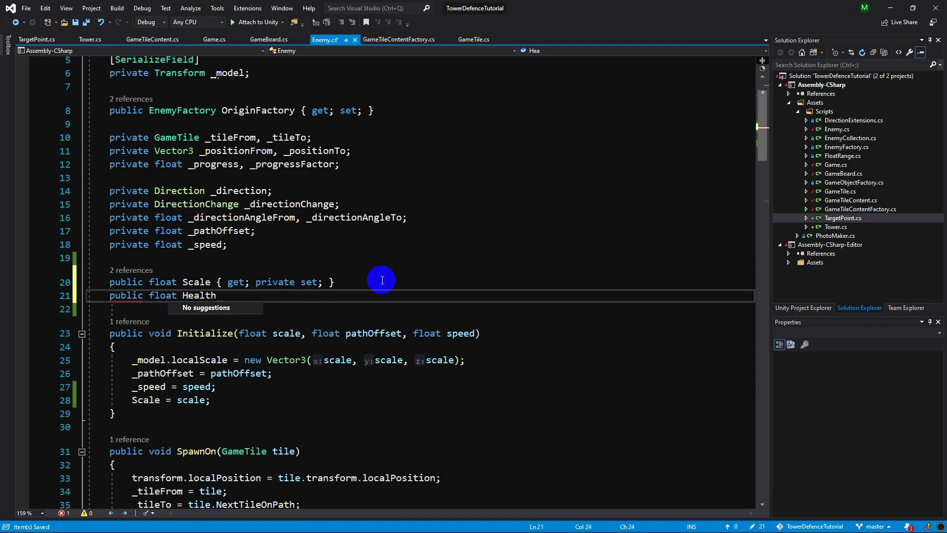
type(" { get; private set;")
key("ctrl+s")
Step: In Initialize, set Health = 100f * scale after the Scale assignment and save
double_click(197, 295)
key("ctrl+c")
left_click(226, 399)
key("Return")
key("ctrl+v")
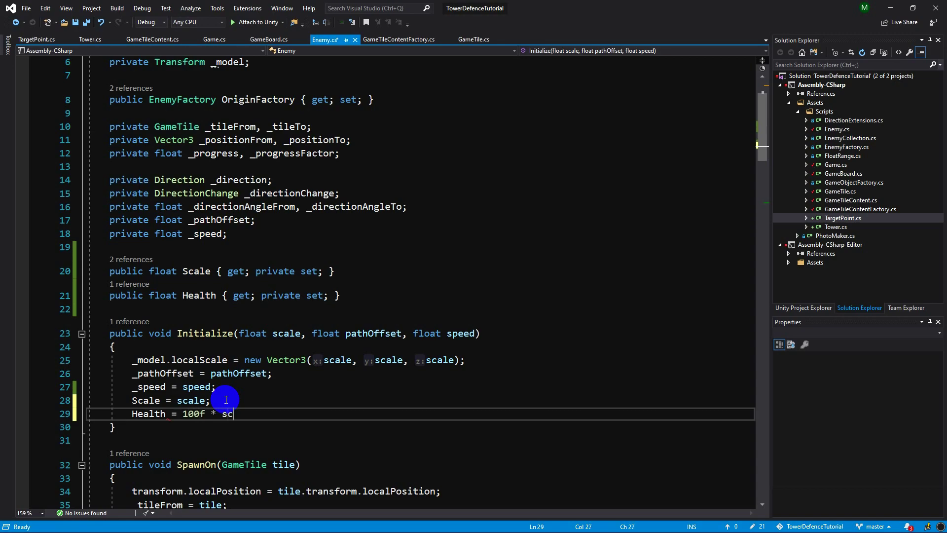
key("ctrl+s")
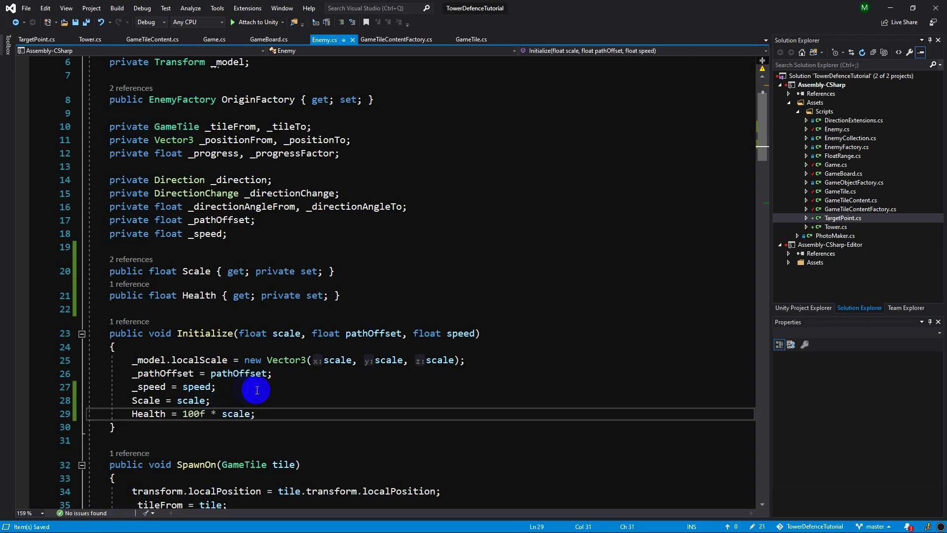
scroll(276, 383, "down", 4)
Step: At the top of GameUpdate, reclaim the enemy and return false when Health <= 0f, then save
scroll(269, 379, "down", 3)
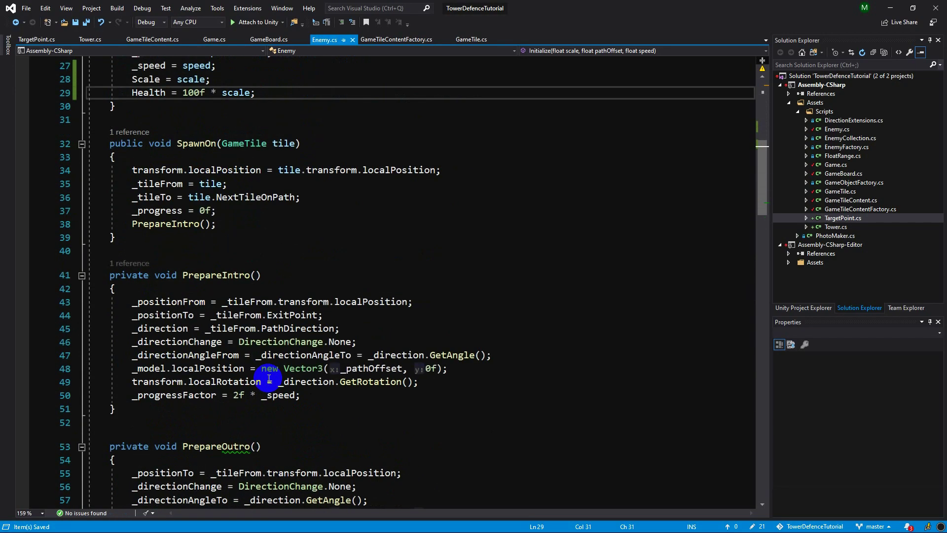
scroll(259, 370, "down", 5)
scroll(260, 369, "down", 2)
left_click(199, 283)
key("Return")
type("f(Health <= 0f")
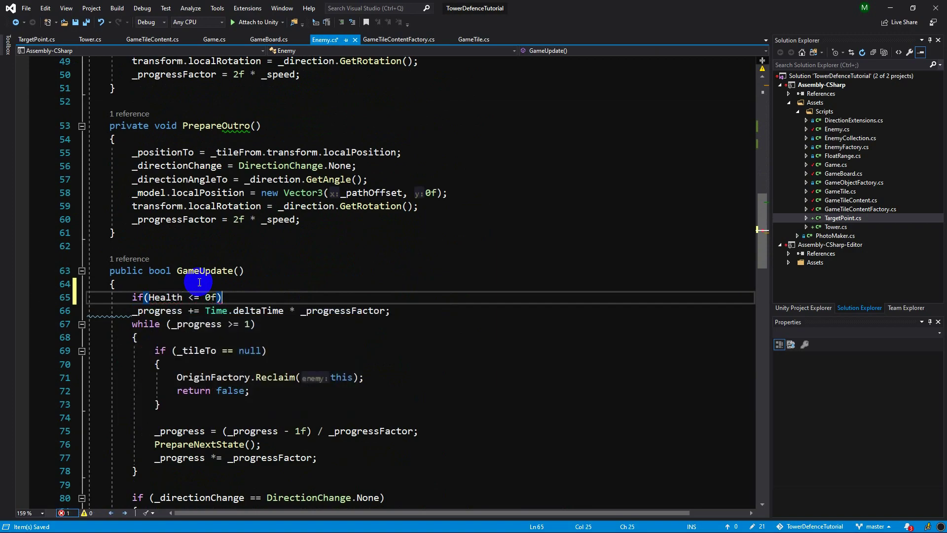
key("Return")
type("{")
key("Return")
type("Og")
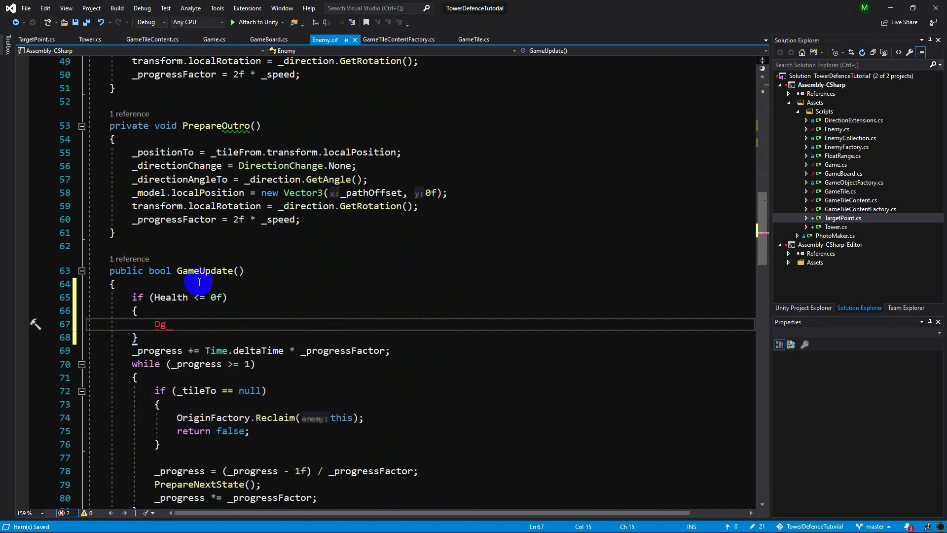
key("Tab")
type(".re(this")
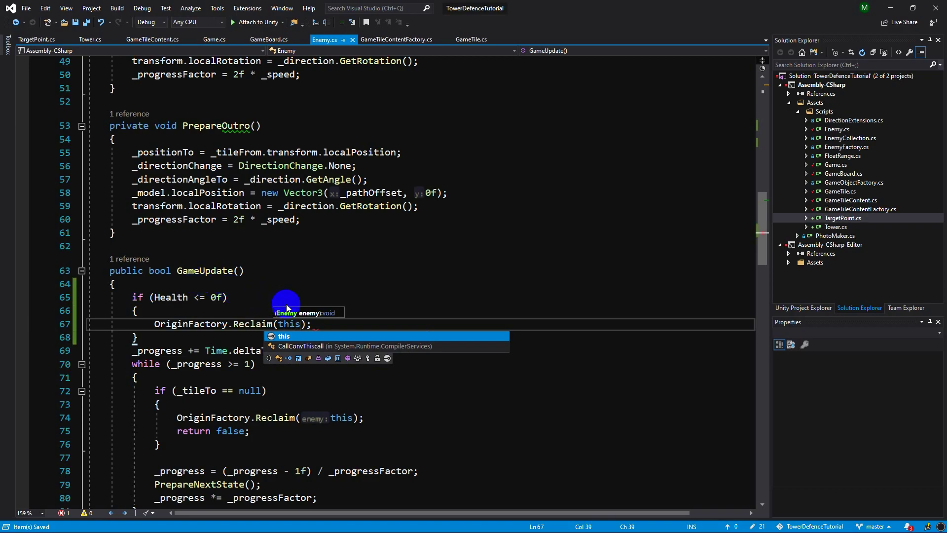
key("Return")
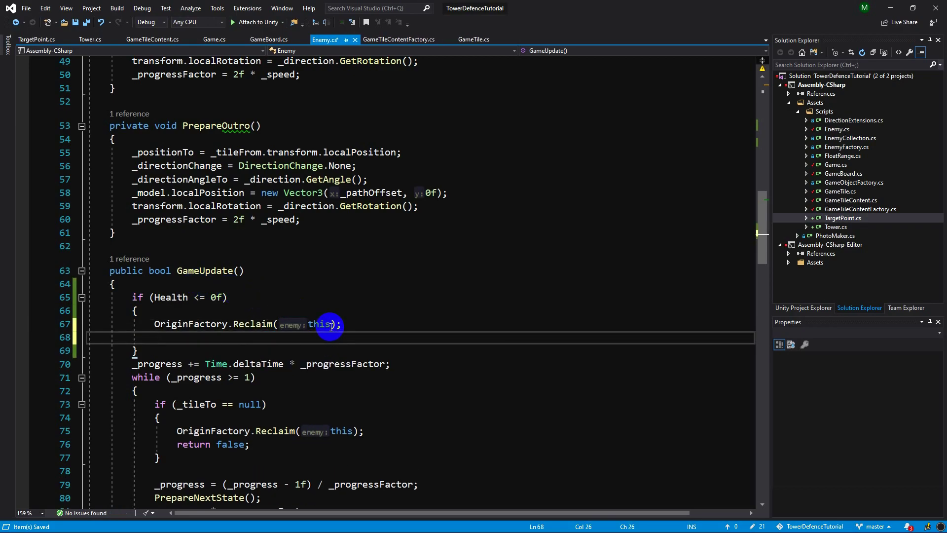
type("return false;")
key("ctrl+s")
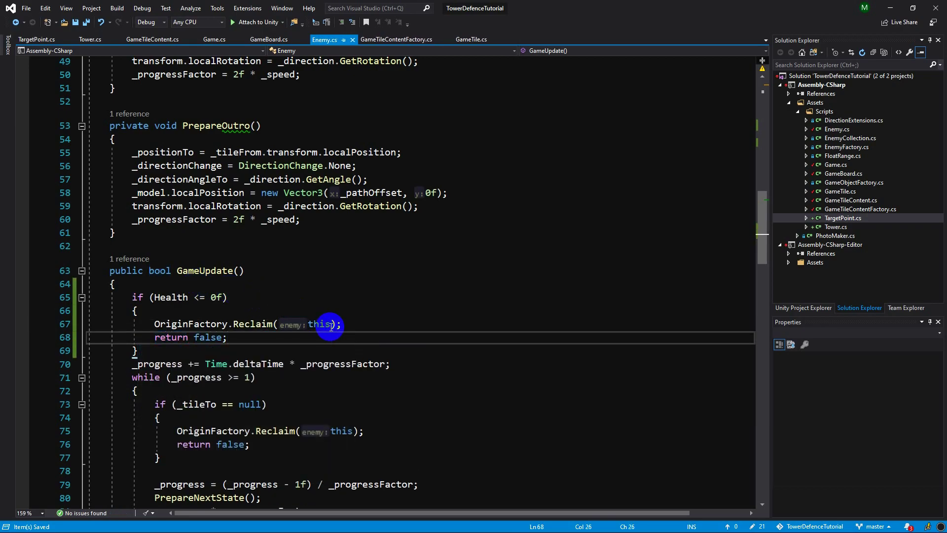
Step: Add a public TakeDamage(float damage) method below GameUpdate that does Health -= damage
scroll(317, 282, "down", 3)
scroll(318, 291, "down", 5)
left_click(172, 382)
key("Return")
key("Return")
key("Up")
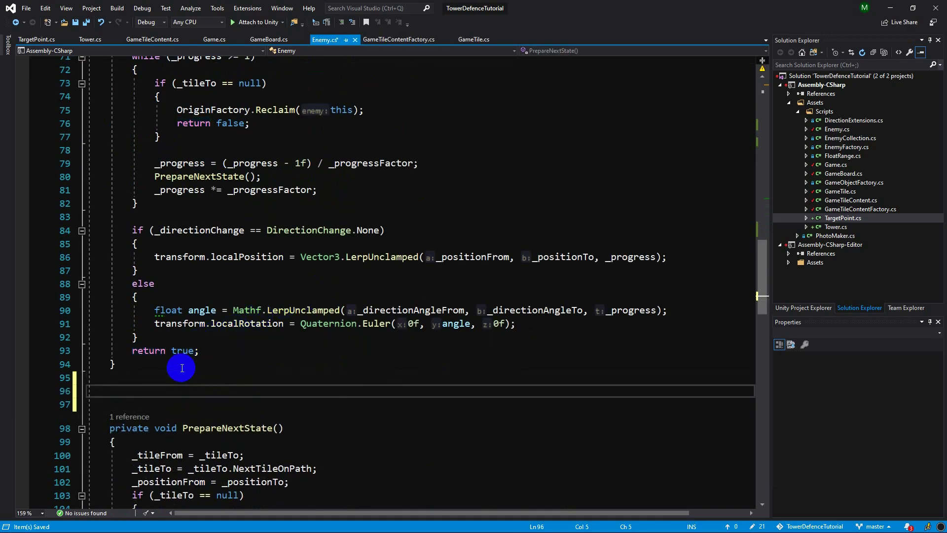
type("public void Take")
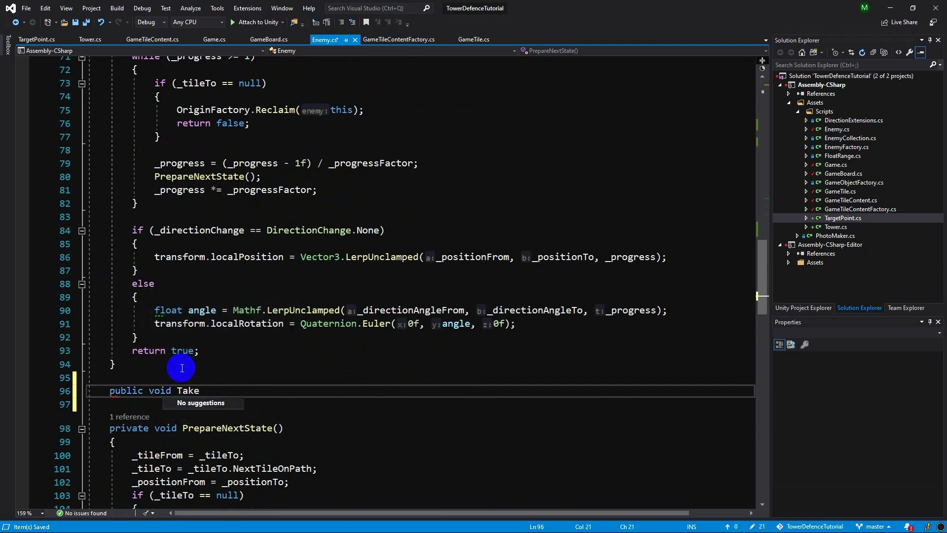
type("Damage()")
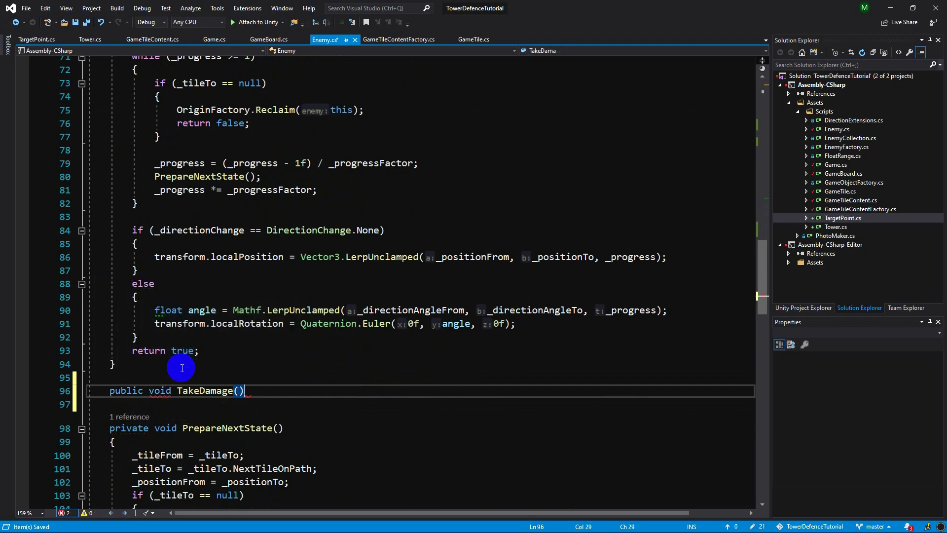
key("Return")
type("{")
key("Return")
left_click(240, 390)
type("Floa")
left_click(171, 417)
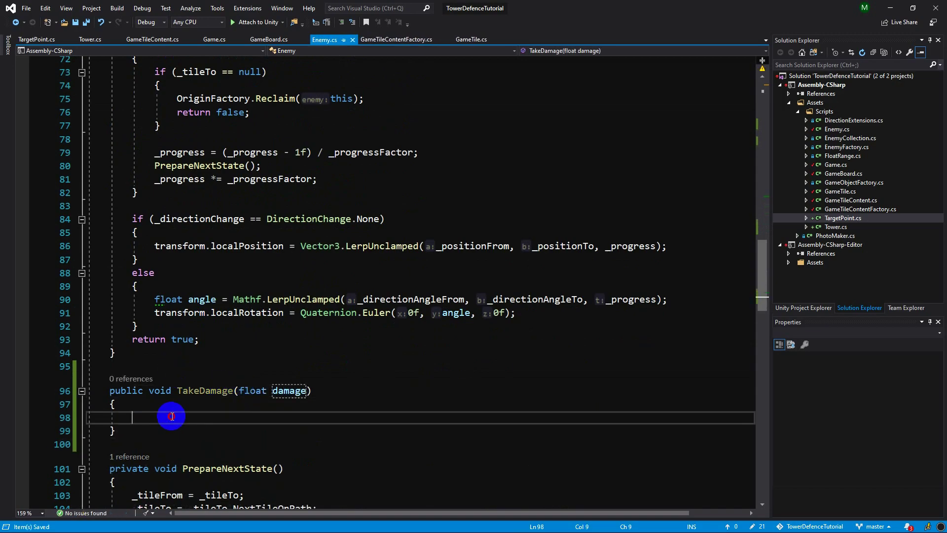
type("Health ")
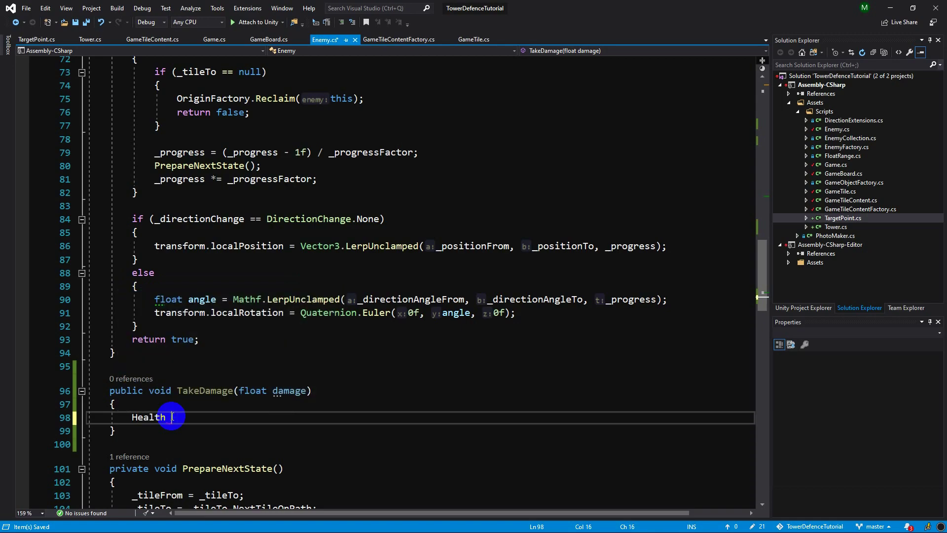
type("-= d")
key("Tab")
type(";")
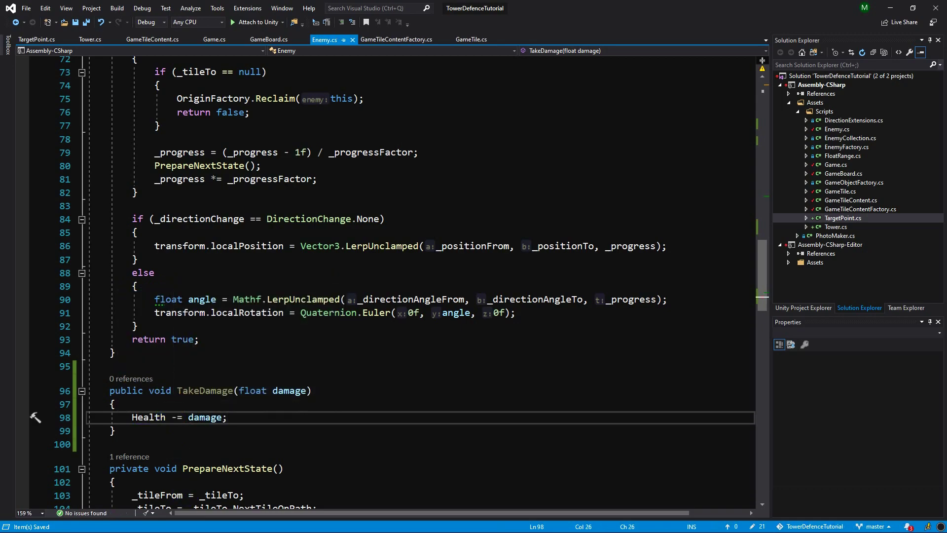
left_click(93, 39)
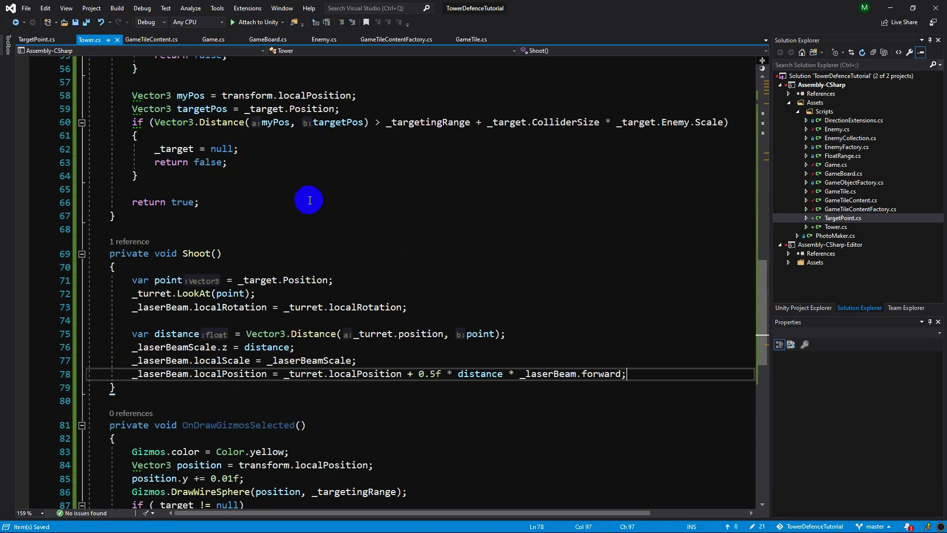
Step: Below _targetingRange, add [SerializeField, Range(1f, 100f)] private float _damagePerSecond = 10f; and save
scroll(387, 274, "up", 6)
scroll(390, 275, "up", 6)
scroll(345, 272, "up", 6)
left_click(329, 202)
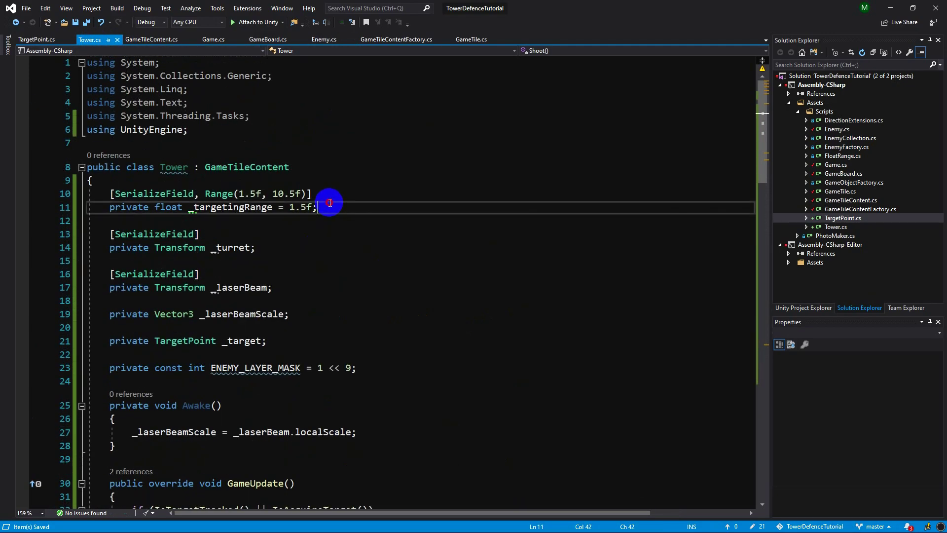
key("Return")
type("[Ser")
key("Tab")
type(", Range")
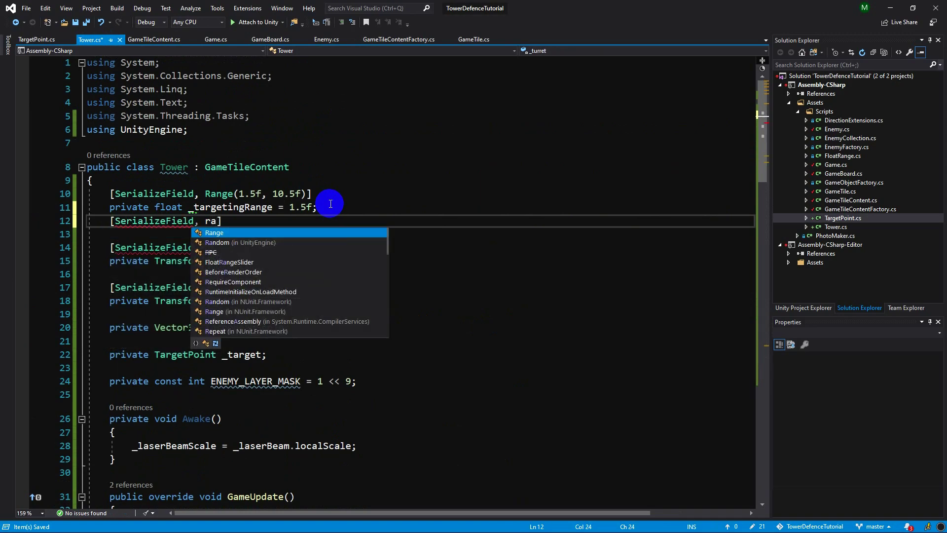
type("(1f,")
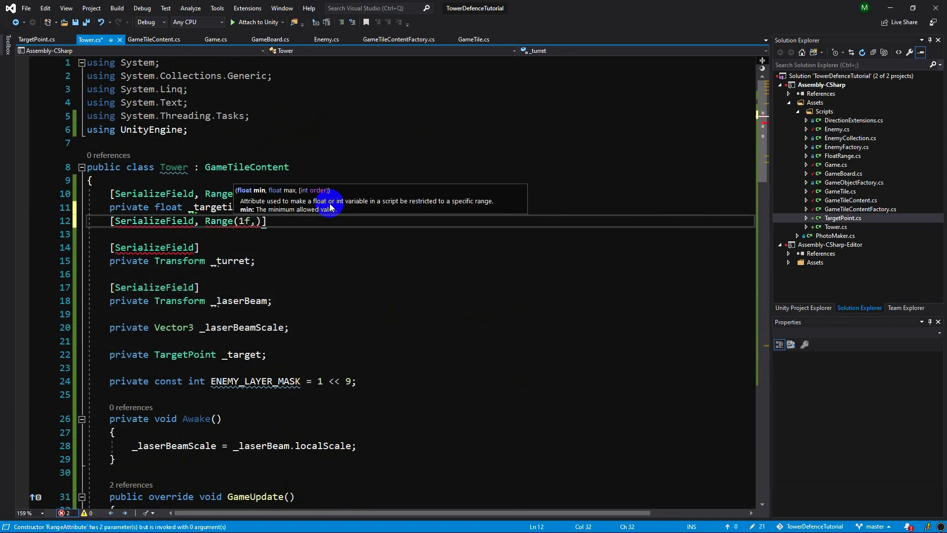
type(" 100f)")
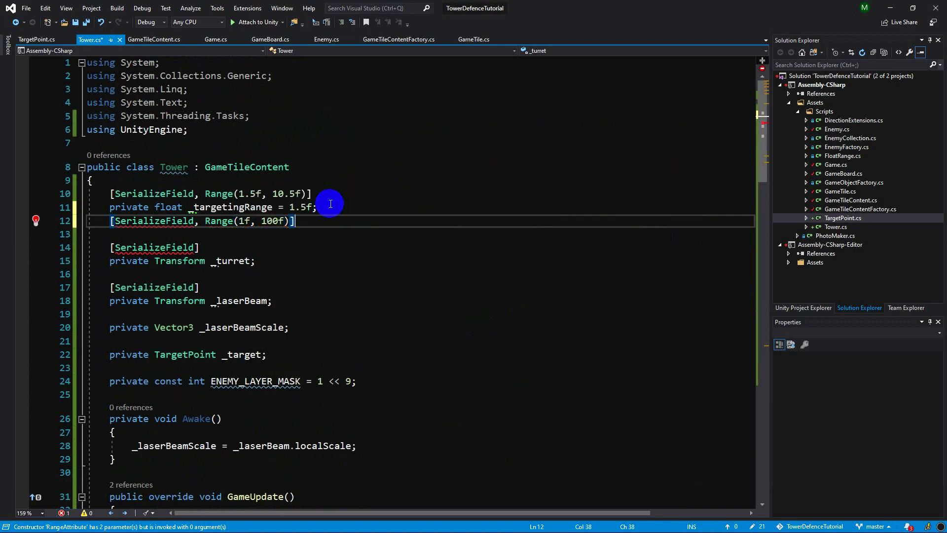
key("Return")
type("private float _damagePerSecond")
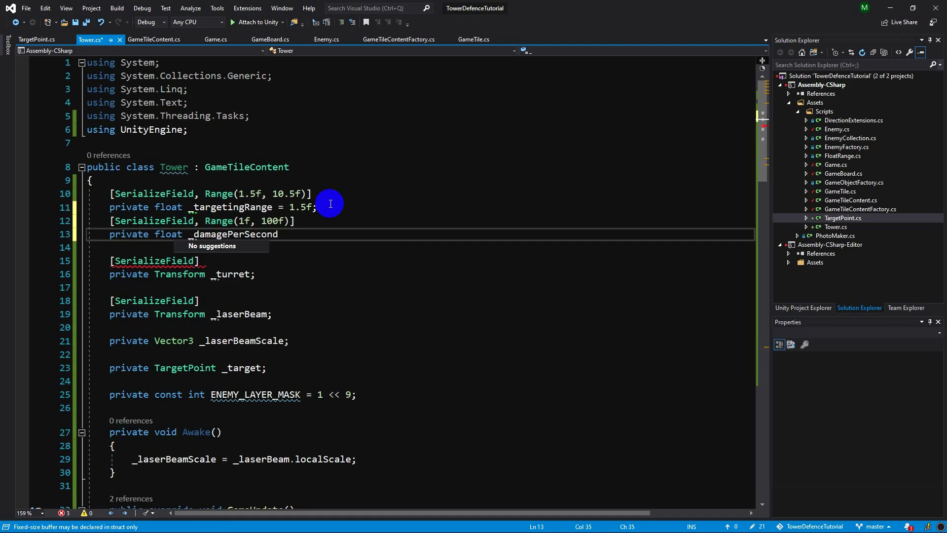
type(" = 10f;")
key("ctrl+s")
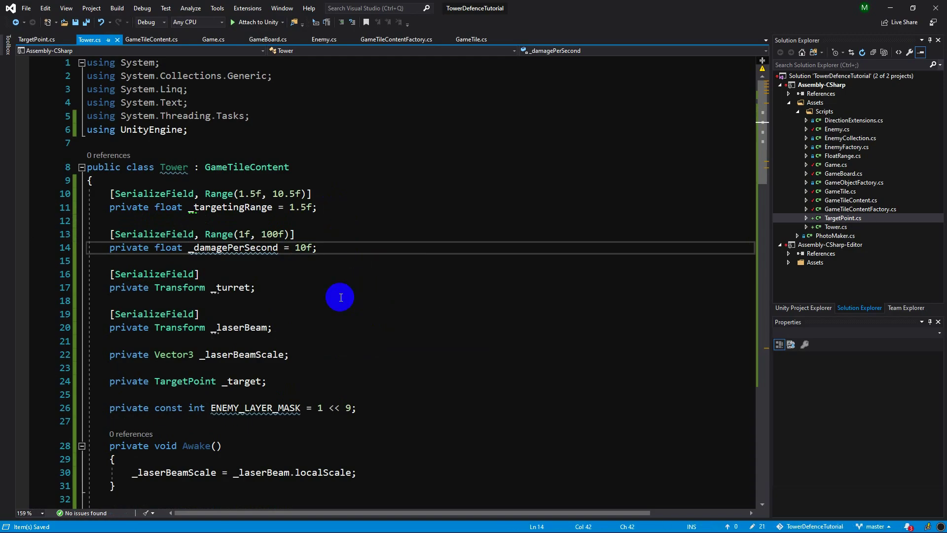
double_click(237, 252)
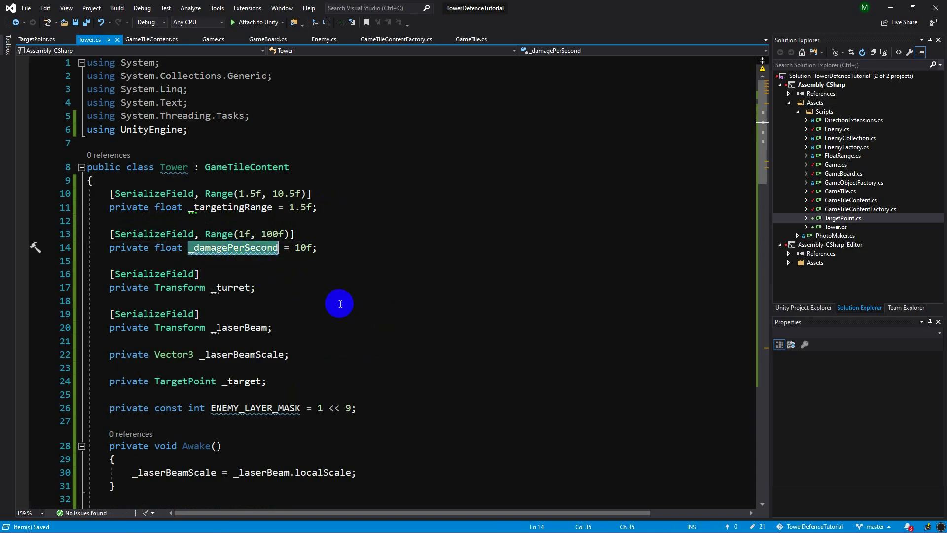
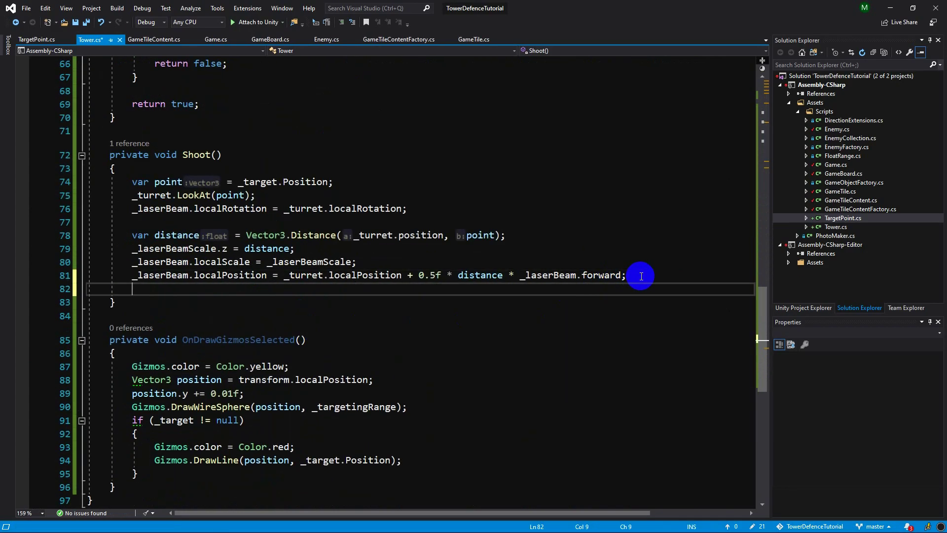
key("Return")
Step: Add _target.Enemy.TakeDamage(_damagePerSecond * Time.deltaTime); at the end of Shoot() using IntelliSense
type("_tar")
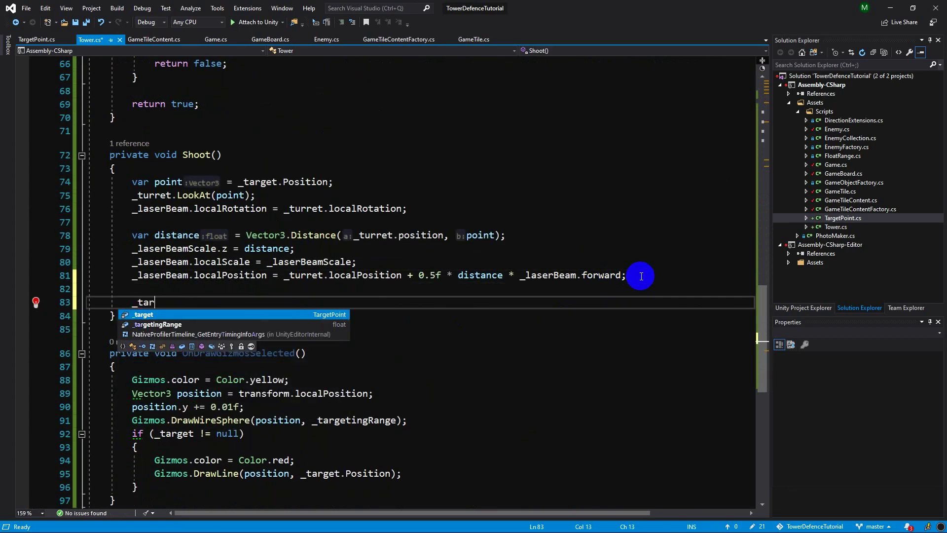
type("get.ene")
key("Tab")
type(".")
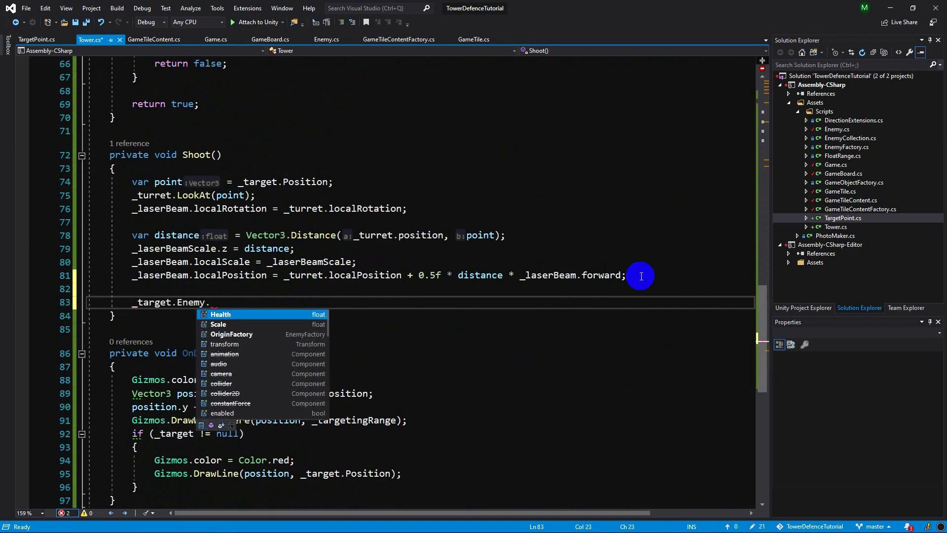
type("da();")
key("Left")
key("Left")
type("_damagePerSecond")
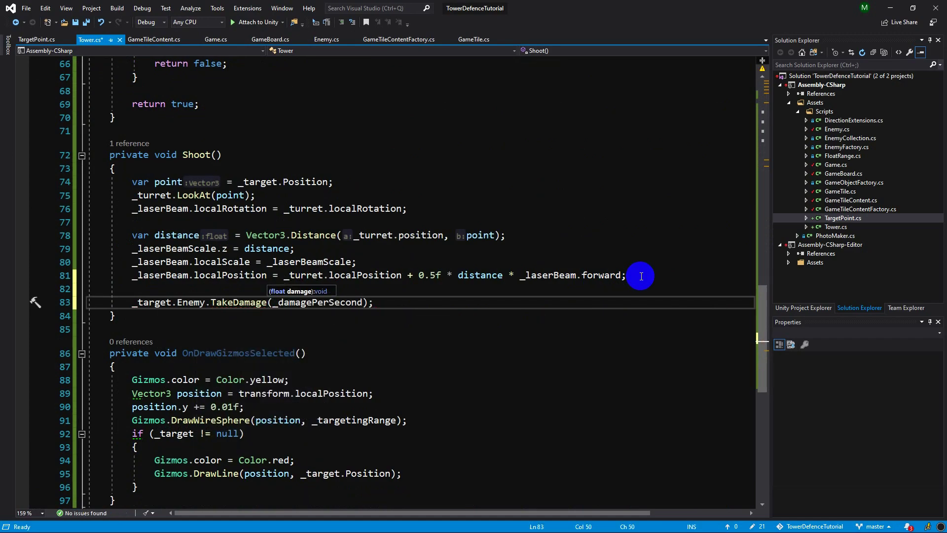
key("Tab")
type(".de")
key("Tab")
Step: Save Tower.cs and review the new TakeDamage line
key("ctrl+s")
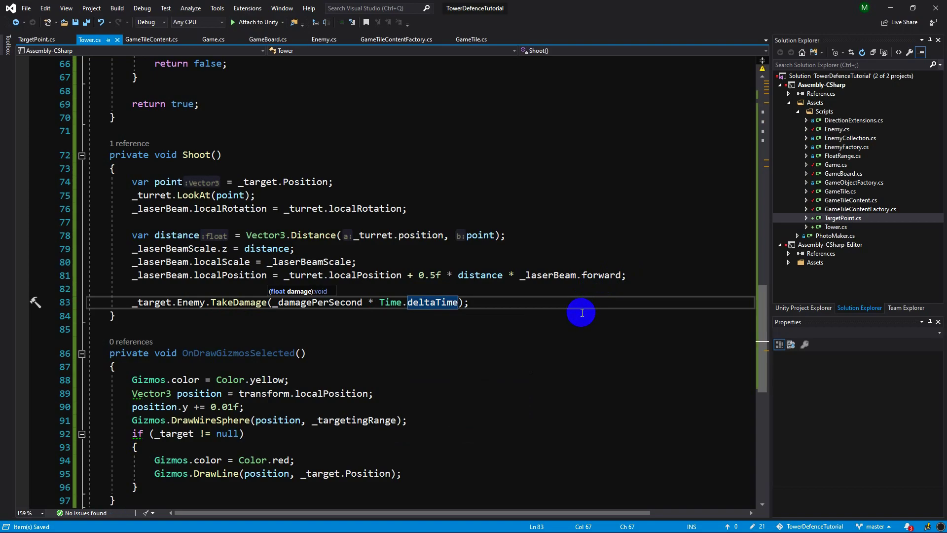
scroll(584, 318, "up", 3)
scroll(508, 322, "down", 2)
left_click(495, 347)
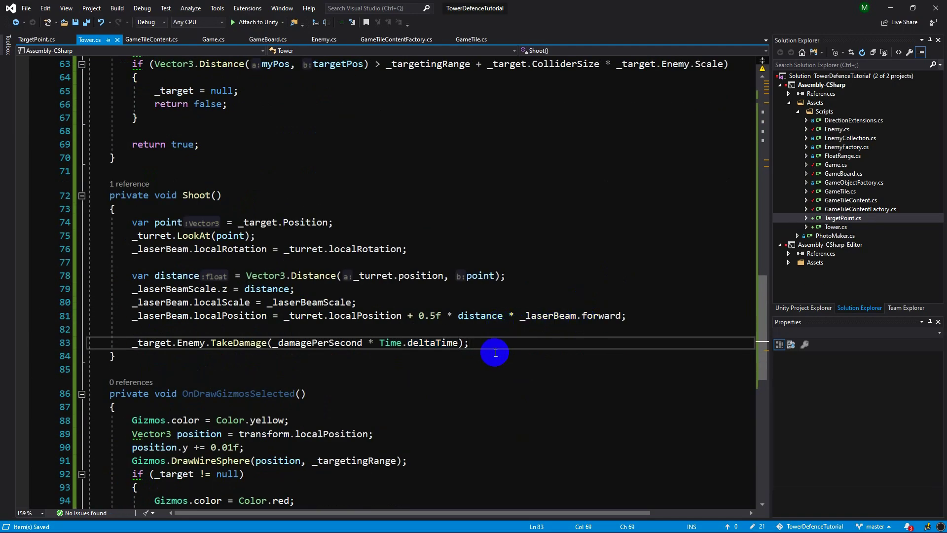
Step: Add an empty else block after the if statement in GameUpdate
scroll(494, 352, "up", 7)
scroll(494, 353, "up", 2)
scroll(493, 352, "up", 2)
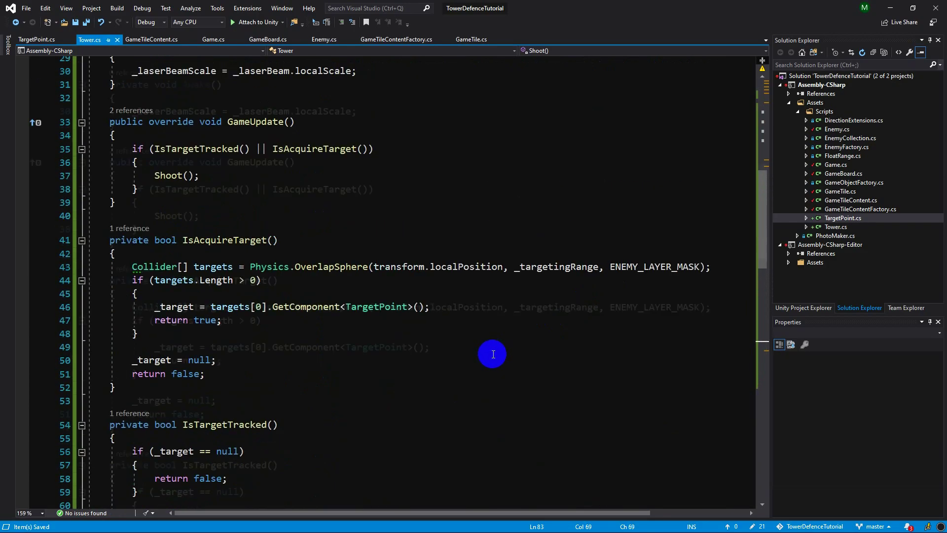
scroll(269, 368, "up", 4)
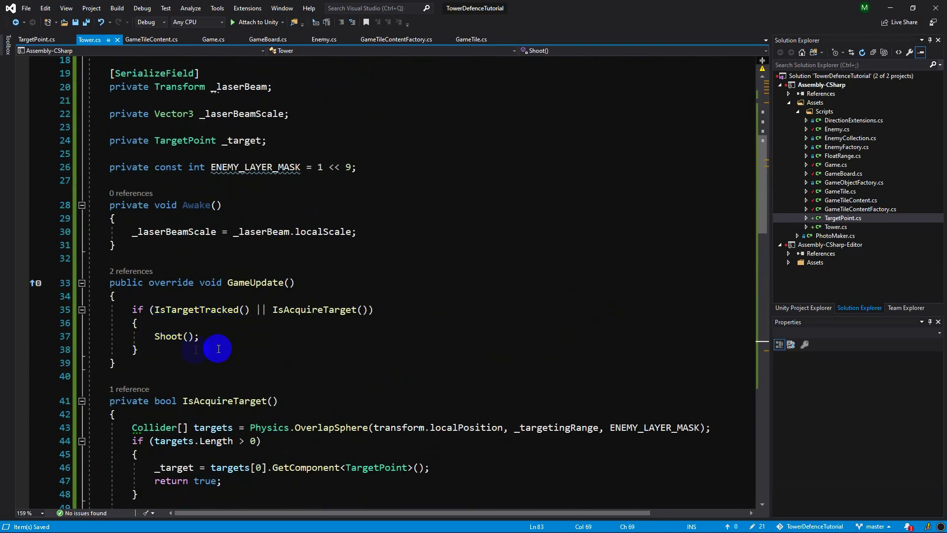
left_click(155, 350)
key("Return")
type("lse")
key("Tab")
key("Tab")
key("ctrl+s")
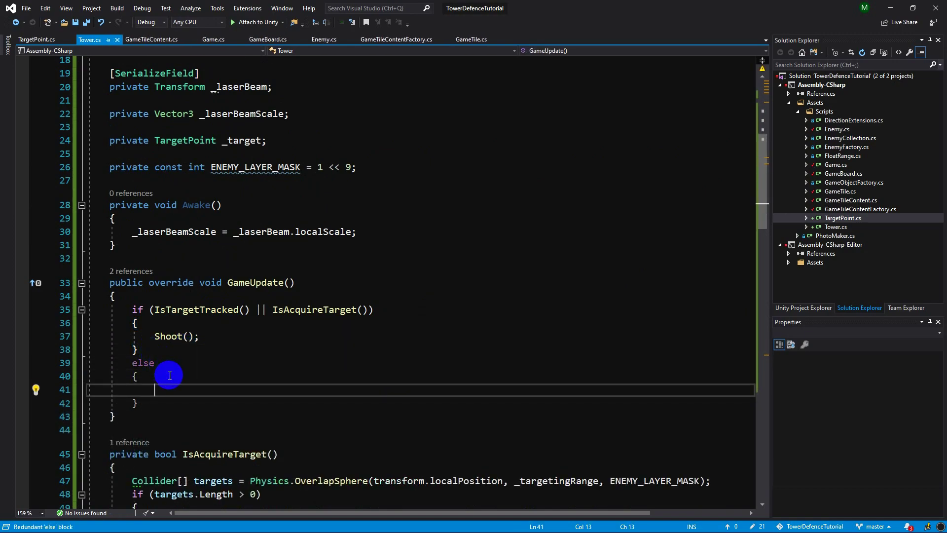
Step: Set _laserBeam.localScale = Vector3.zero inside the else, save Tower.cs, and minimise Visual Studio
left_click(240, 87)
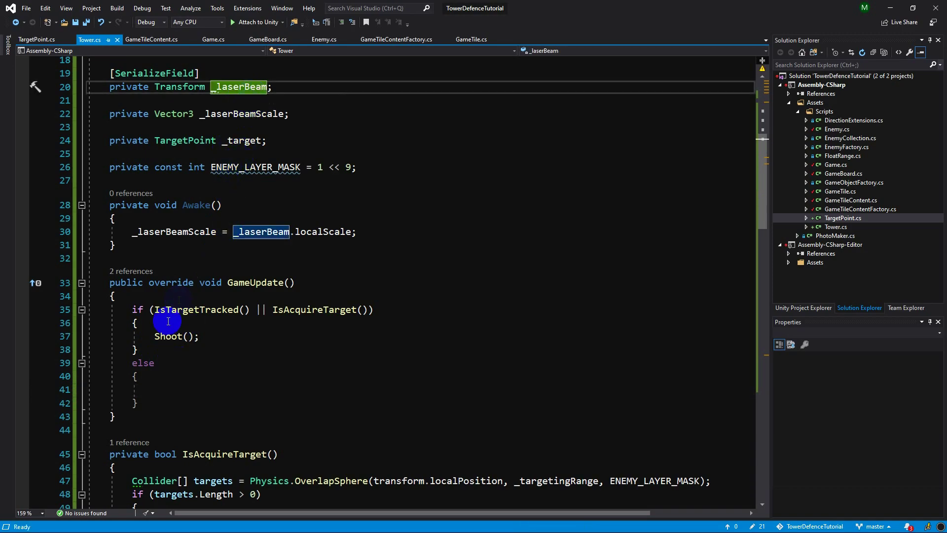
left_click(163, 389)
type("_laserBeam")
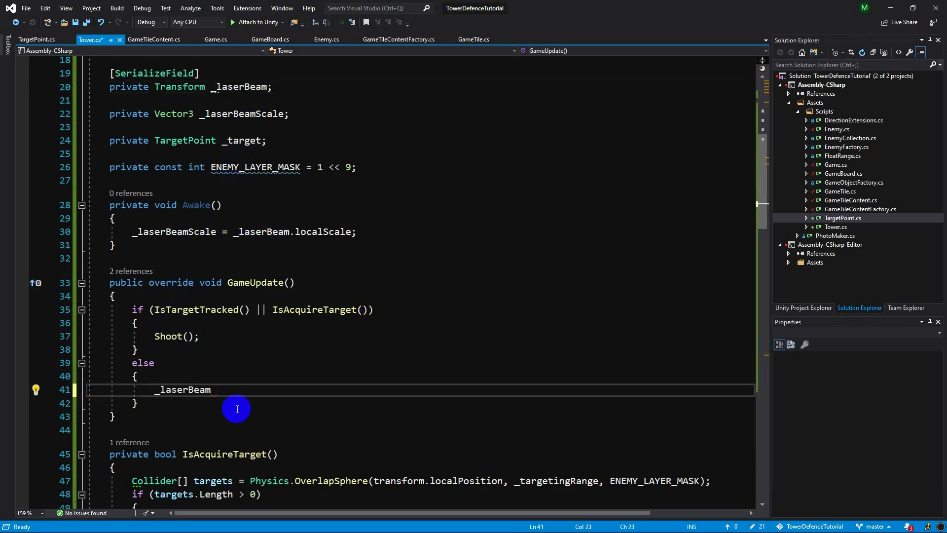
type(".locals")
type("Scale =")
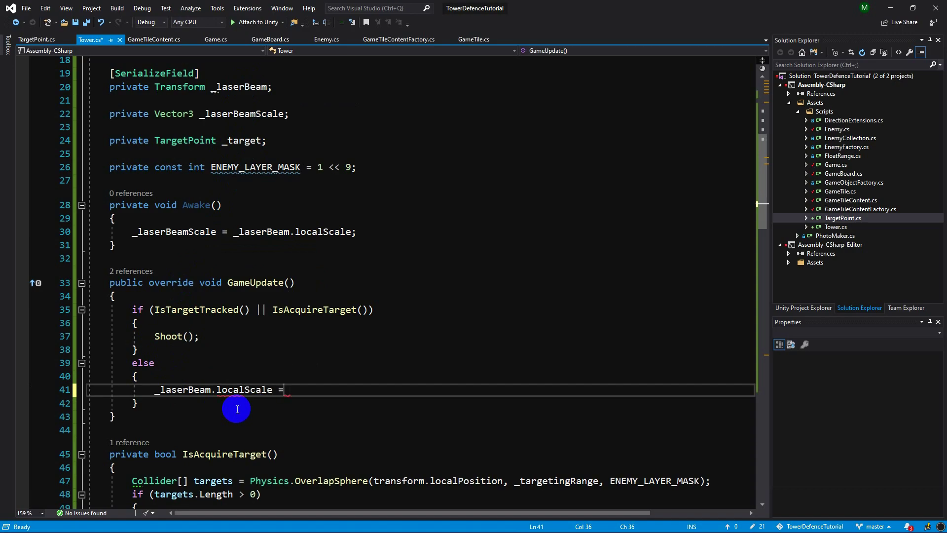
type(" vec")
type("tor3.zero;")
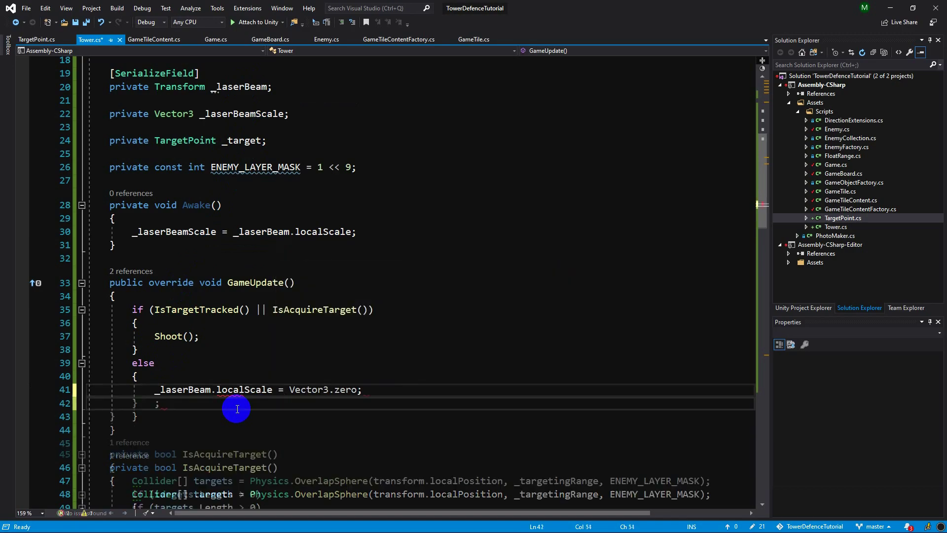
key("ctrl+s")
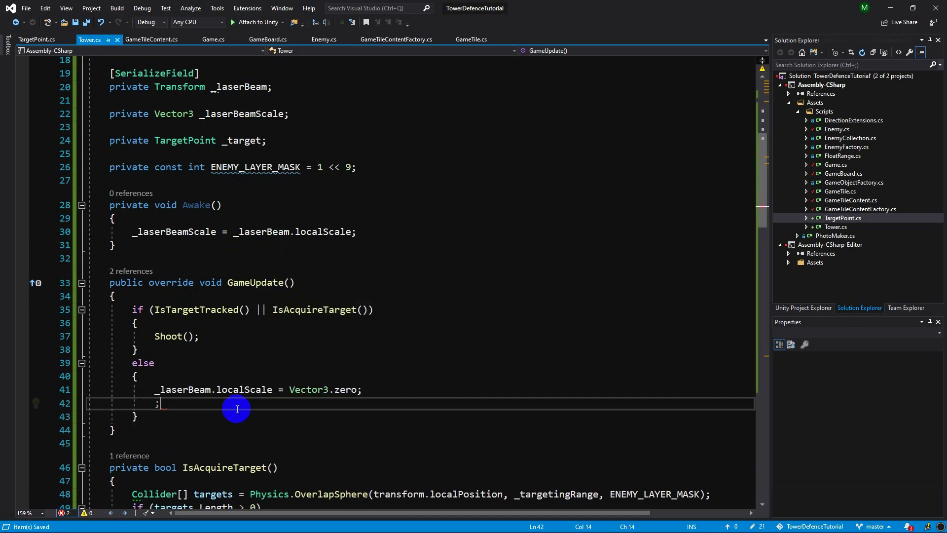
key("ctrl+x")
key("ctrl+s")
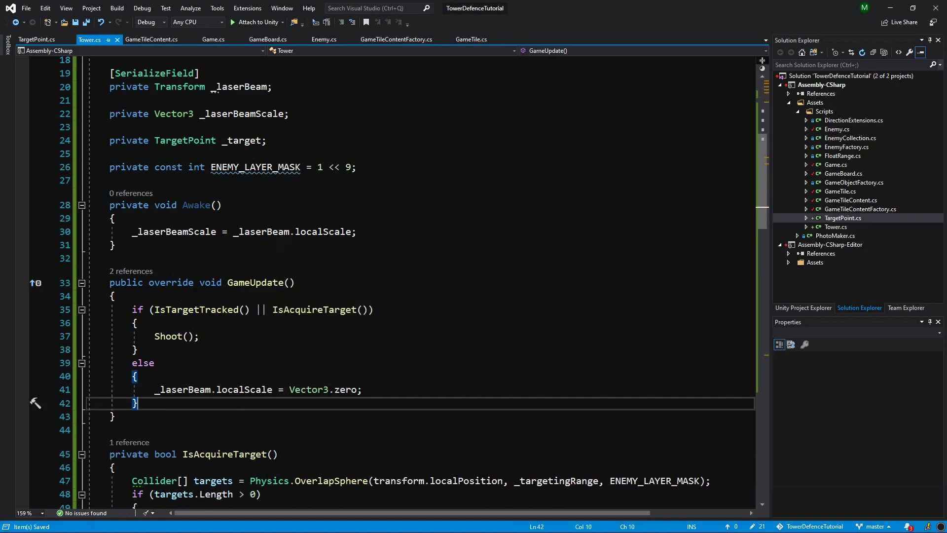
left_click(503, 310)
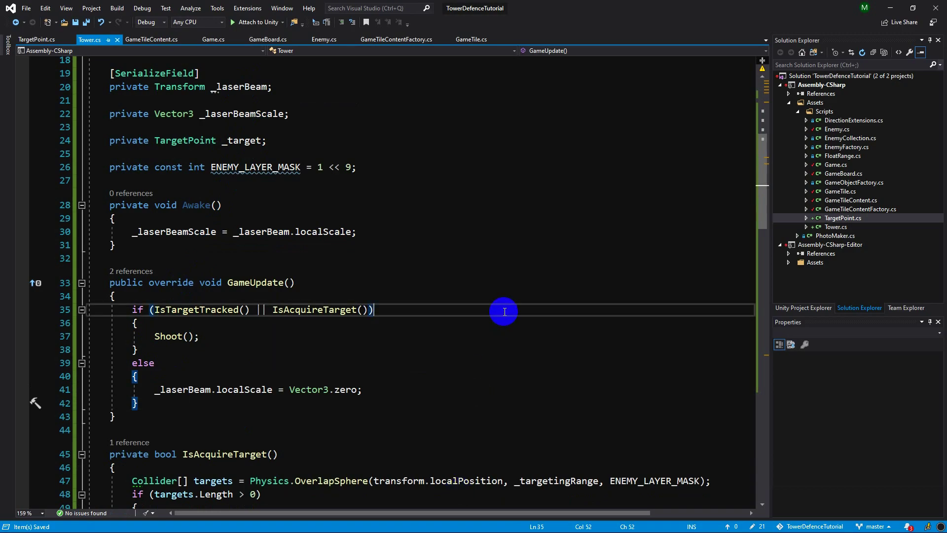
left_click(896, 9)
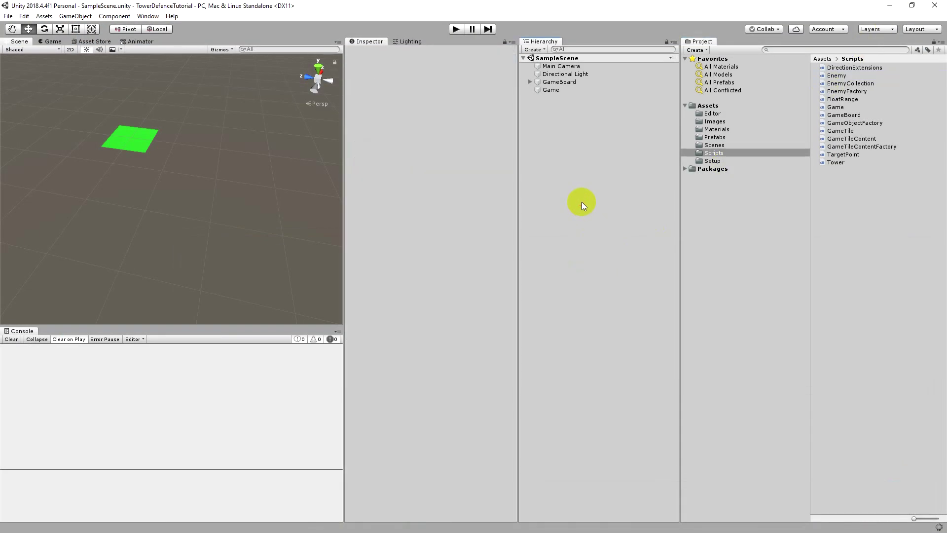
Step: Test-run the game, placing a laser tower and a spawn point, then stop play mode
left_click(455, 30)
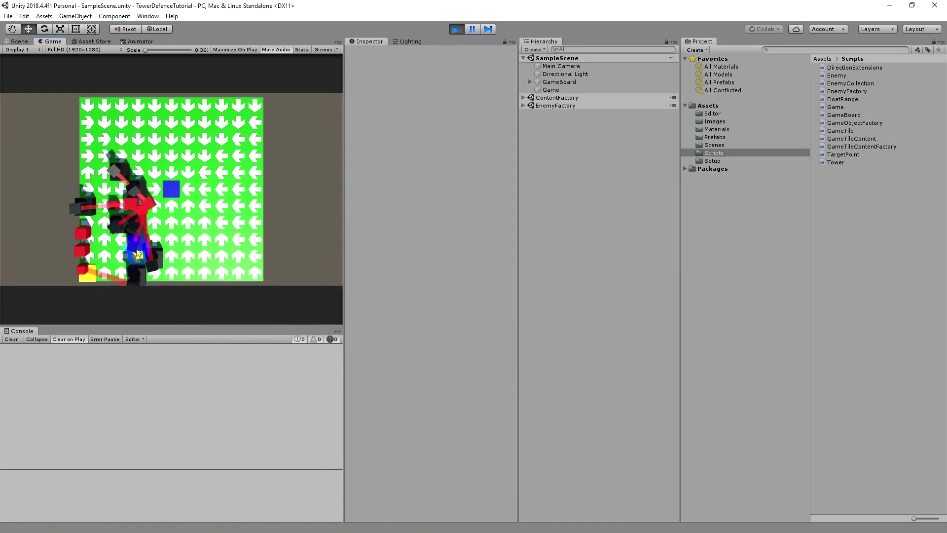
right_click(206, 222)
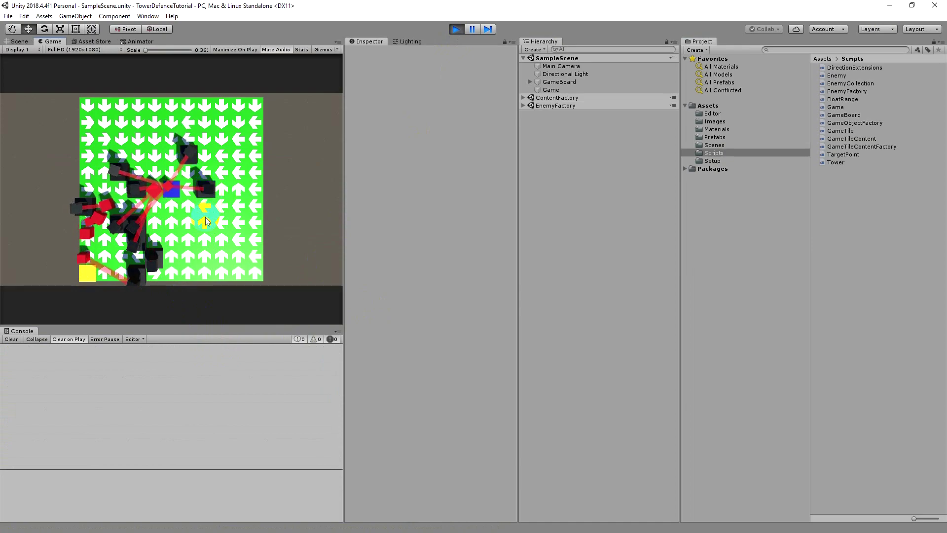
right_click(206, 223)
left_click(207, 189, "shift")
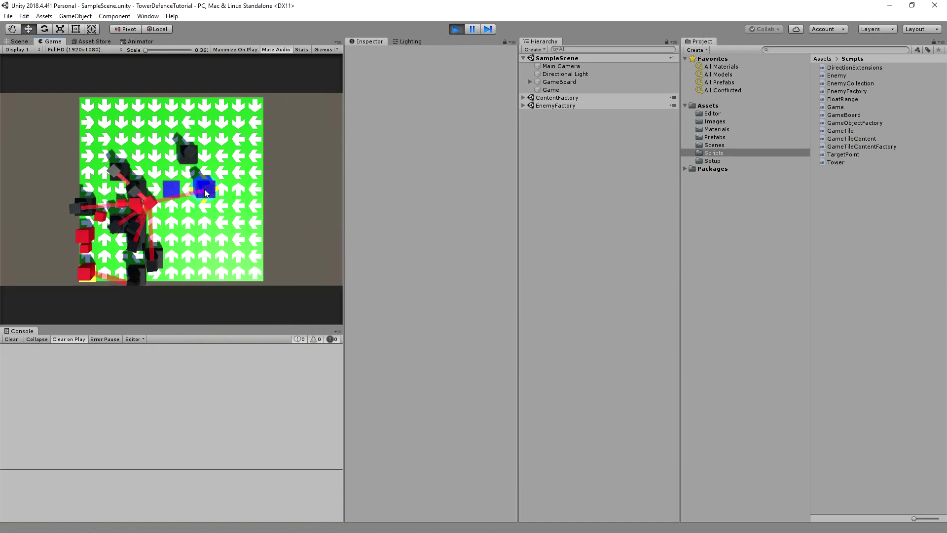
left_click(72, 285)
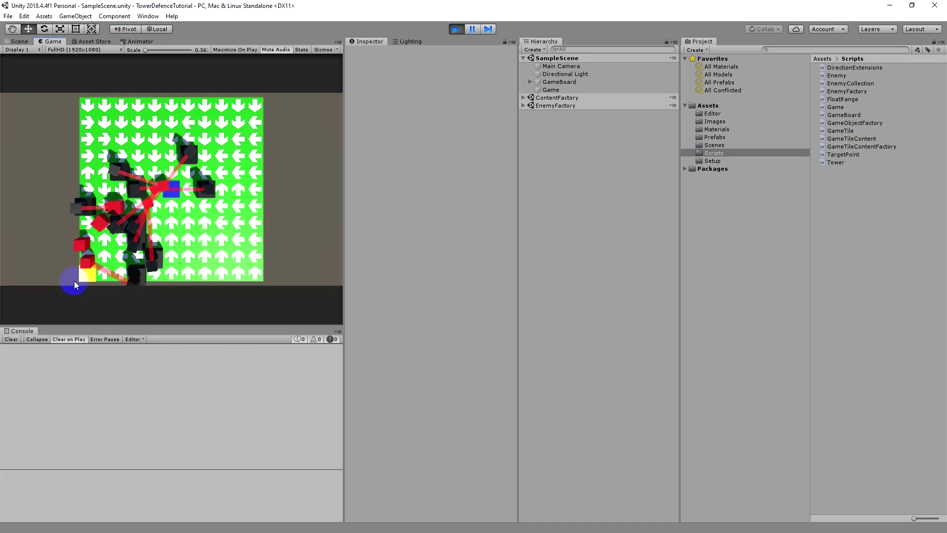
right_click(156, 244)
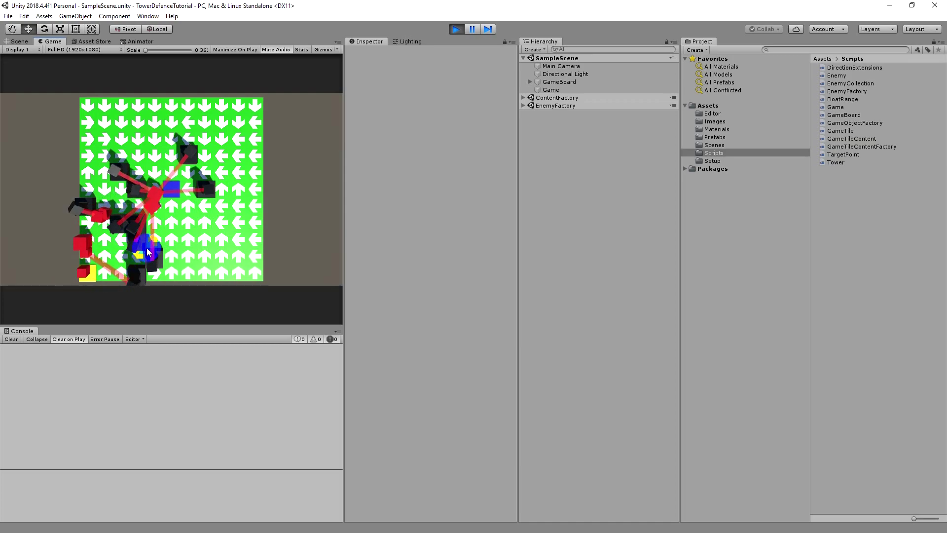
left_click(456, 29)
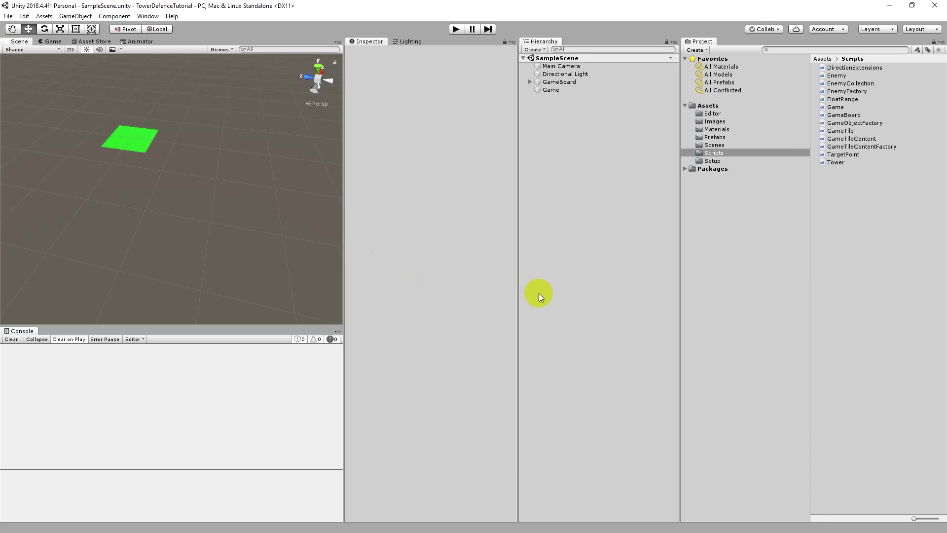
Step: In Game.cs, add Physics.SyncTransforms(); after _enemies.GameUpdate(); and save
double_click(845, 108)
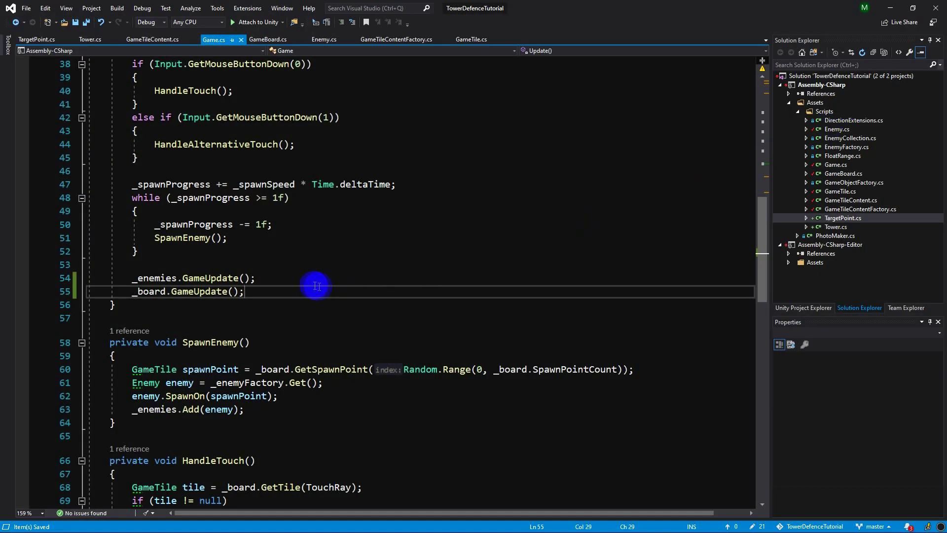
left_click(280, 284)
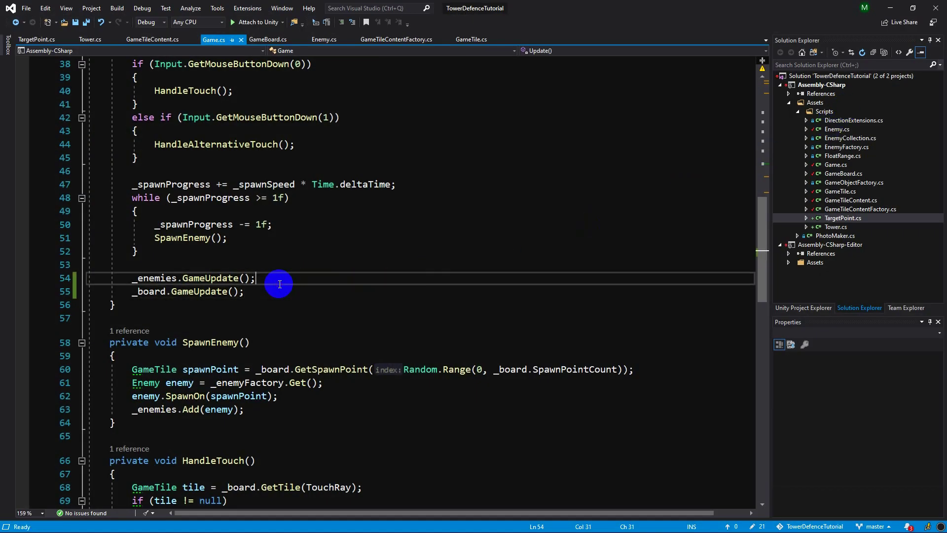
key("Return")
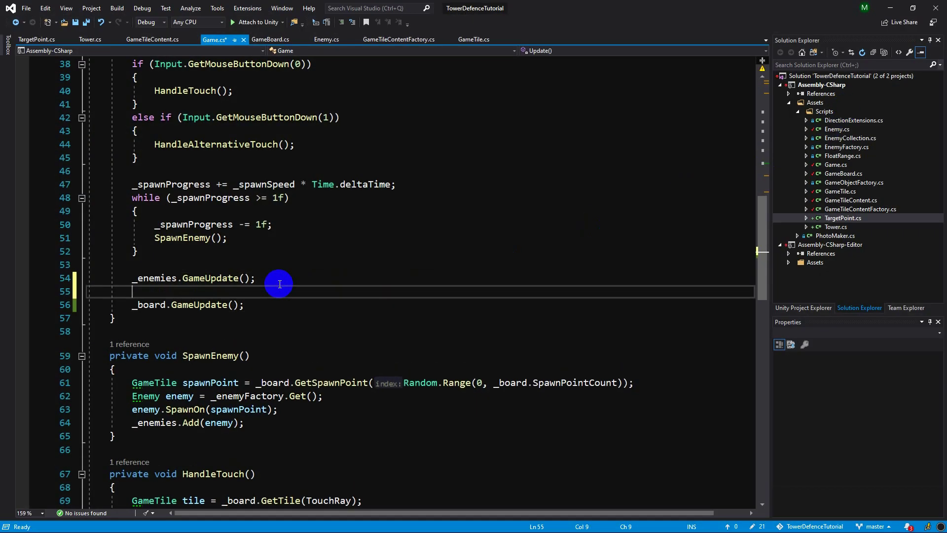
type("Physics.")
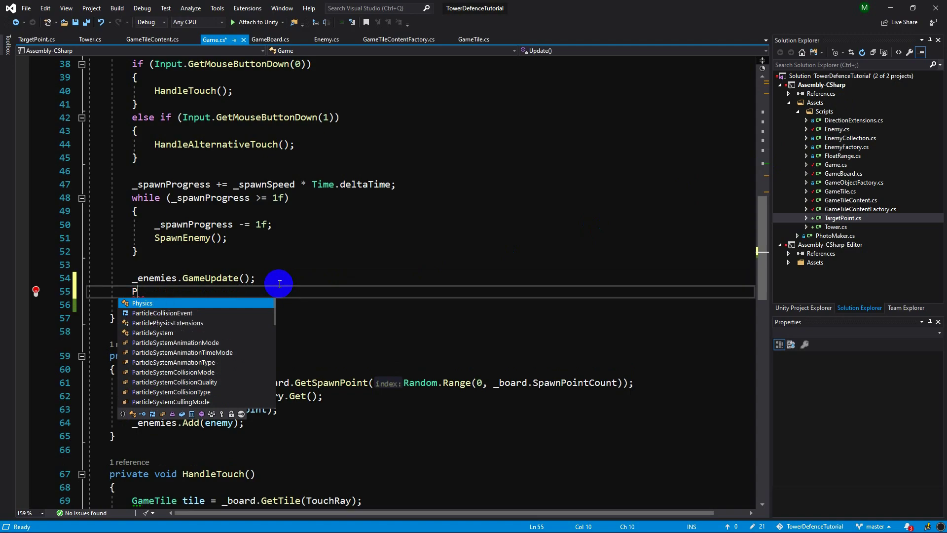
key("ctrl+space")
type("sy")
key("Tab")
type("();")
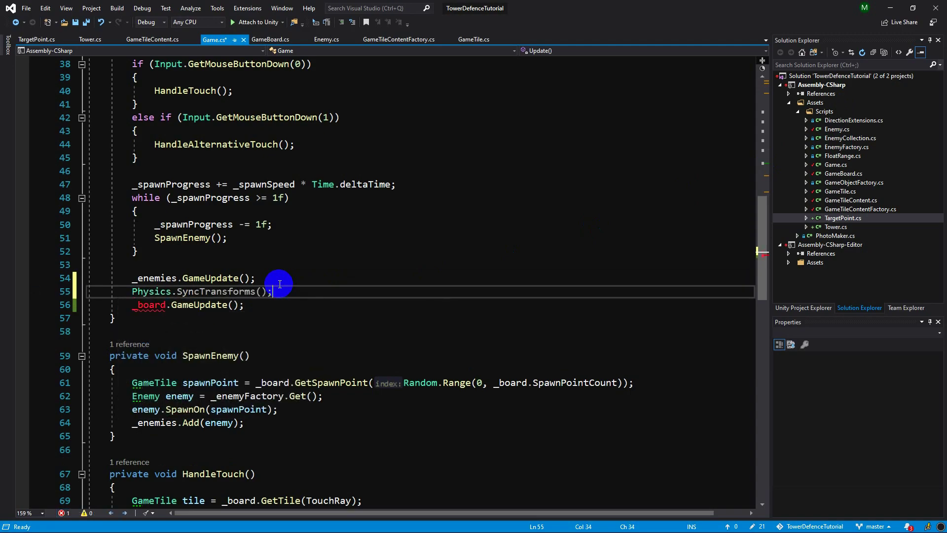
key("ctrl+s")
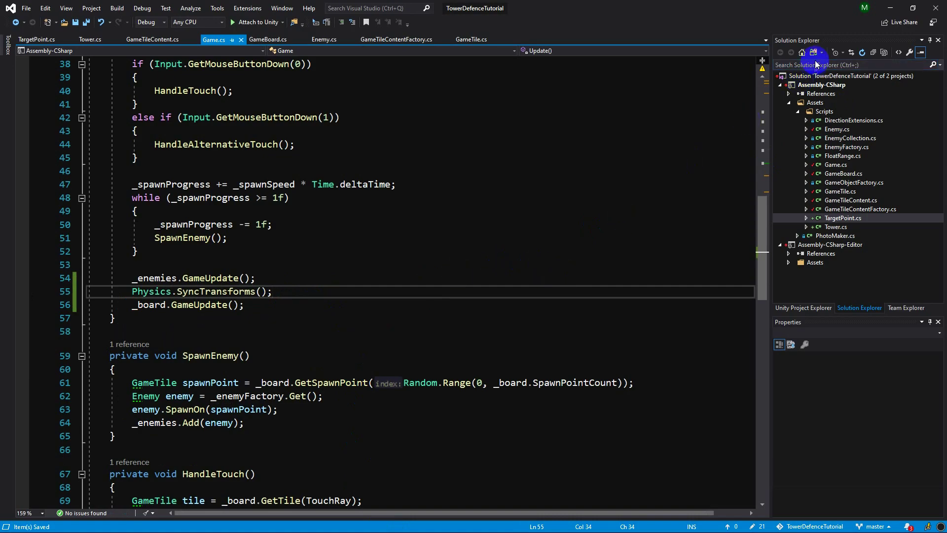
Step: Return to Unity and start the game to test the fix
left_click(896, 13)
left_click(547, 216)
left_click(455, 30)
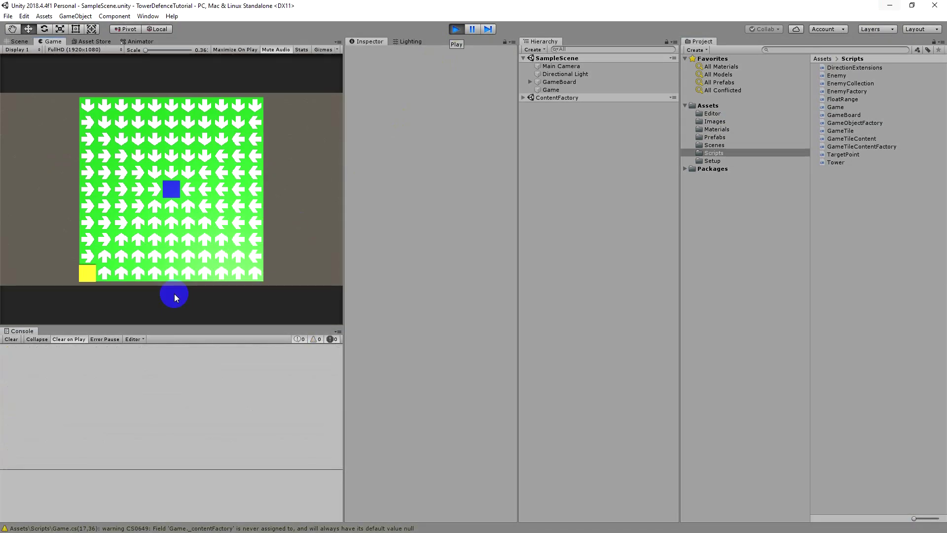
Step: Place nine laser towers along the enemy path on the board
left_click(171, 138)
left_click(205, 157)
left_click(219, 182)
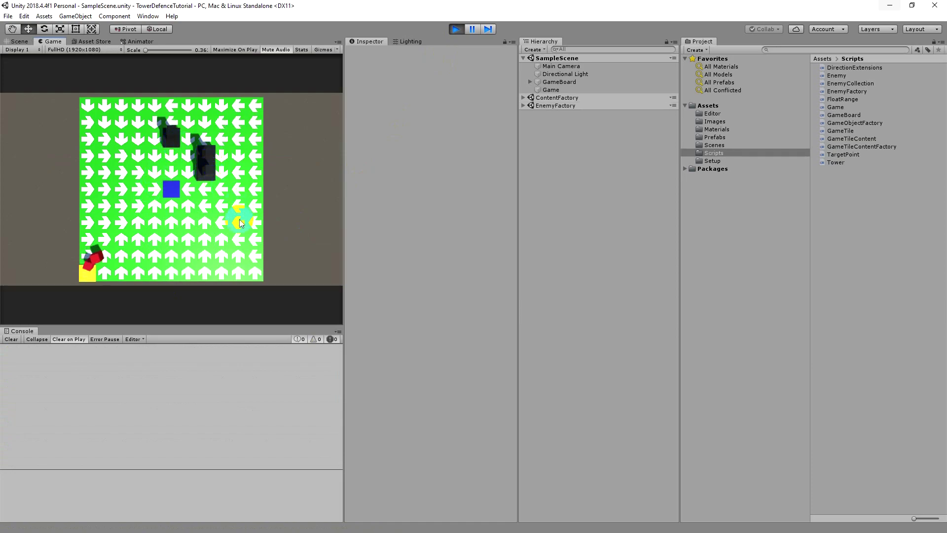
left_click(173, 199)
left_click(146, 258)
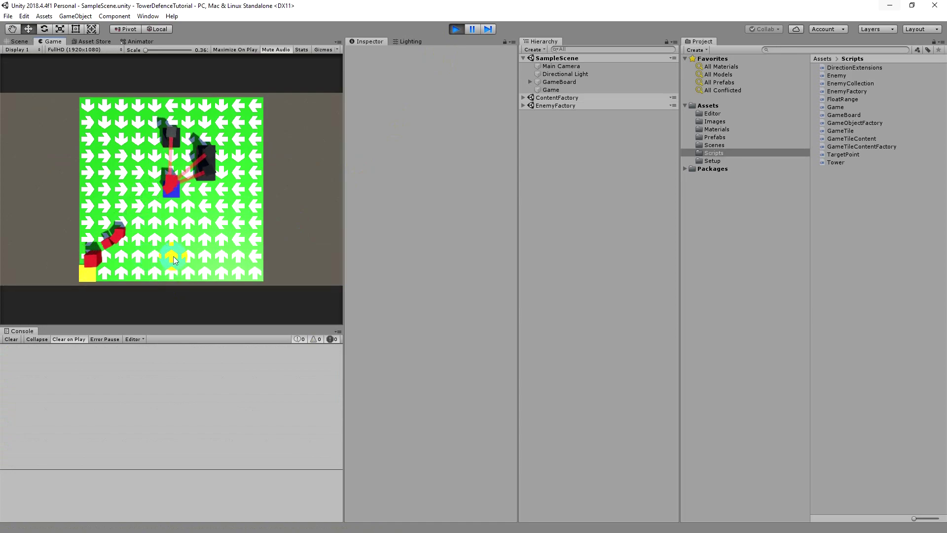
left_click(188, 223, "shift")
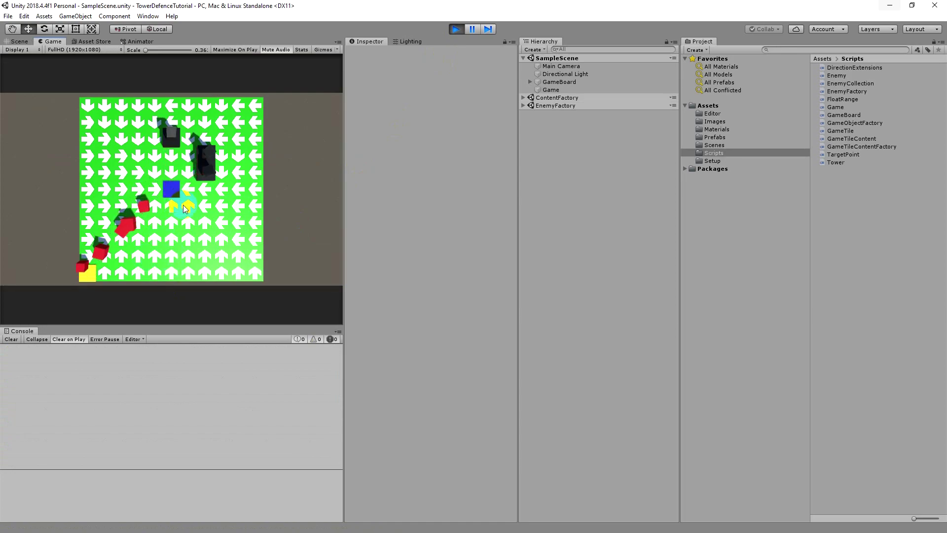
left_click(155, 256, "shift")
left_click(88, 222, "shift")
left_click(104, 171, "shift")
Step: Add wall blocks near the bottom and top and two new spawn points
left_click(238, 223)
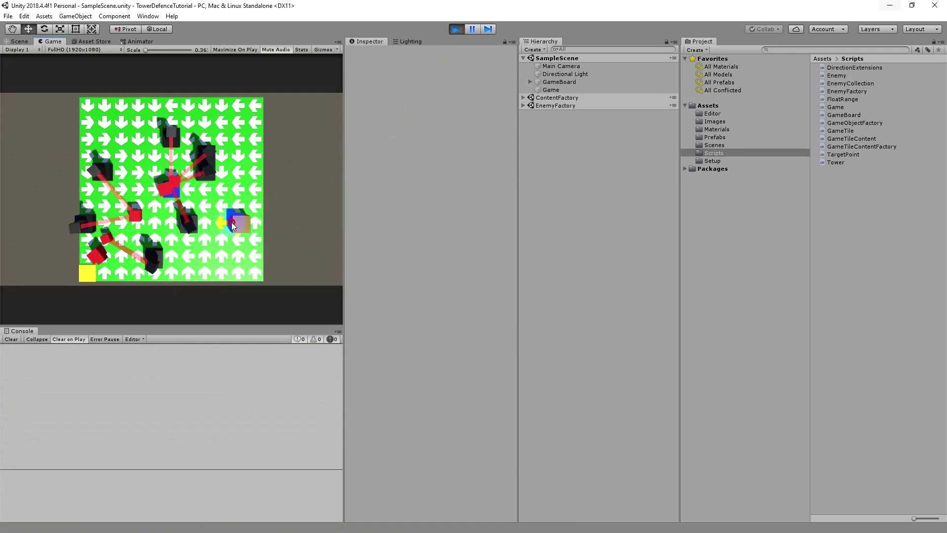
left_click(221, 256)
left_click(195, 254)
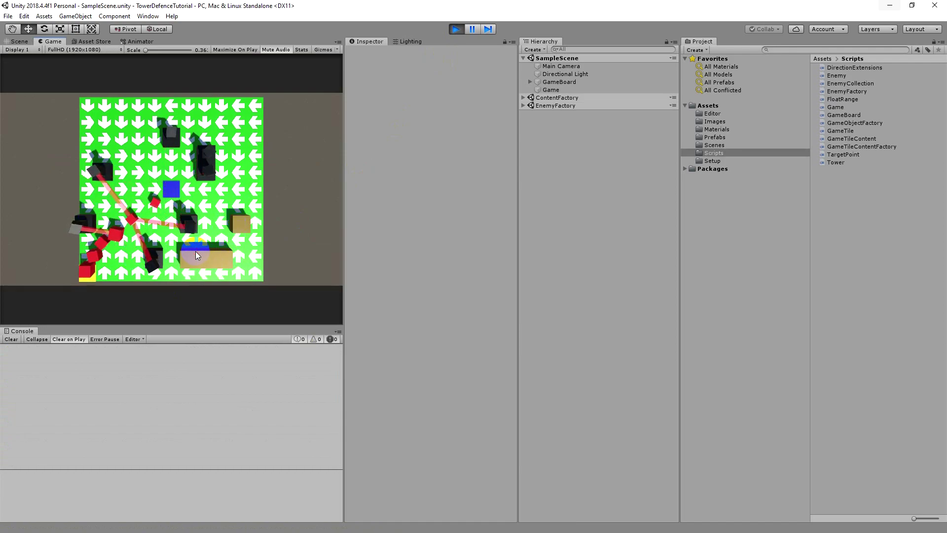
left_click(223, 173)
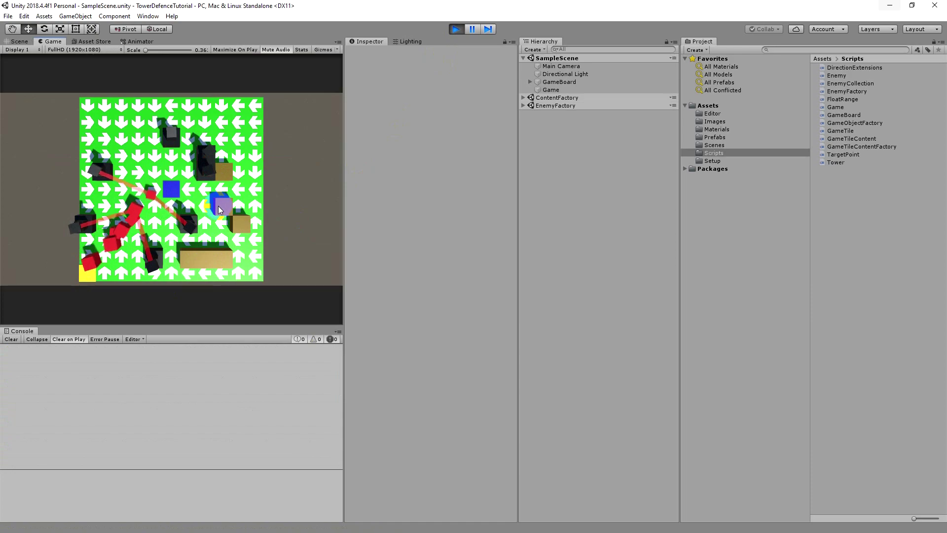
left_click(218, 206)
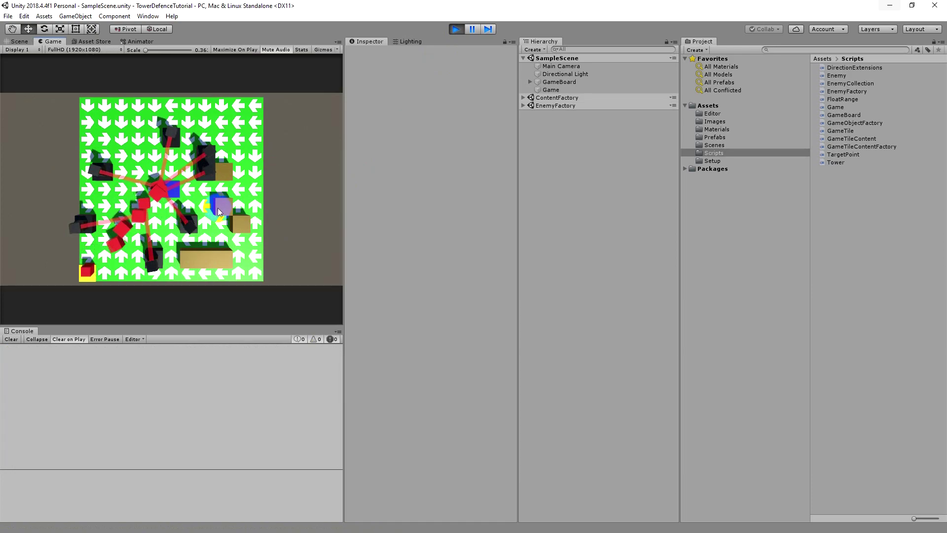
right_click(104, 105)
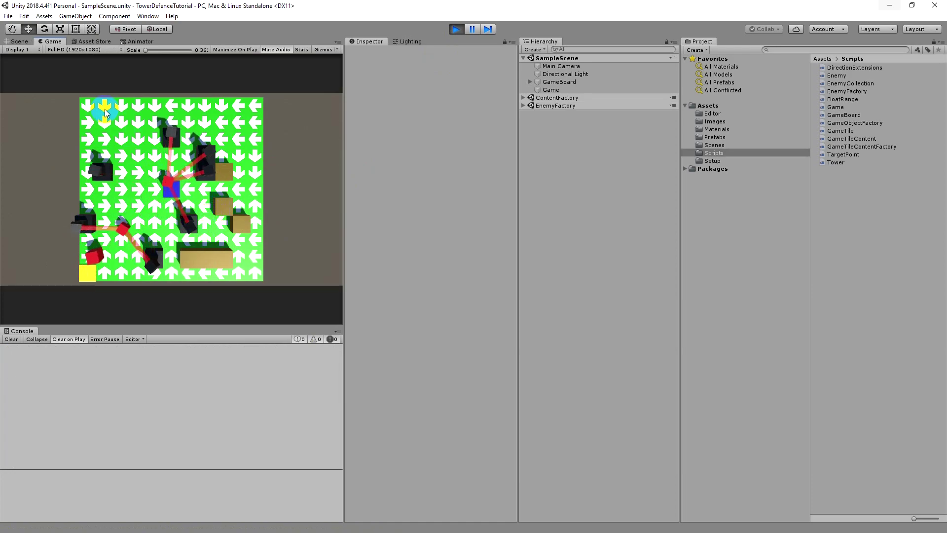
right_click(121, 138)
left_click(137, 120)
left_click(137, 154)
left_click(119, 171)
Step: Place towers along the right edge and add a destination tile near the top
left_click(254, 255, "shift")
left_click(257, 189, "shift")
left_click(256, 114, "shift")
right_click(204, 122, "shift")
left_click(472, 29)
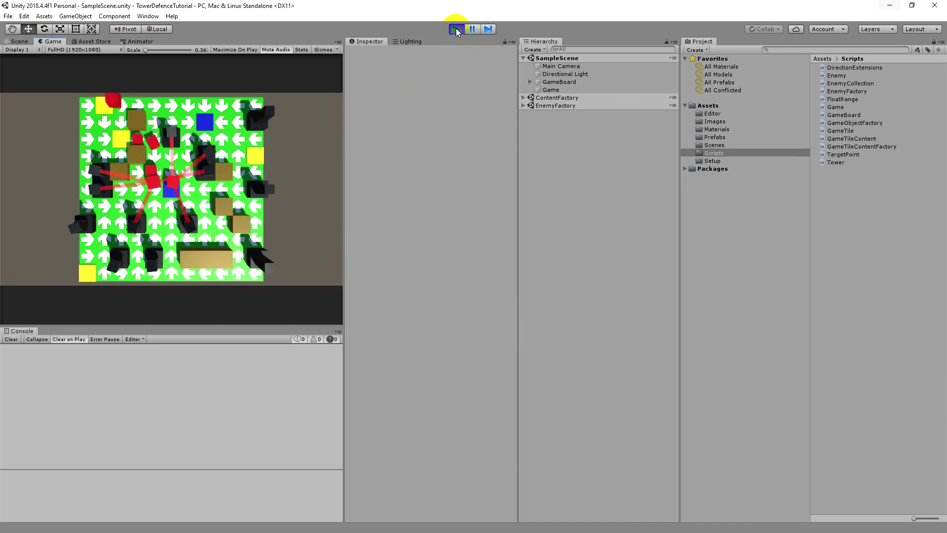